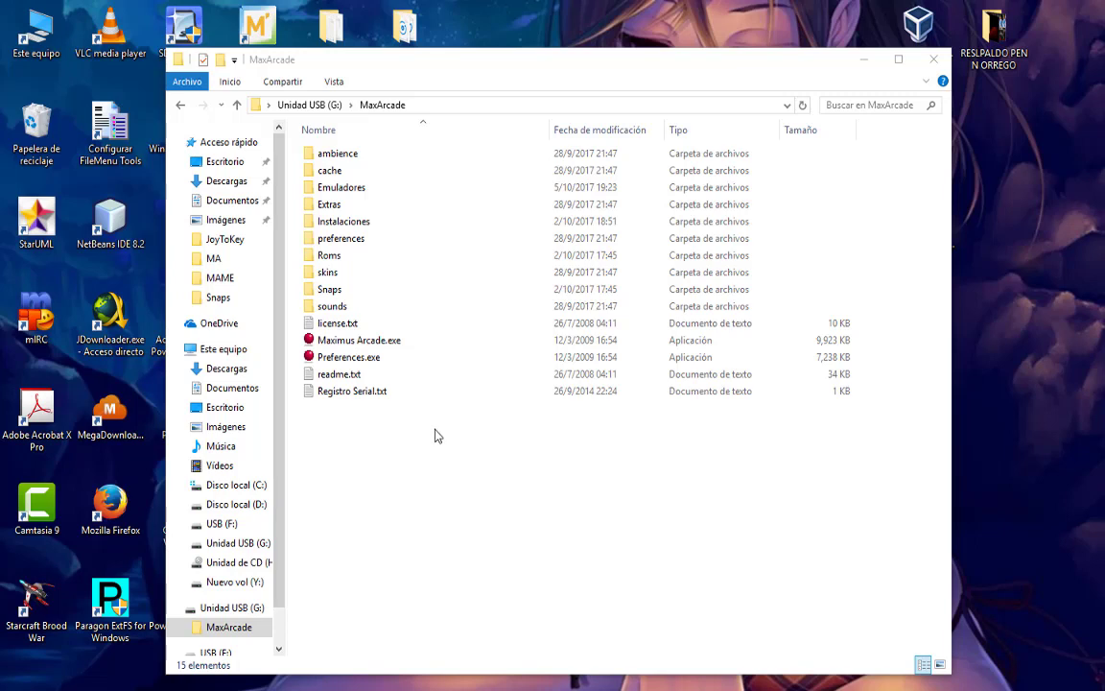
- Open the Emuladores folder inside MaxArcade and examine its emulator folders, including RetroArch and MAME docs
double_click(347, 360)
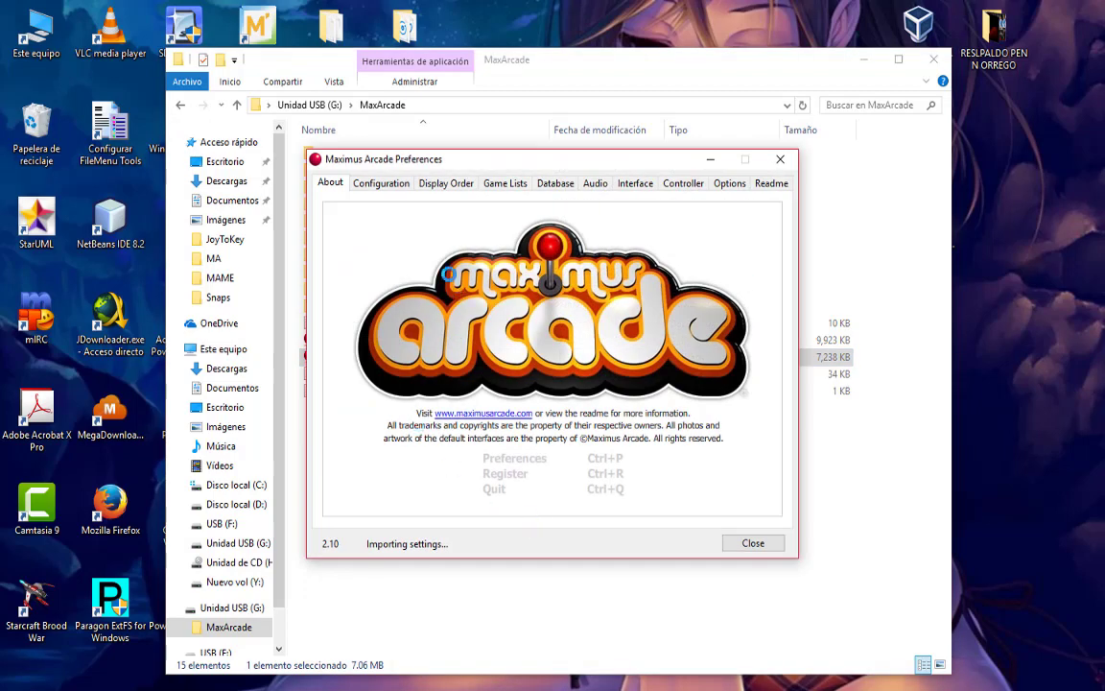
left_click(527, 60)
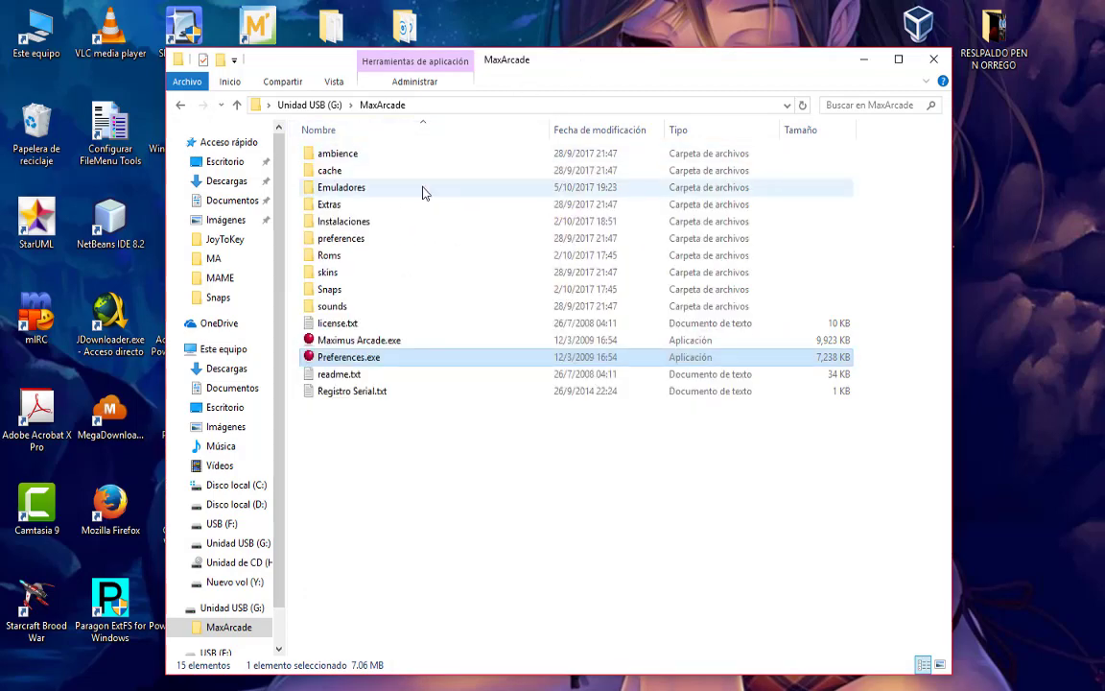
double_click(357, 188)
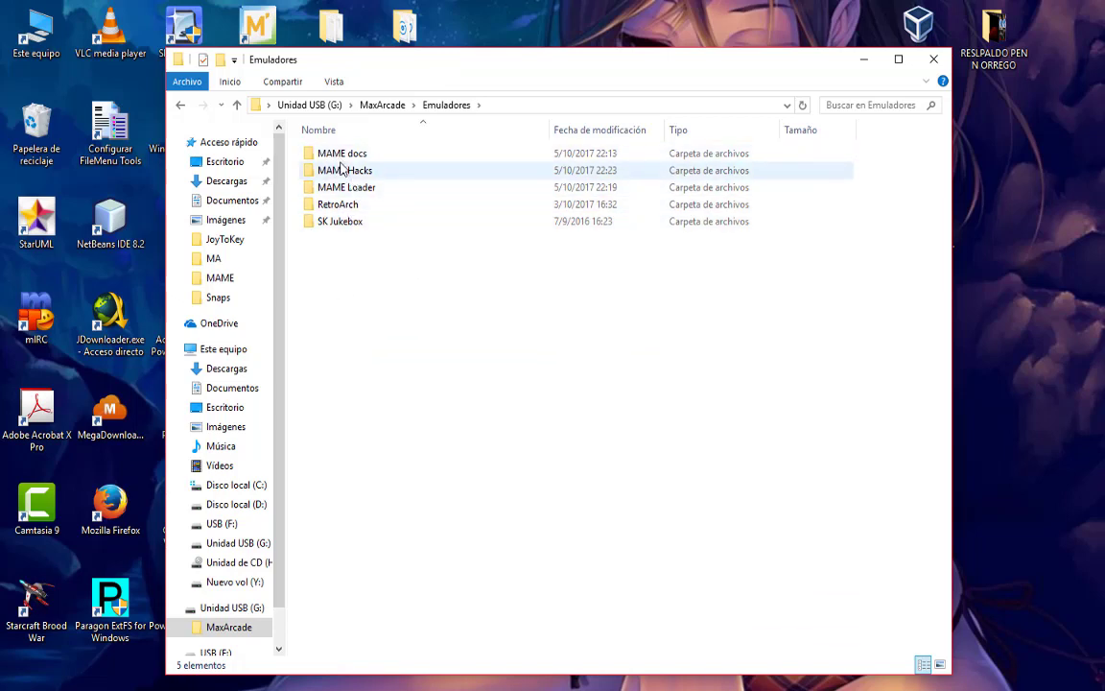
left_click(361, 206)
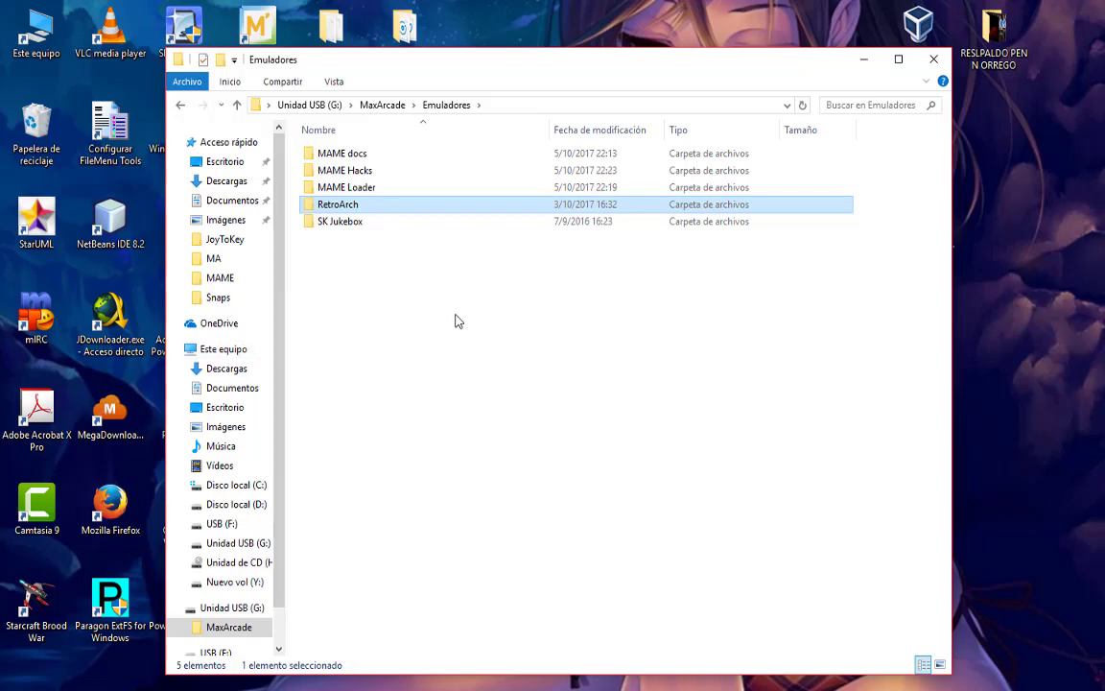
left_click(351, 154)
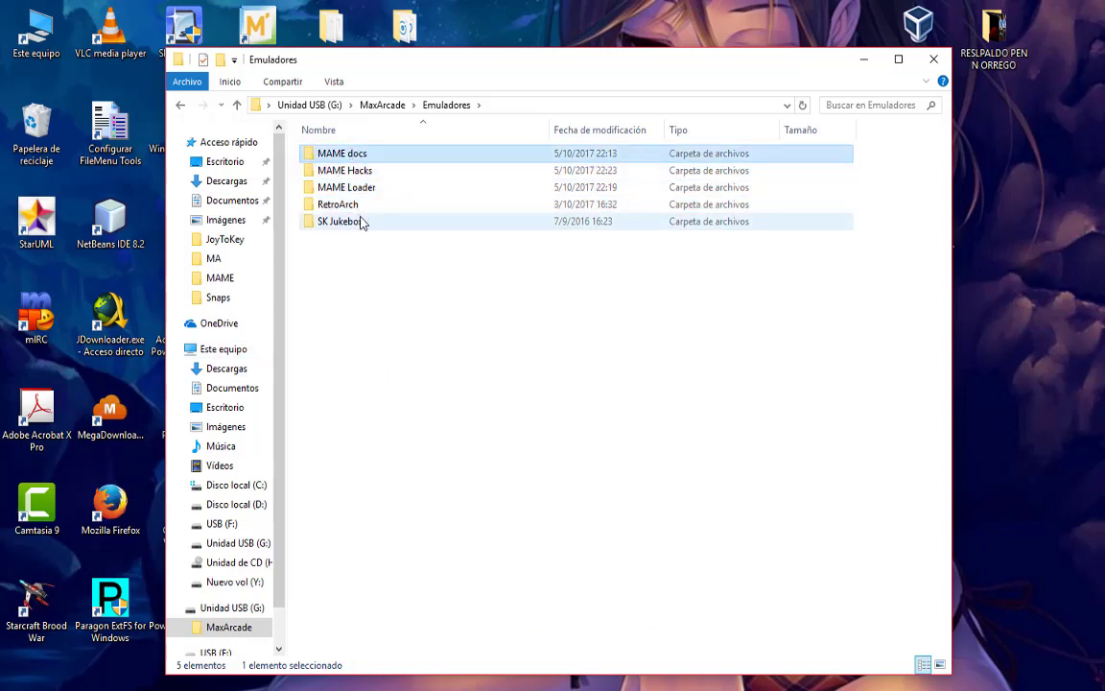
- Open Preferences.exe from the MaxArcade folder and view the emulator configuration for Nintendo Entertainment System
left_click(382, 104)
double_click(367, 358)
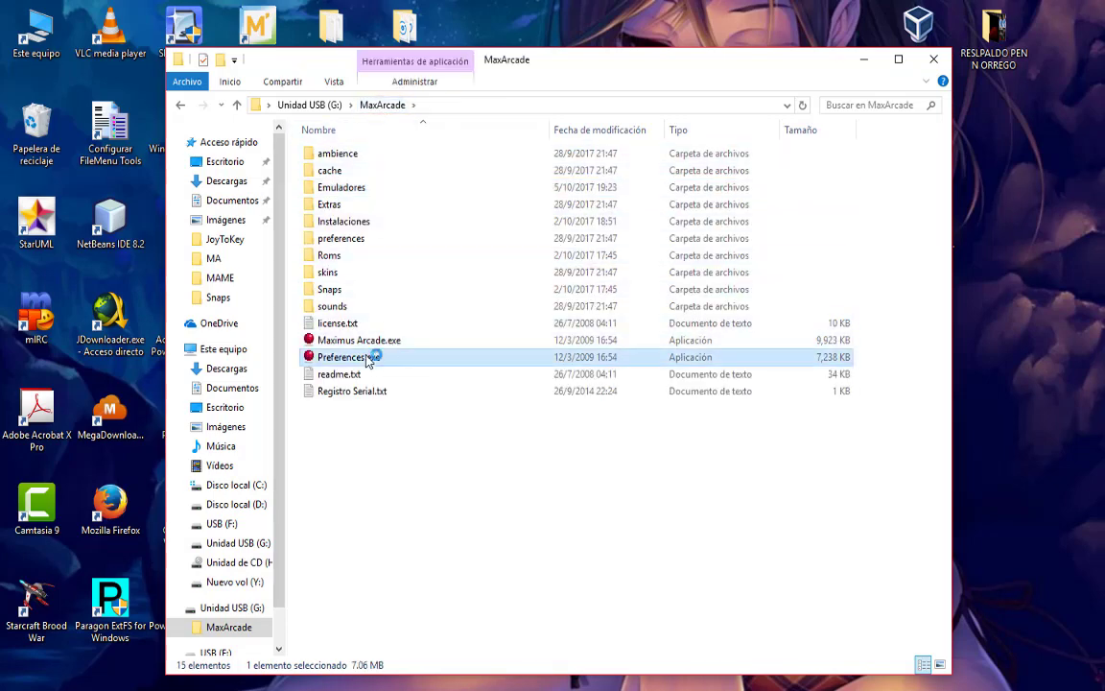
left_click(397, 184)
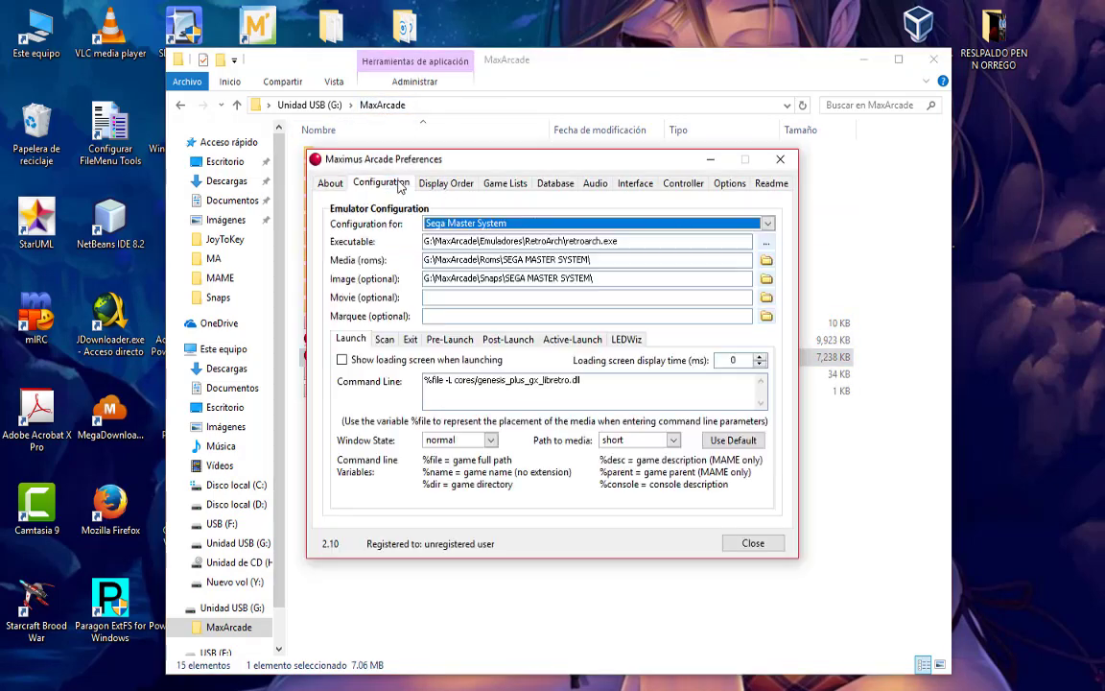
left_click(523, 223)
scroll(544, 286, "up", 3)
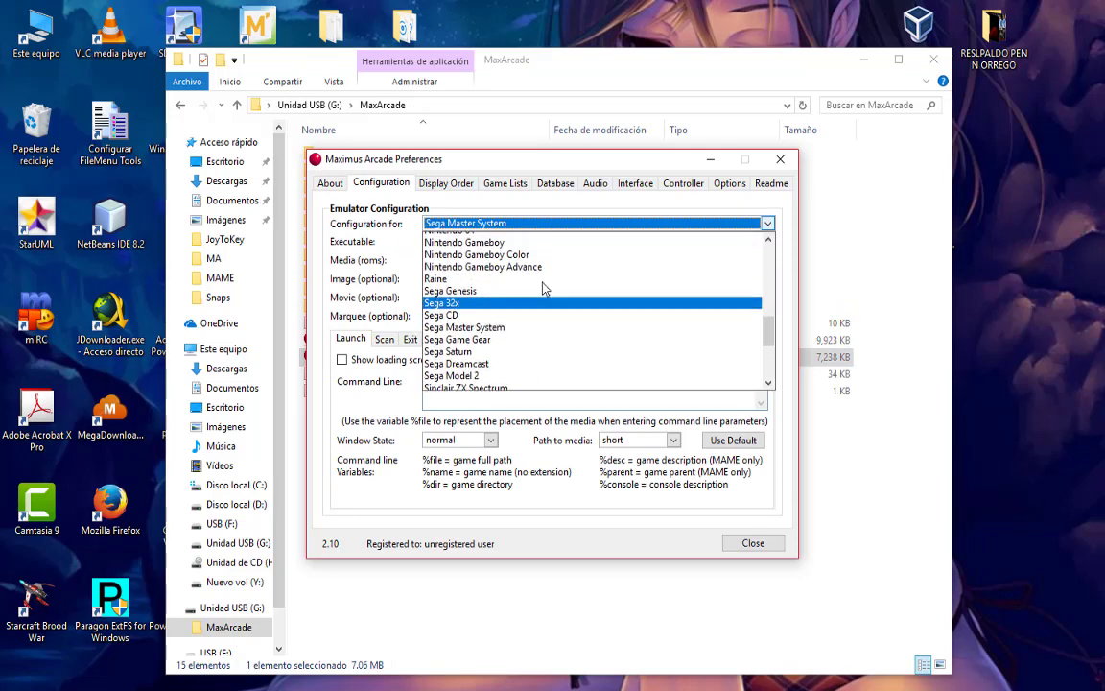
scroll(544, 285, "up", 2)
left_click(480, 250)
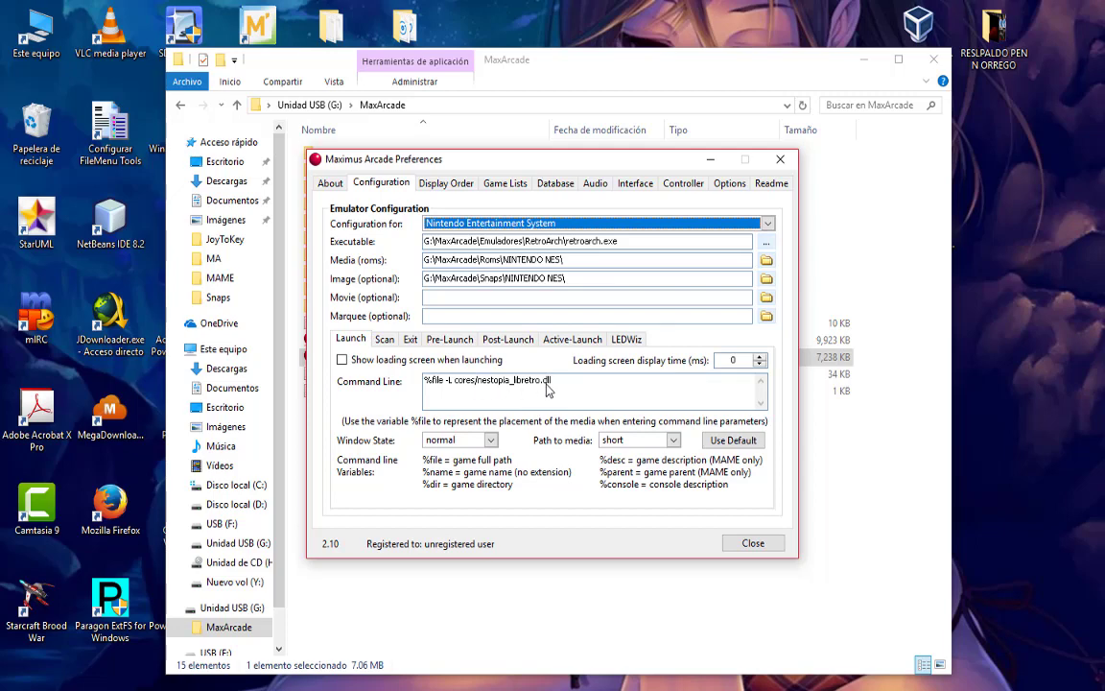
- Review the emulator configurations for Nintendo Super NES and Sega Master System, and close the preferences
left_click(576, 223)
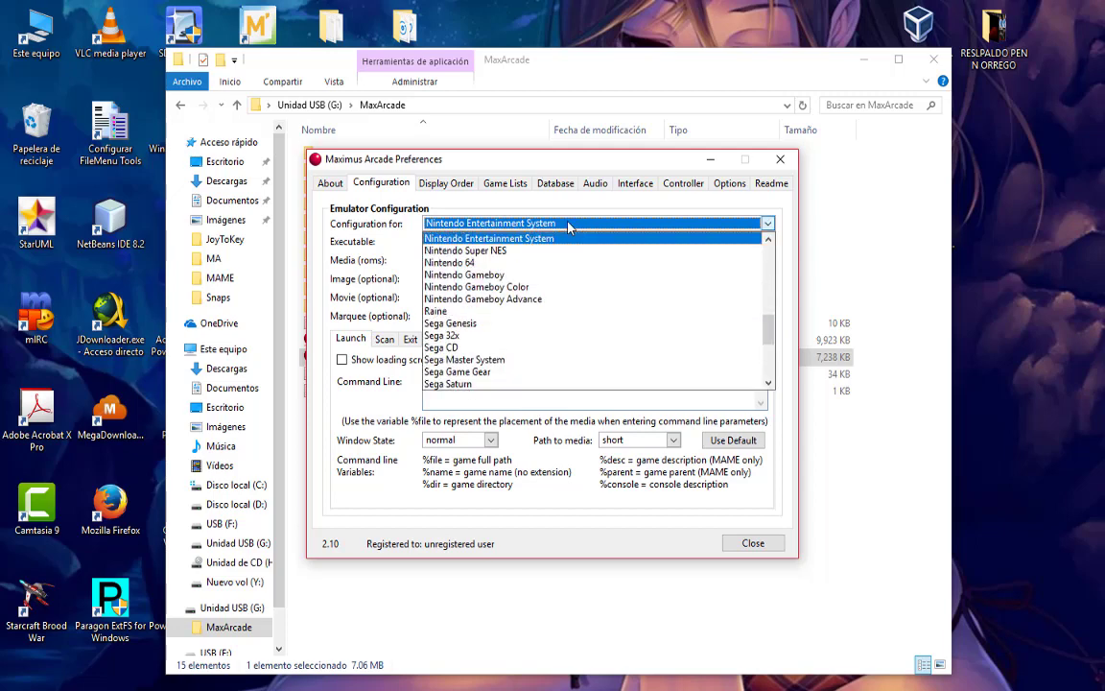
left_click(527, 248)
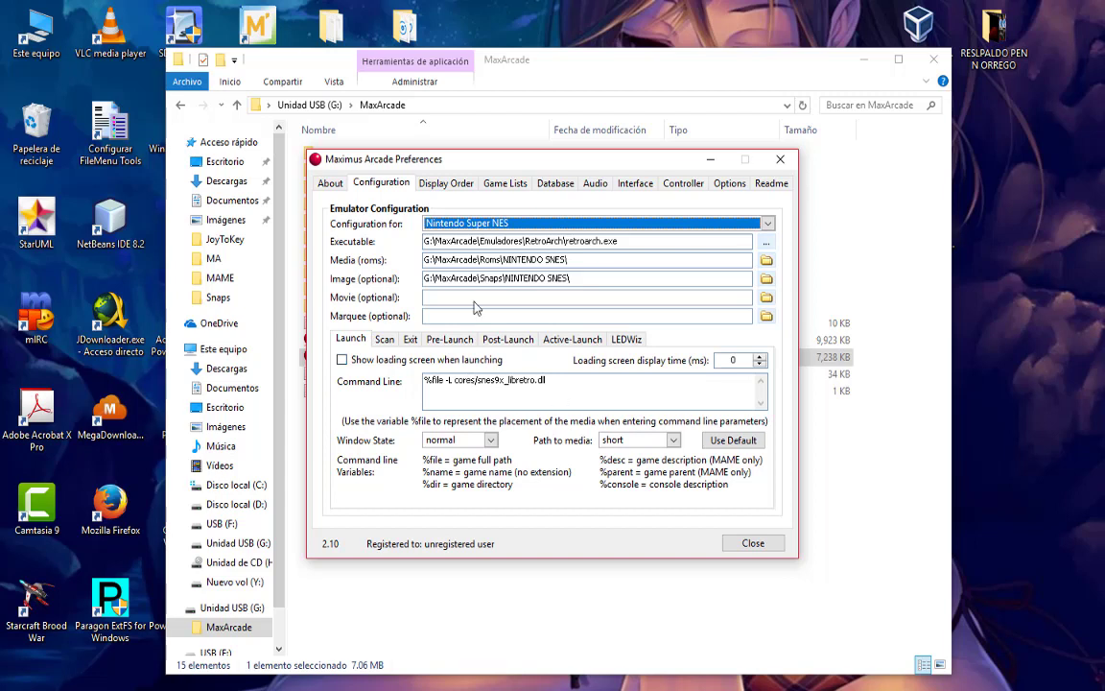
left_click(492, 225)
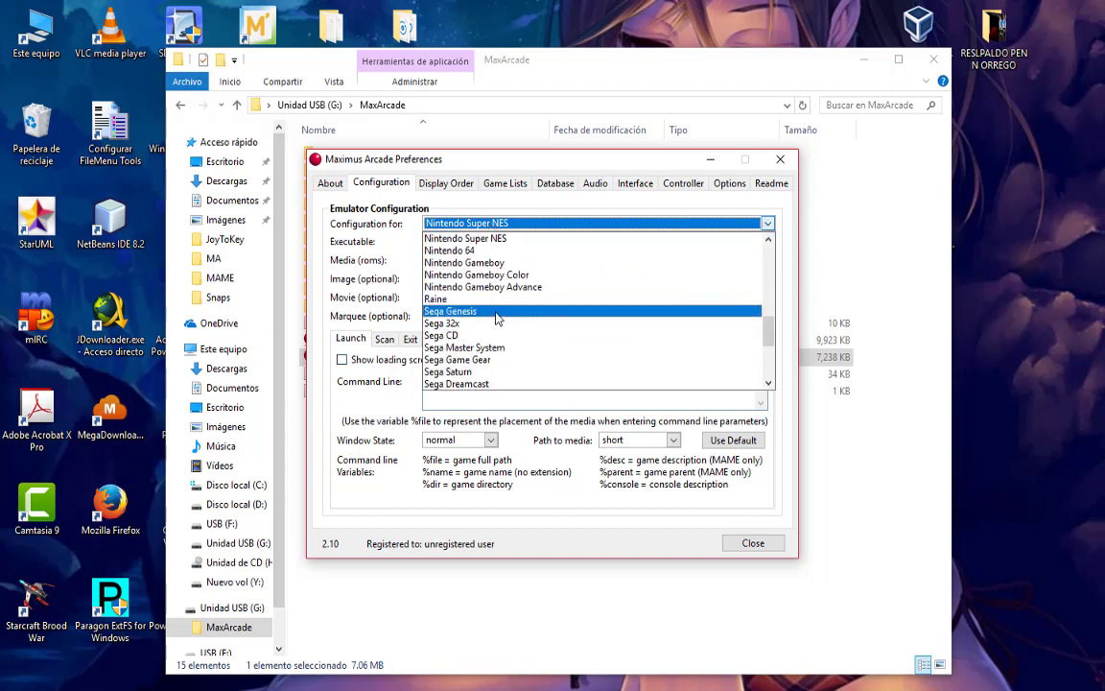
left_click(480, 348)
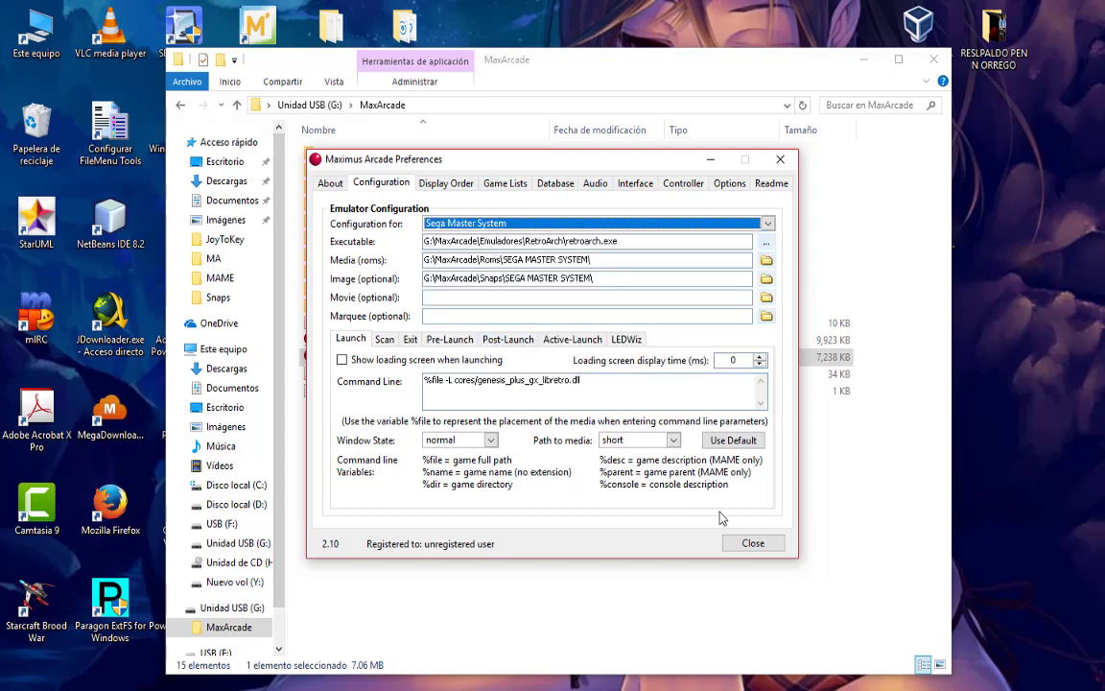
left_click(754, 543)
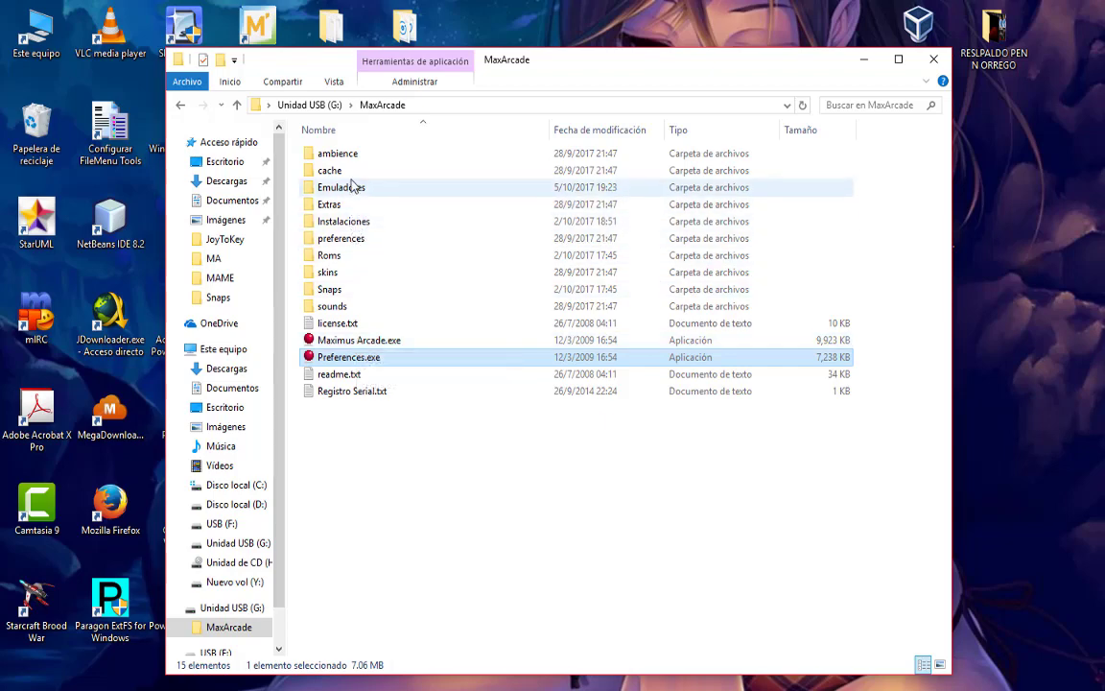
- Launch retroarch.exe from the Emuladores\RetroArch folder and move its window higher so the whole main menu fits
double_click(355, 189)
double_click(346, 206)
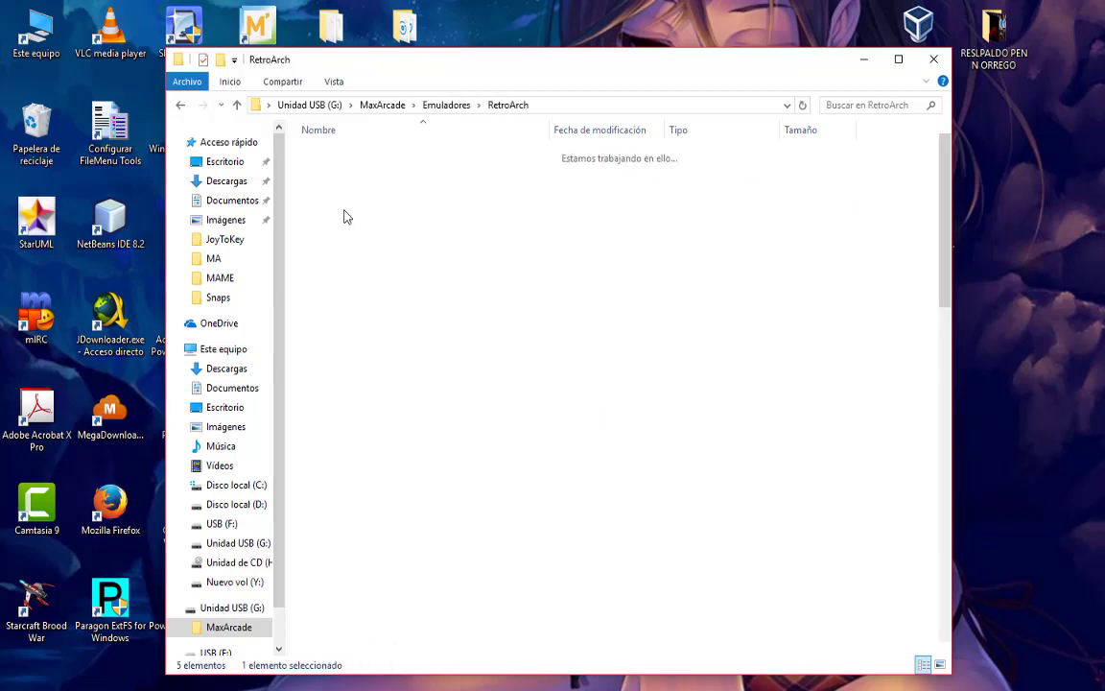
scroll(370, 417, "down", 20)
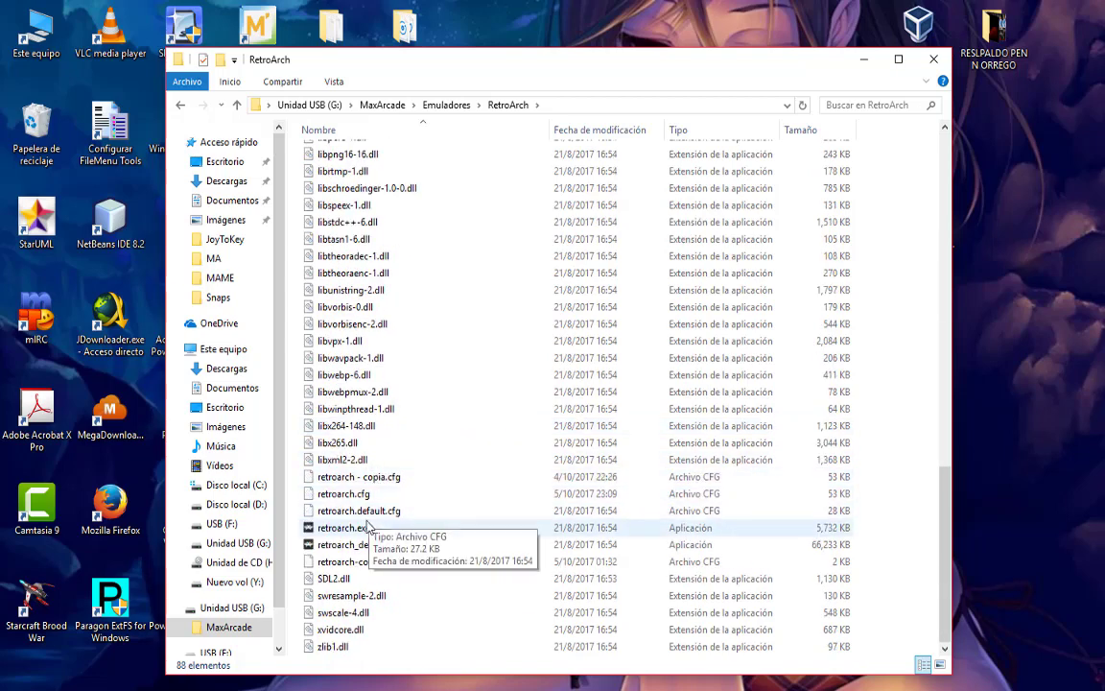
double_click(358, 531)
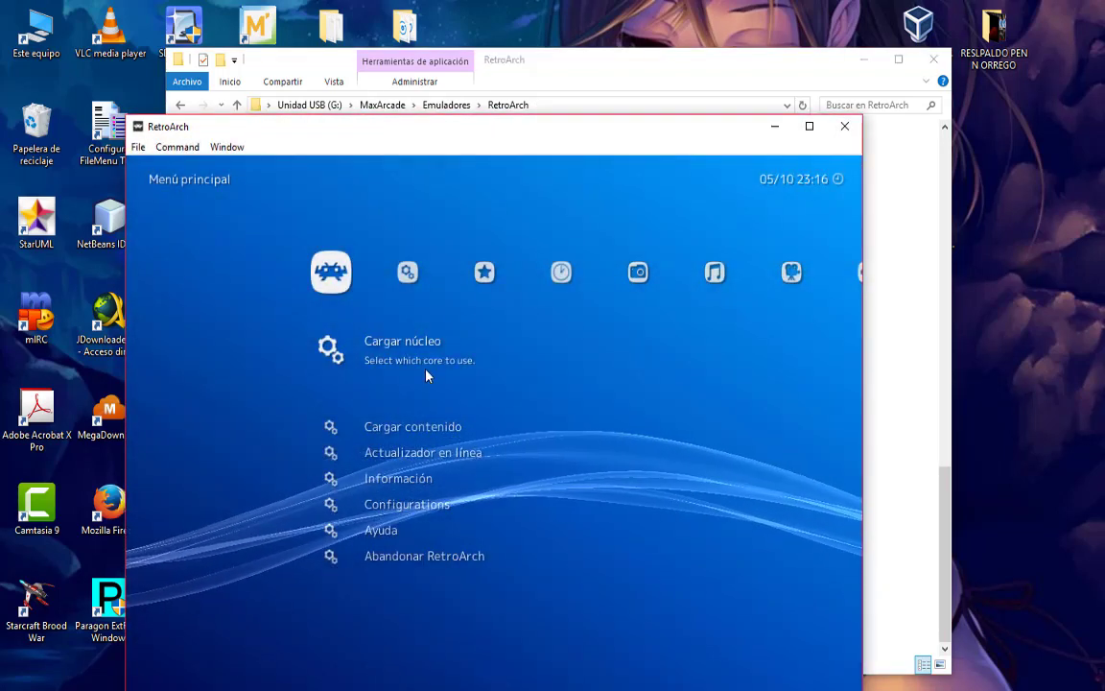
left_click_drag(469, 133, 472, 66)
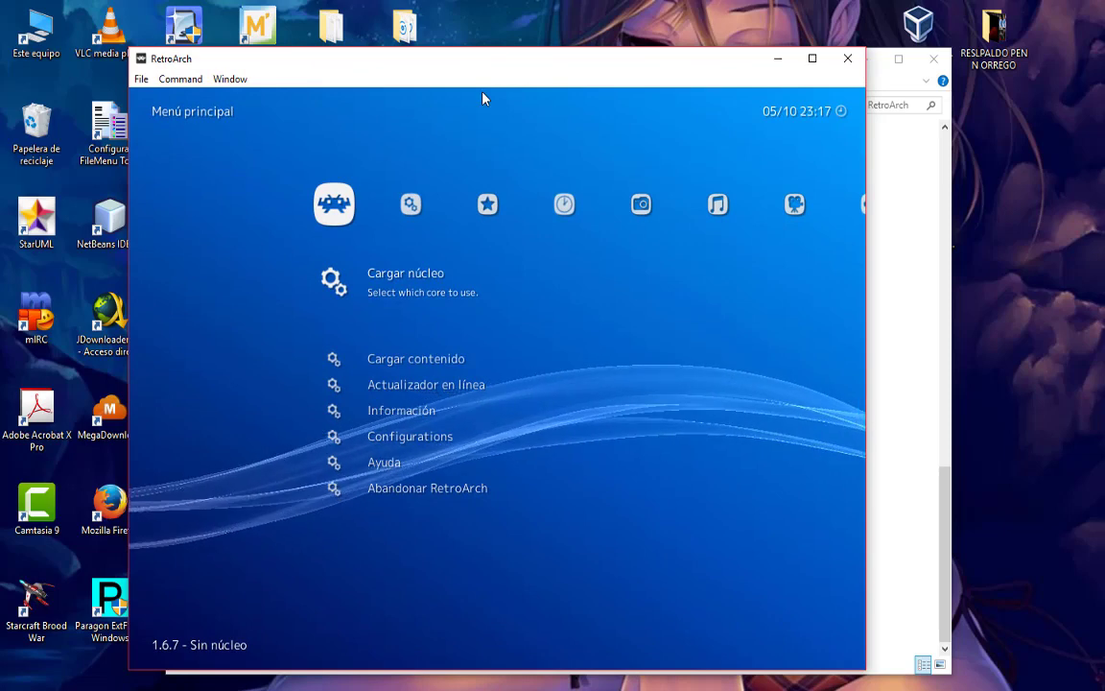
- Look through RetroArch's Settings section, return to the main menu and quit RetroArch
key("Right")
key("Right")
key("Left")
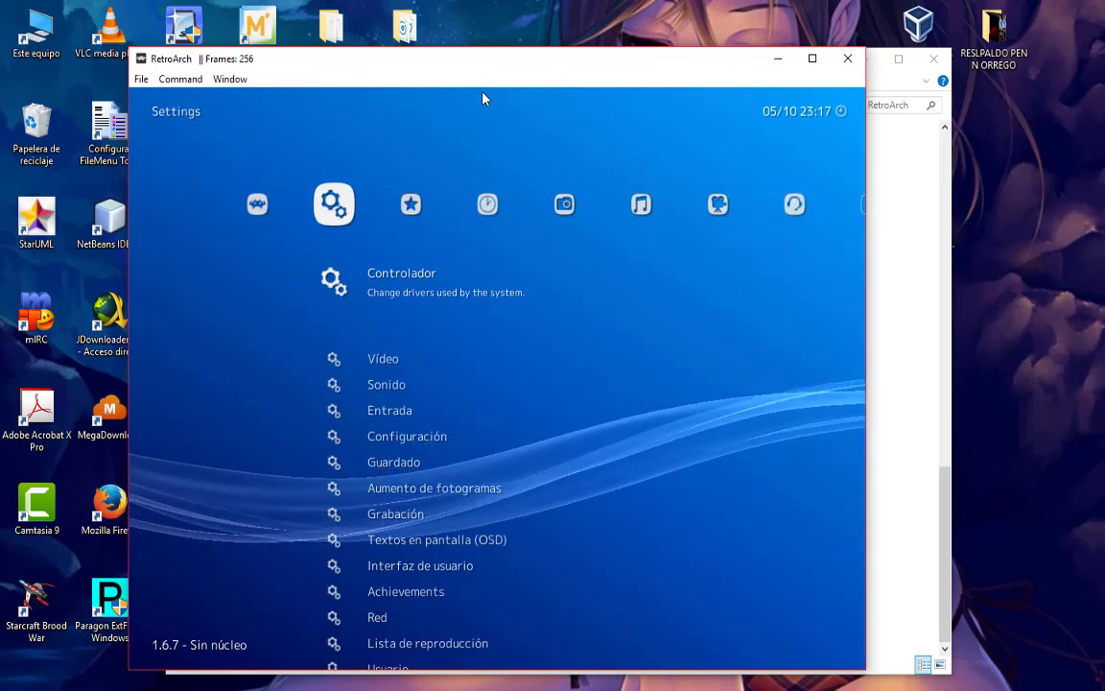
key("Left")
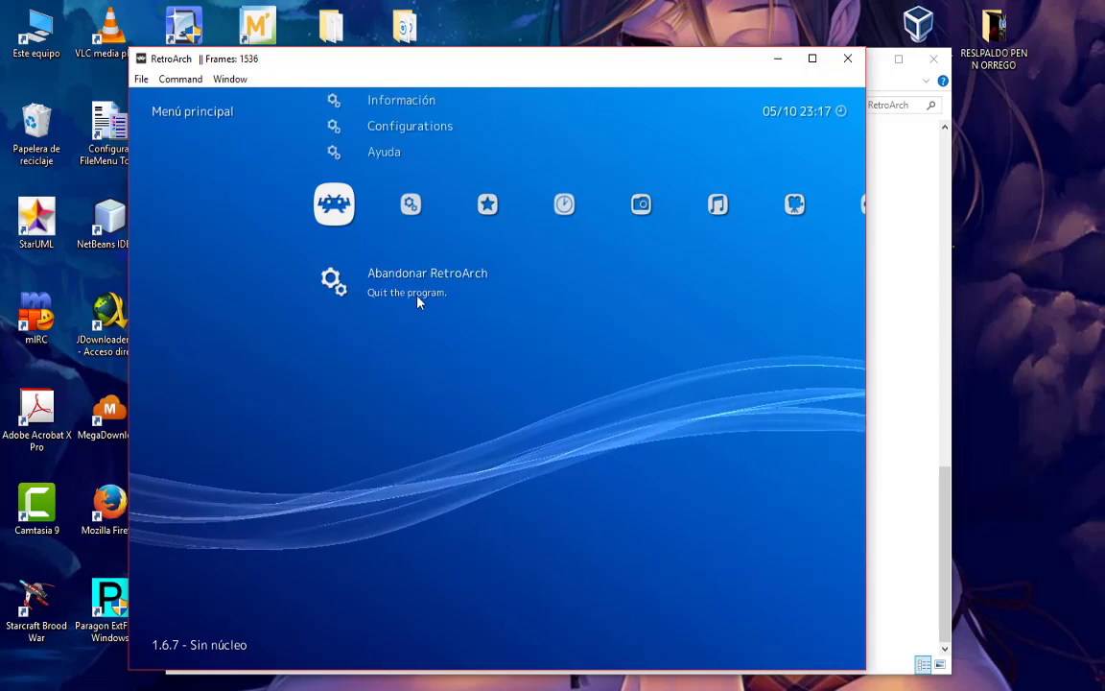
left_click(411, 278)
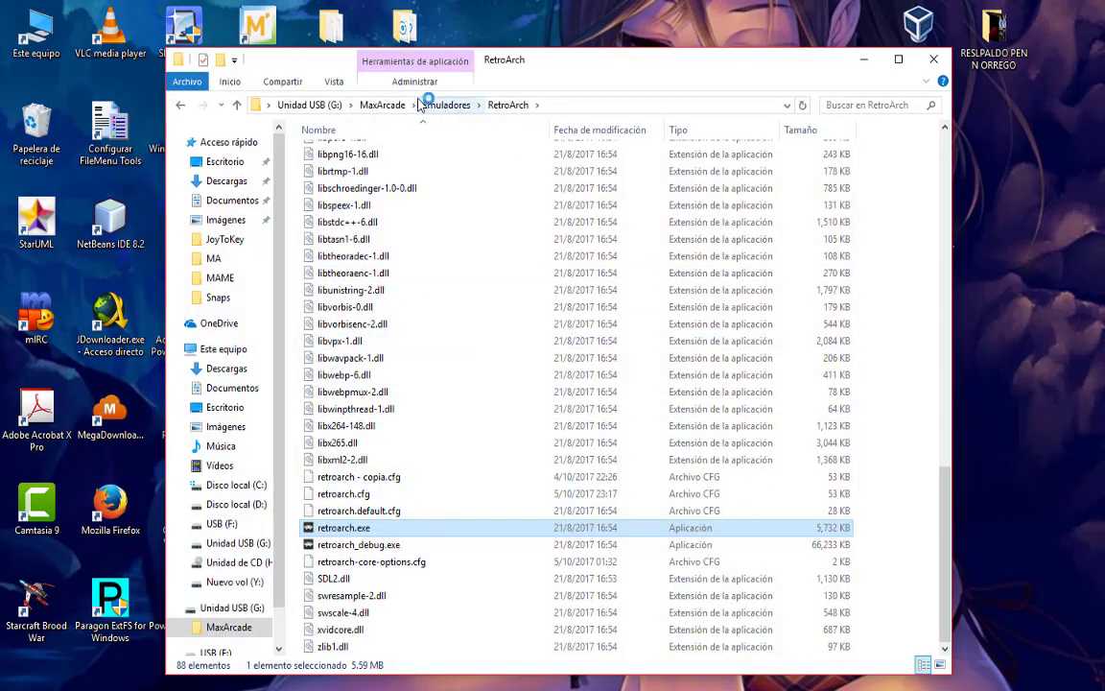
- Return to the MaxArcade folder and launch Maximus Arcade.exe
left_click(388, 105)
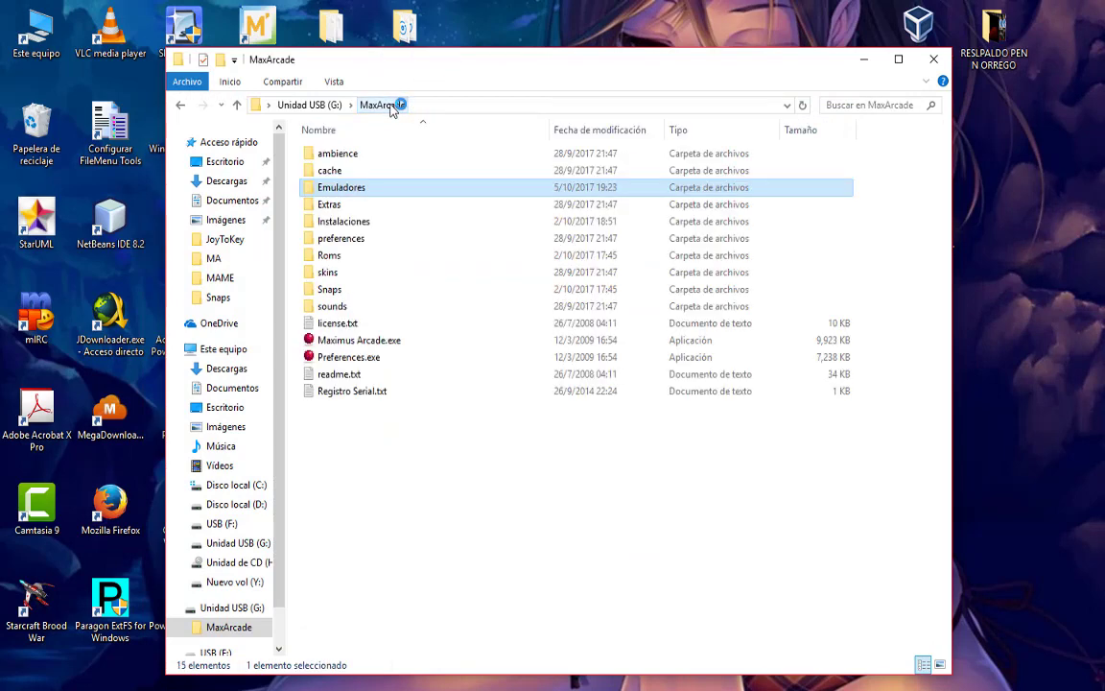
left_click(365, 340)
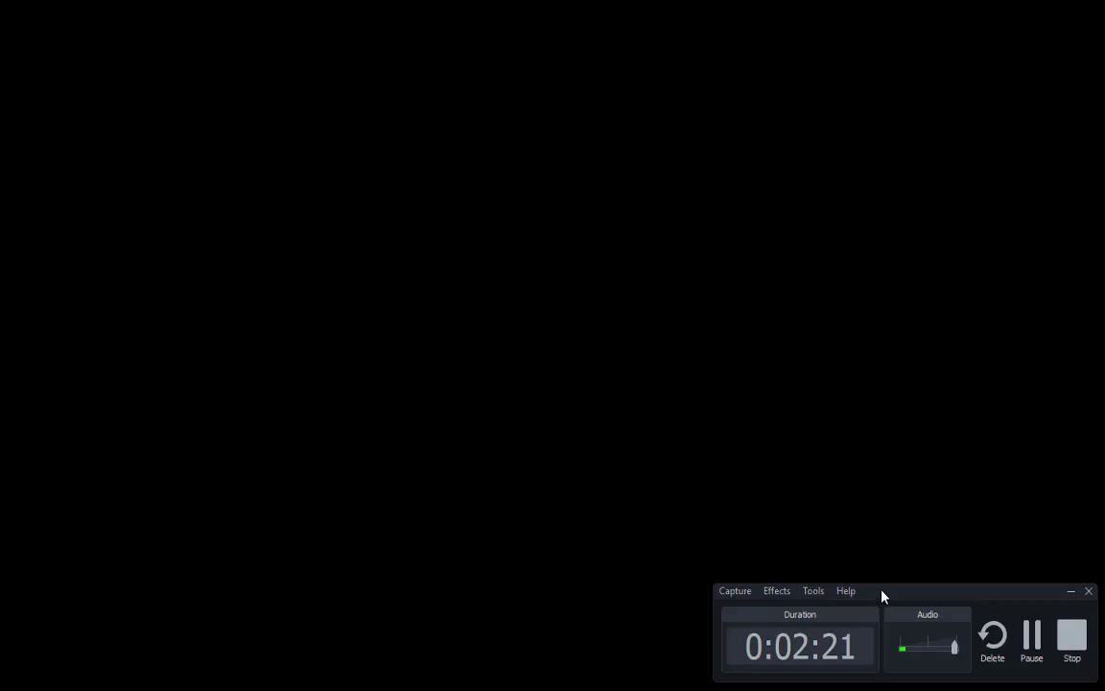
left_click_drag(881, 594, 691, 355)
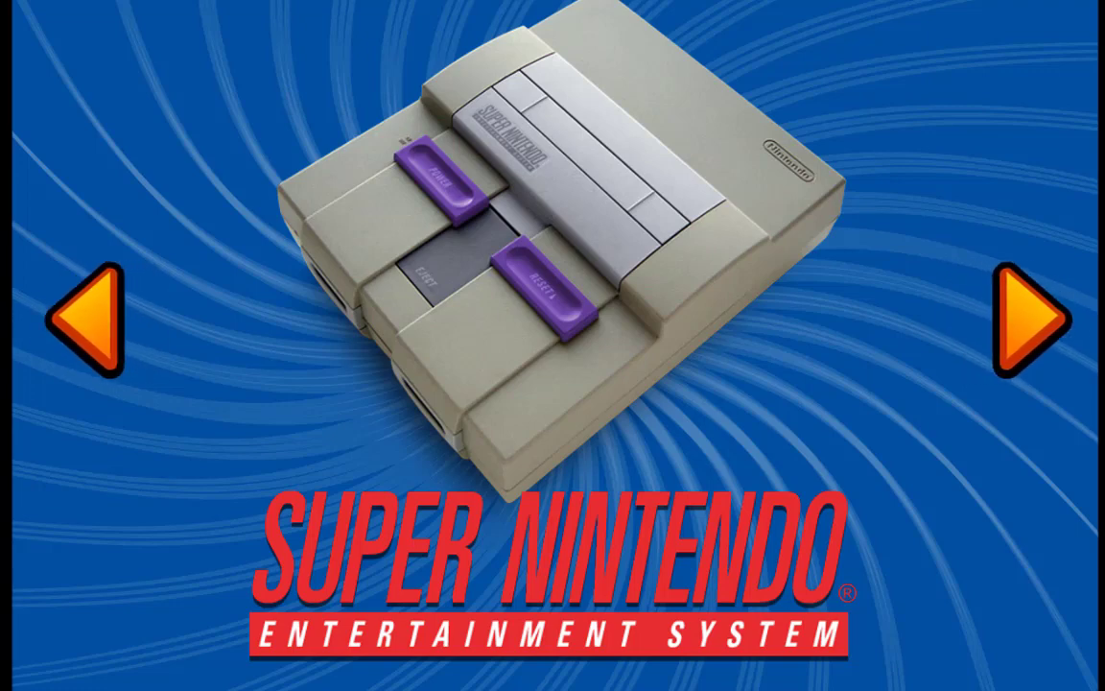
- Browse the console carousel to Game Boy and open its game list
key("Left")
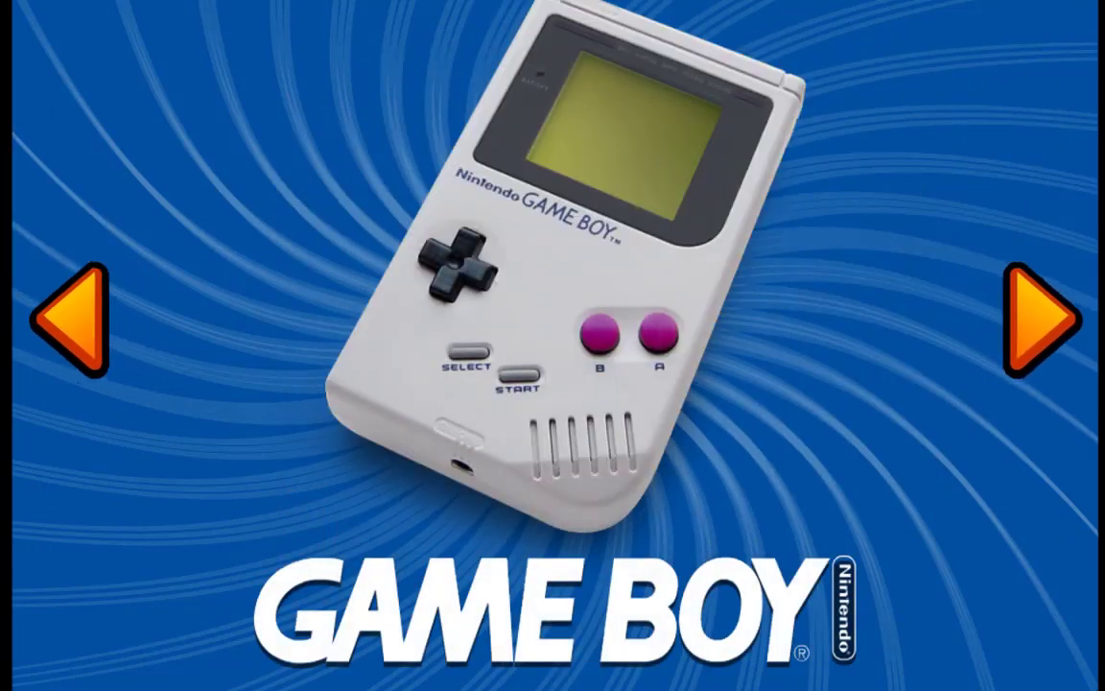
key("Left")
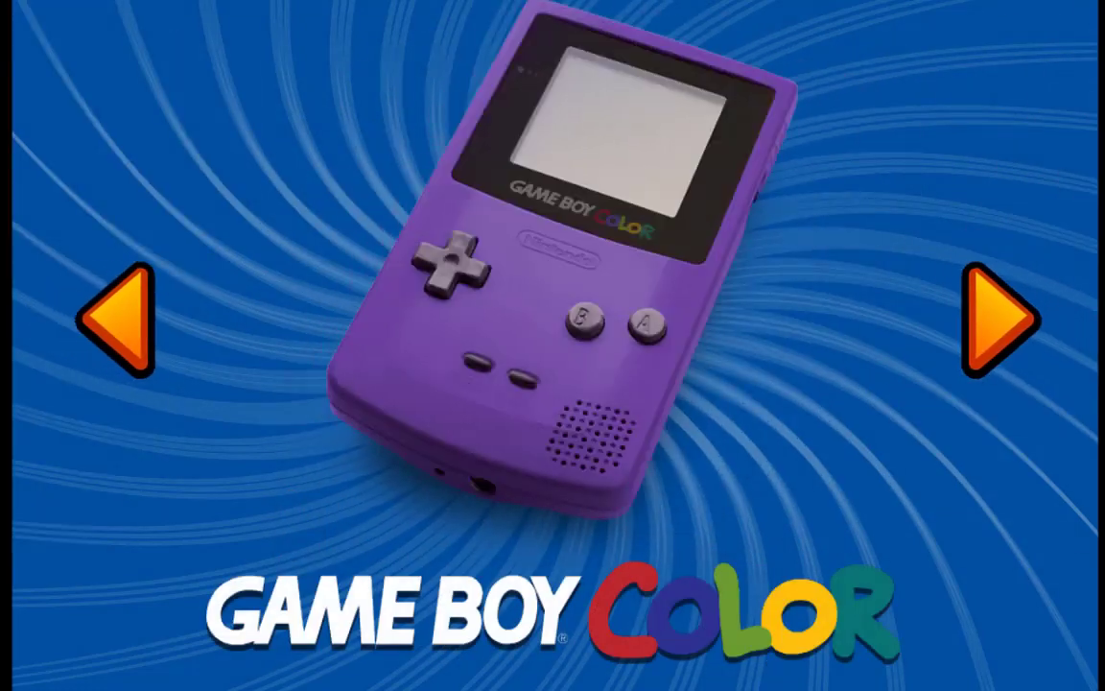
key("Right")
key("Right")
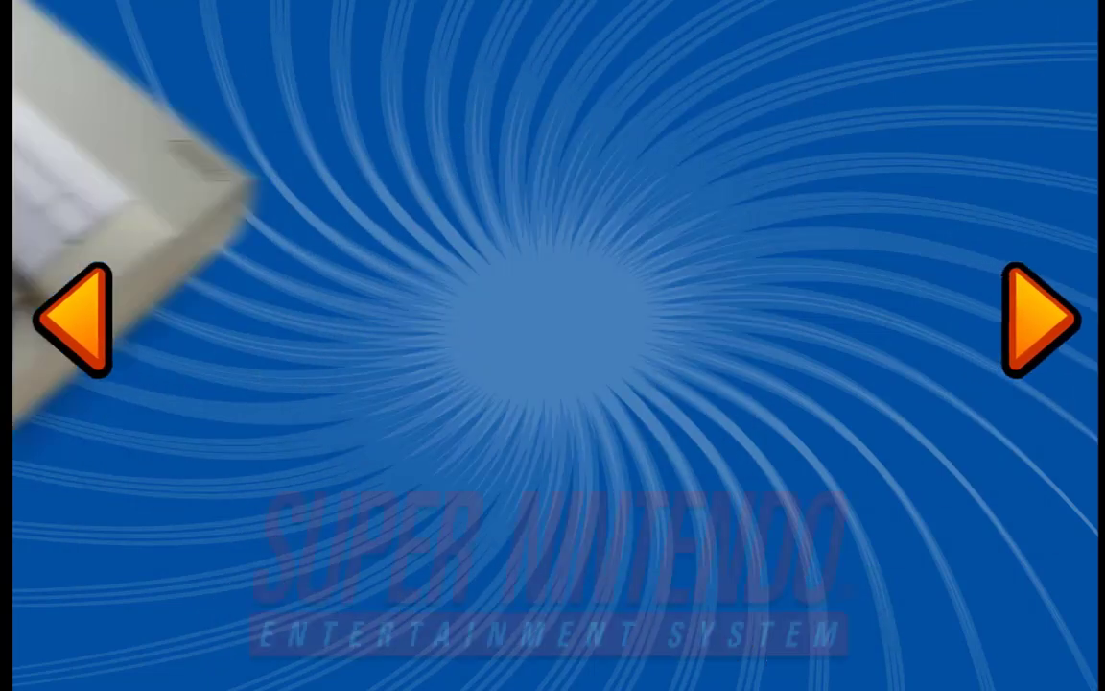
key("Left")
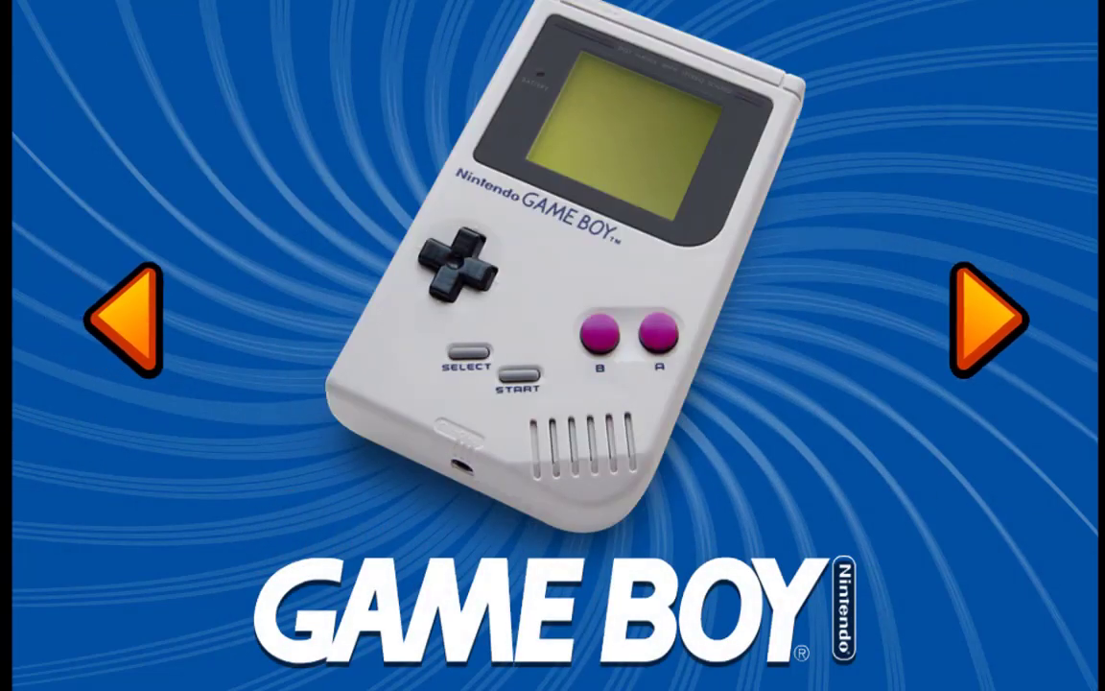
key("Return")
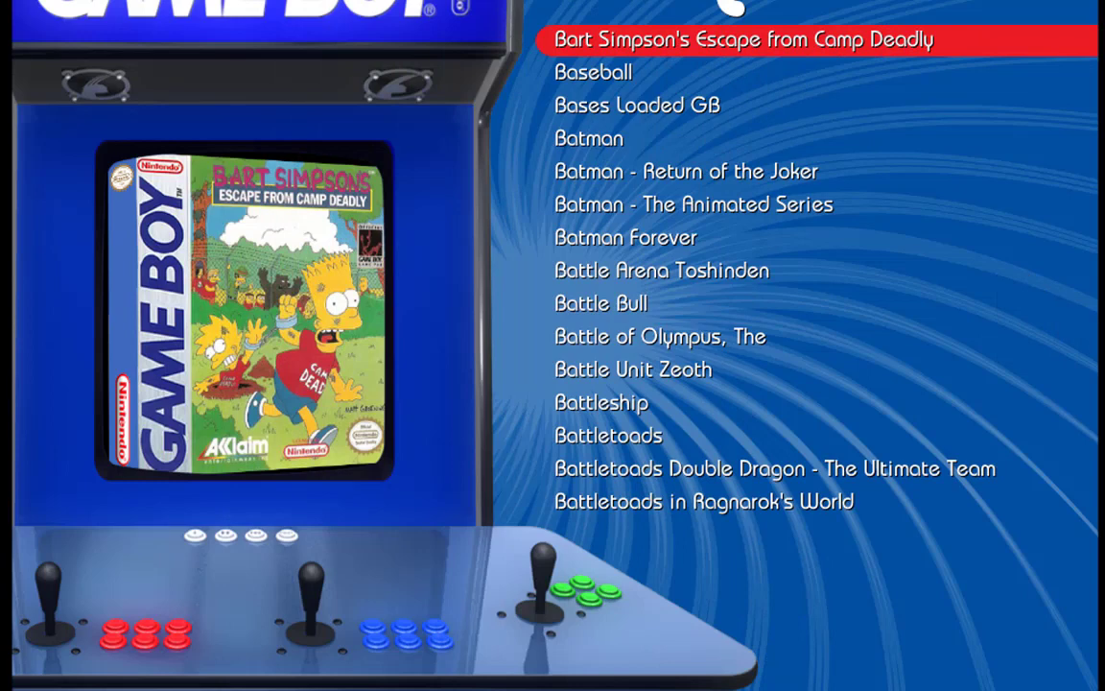
- Launch Batman - Return of the Joker from the Game Boy list and start playing at stage 1
key("Down")
key("Down")
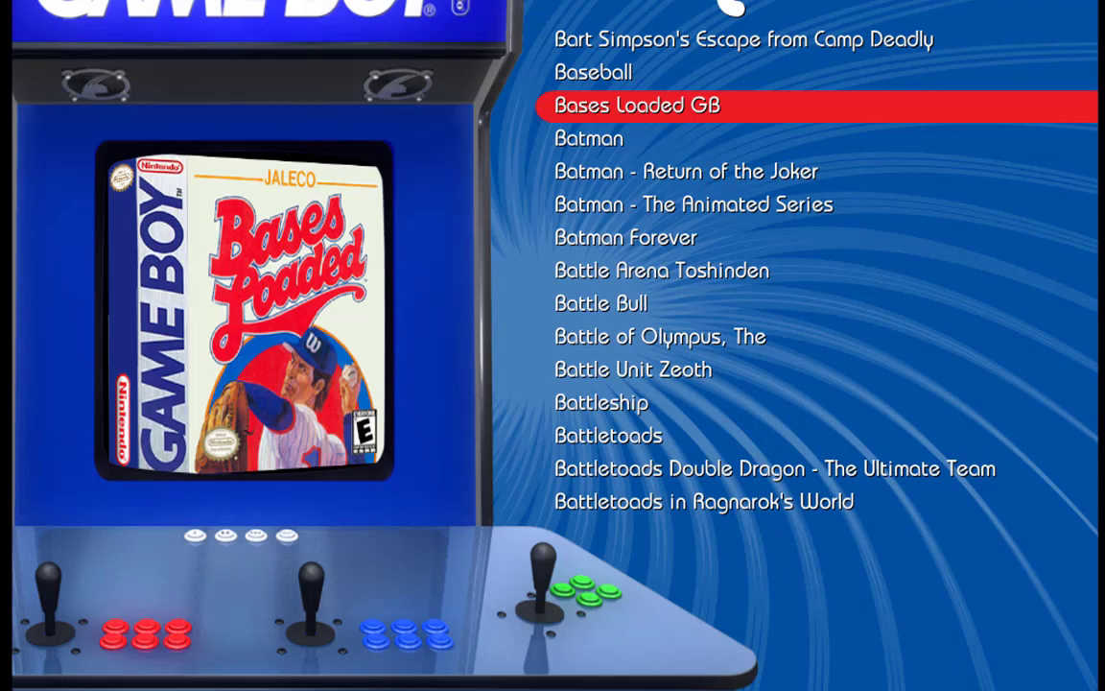
key("Down")
key("Down")
key("Up")
key("Up")
key("Down")
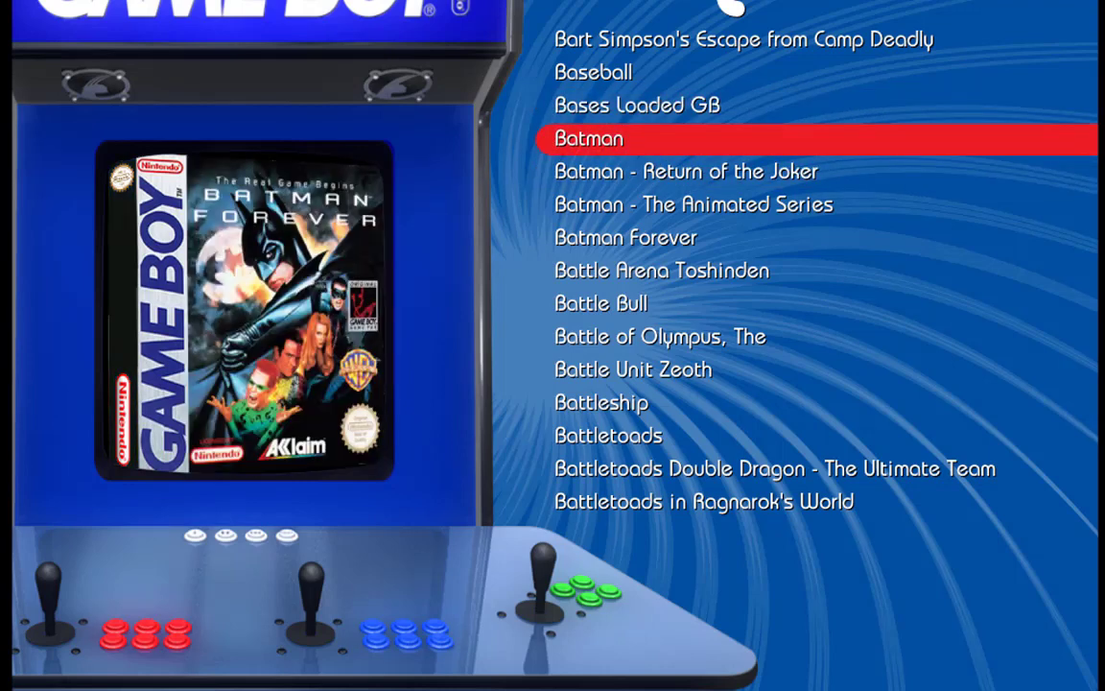
key("Down")
key("Down")
key("Down")
key("Up")
key("Up")
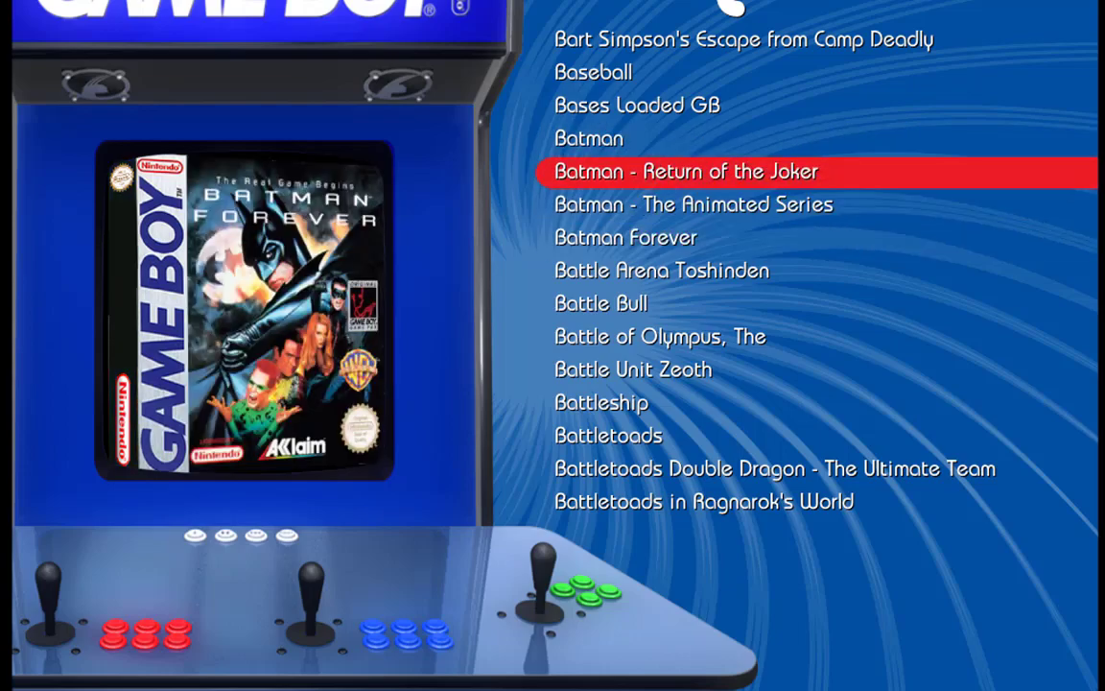
key("Return")
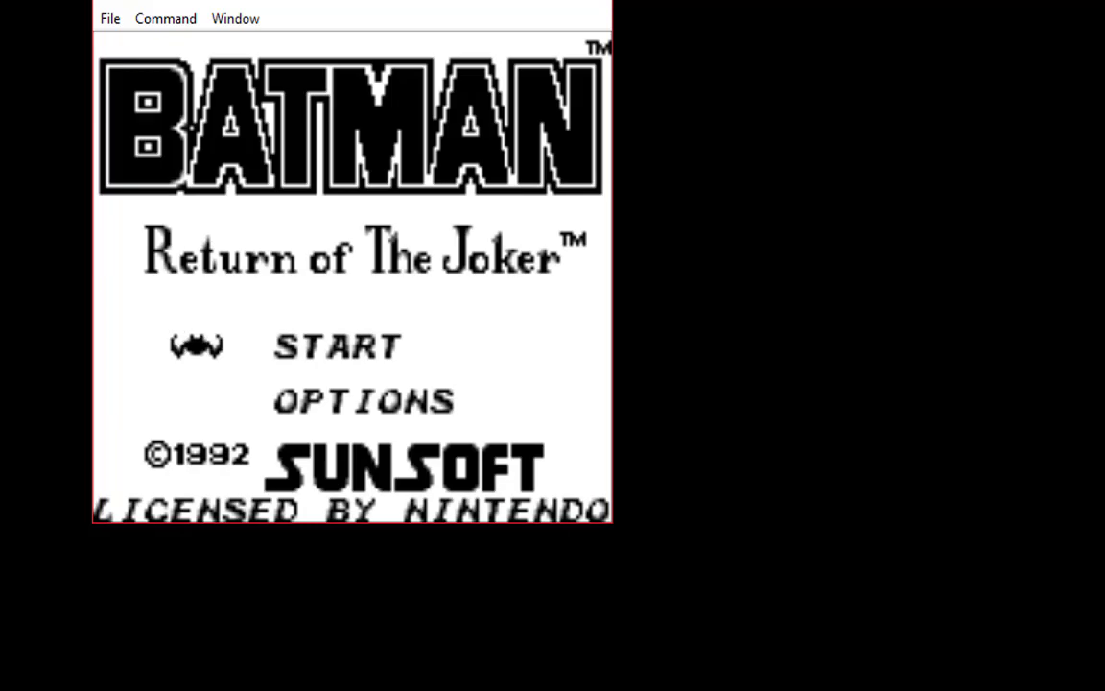
key("Return")
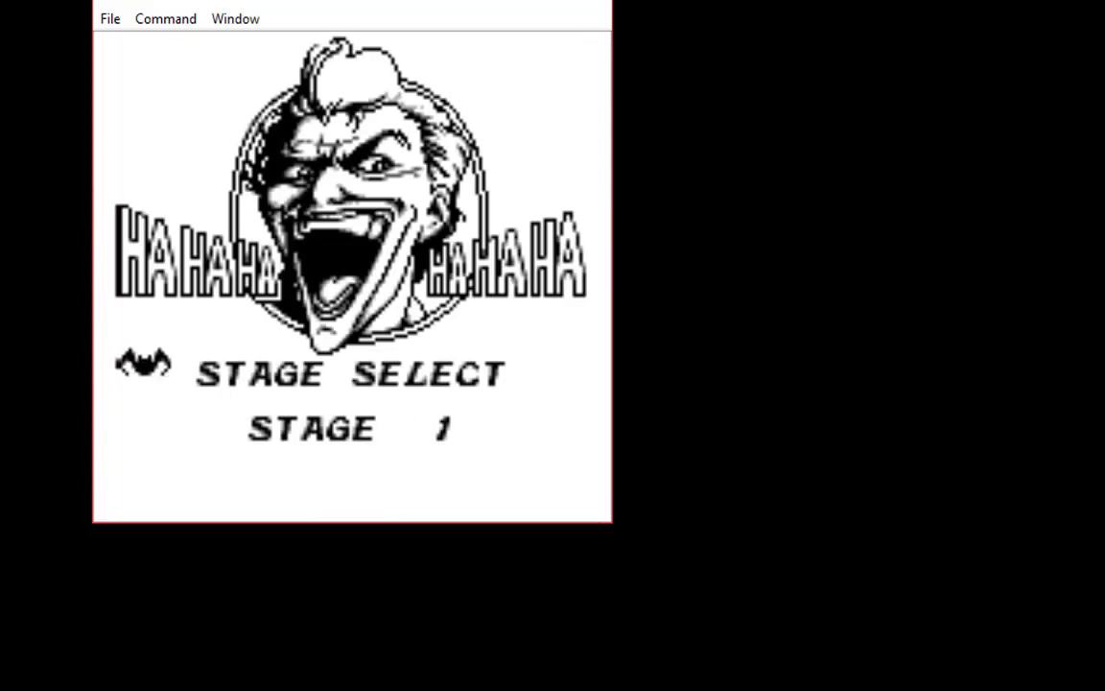
key("Return")
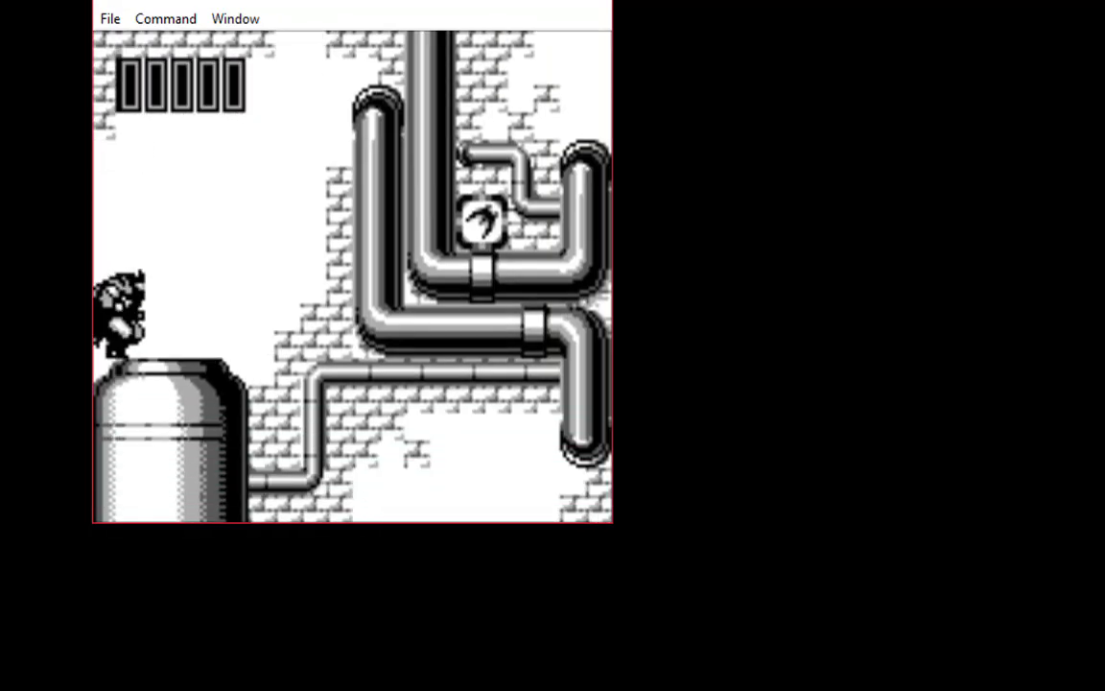
- Test Batman's walking, jumping and attacking controls at the start of the stage
key("Right")
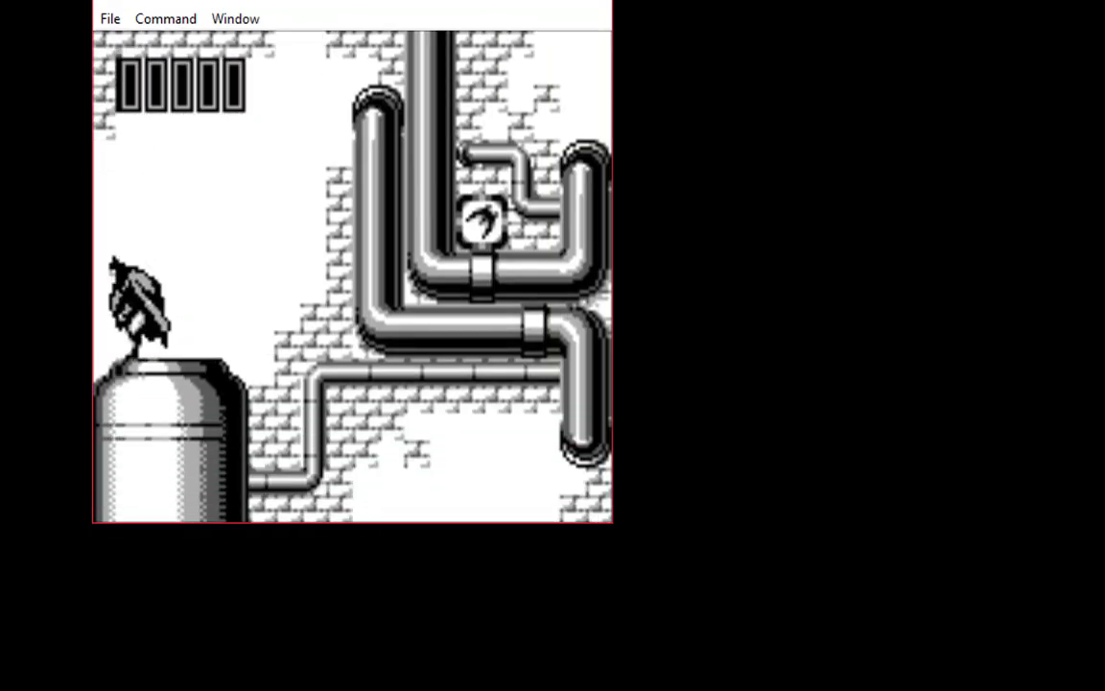
key("x")
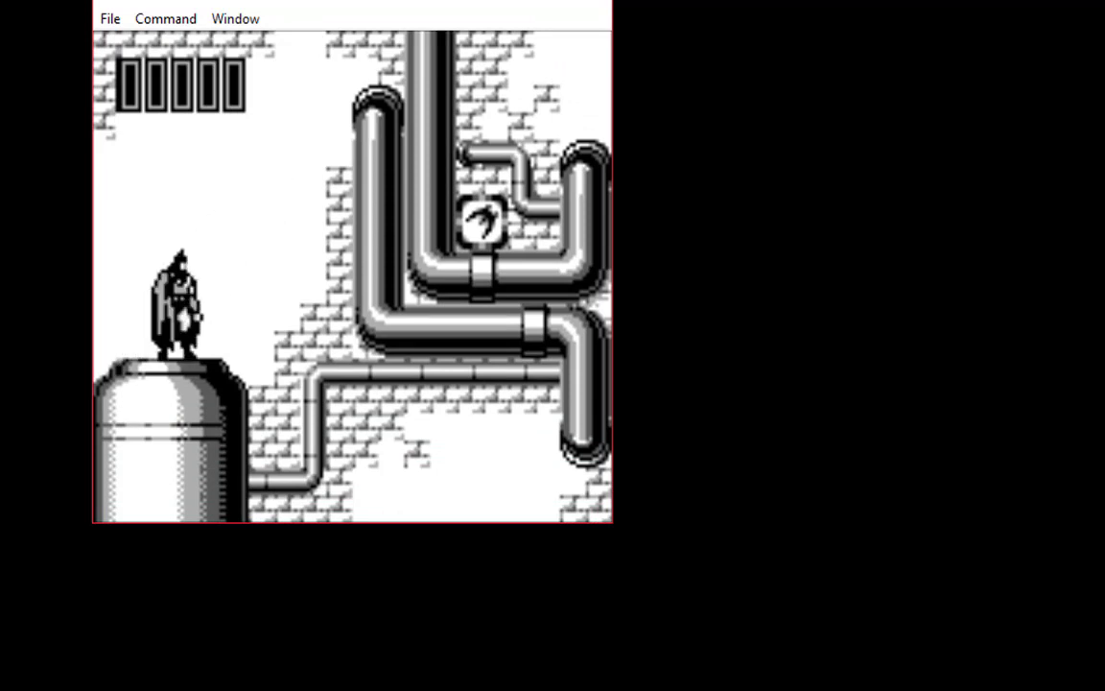
key("x")
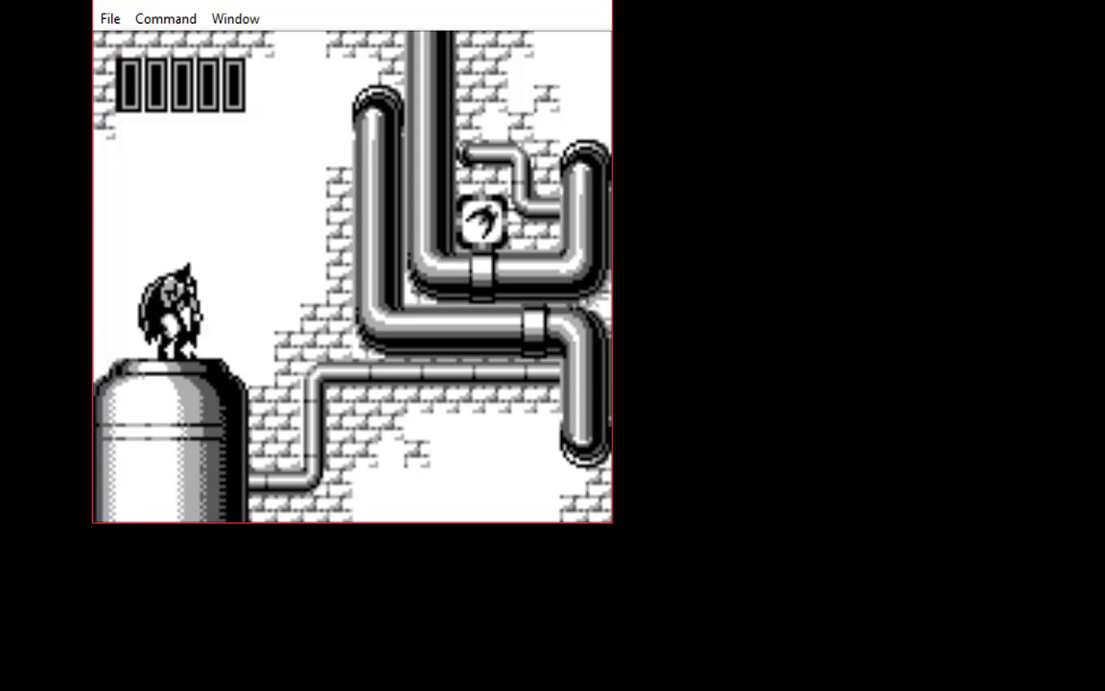
key("z")
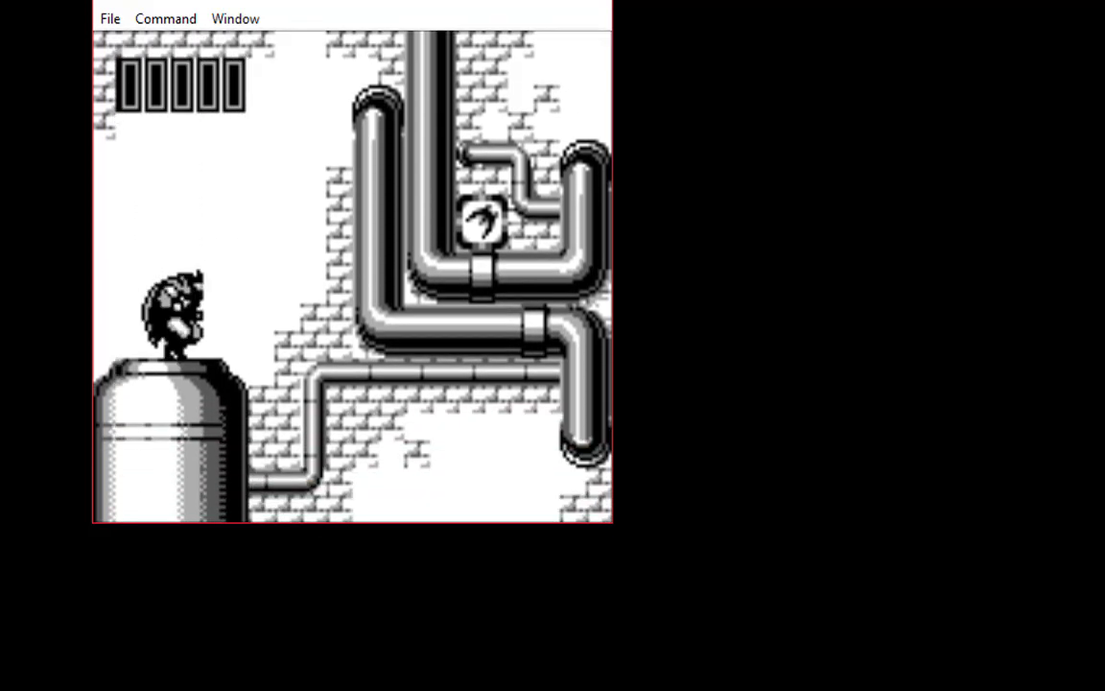
key("z")
key("x")
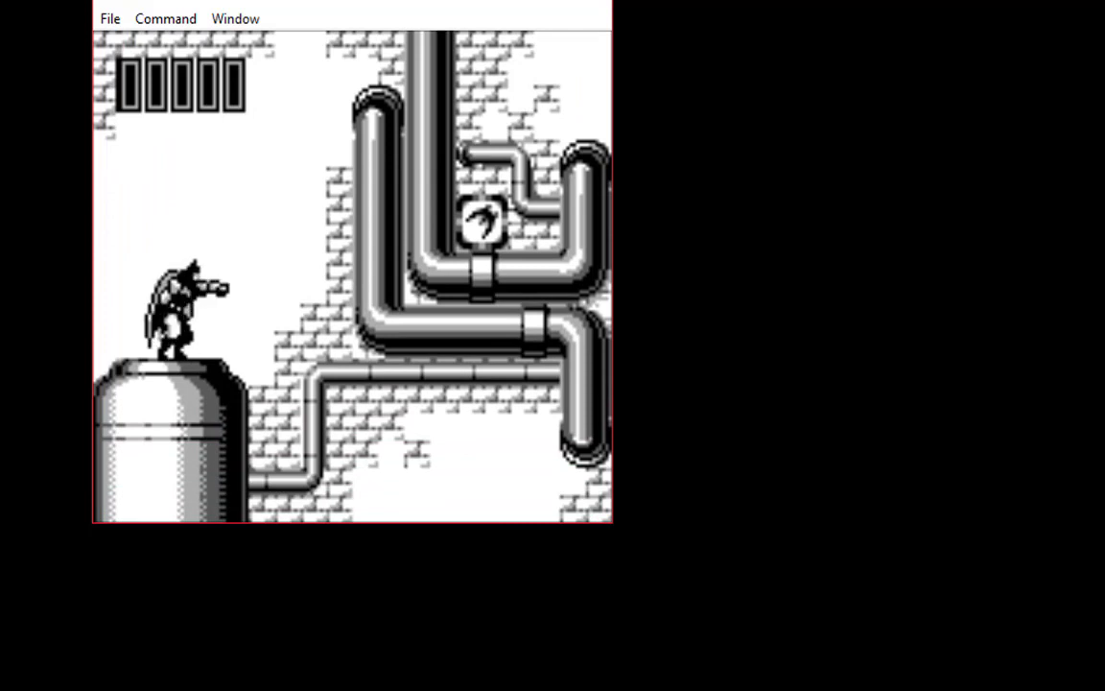
key("x")
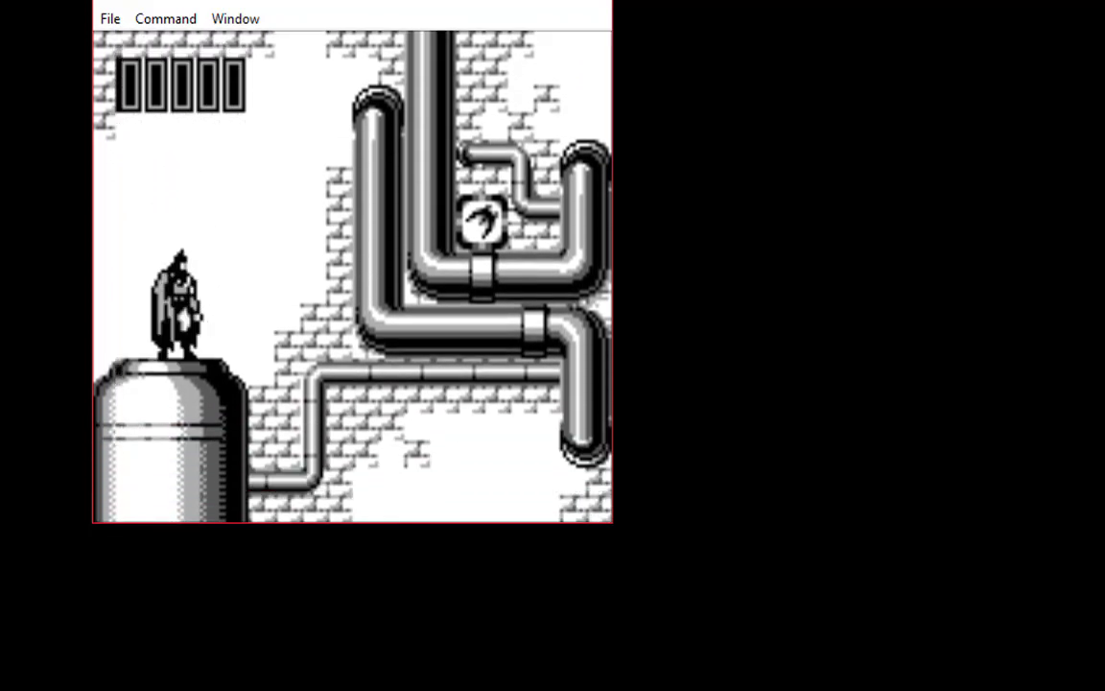
key("z")
key("z")
key("x")
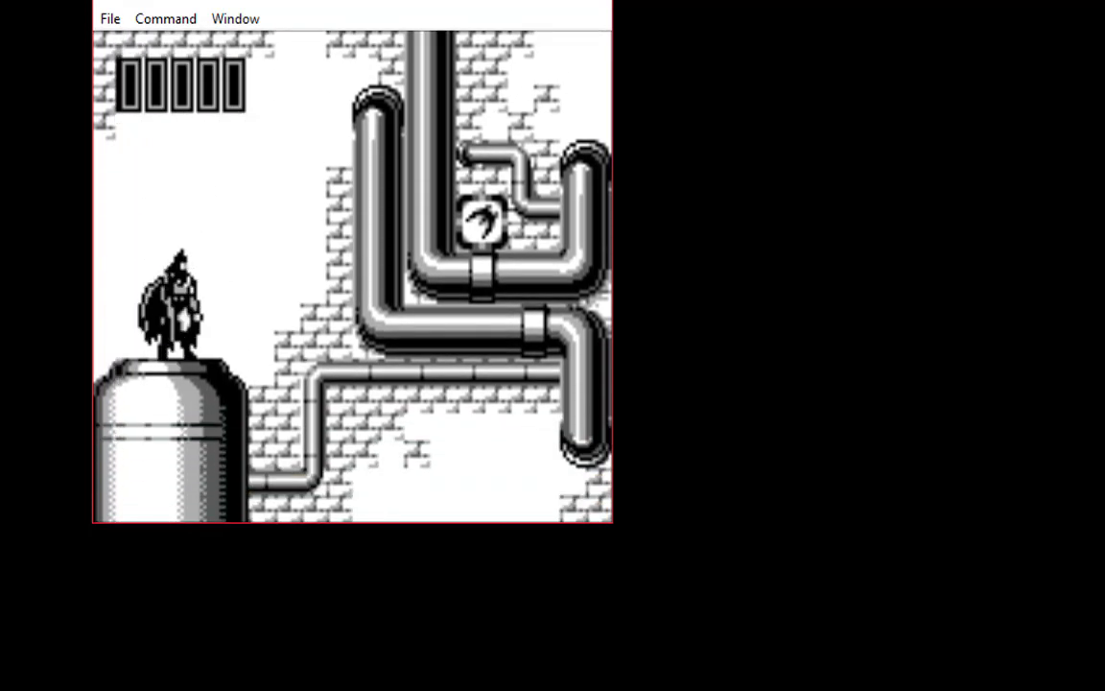
key("x")
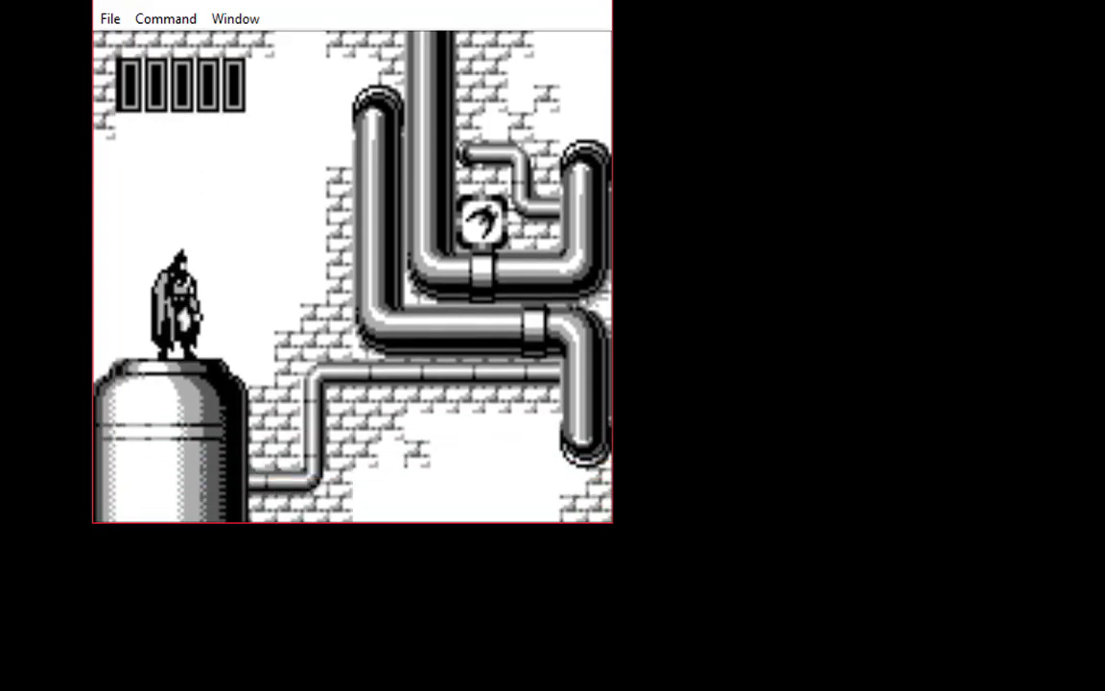
- Bring up RetroArch's main menu over the running game and look through its entries, including the Configurations page
key("F1")
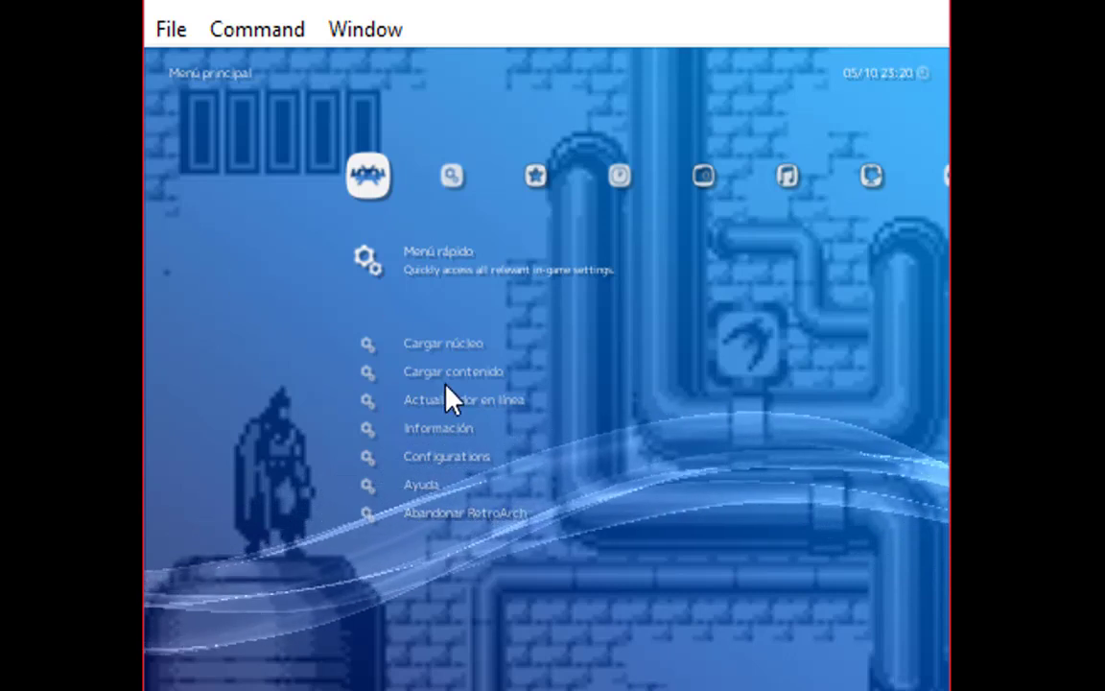
key("Down")
key("Down")
key("Down")
key("Down")
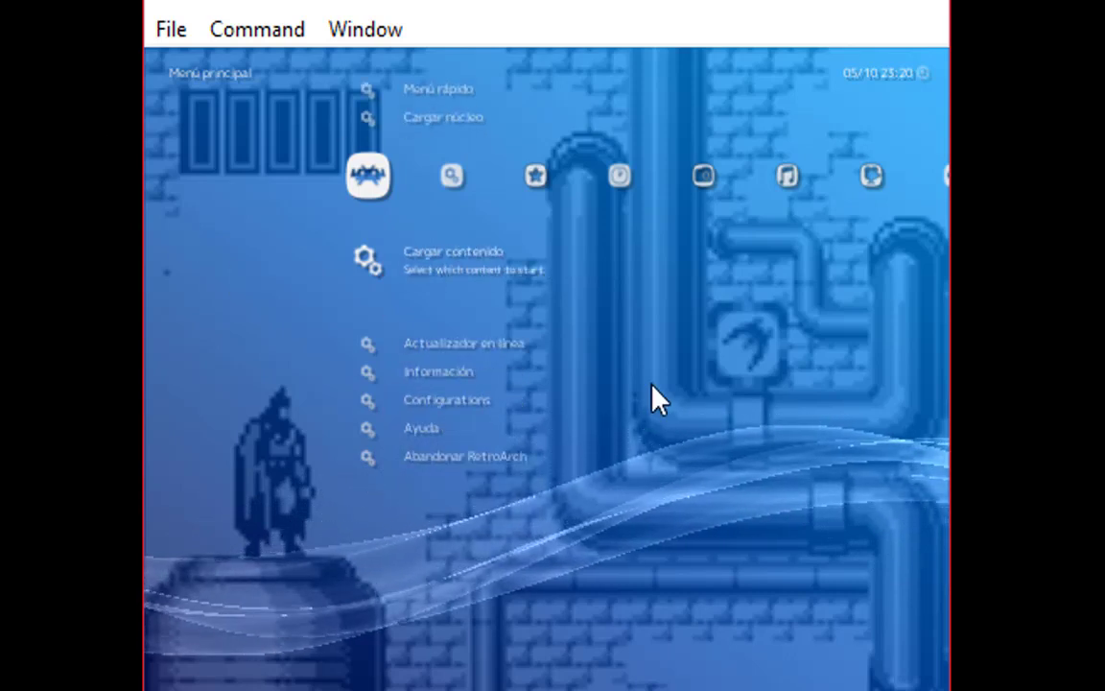
key("Down")
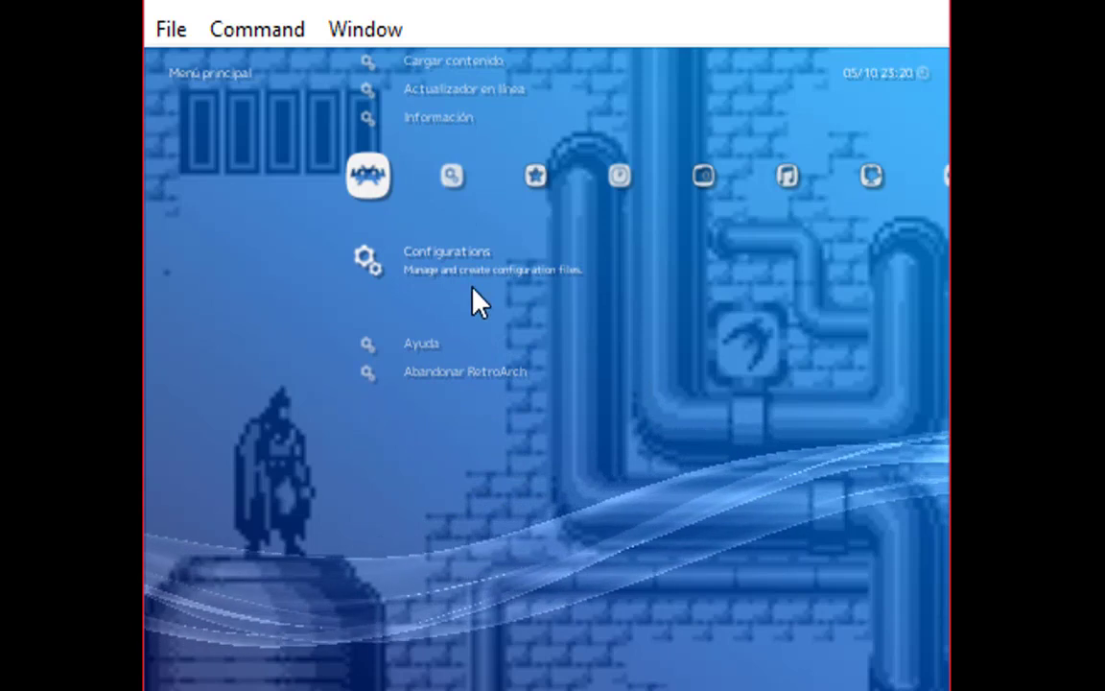
key("Down")
key("Up")
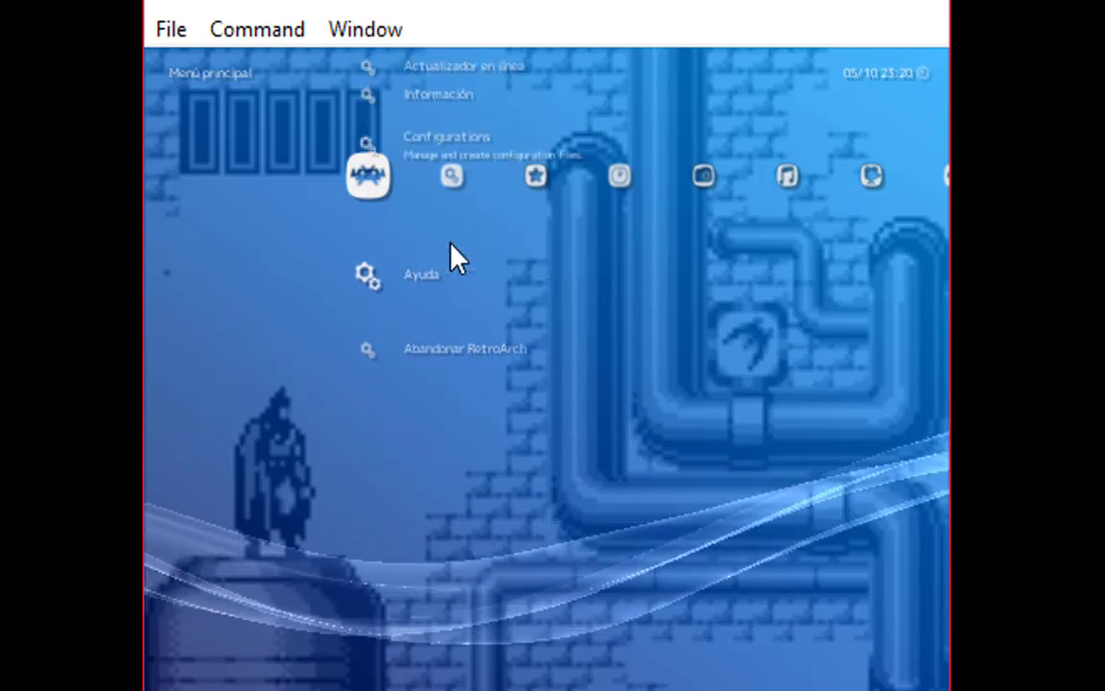
left_click(451, 254)
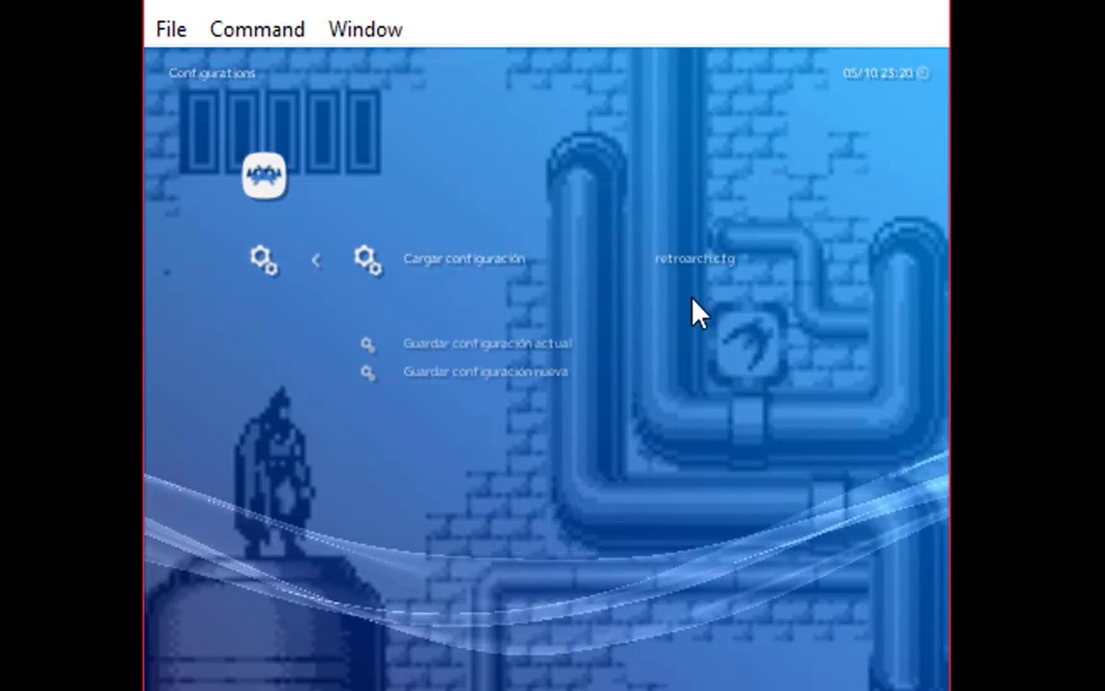
right_click(536, 315)
key("Up")
key("Up")
key("Up")
key("Up")
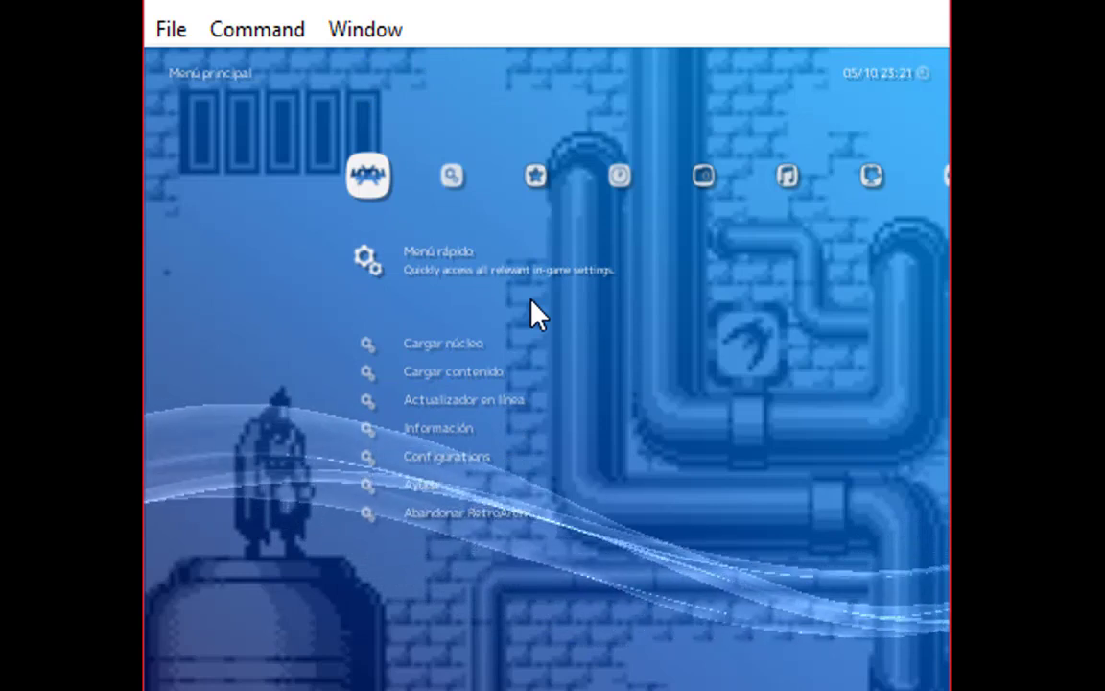
- Go to the quick menu and open the core input options, Opciones de entrada del núcleo
left_click(440, 252)
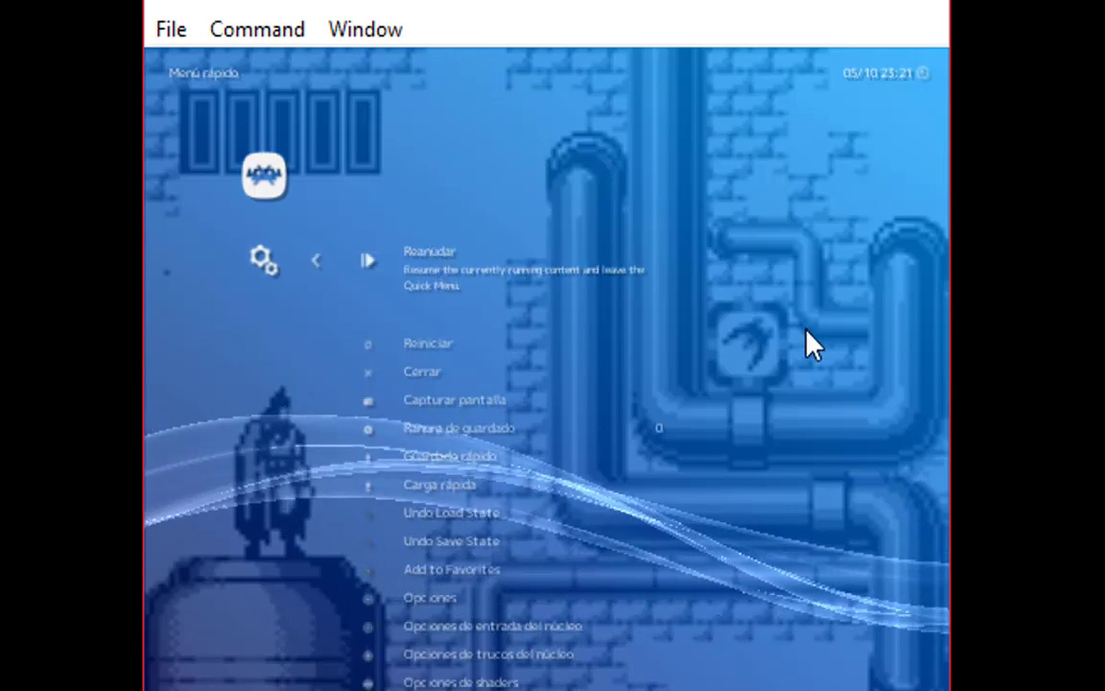
key("Down")
key("Down")
key("Down")
key("Down")
key("Down")
key("Down")
key("Down")
key("Down")
key("Down")
key("Down")
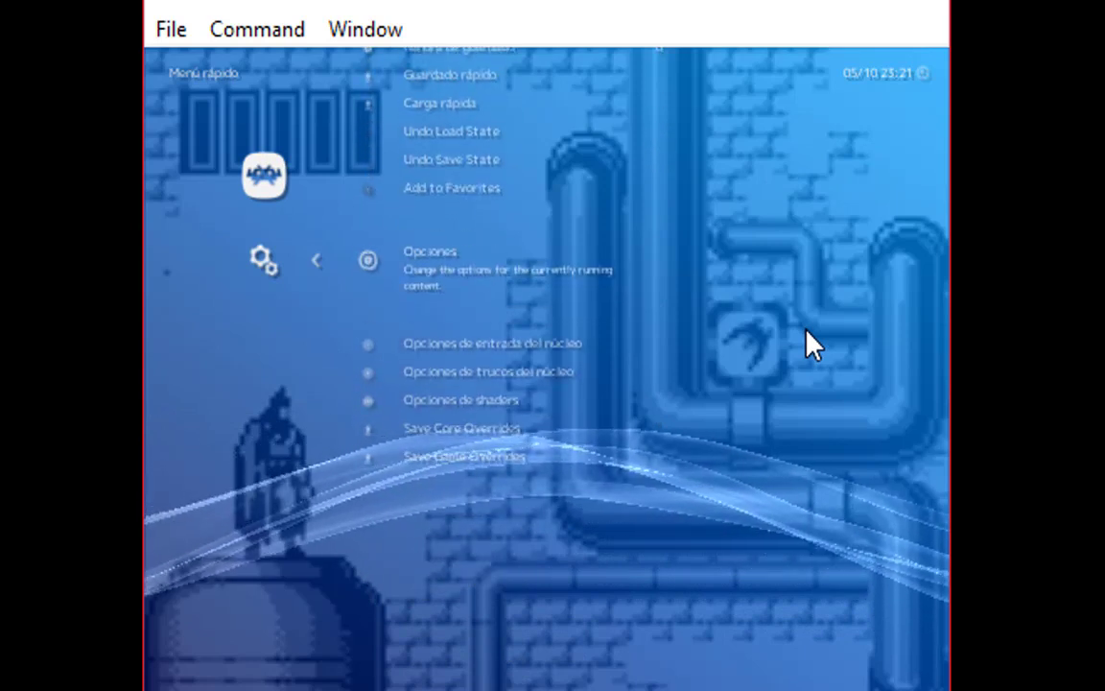
key("Down")
key("Down")
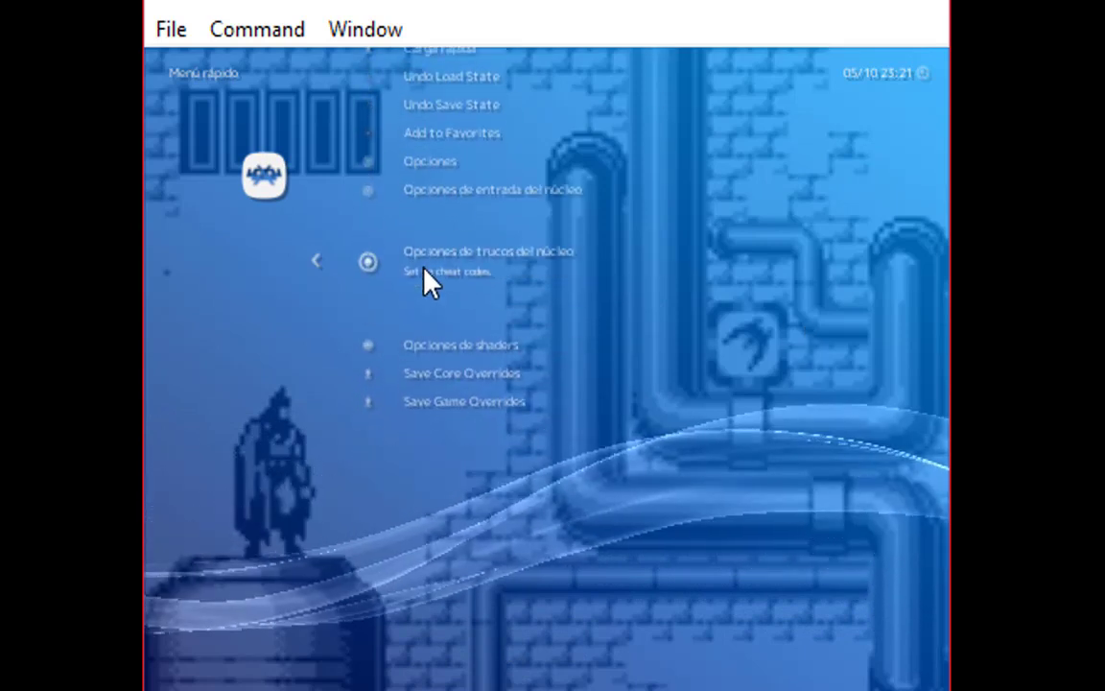
key("Up")
key("Return")
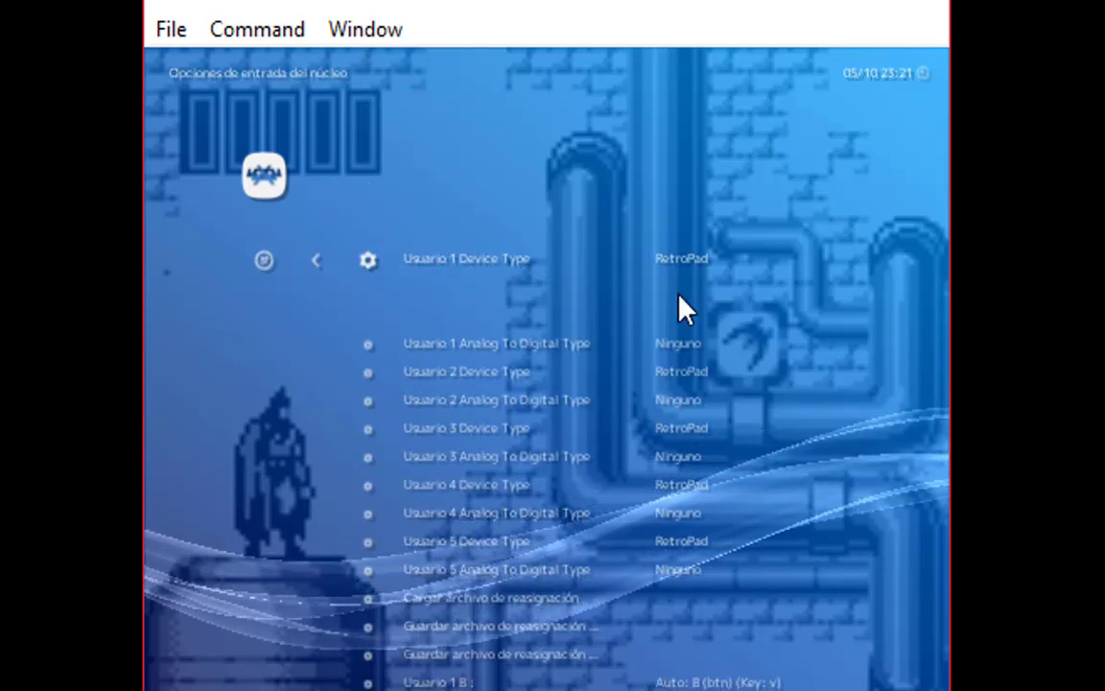
- Remap the Usuario 1 B control to Y button (left)
key("Down")
key("Down")
key("Down")
key("Down")
key("Down")
key("Down")
key("Down")
key("Down")
key("Down")
key("Down")
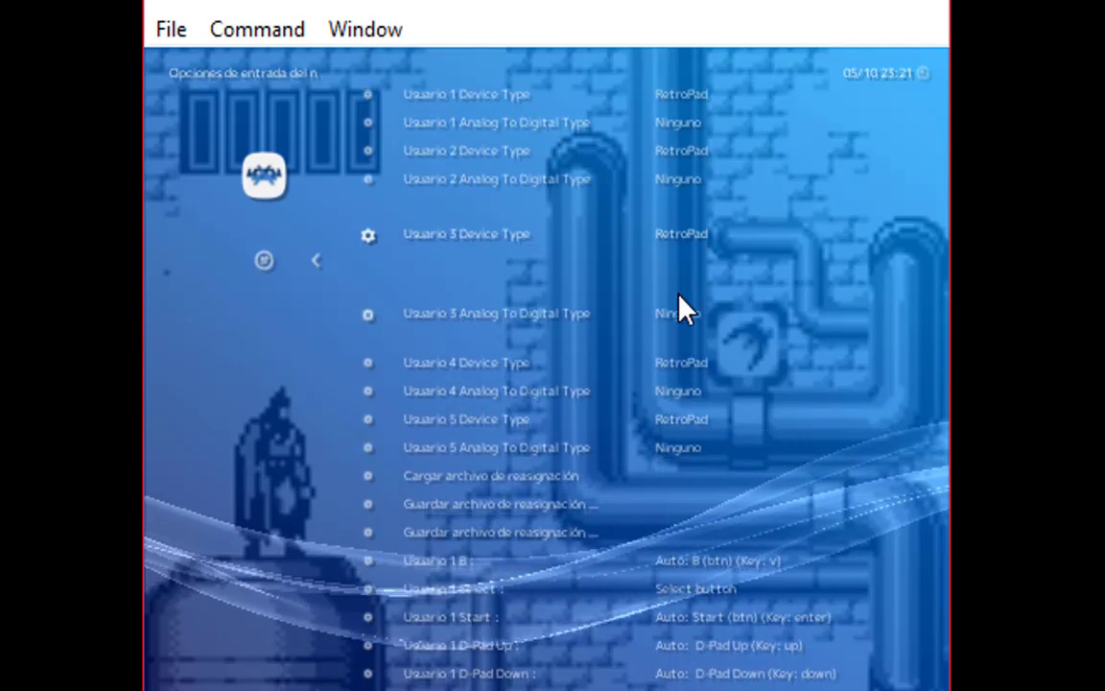
key("Down")
key("Down")
key("Down")
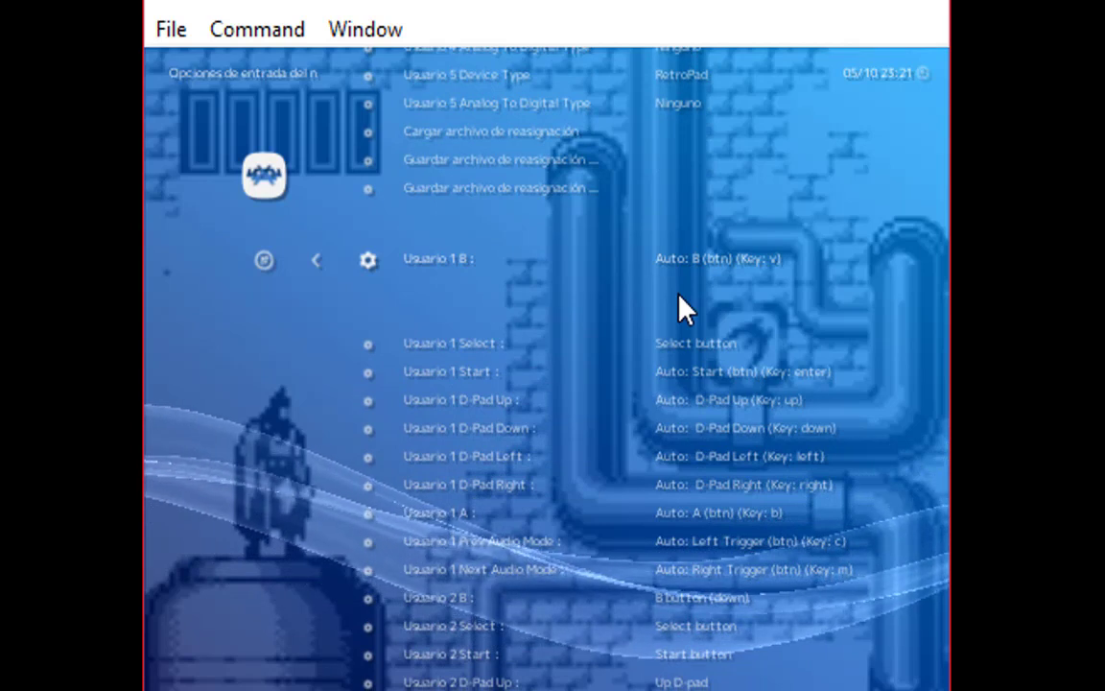
key("Right")
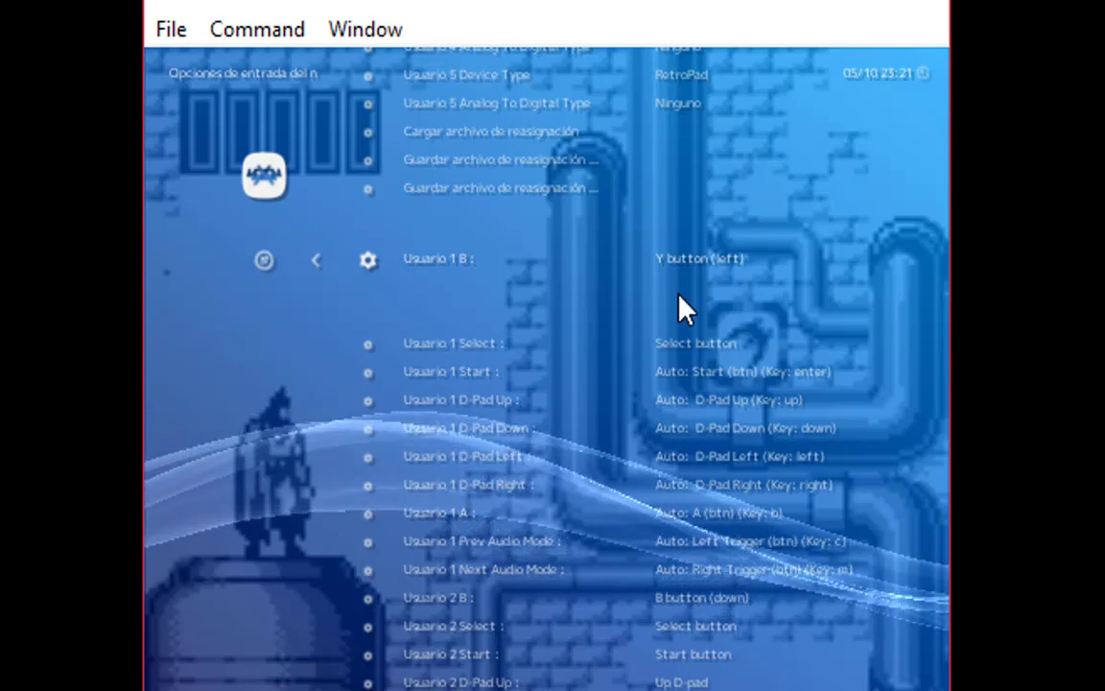
- Review Usuario 1's Select, Start and D-Pad mappings in the core input options
key("Down")
key("Down")
key("Down")
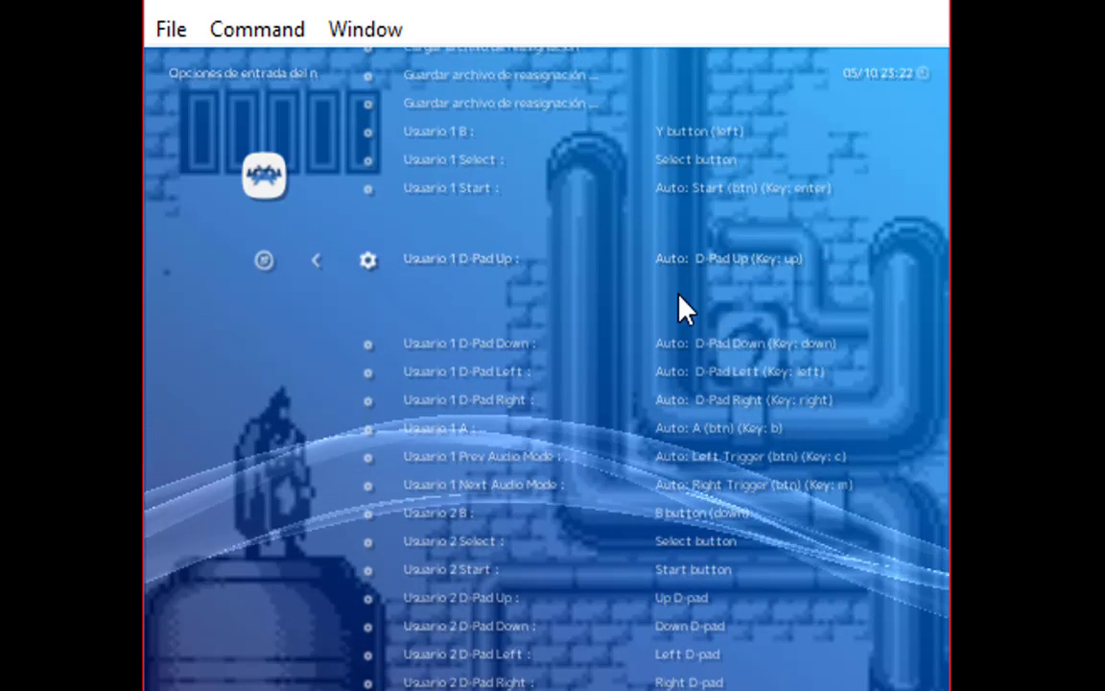
key("Down")
key("Down")
key("Down")
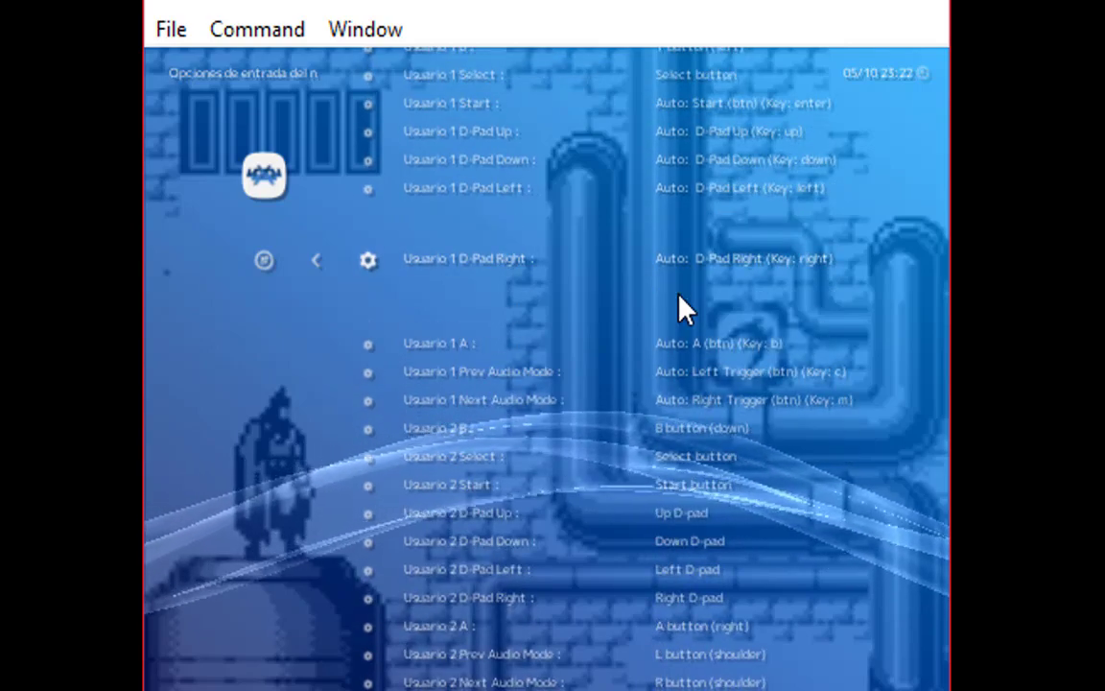
key("Up")
key("Up")
key("Up")
key("Up")
key("Up")
key("Up")
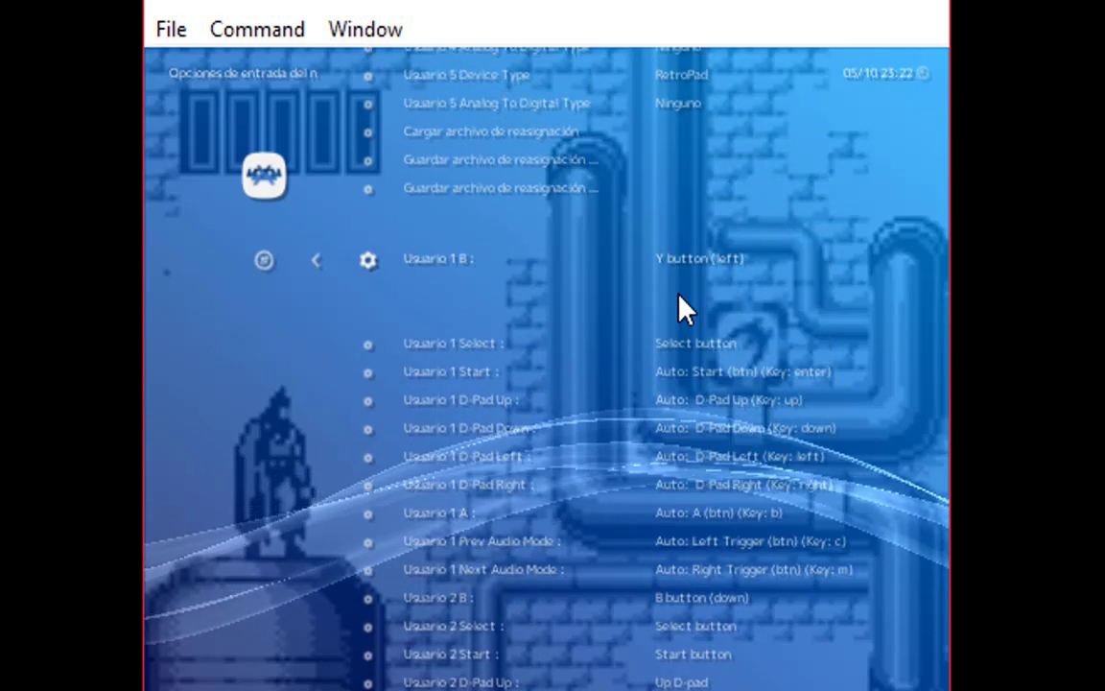
- Remap the Usuario 1 A control to the B button, Auto: B (btn) (Key: v)
key("Down")
key("Down")
key("Down")
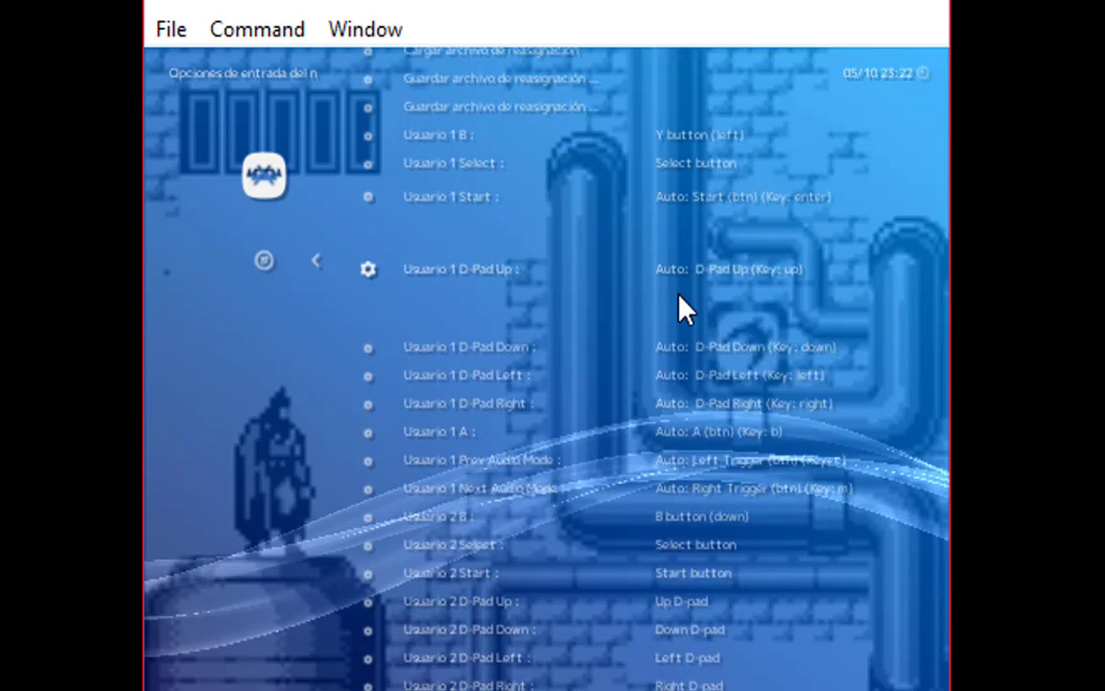
key("Down")
key("Down")
key("Down")
key("Down")
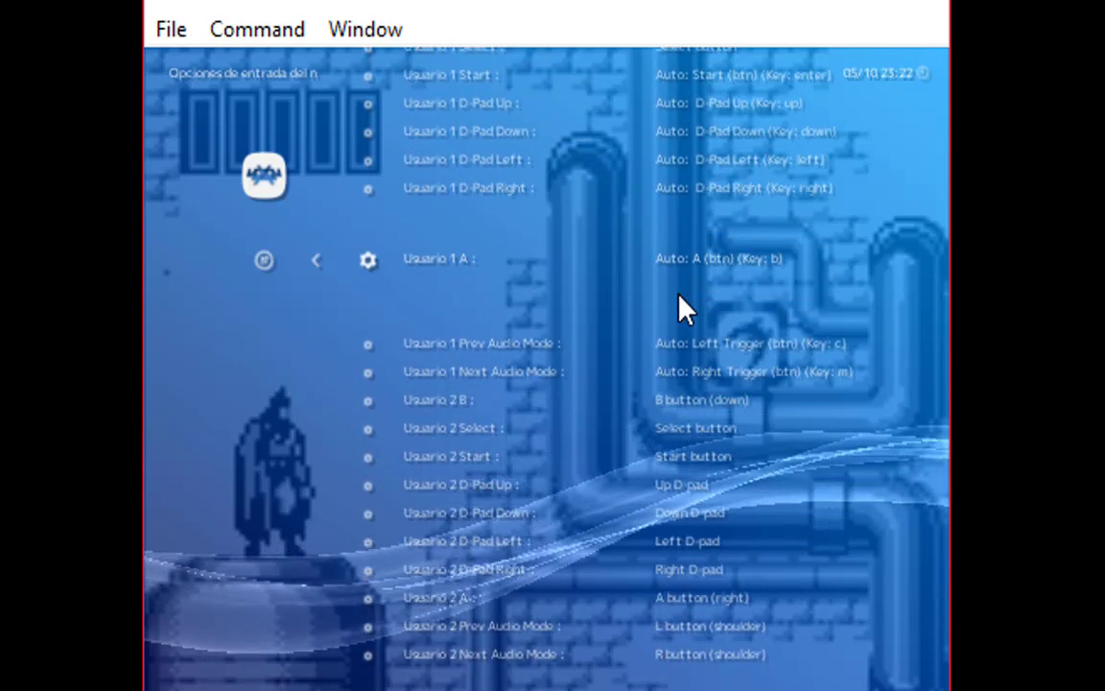
key("Left")
key("Left")
key("Left")
key("Left")
key("Left")
key("Left")
key("Left")
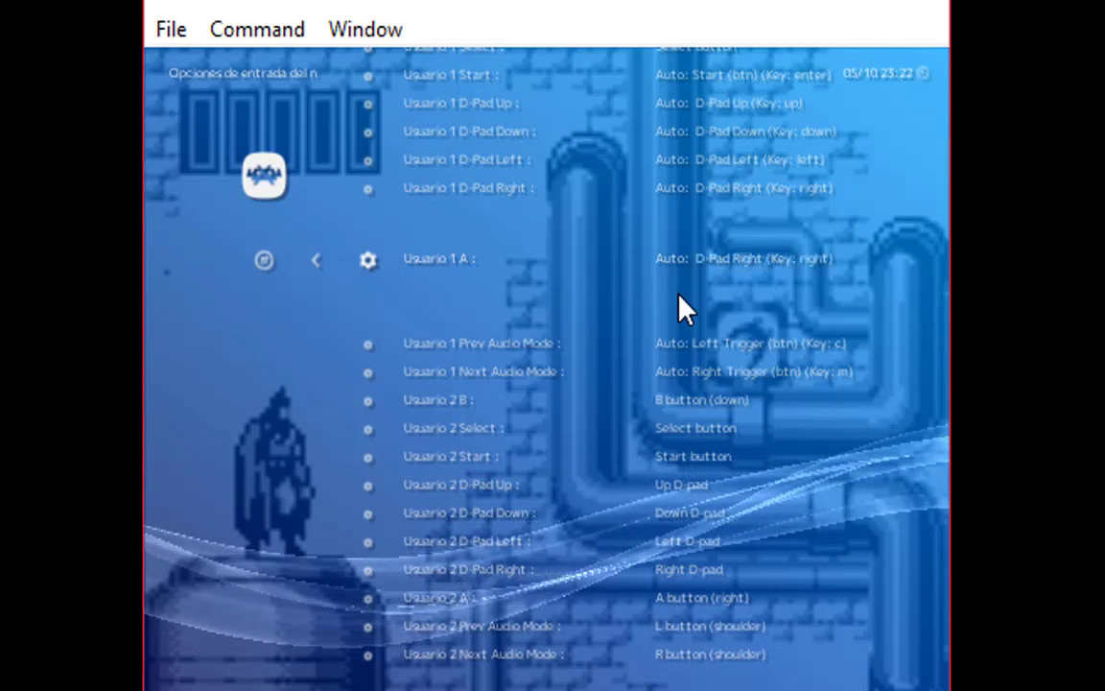
key("Left")
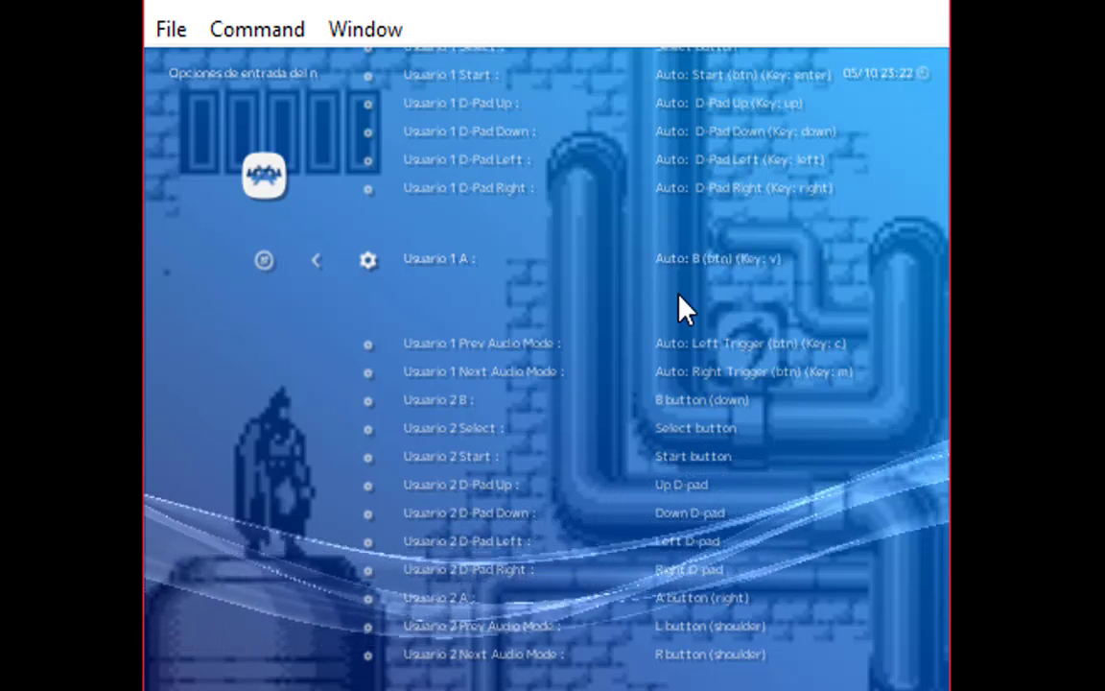
- Check the Usuario 1 button assignments from B to the audio mode entries, and the first Usuario 2 assignments
key("Up")
key("Up")
key("Up")
key("Up")
key("Up")
key("Up")
key("Up")
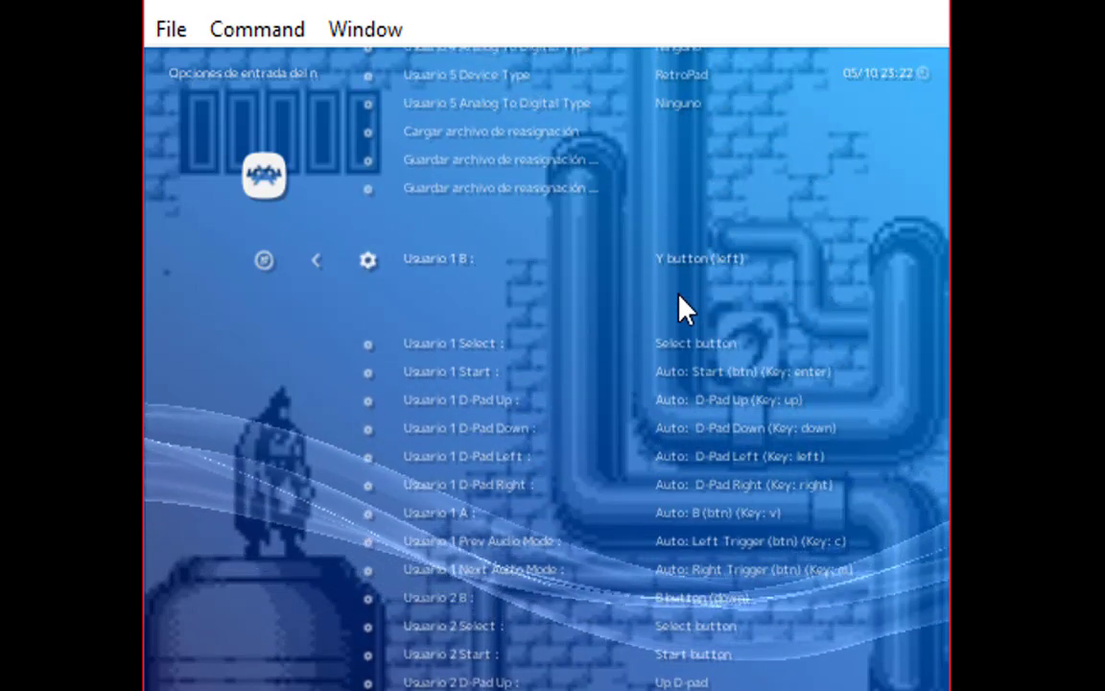
key("Down")
key("Down")
key("Down")
key("Down")
key("Down")
key("Down")
key("Down")
key("Down")
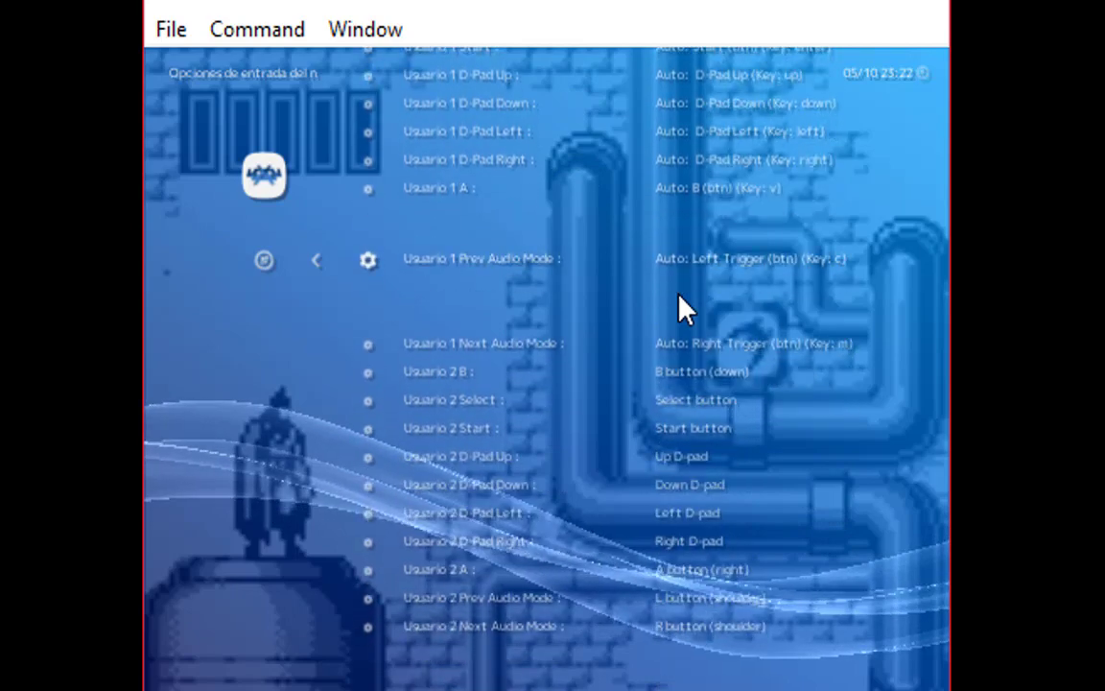
key("Up")
key("Down")
key("Down")
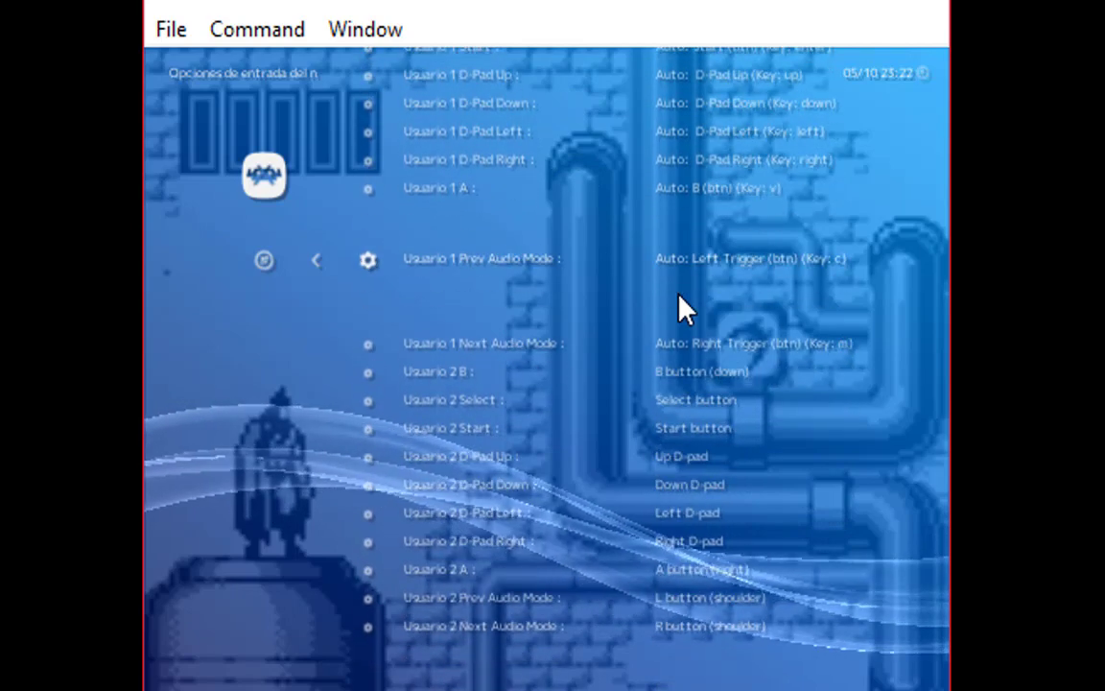
key("Down")
key("Down")
key("Down")
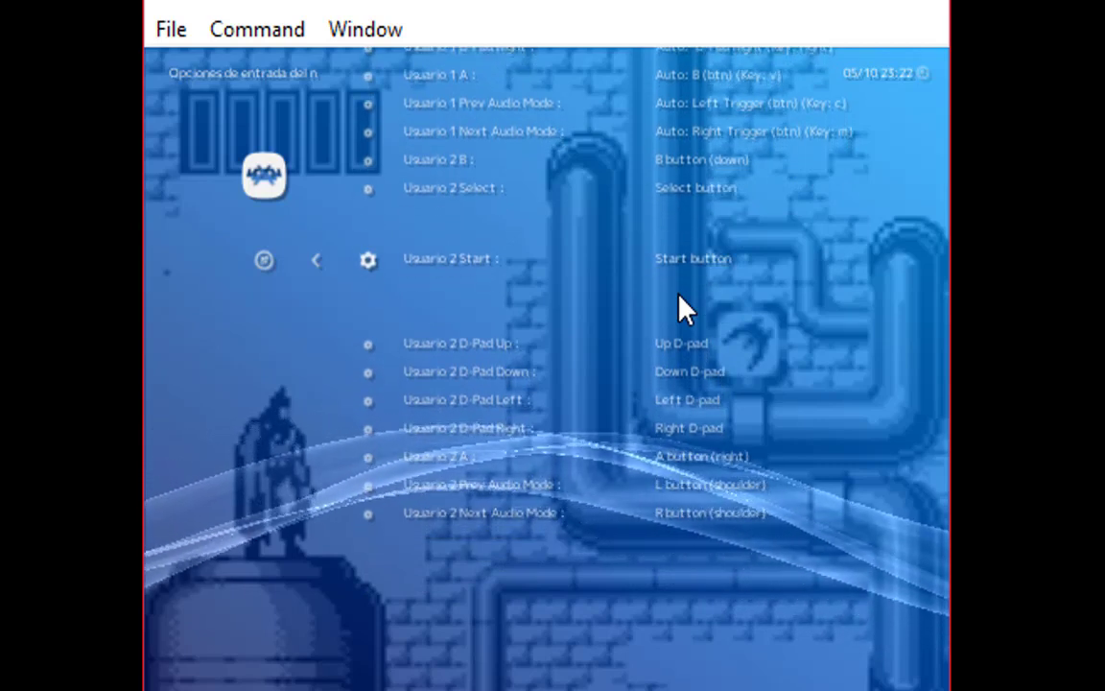
- Leave the core input options and review the quick menu entries from Add to Favorites to Save Core Overrides
key("BackSpace")
key("Down")
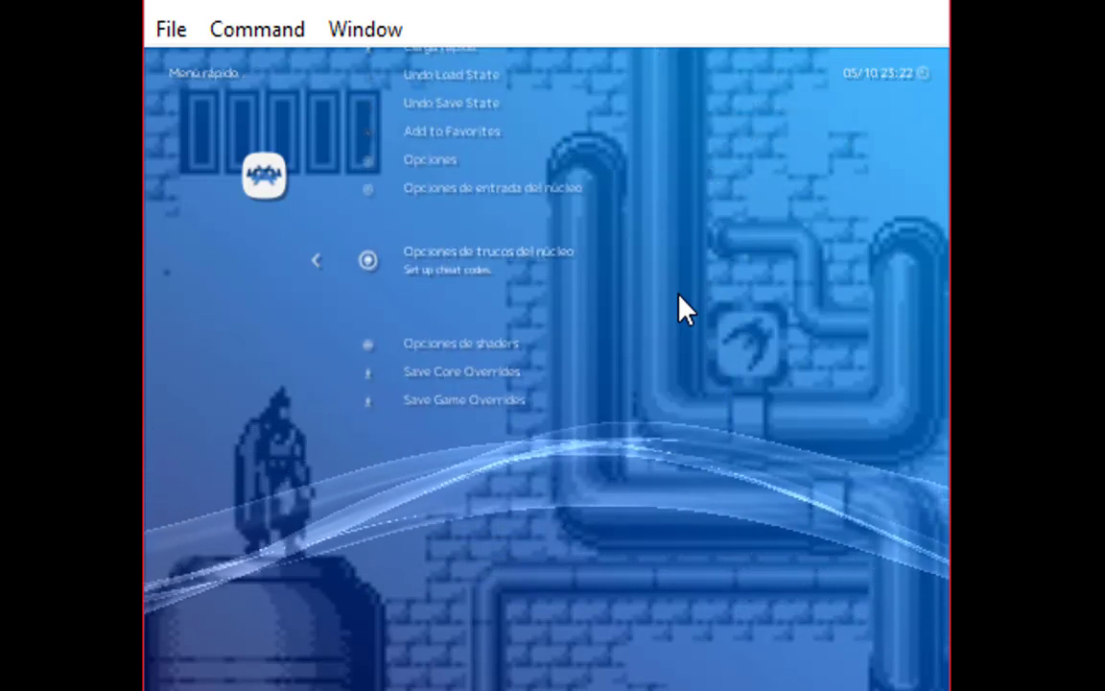
key("Up")
key("Up")
key("Up")
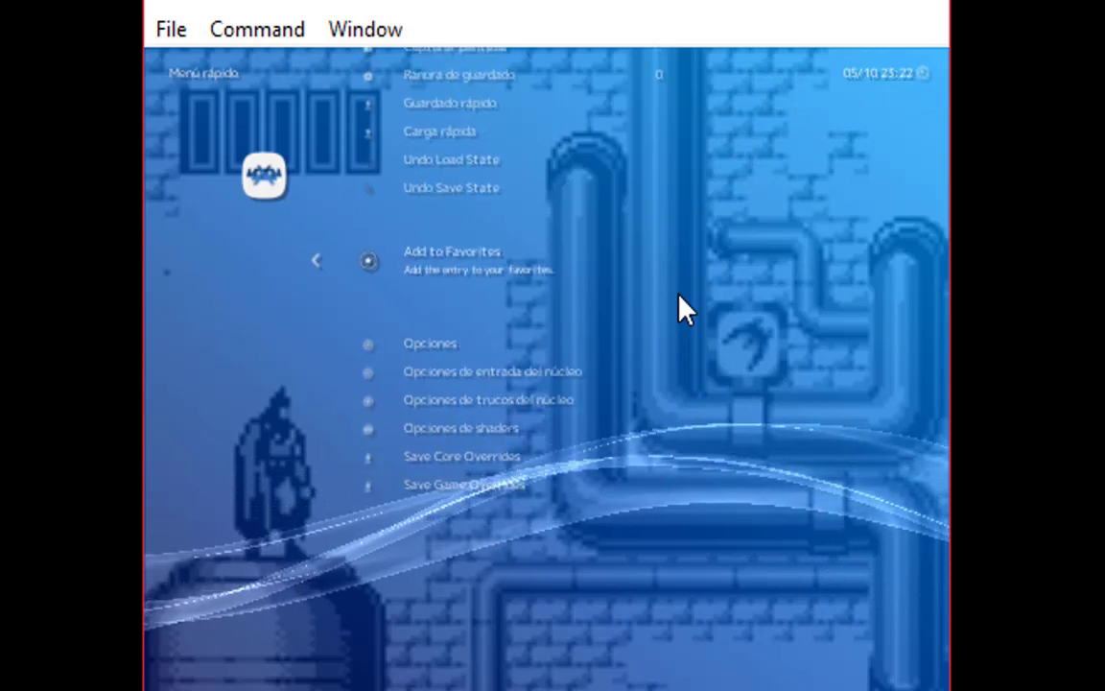
key("Down")
key("Down")
key("Down")
key("Down")
key("Down")
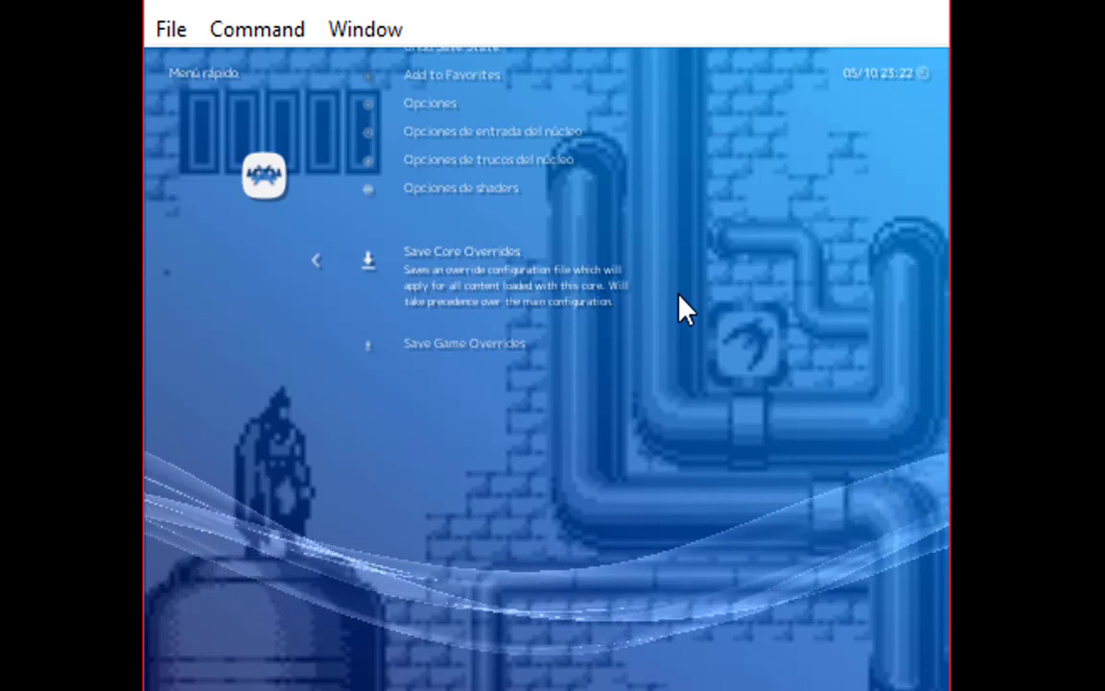
- Return from the quick menu to the running Batman game
key("Up")
key("Up")
key("Up")
key("Up")
key("Up")
key("Up")
key("Up")
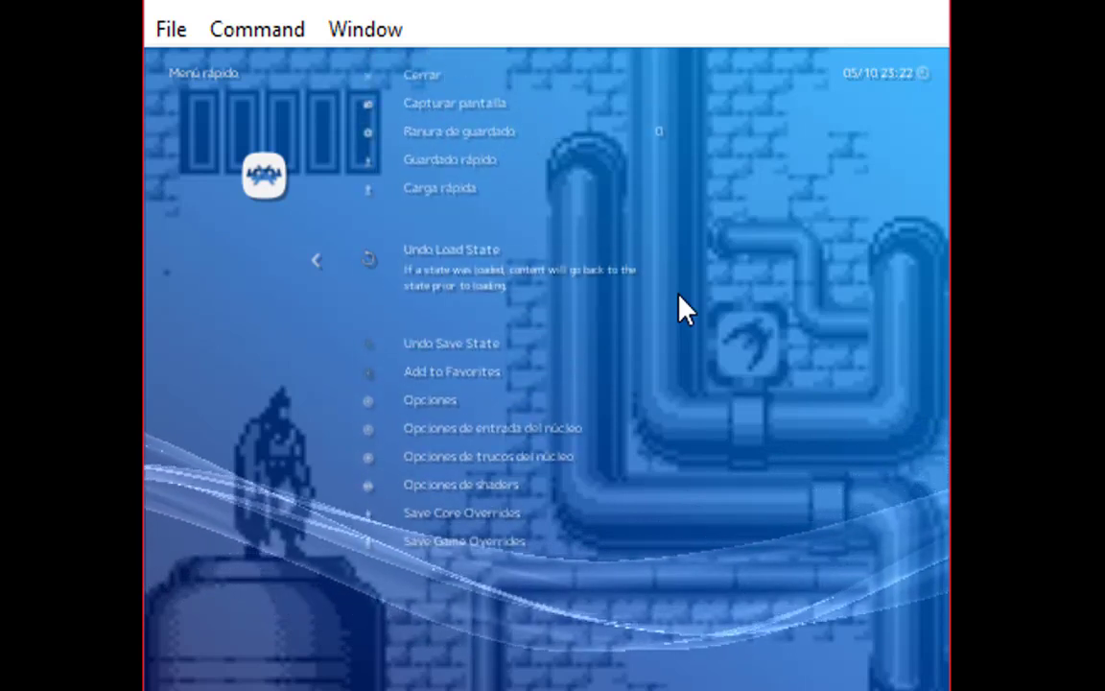
key("Up")
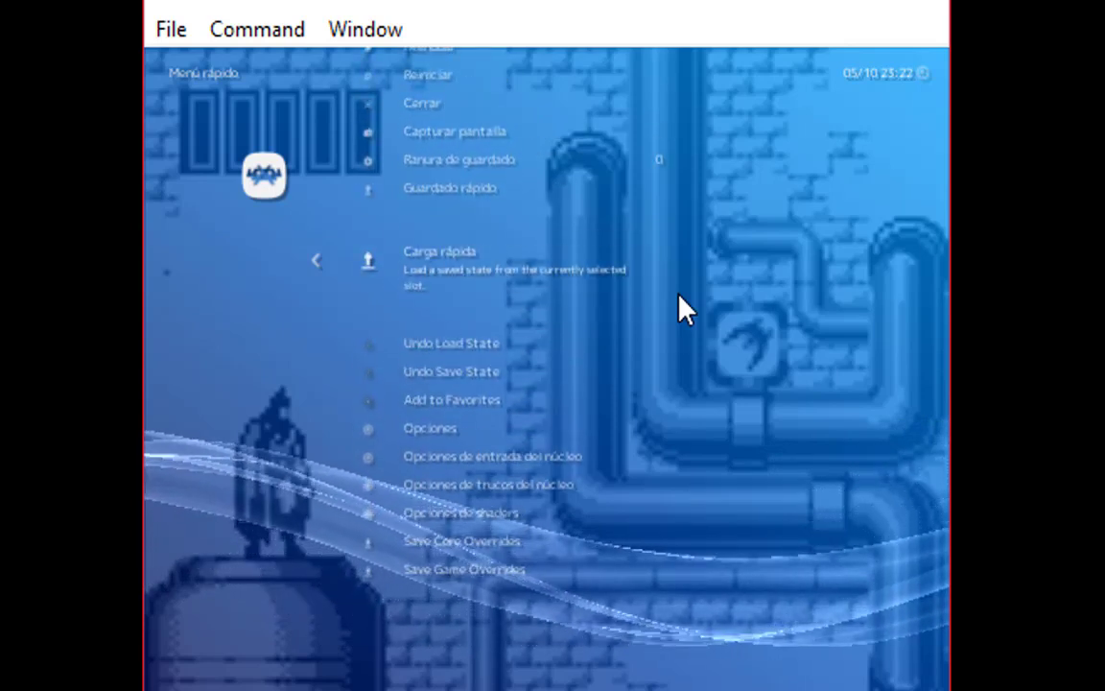
key("Return")
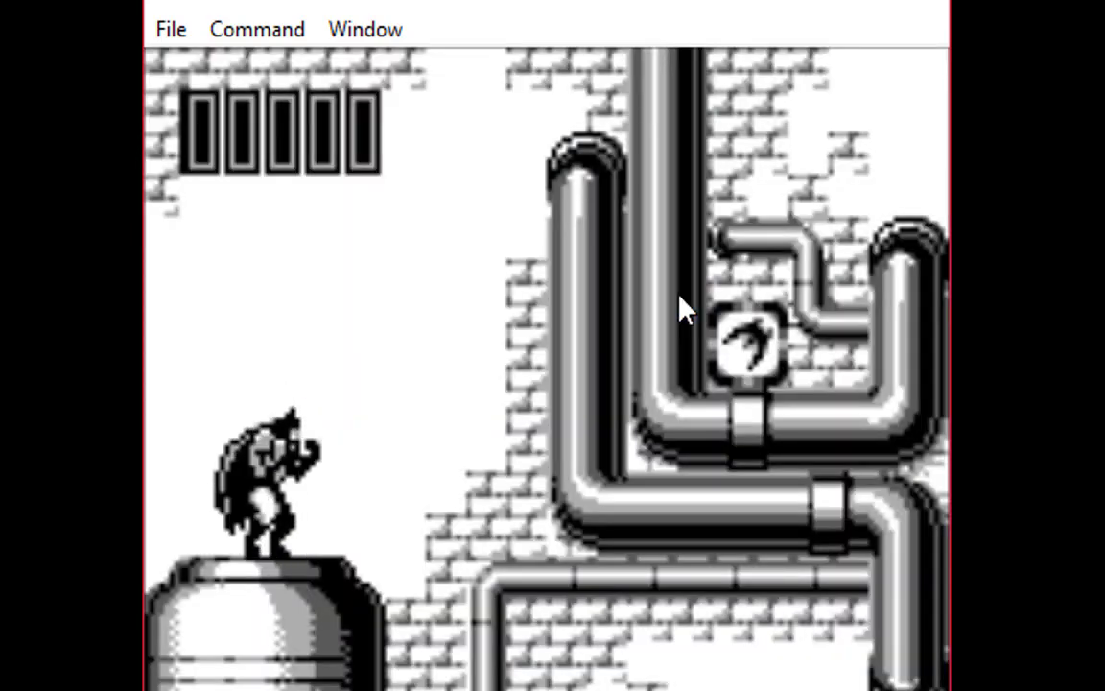
- Test the remapped jump control by making Batman leap repeatedly while advancing through the level
key("x")
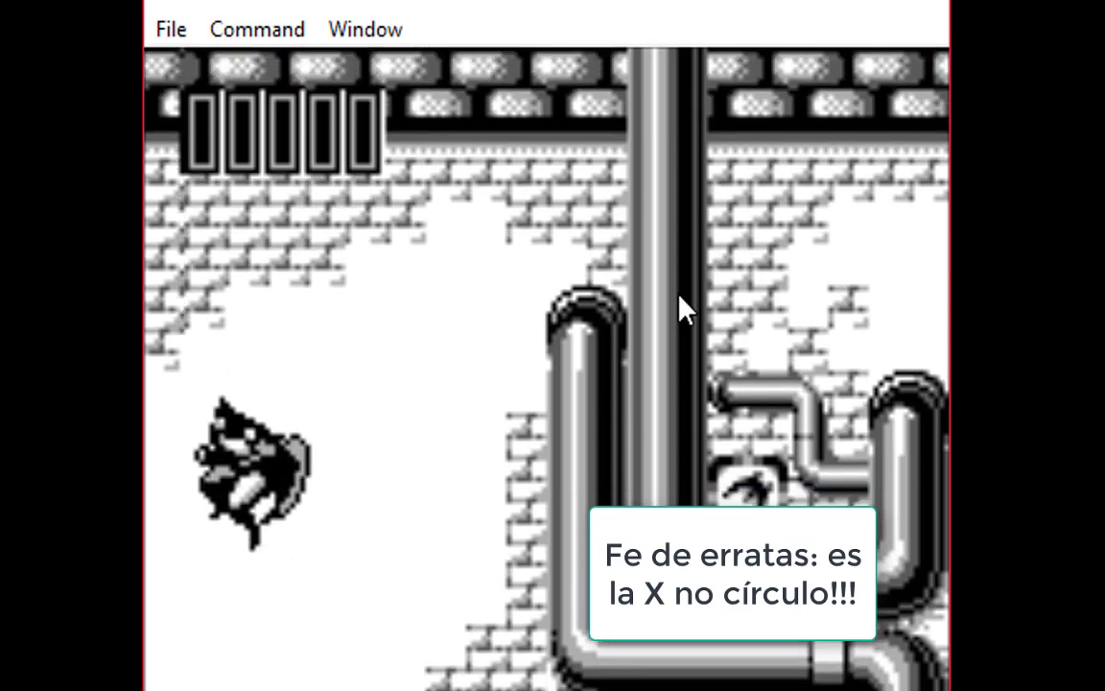
key("x")
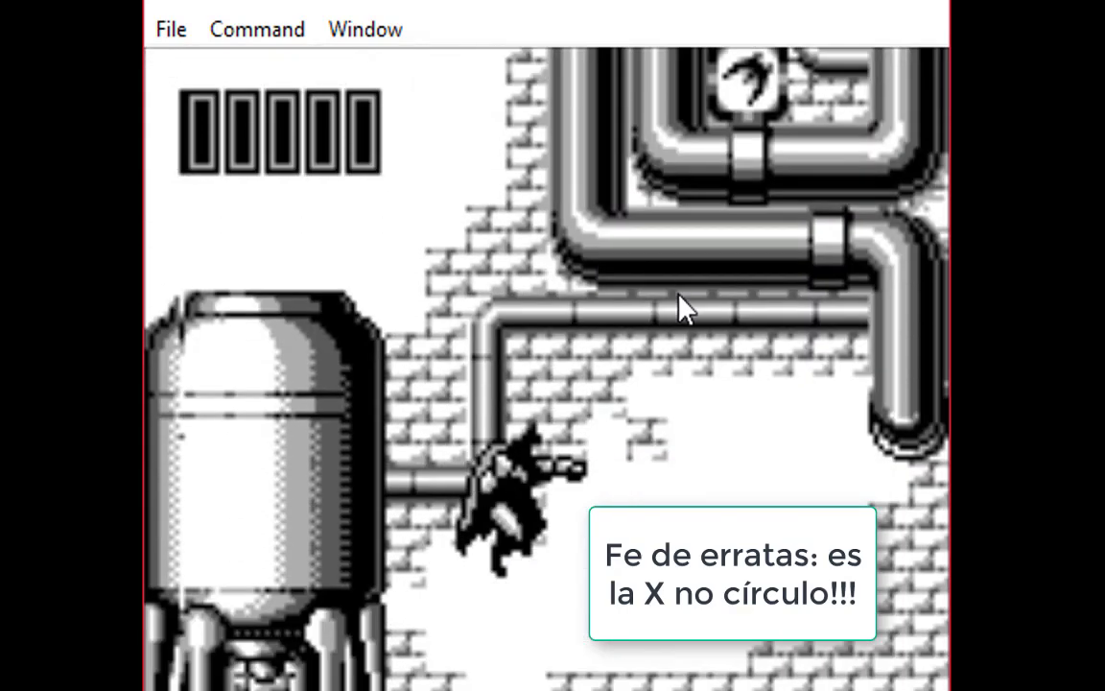
key("Right")
key("x")
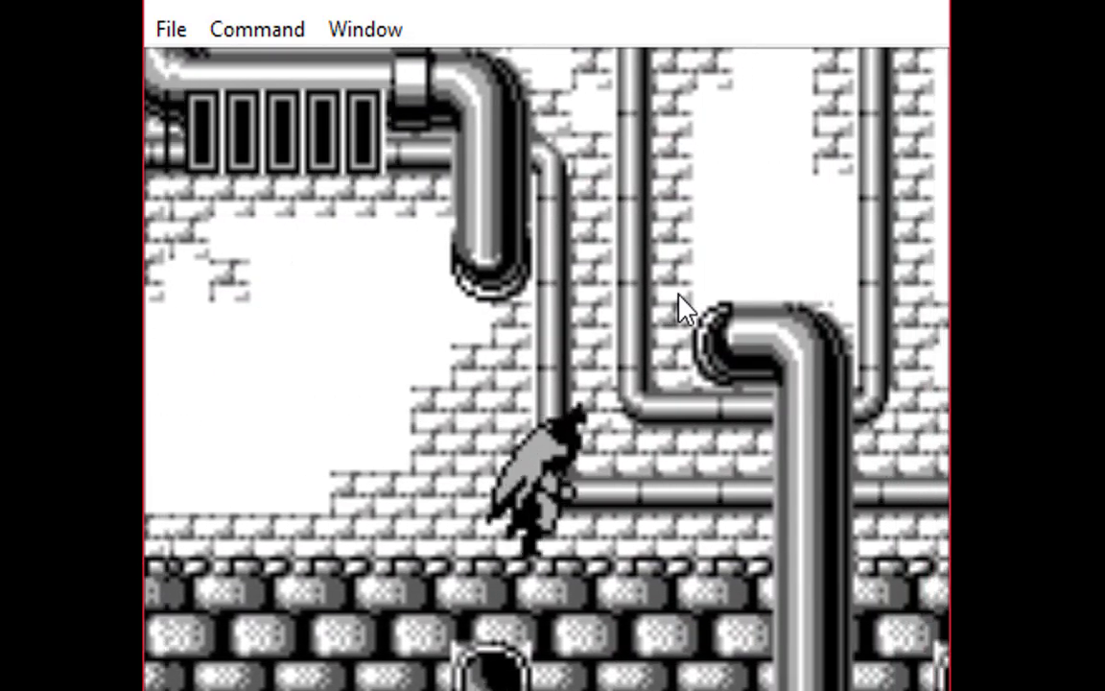
key("x")
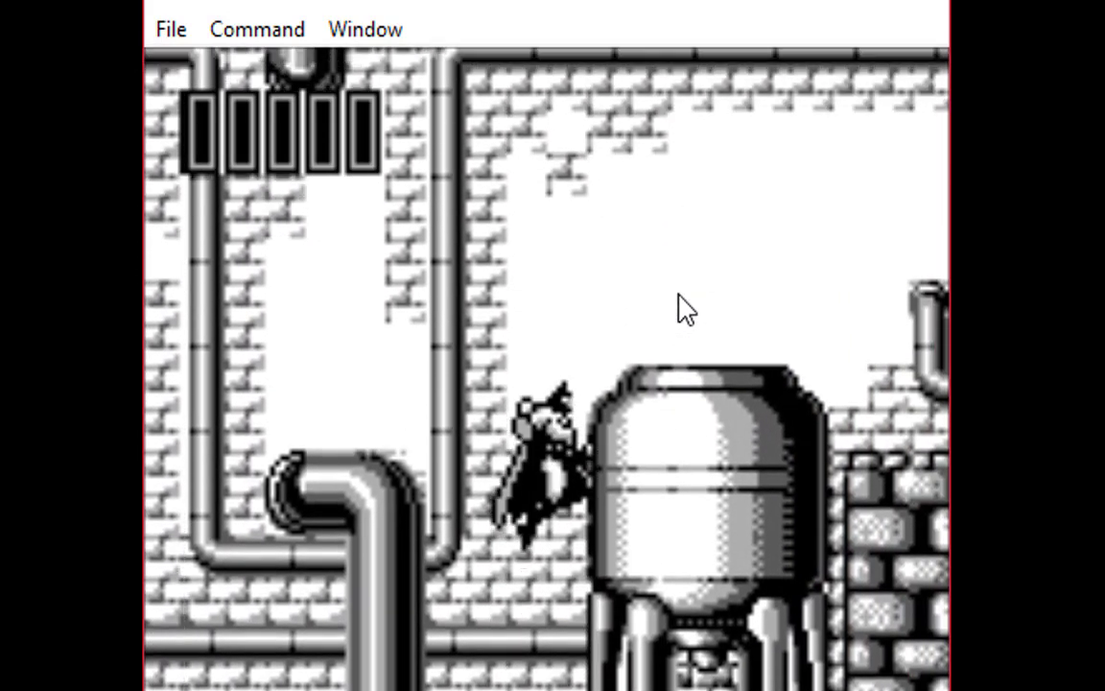
key("x")
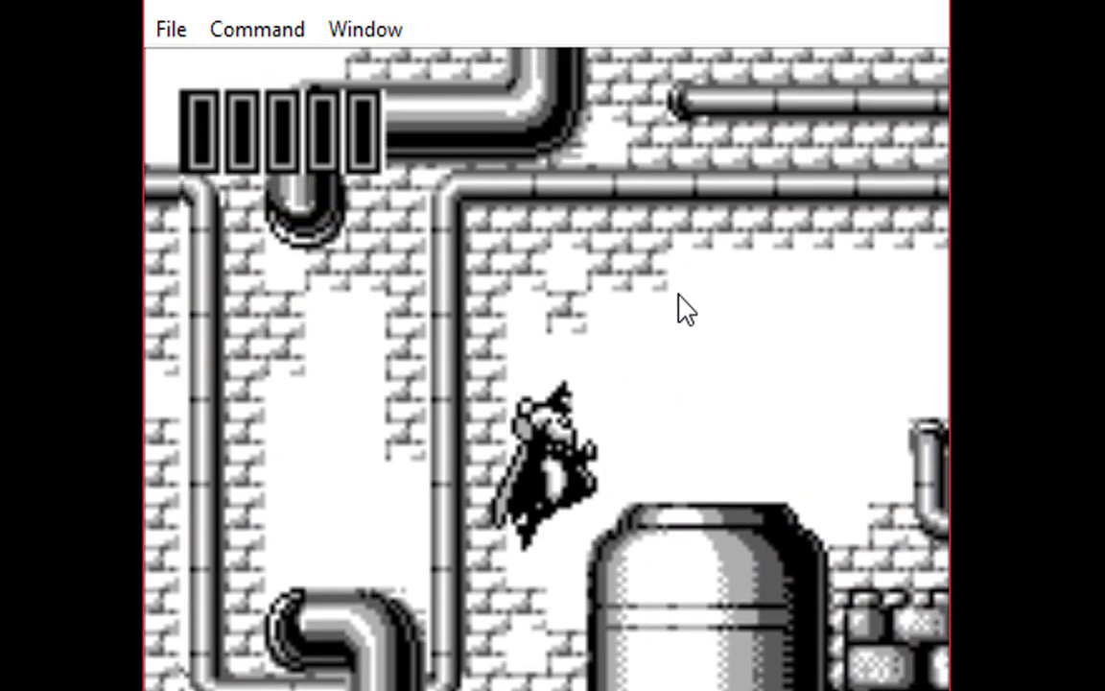
key("x")
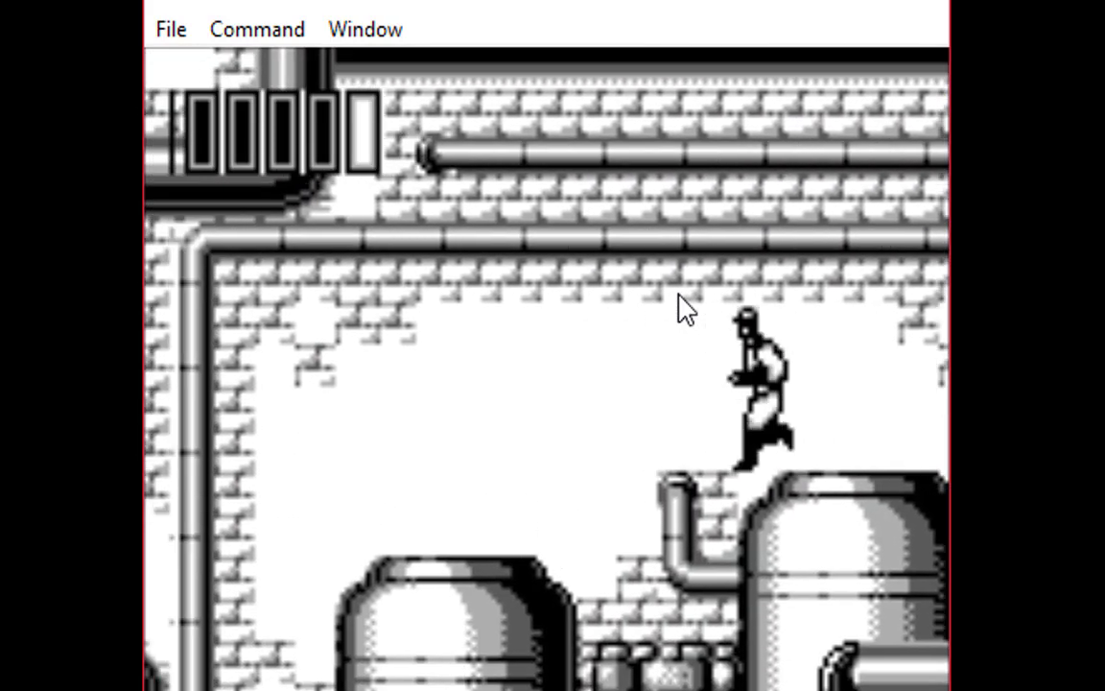
- Test movement and jumping in both directions around the enemy near the large tanks
key("Left")
key("x")
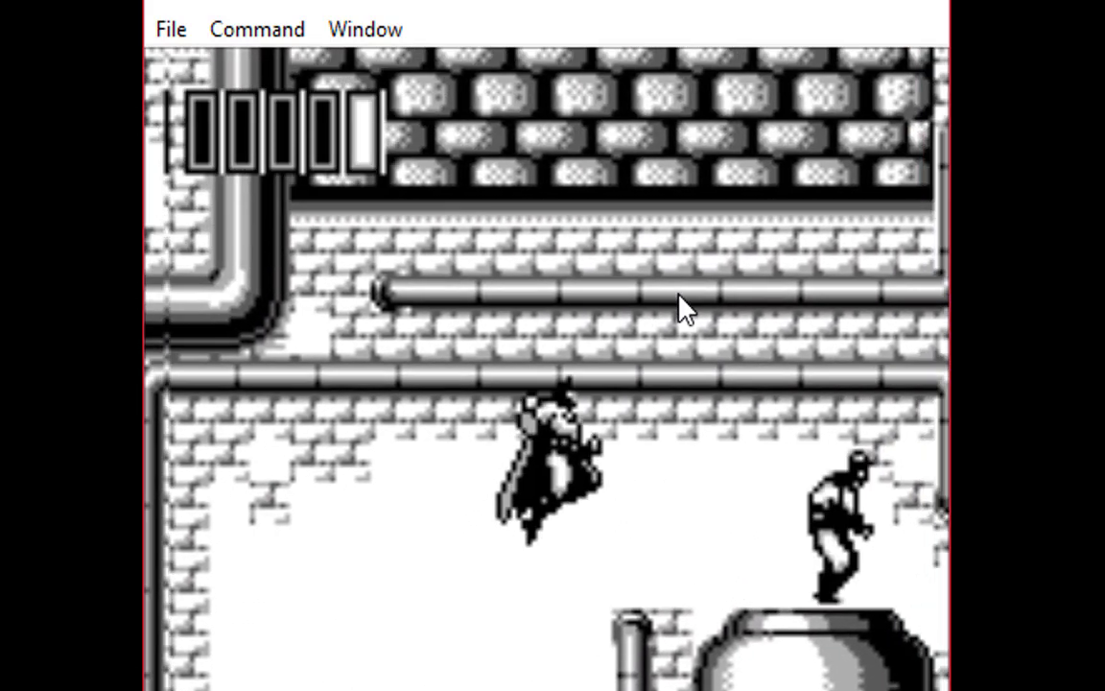
key("x")
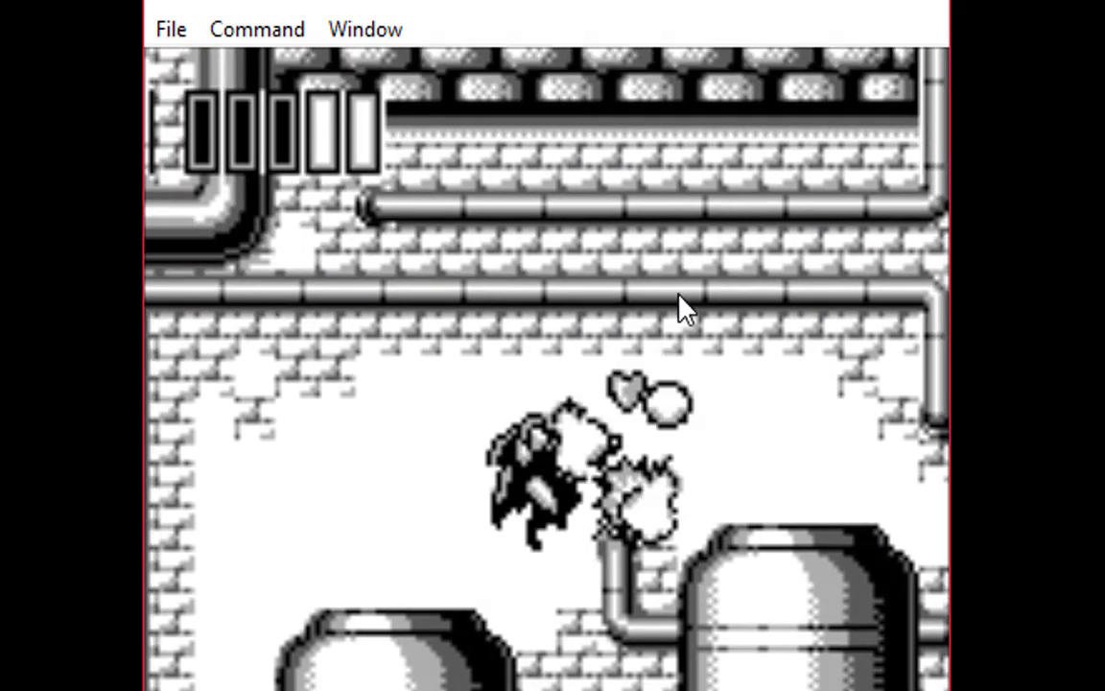
key("x")
key("Right")
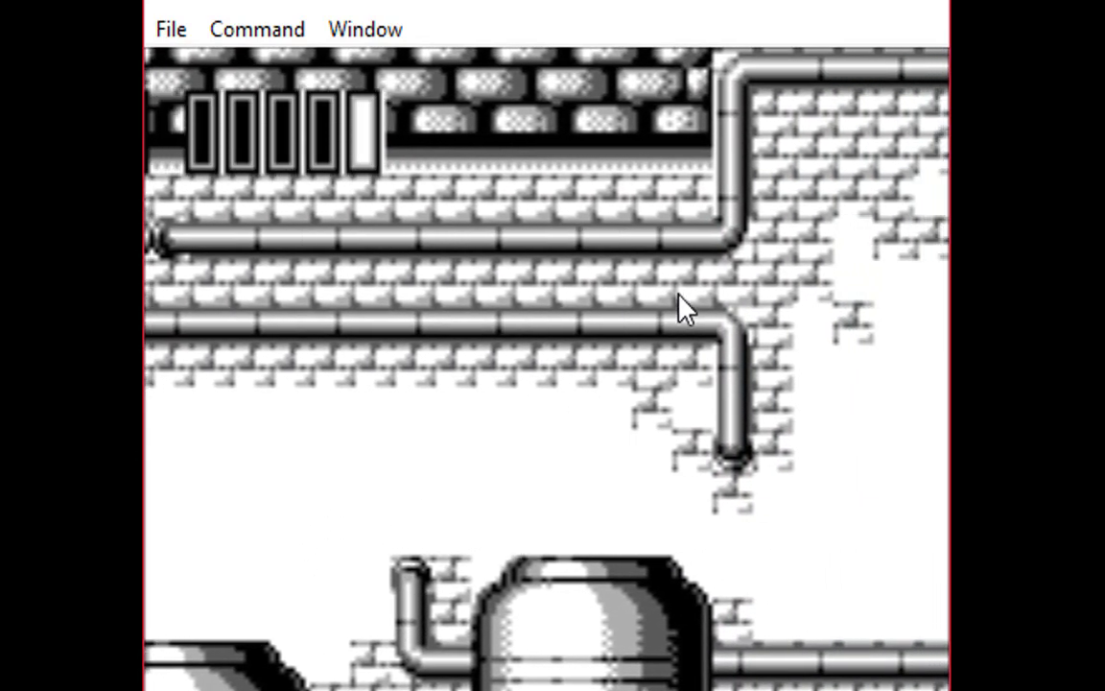
- Close the running game and exit the Maximus Arcade frontend to the MaxArcade folder
key("alt+F4")
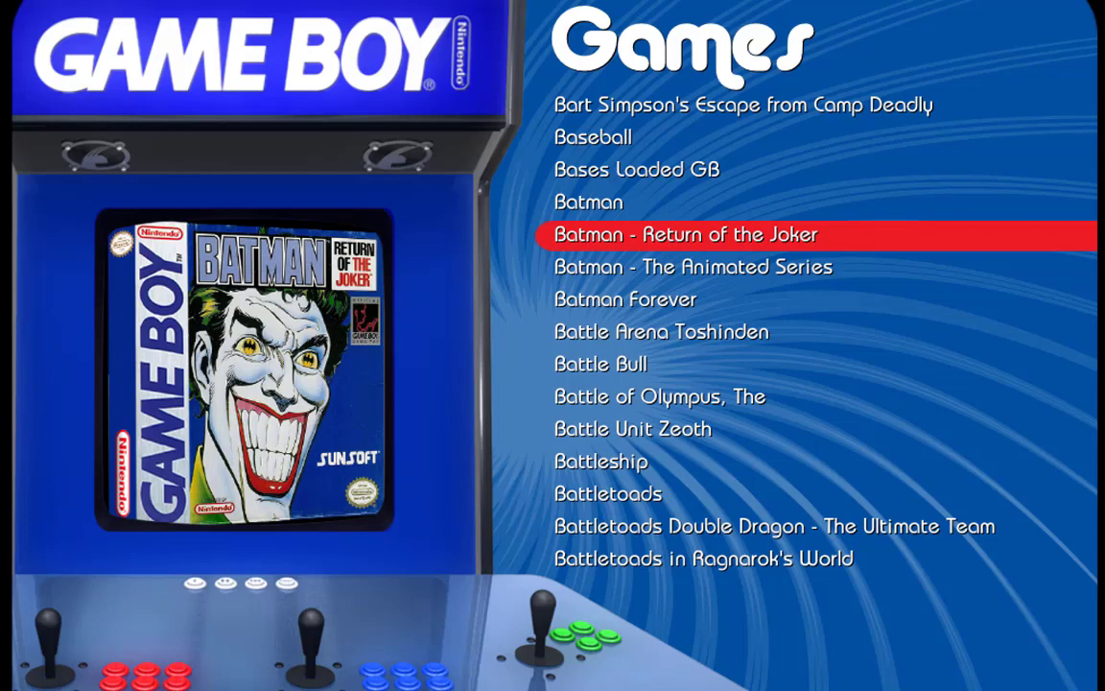
right_click(8, 224)
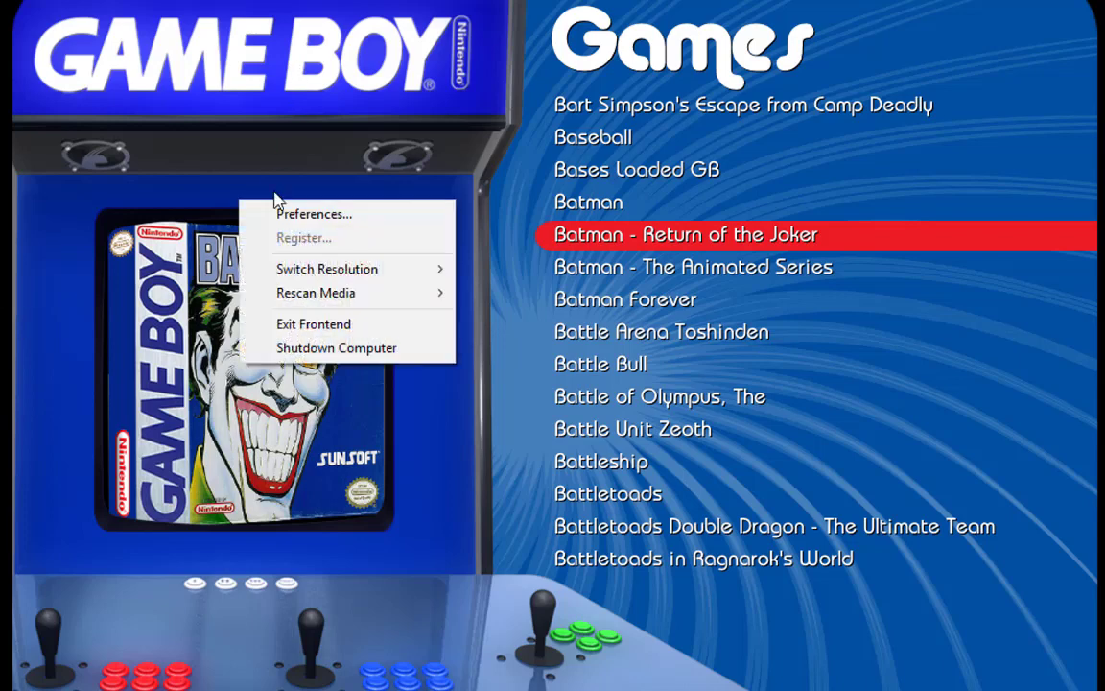
left_click(323, 326)
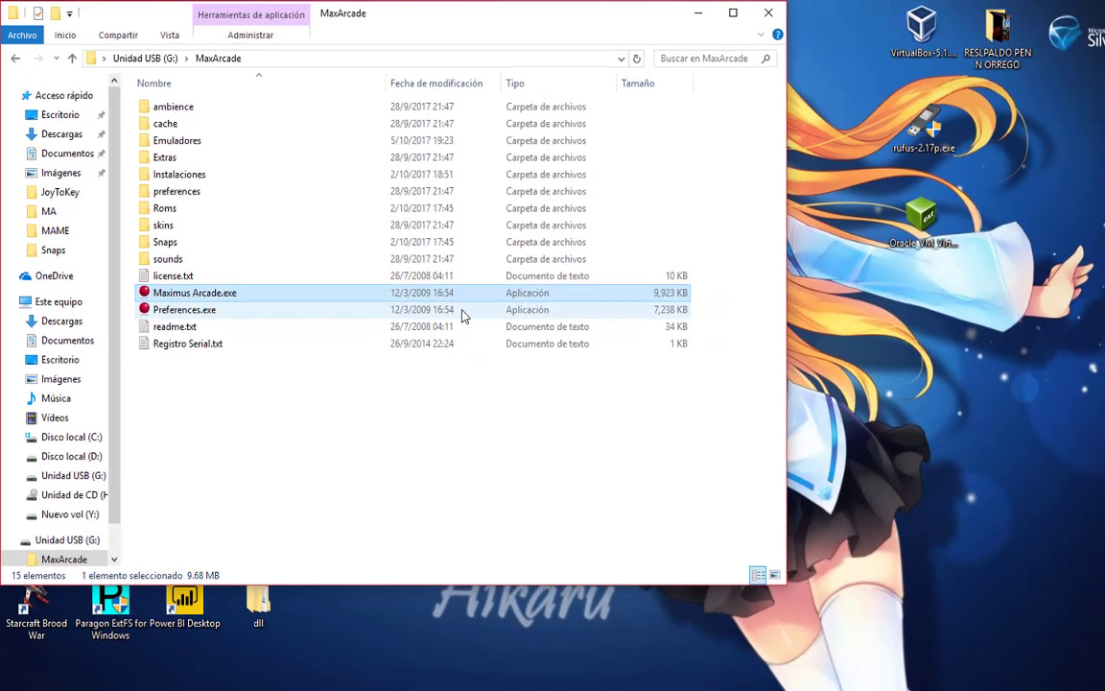
left_click(250, 444)
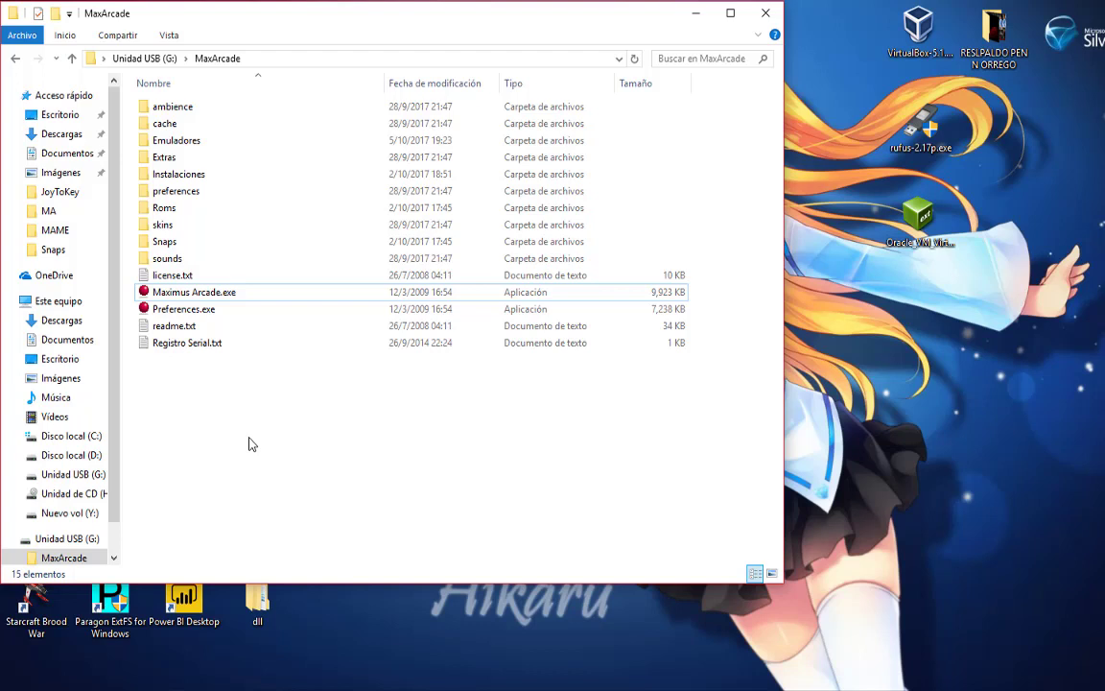
- Launch Preferences.exe from the MaxArcade folder and show the emulator configuration settings
double_click(187, 313)
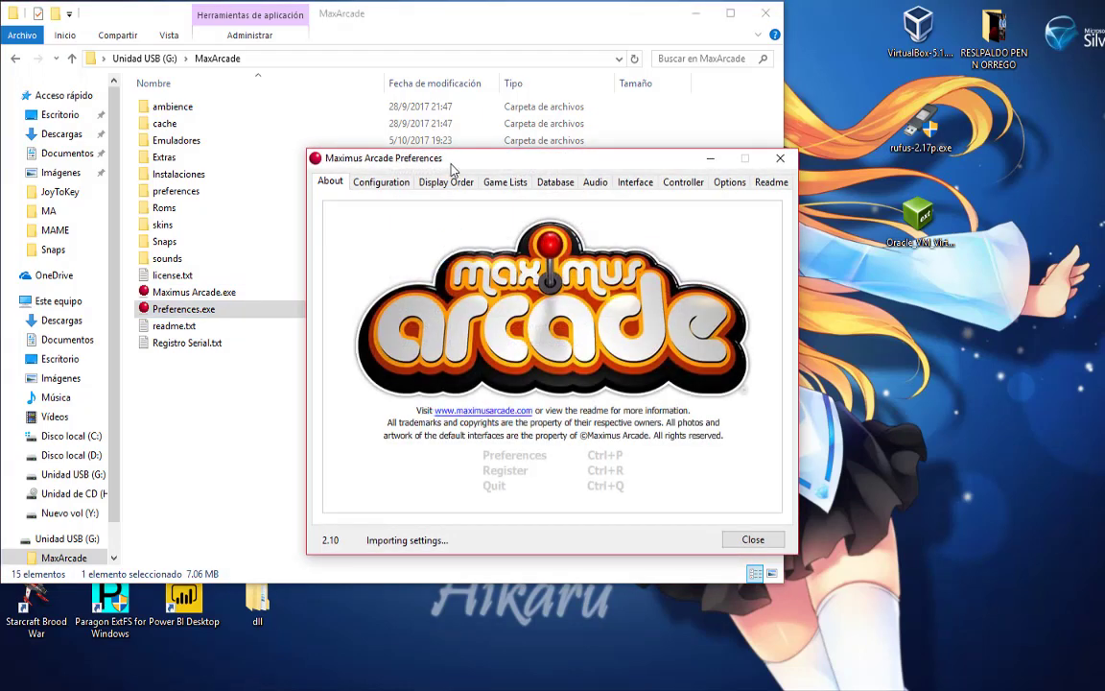
left_click_drag(453, 170, 405, 91)
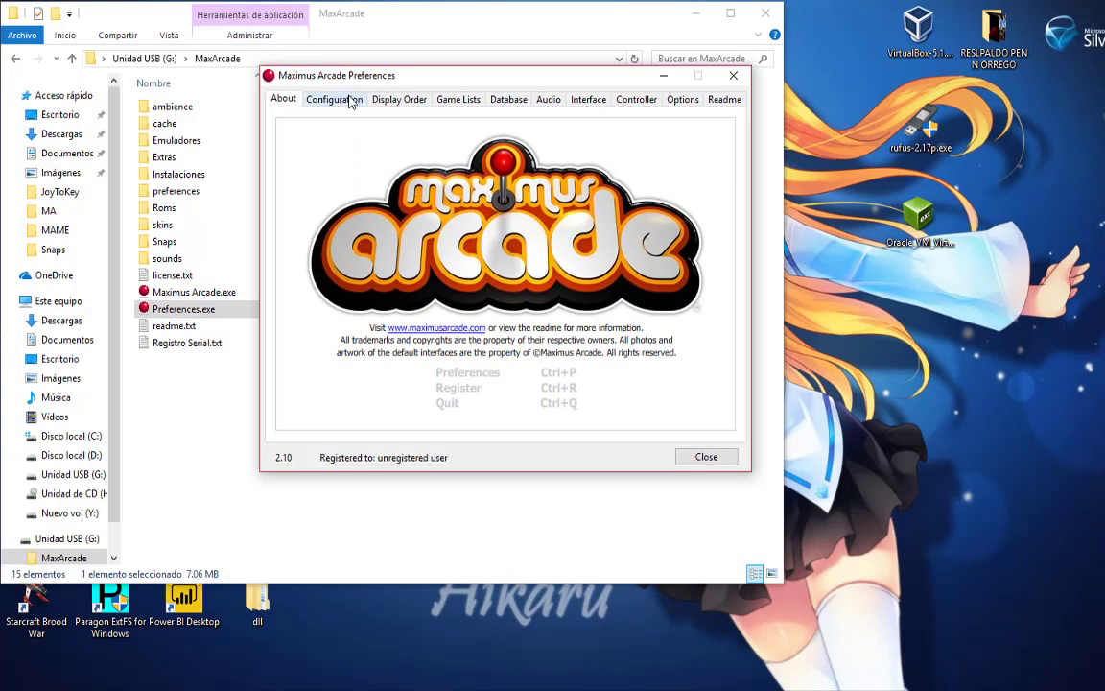
left_click(351, 102)
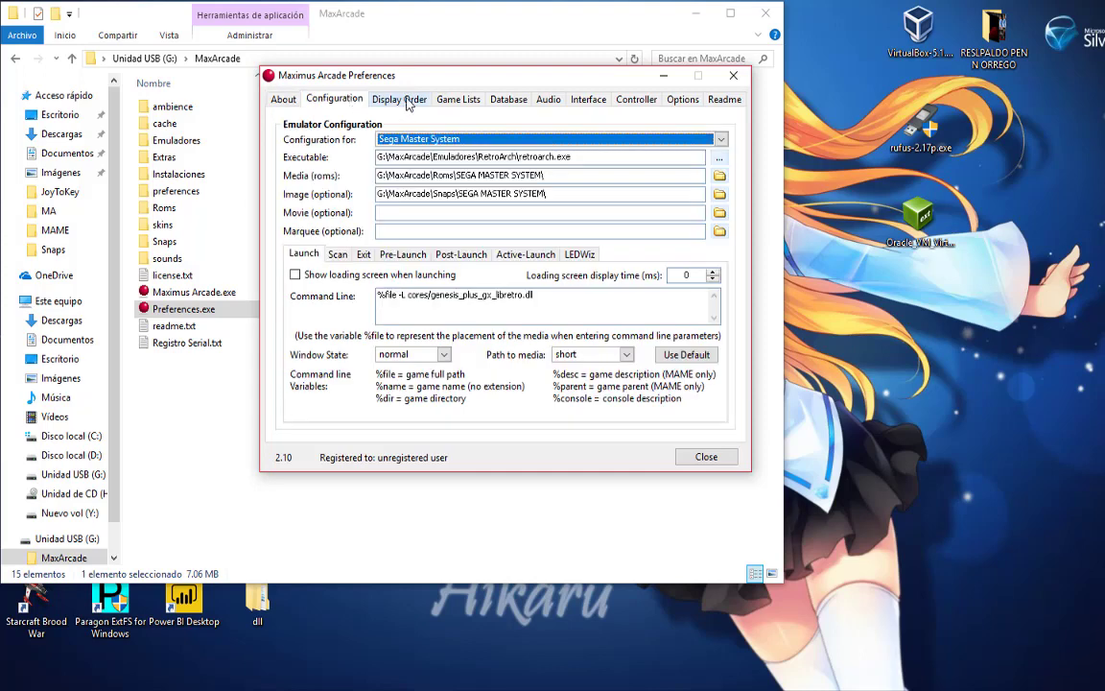
- Look through the list of configurable systems in the emulator configuration, from the SNK and Sony entries up to the Atari ones
left_click(446, 141)
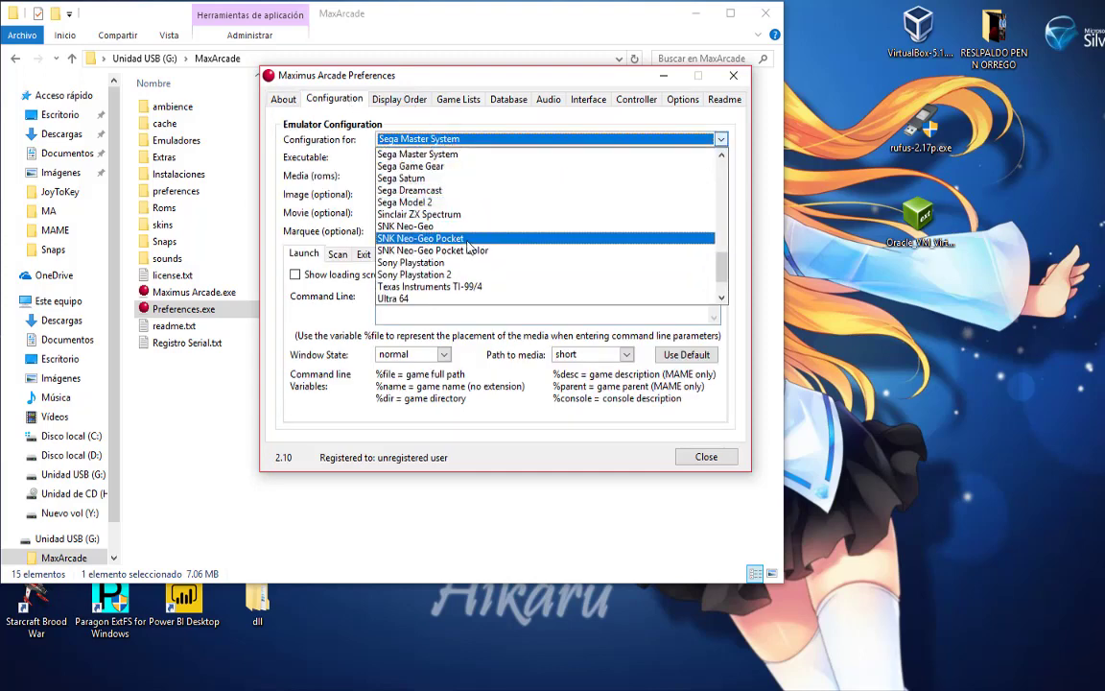
scroll(460, 293, "up", 3)
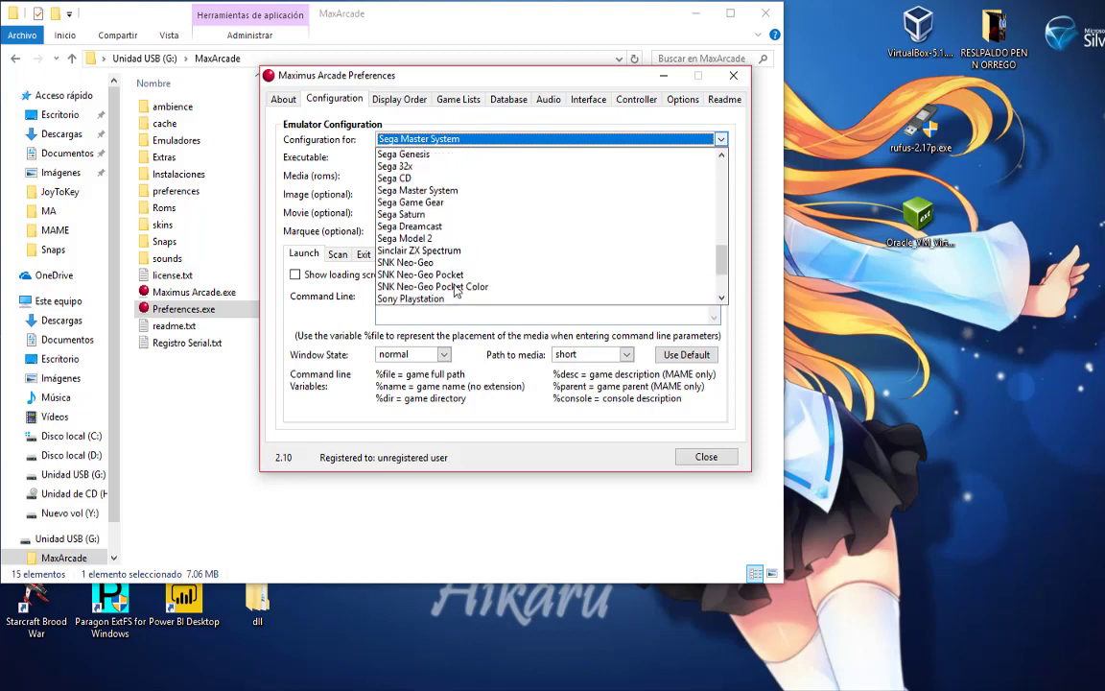
scroll(456, 290, "up", 3)
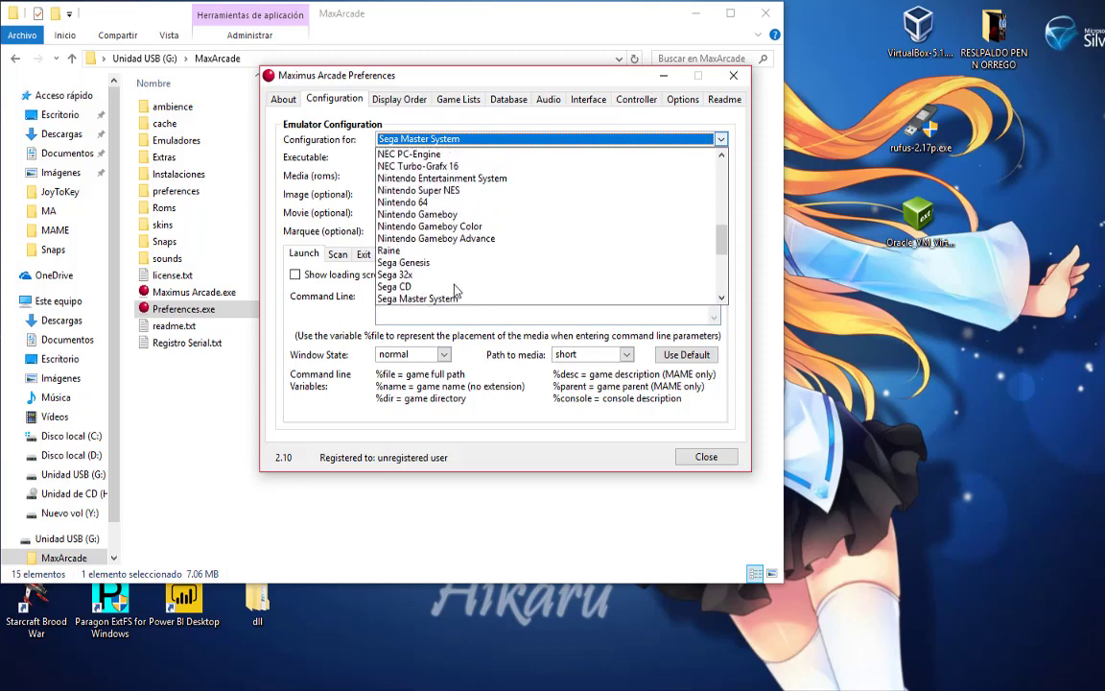
scroll(456, 291, "up", 2)
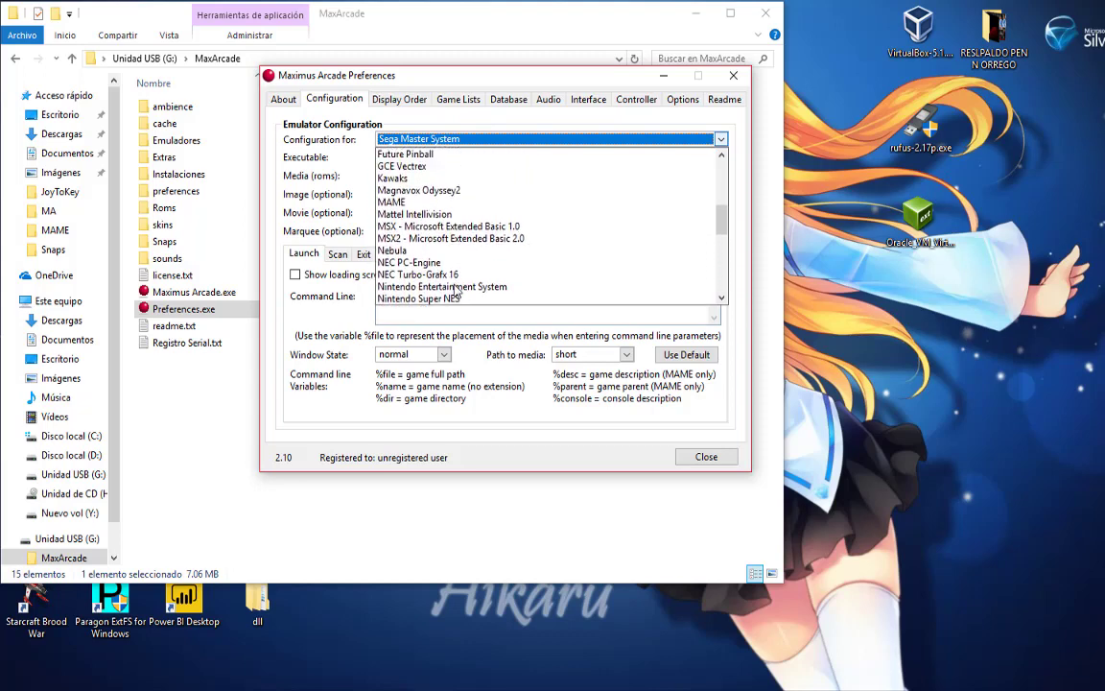
scroll(436, 182, "up", 1)
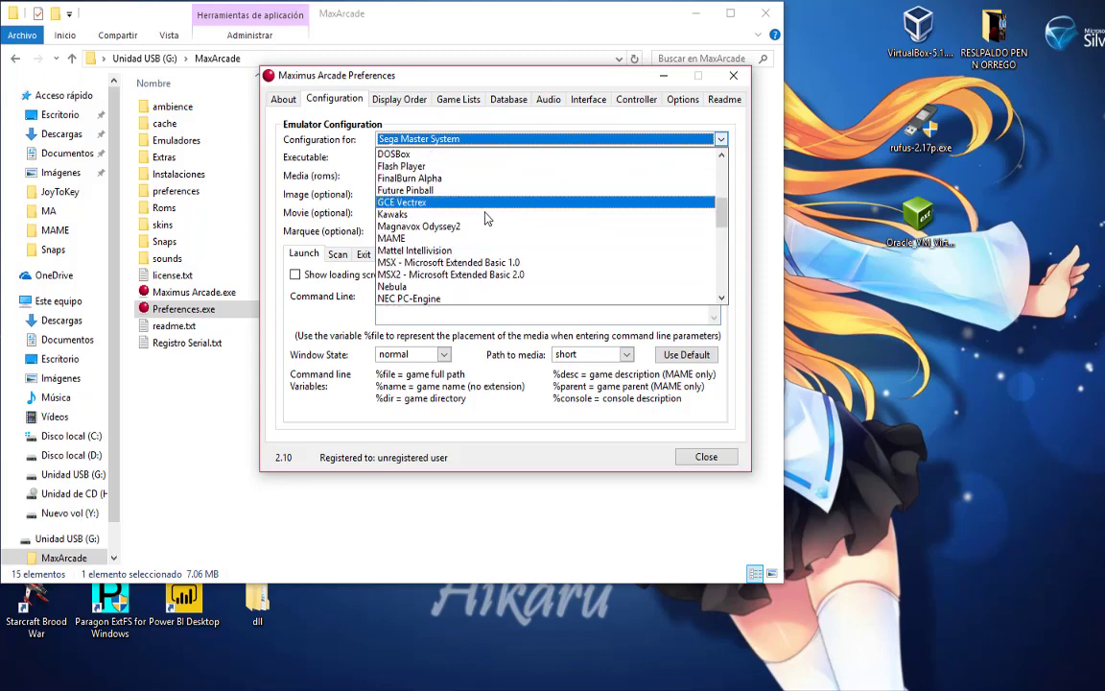
scroll(486, 219, "down", 3)
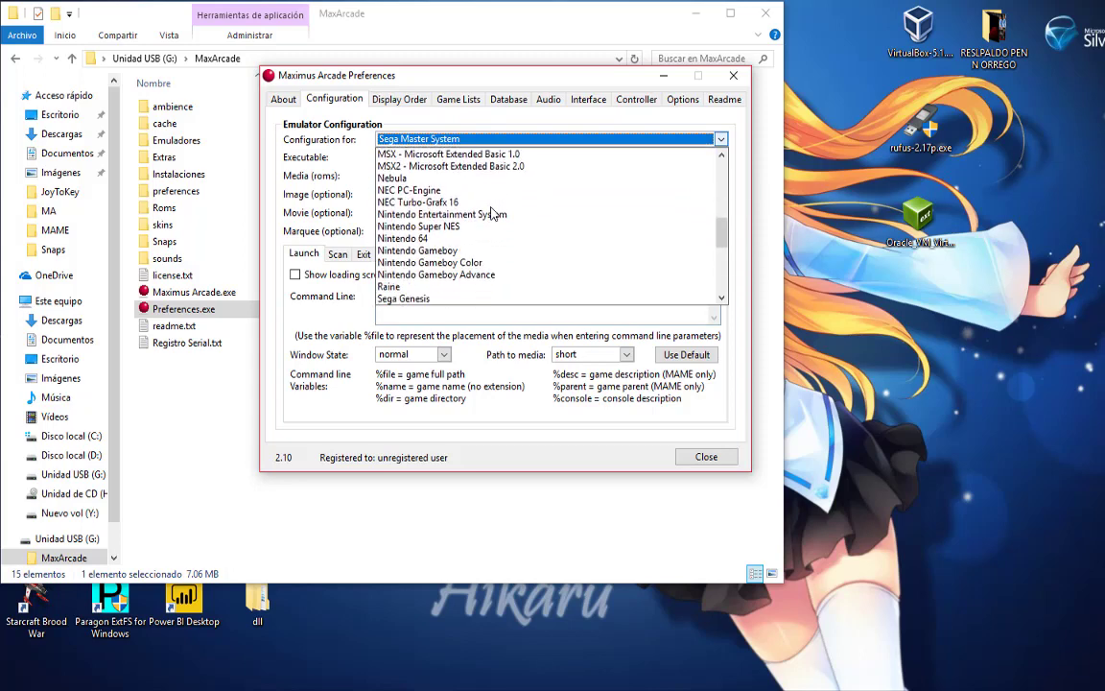
scroll(492, 213, "down", 1)
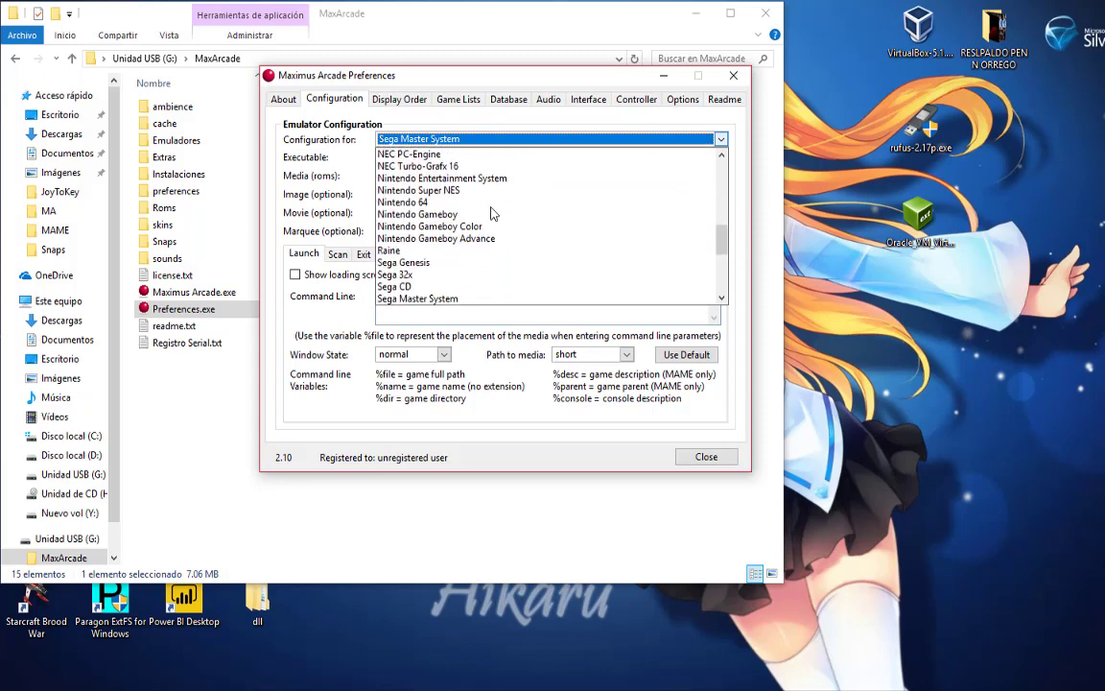
scroll(492, 213, "down", 1)
scroll(490, 214, "up", 1)
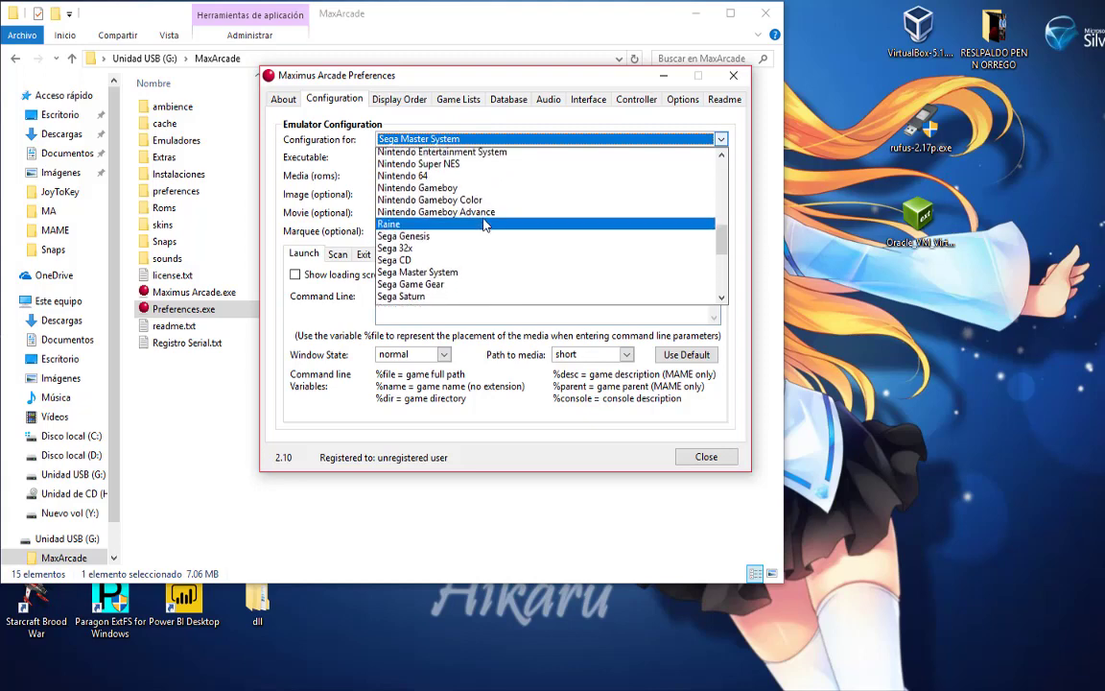
scroll(486, 236, "up", 1)
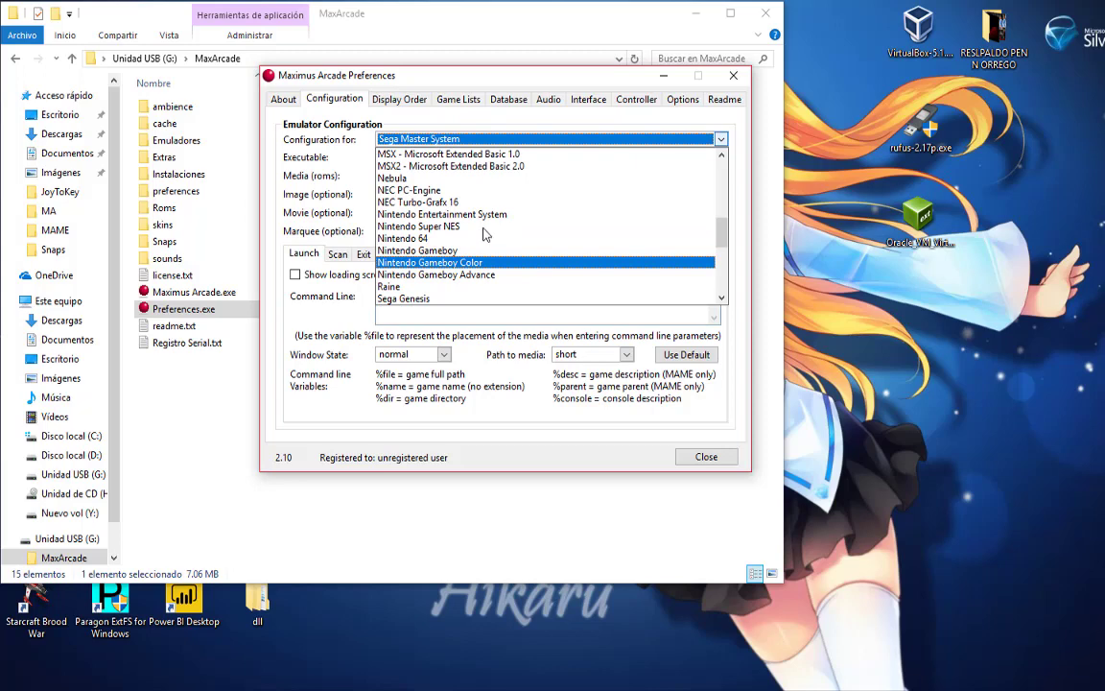
scroll(477, 275, "up", 2)
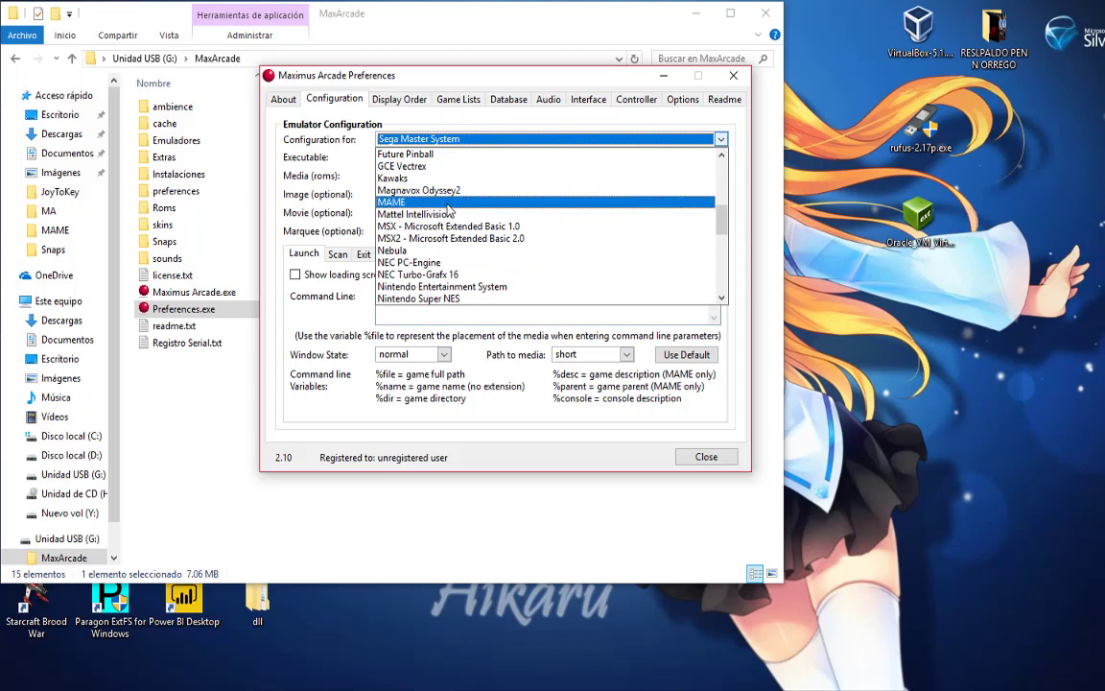
scroll(448, 209, "up", 4)
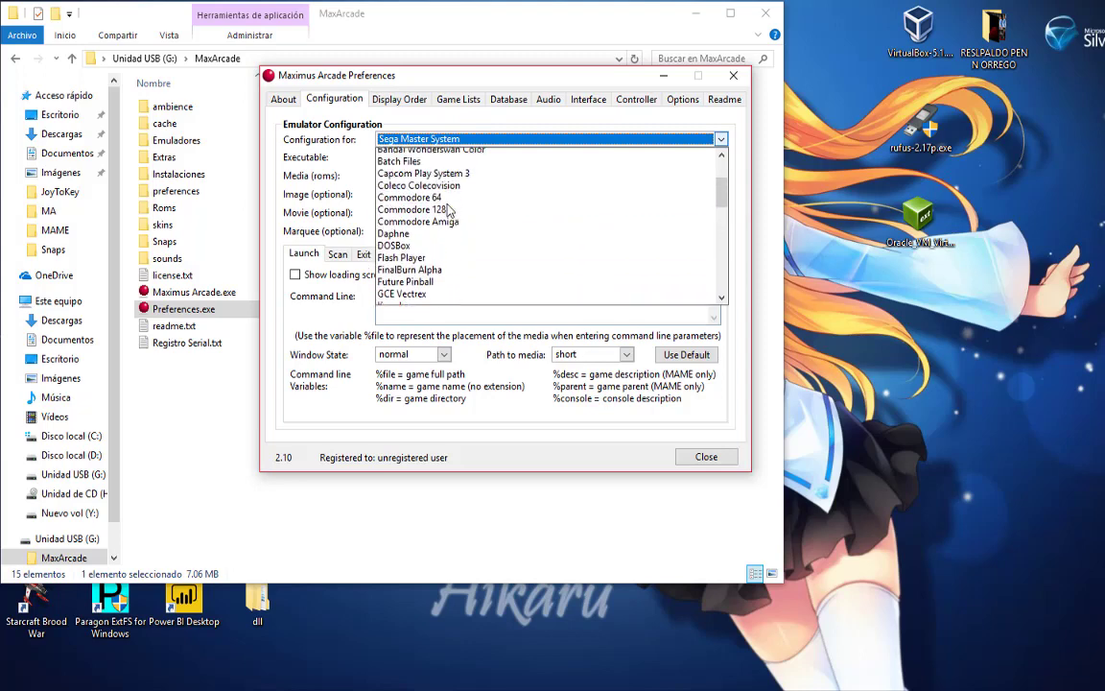
scroll(448, 209, "up", 3)
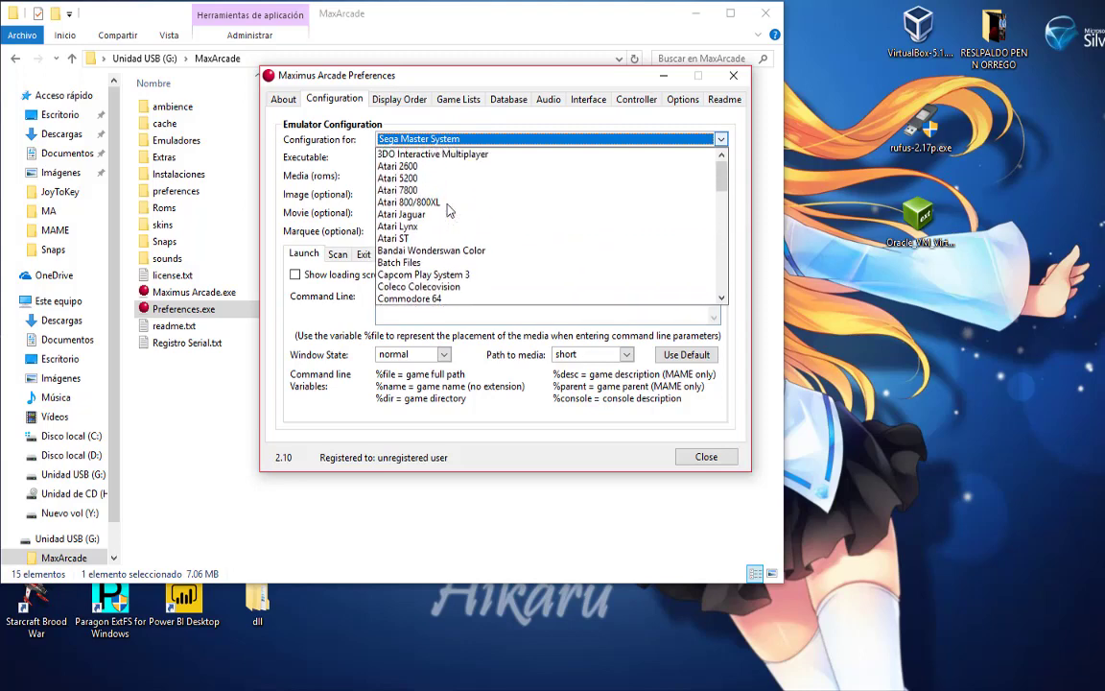
- Choose MAME as the system to configure and clear its existing media (roms) and image folder paths
scroll(448, 209, "down", 6)
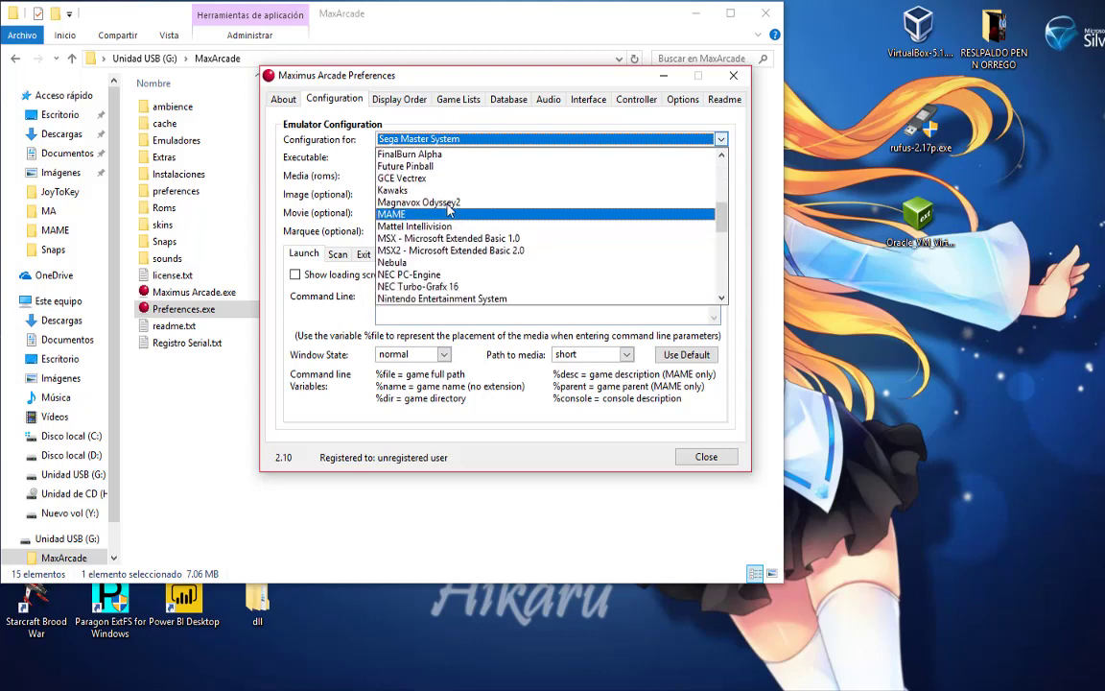
left_click(398, 214)
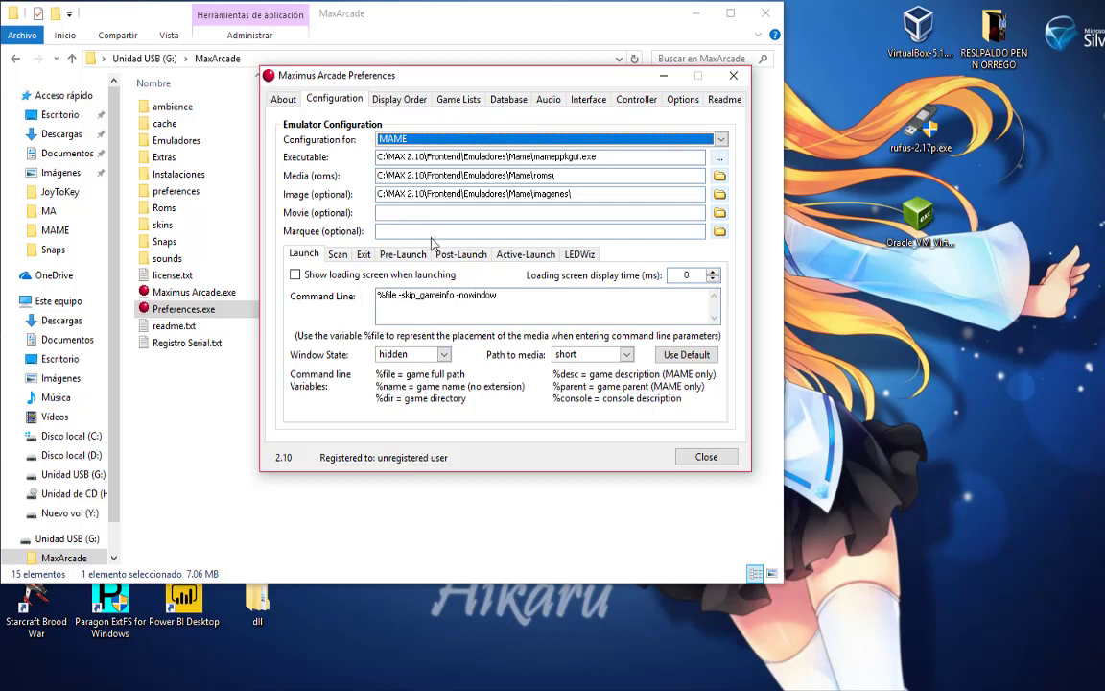
left_click(632, 156)
left_click_drag(573, 180, 331, 183)
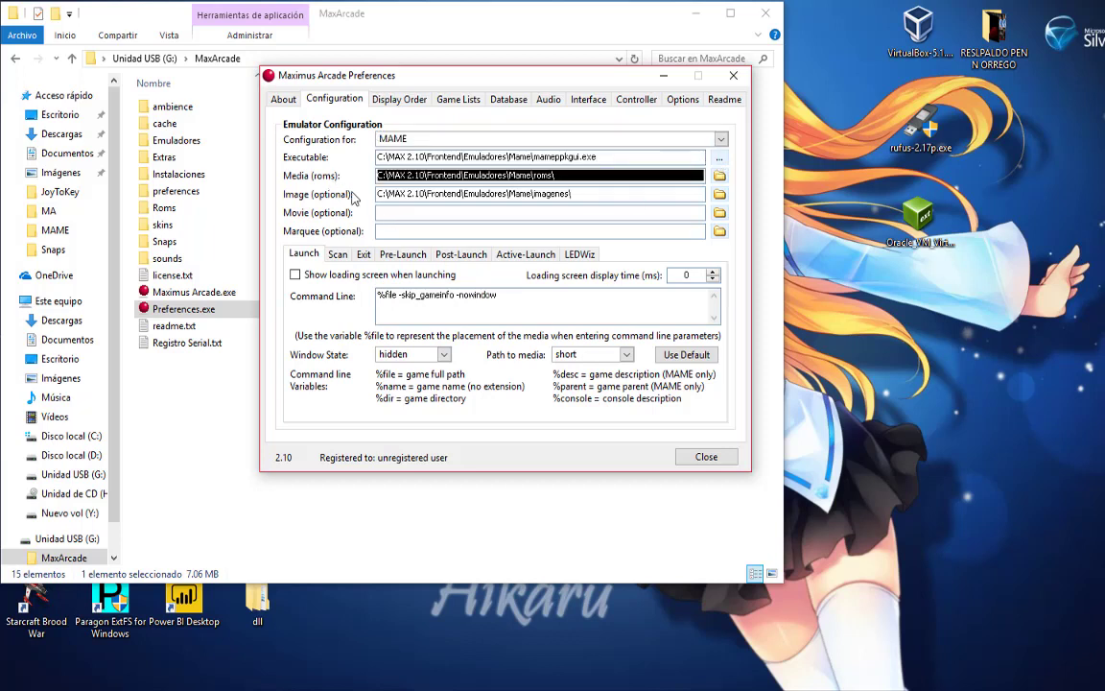
key("BackSpace")
left_click_drag(592, 197, 346, 192)
key("BackSpace")
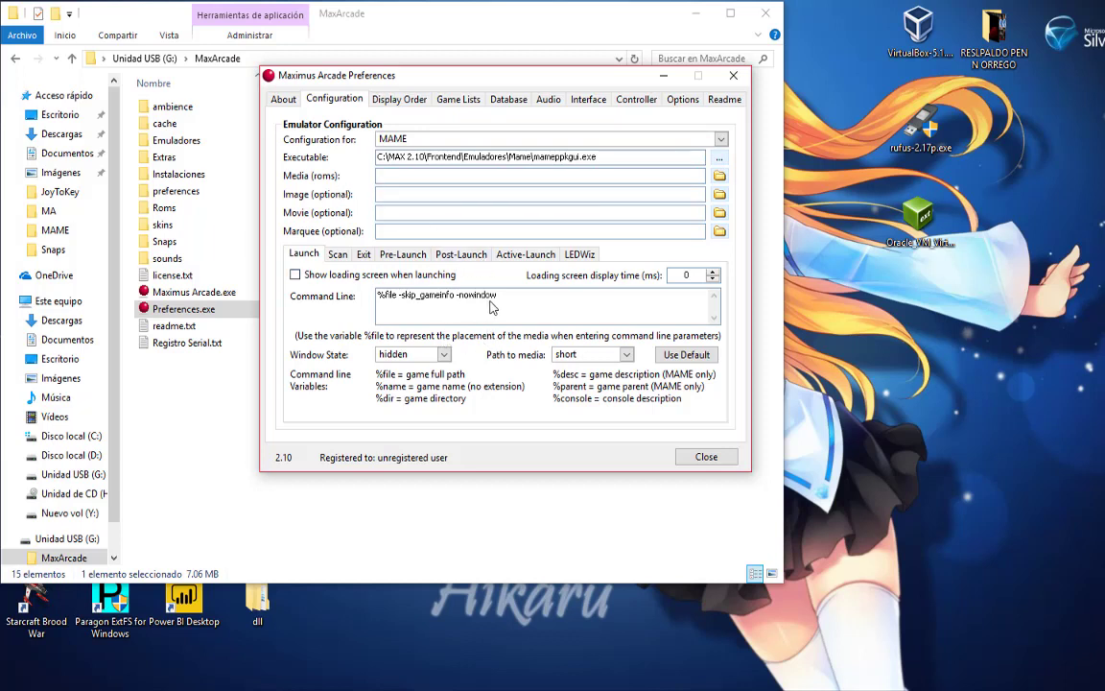
- Set the MAME executable to play.exe from the MAME Hacks folder inside Emuladores
left_click(720, 159)
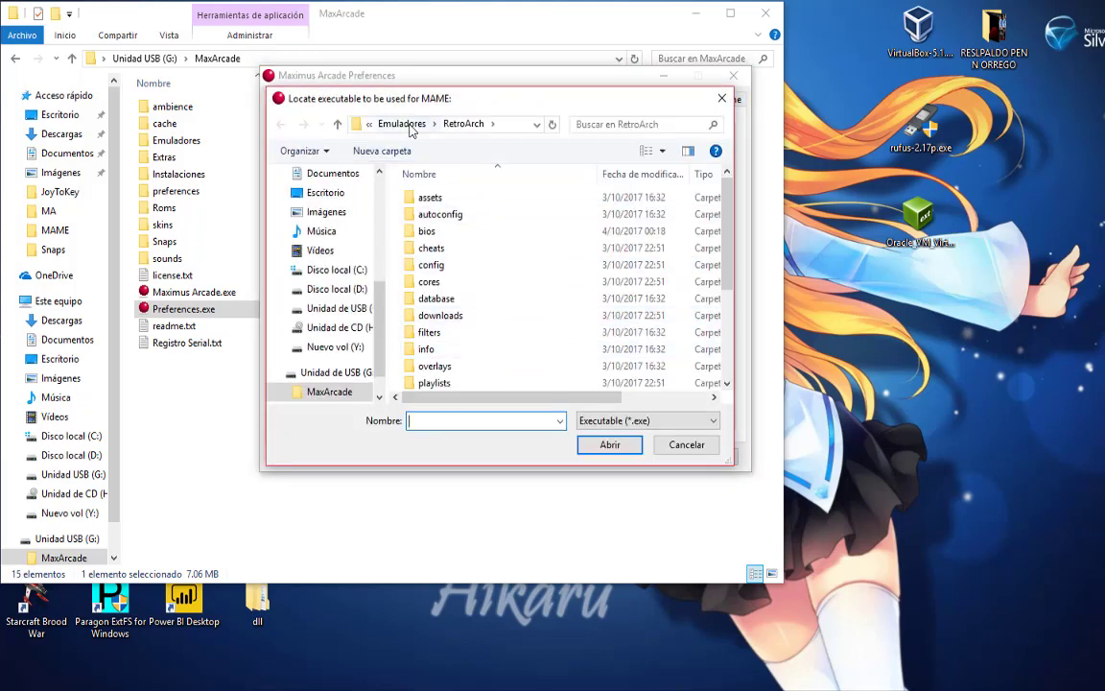
left_click(409, 126)
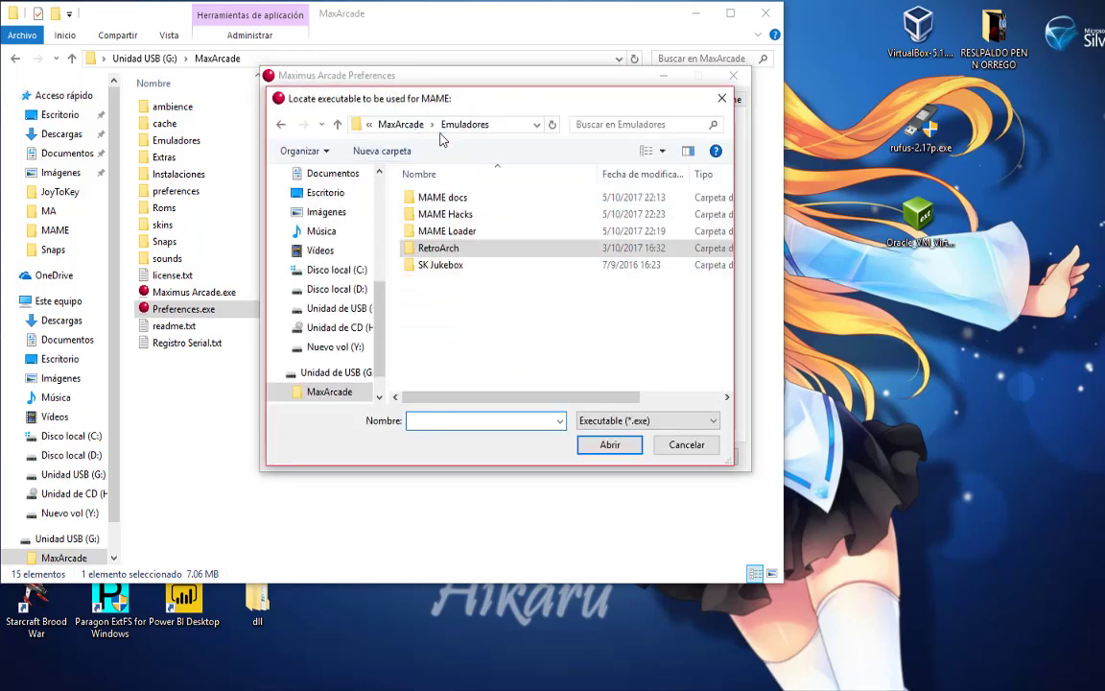
double_click(444, 216)
scroll(521, 308, "down", 1)
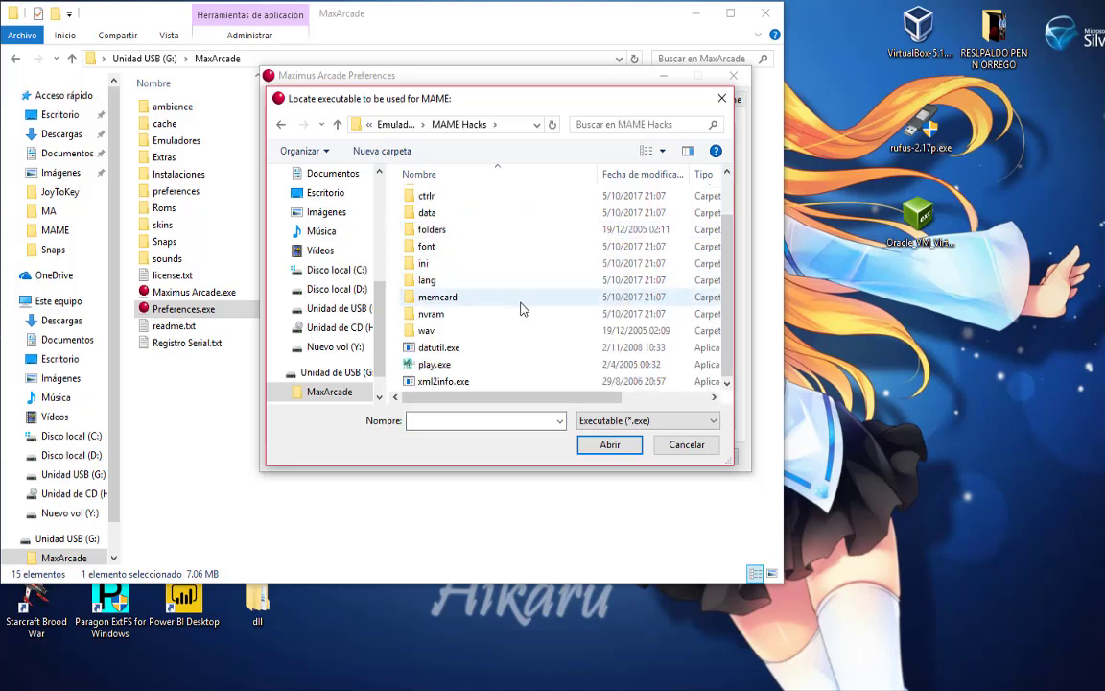
left_click(433, 369)
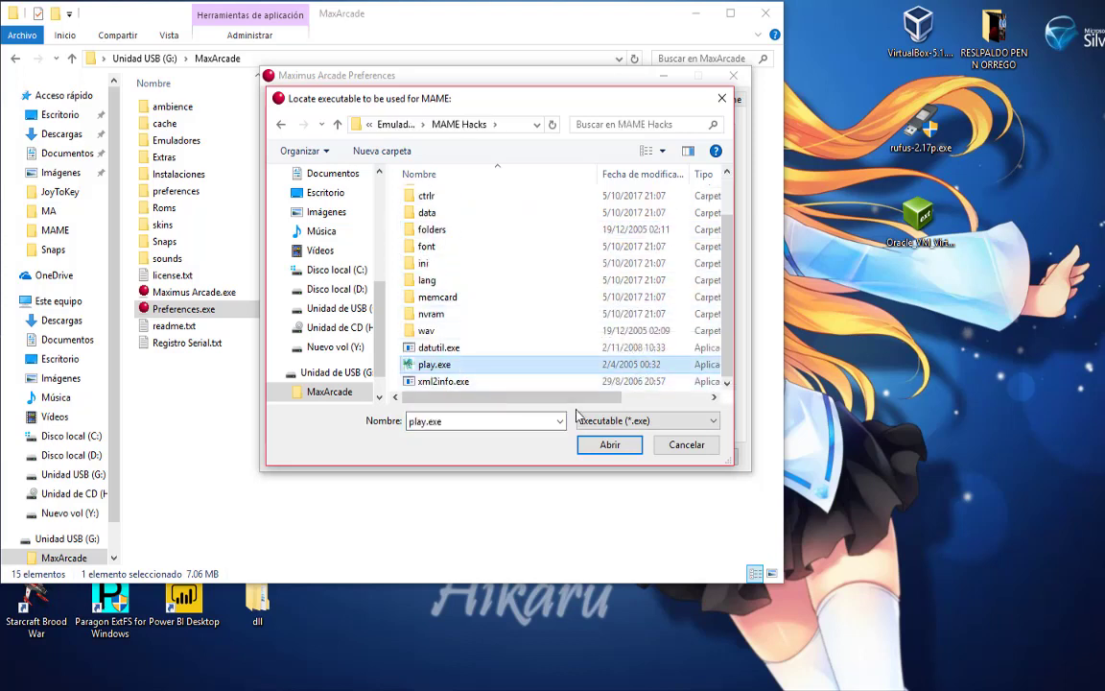
left_click(612, 446)
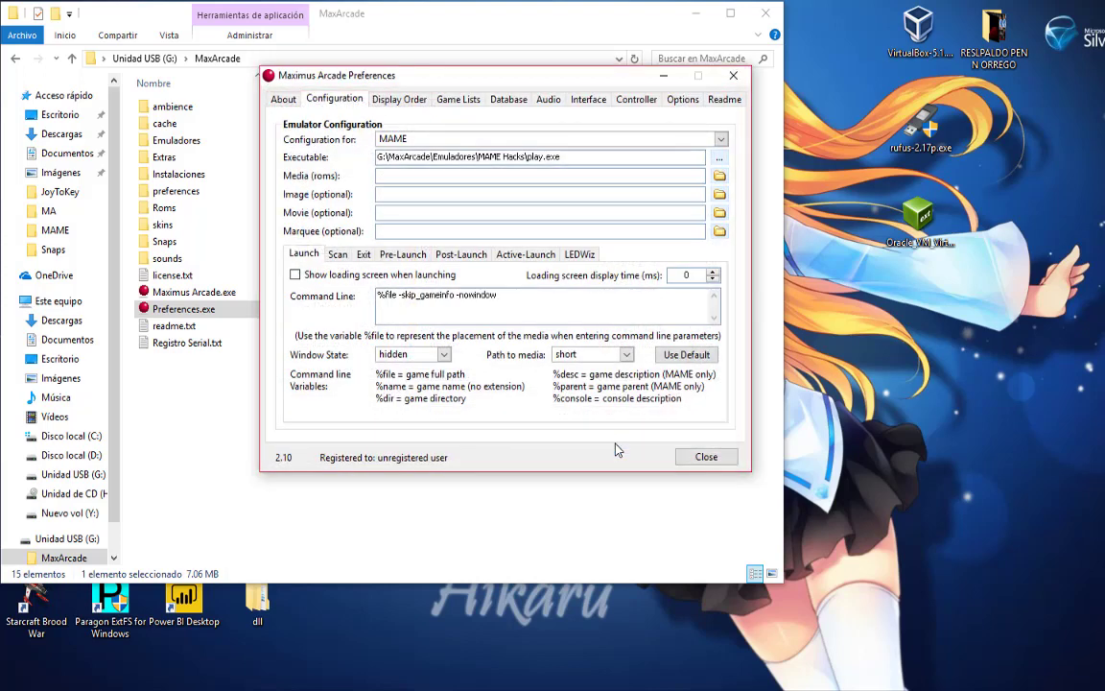
- Set the MAME media (roms) folder to MaxArcade\Roms\MAME P\Alternativas
left_click(720, 177)
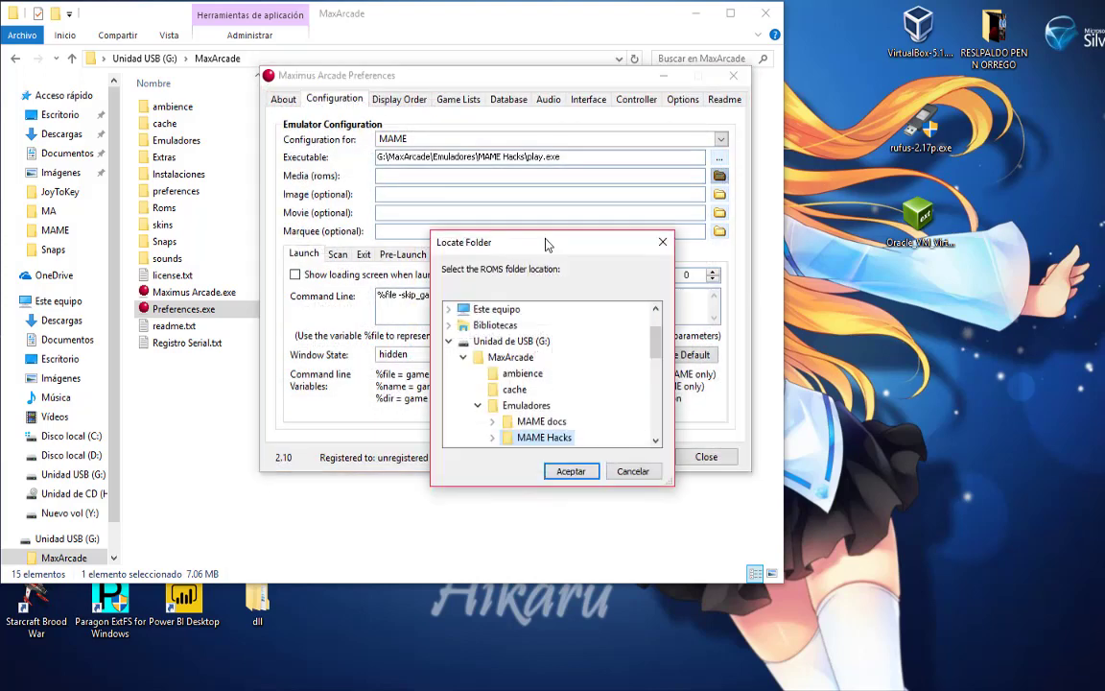
left_click(479, 405)
scroll(490, 393, "down", 1)
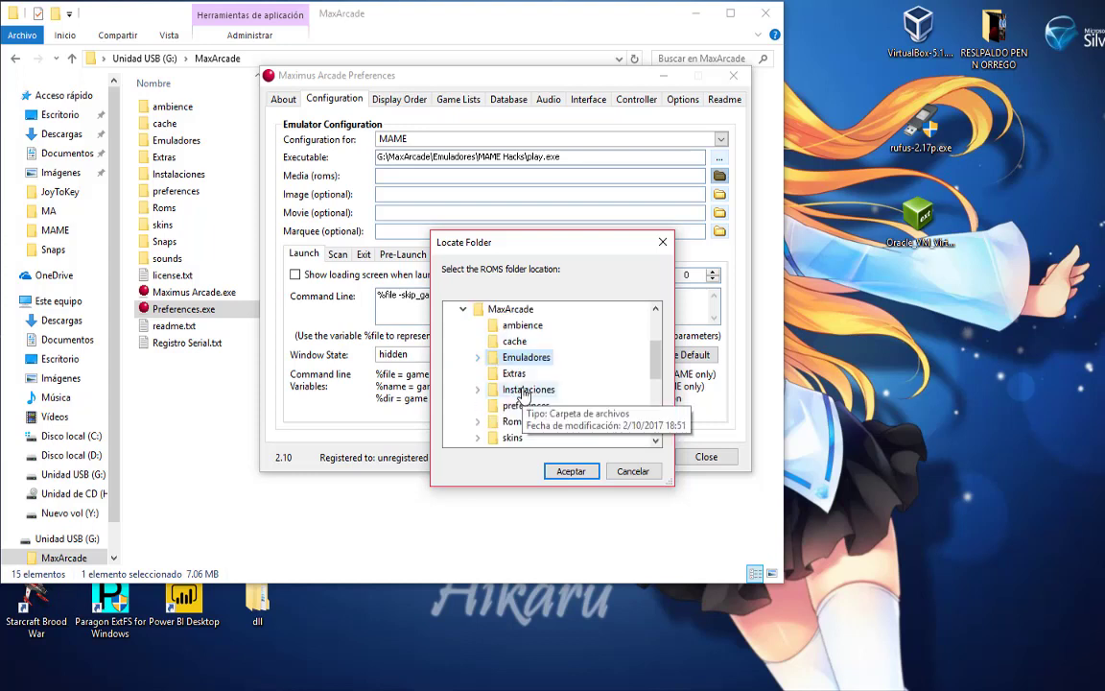
left_click(479, 422)
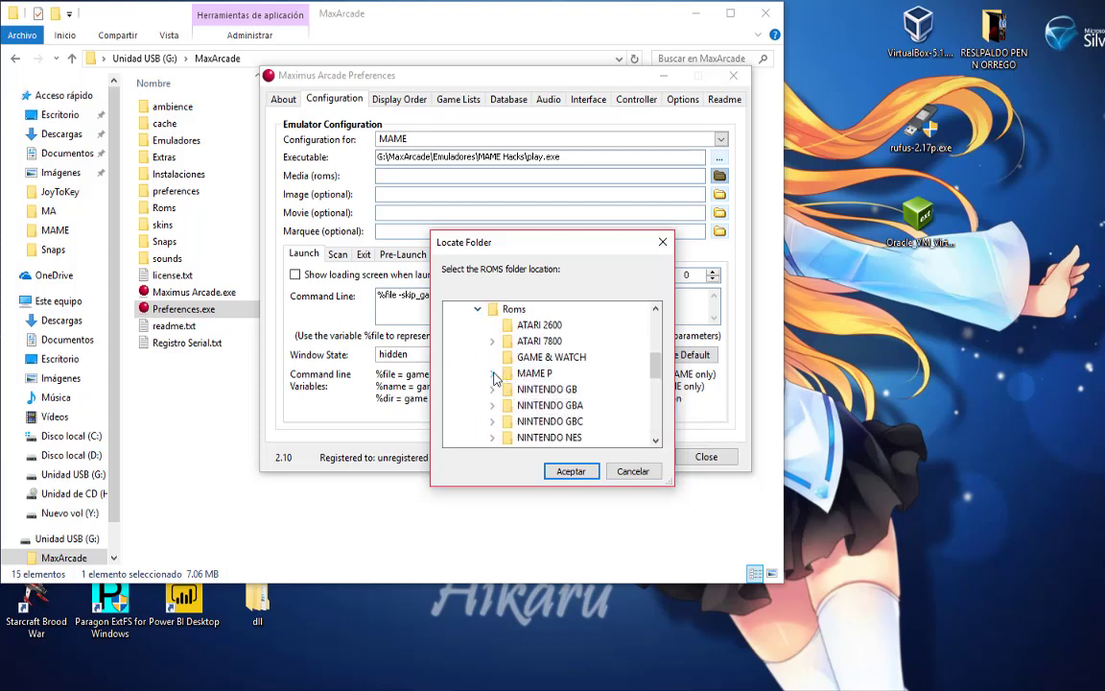
left_click(492, 373)
scroll(575, 403, "down", 1)
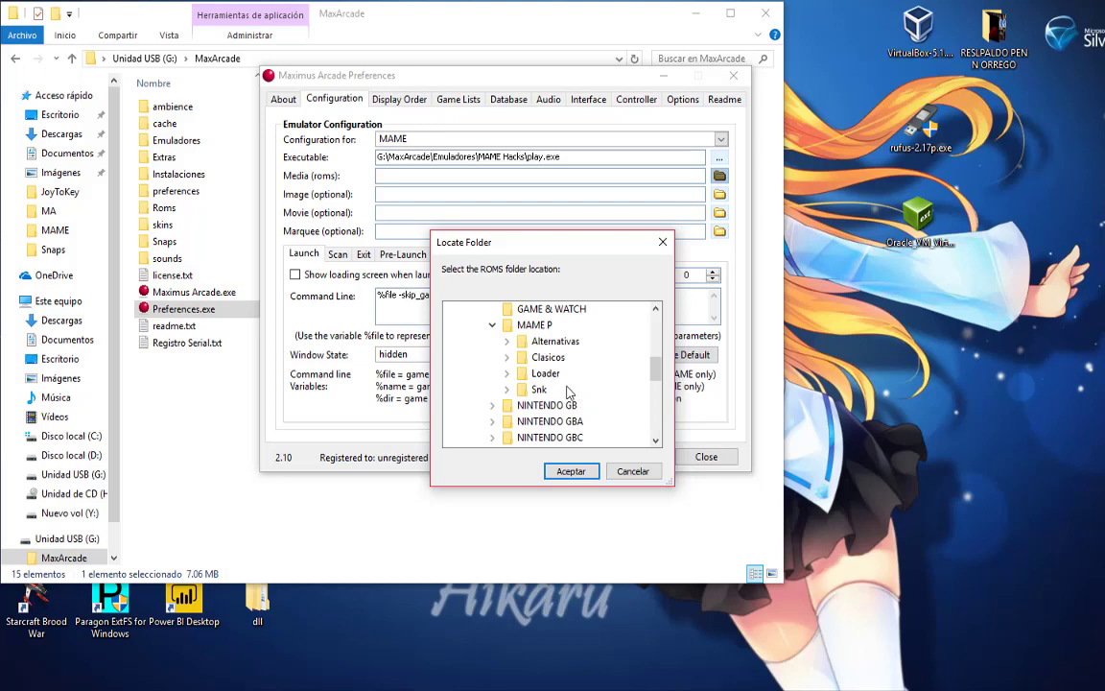
left_click(554, 341)
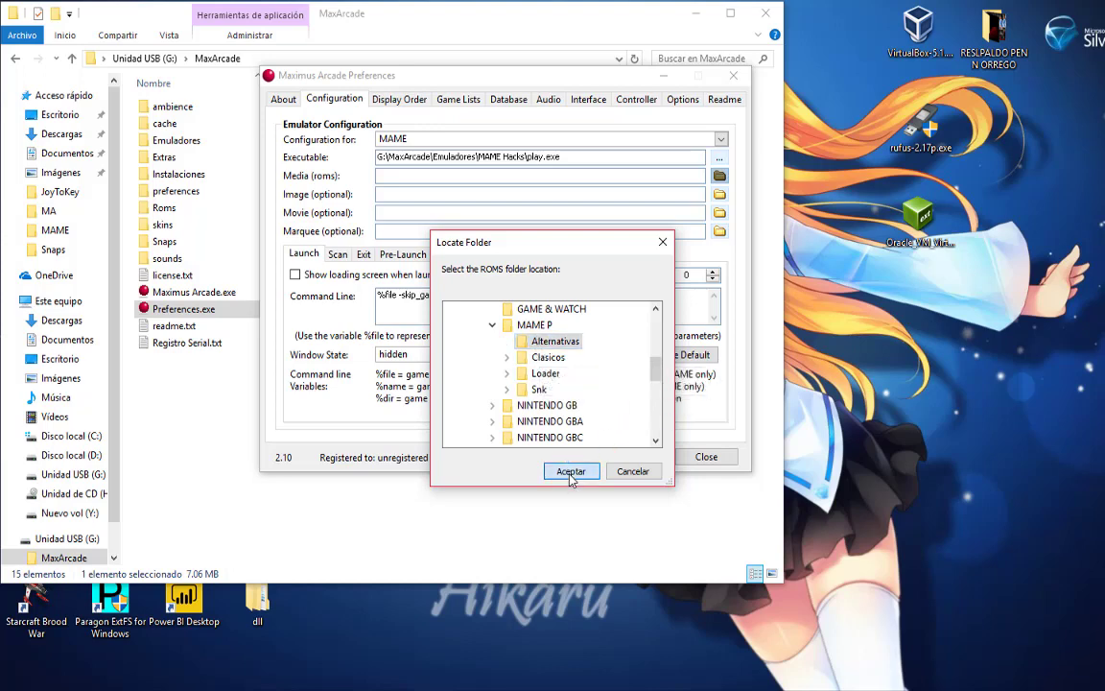
left_click(571, 471)
- Set the MAME image folder to MaxArcade\Snaps\MAME
left_click(720, 195)
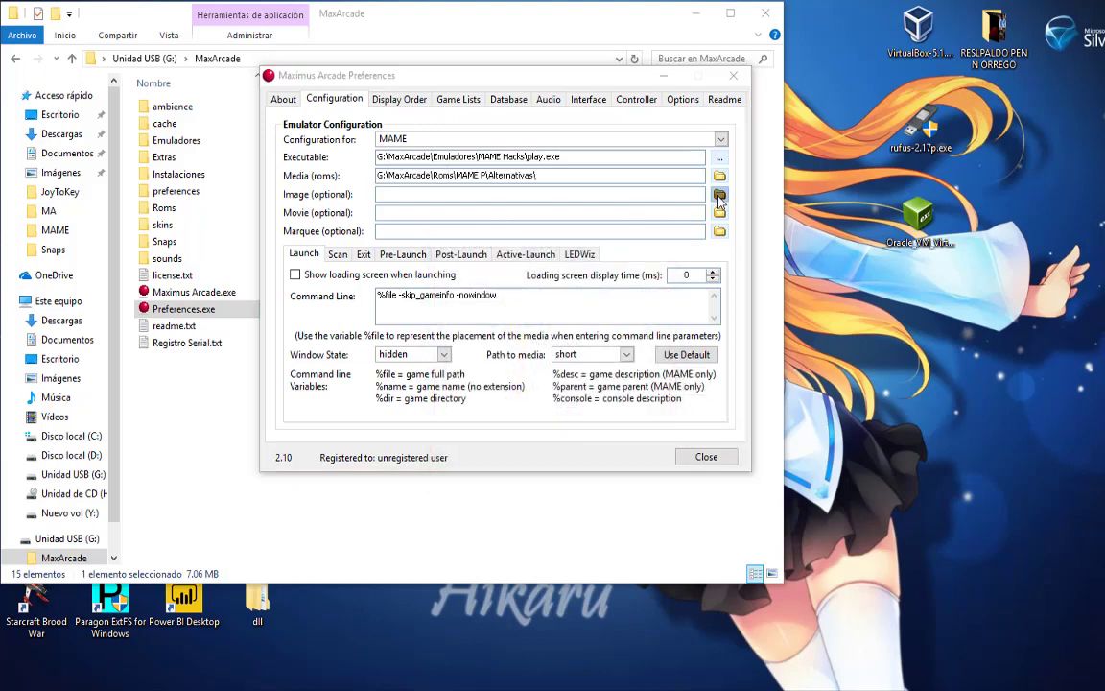
scroll(575, 374, "down", 4)
scroll(582, 376, "down", 2)
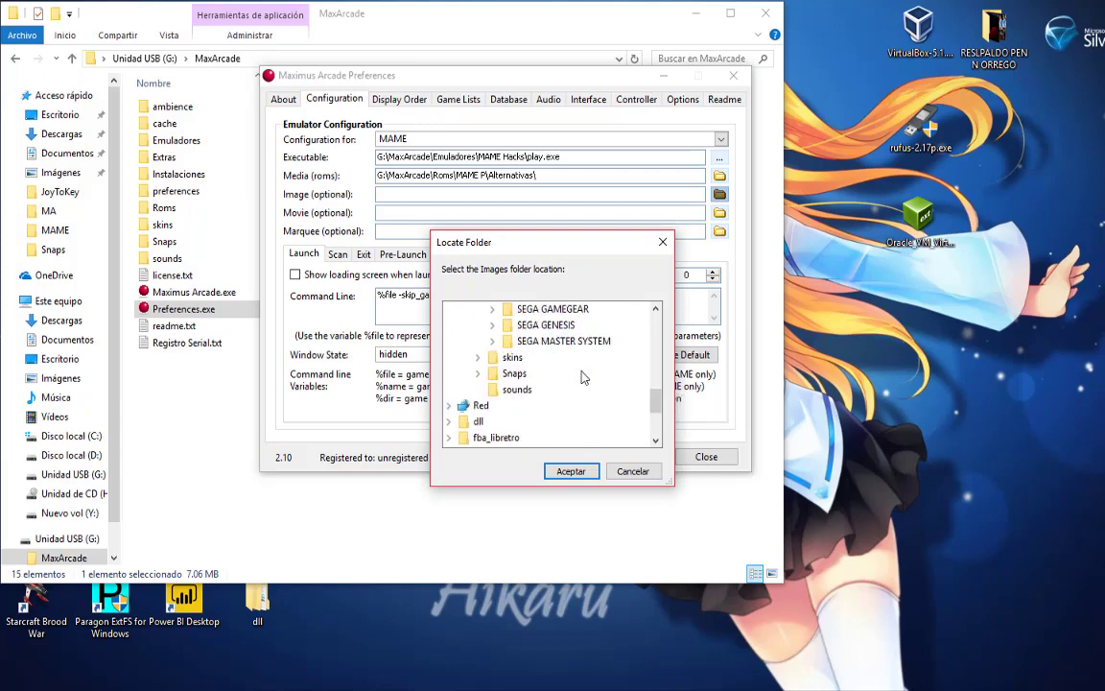
scroll(583, 377, "up", 5)
scroll(582, 377, "up", 1)
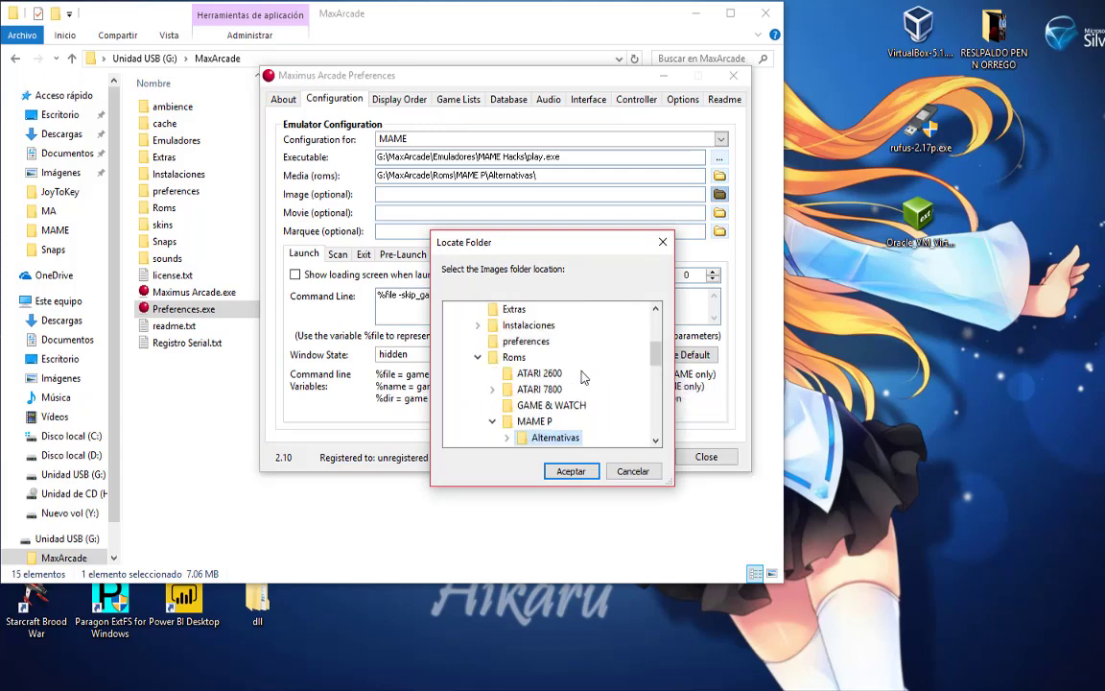
scroll(582, 376, "down", 4)
scroll(584, 358, "up", 1)
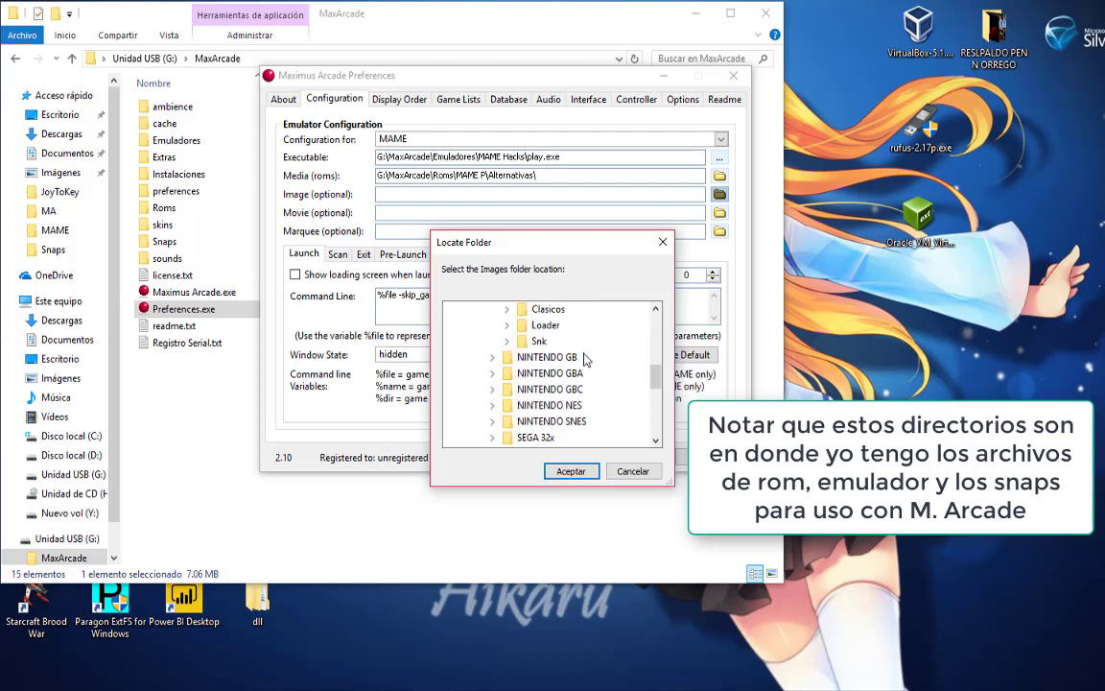
scroll(584, 358, "down", 5)
scroll(587, 360, "up", 1)
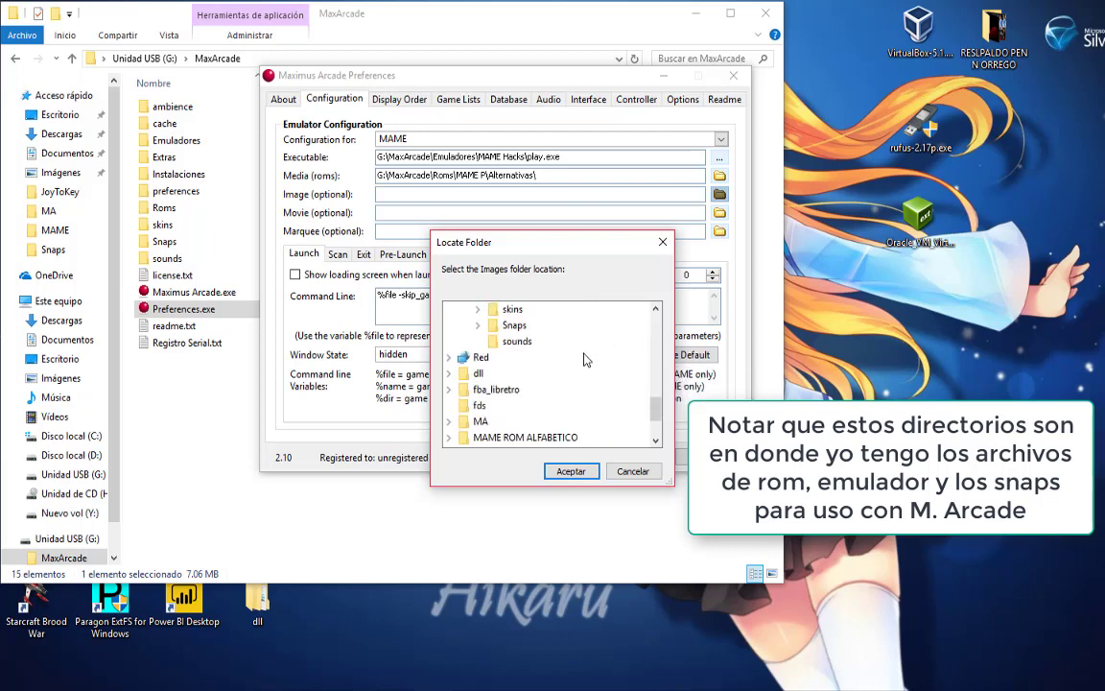
scroll(586, 360, "up", 1)
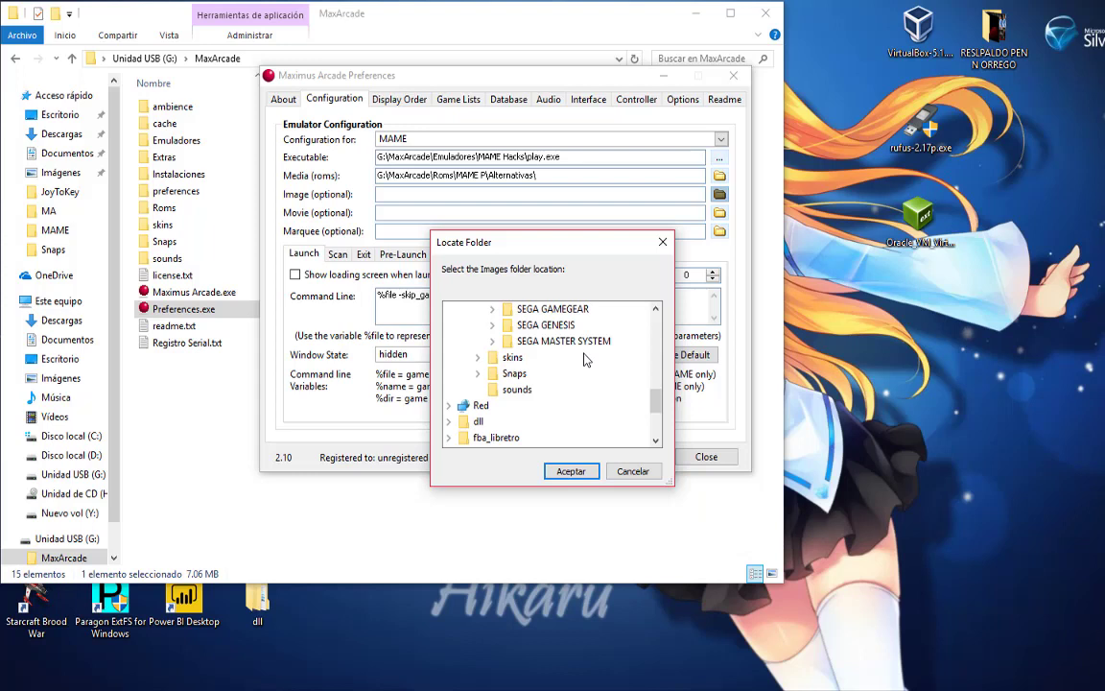
left_click(479, 375)
scroll(566, 384, "down", 2)
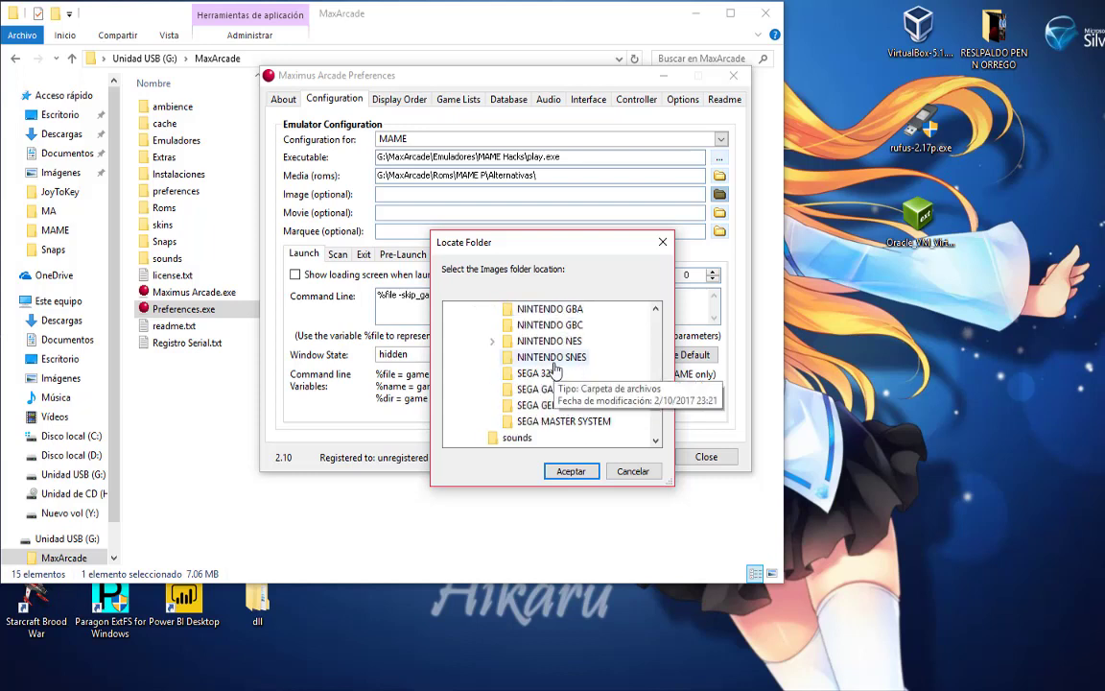
scroll(557, 347, "up", 2)
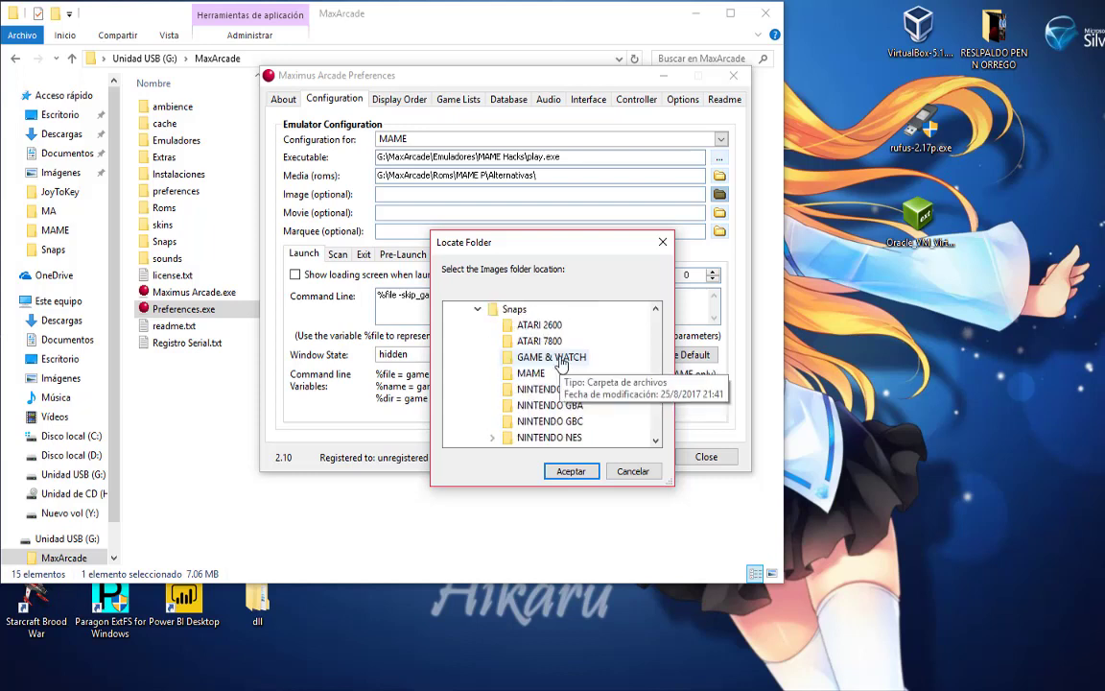
scroll(554, 343, "down", 1)
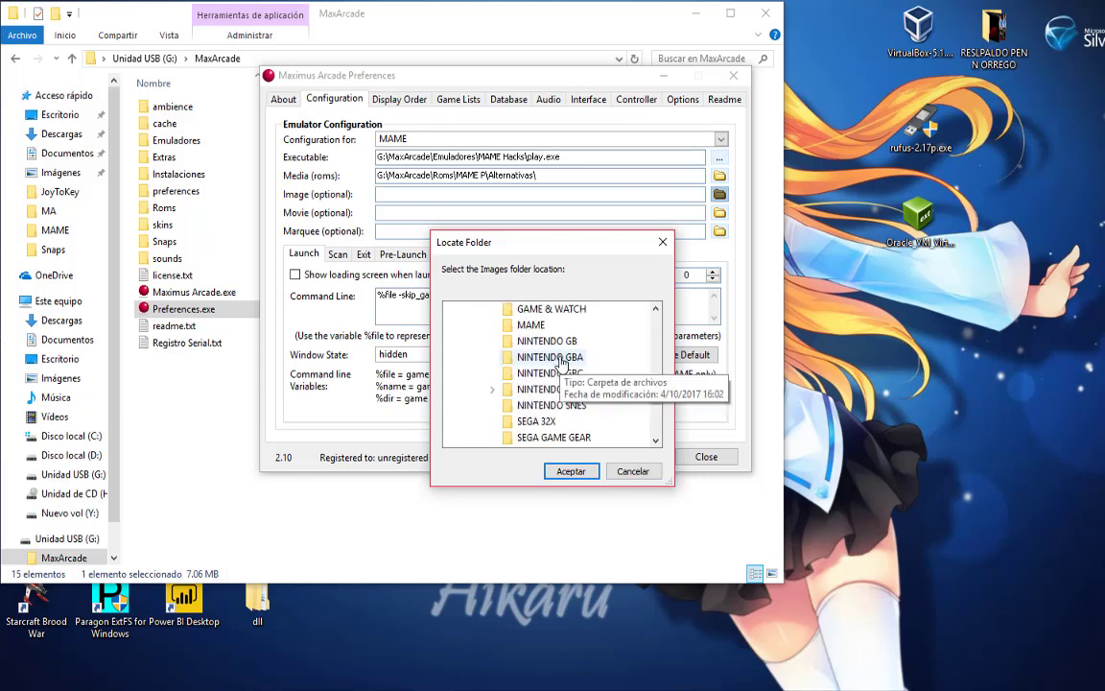
left_click(532, 325)
left_click(571, 471)
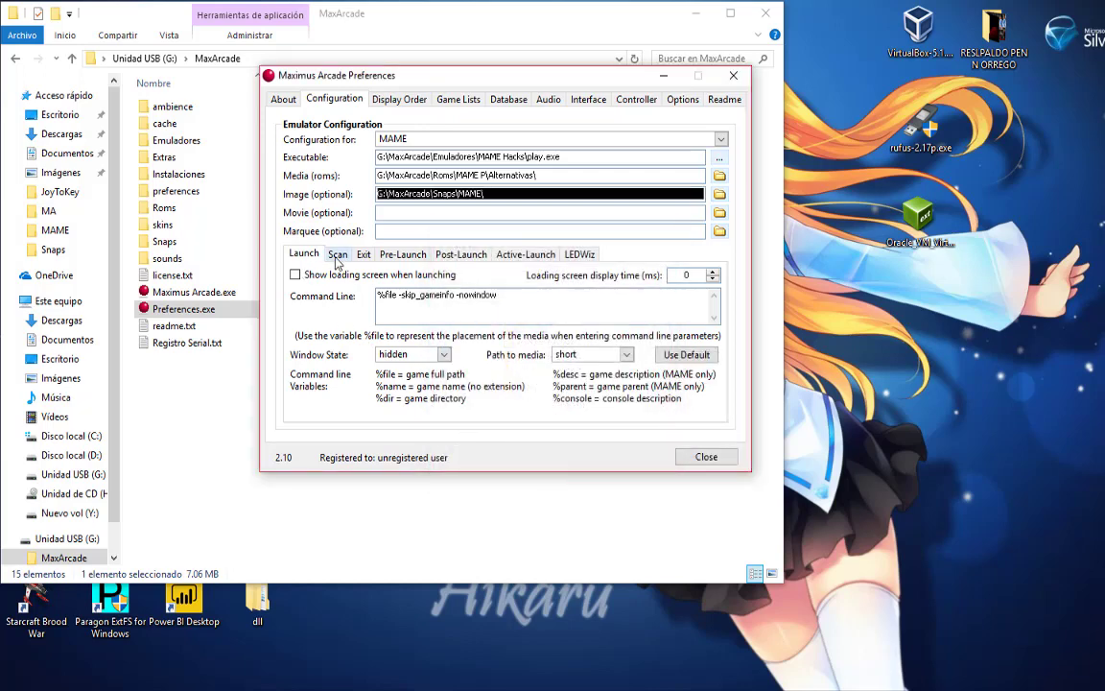
- Enable forced rescanning of MAME's media folder, always rescanning at startup, and removal of brackets, parentheses and tags from media names
left_click(337, 255)
left_click(299, 374)
left_click(302, 391)
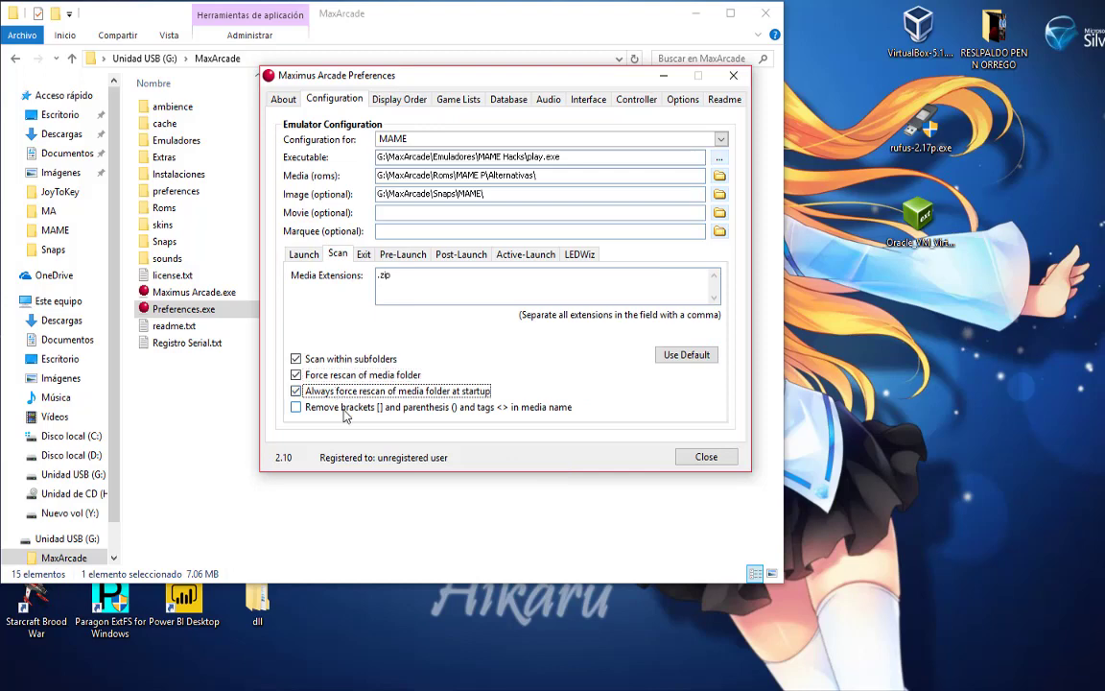
left_click(344, 409)
left_click(672, 404)
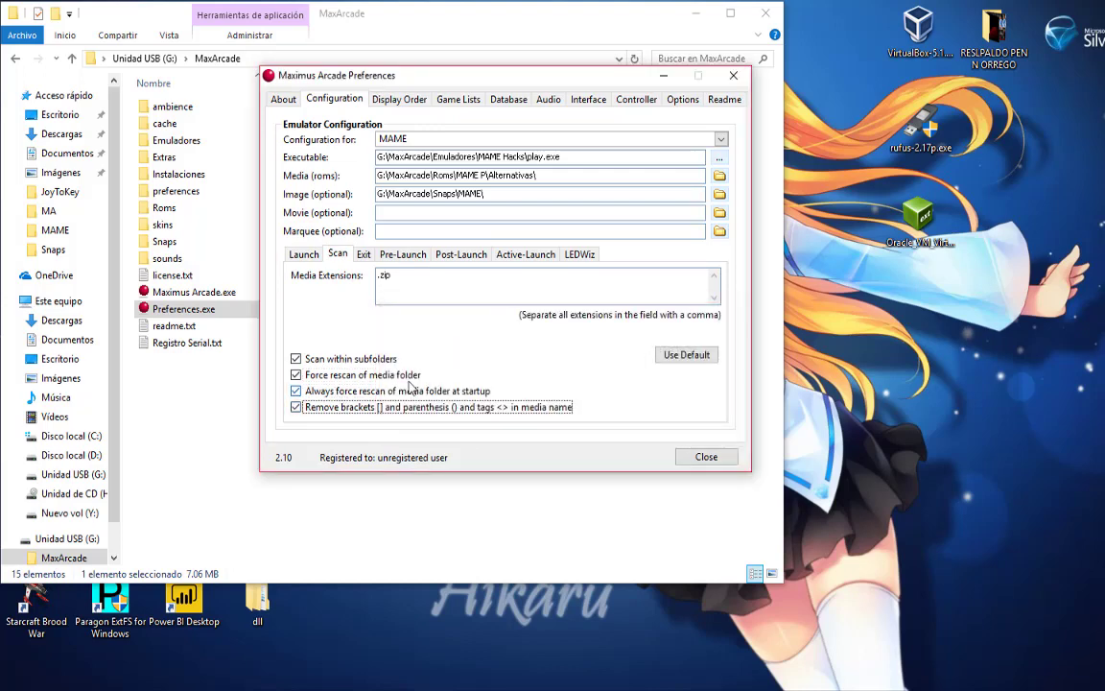
- Look over MAME's exit, pre-launch and launch settings
left_click(363, 255)
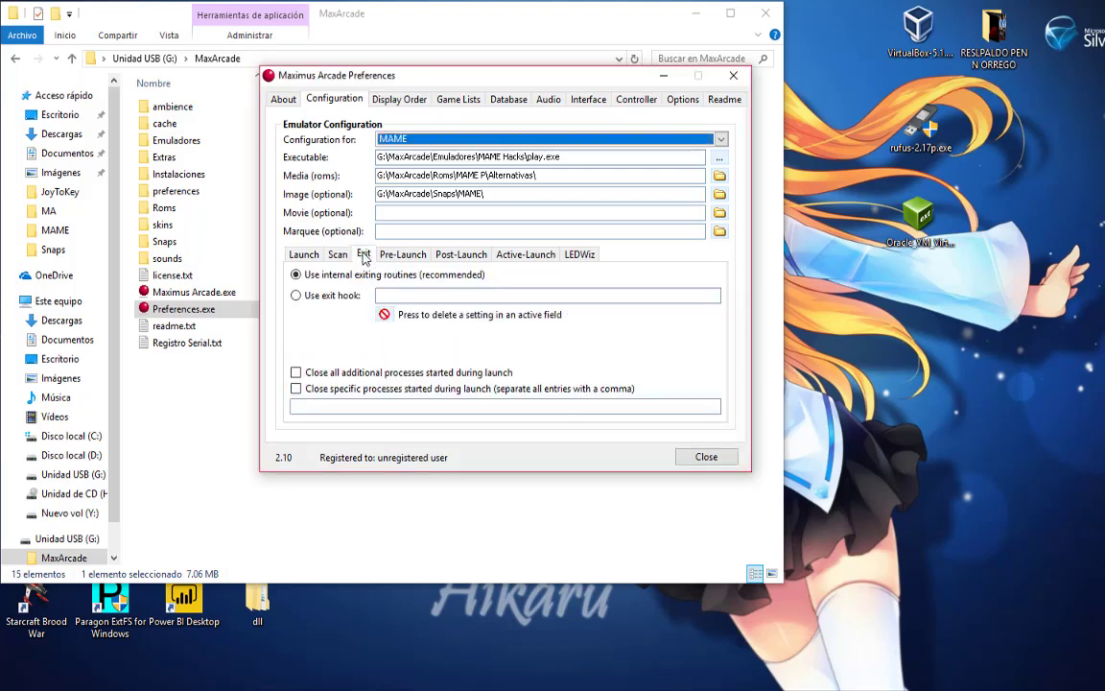
left_click(388, 256)
left_click(366, 254)
left_click(396, 257)
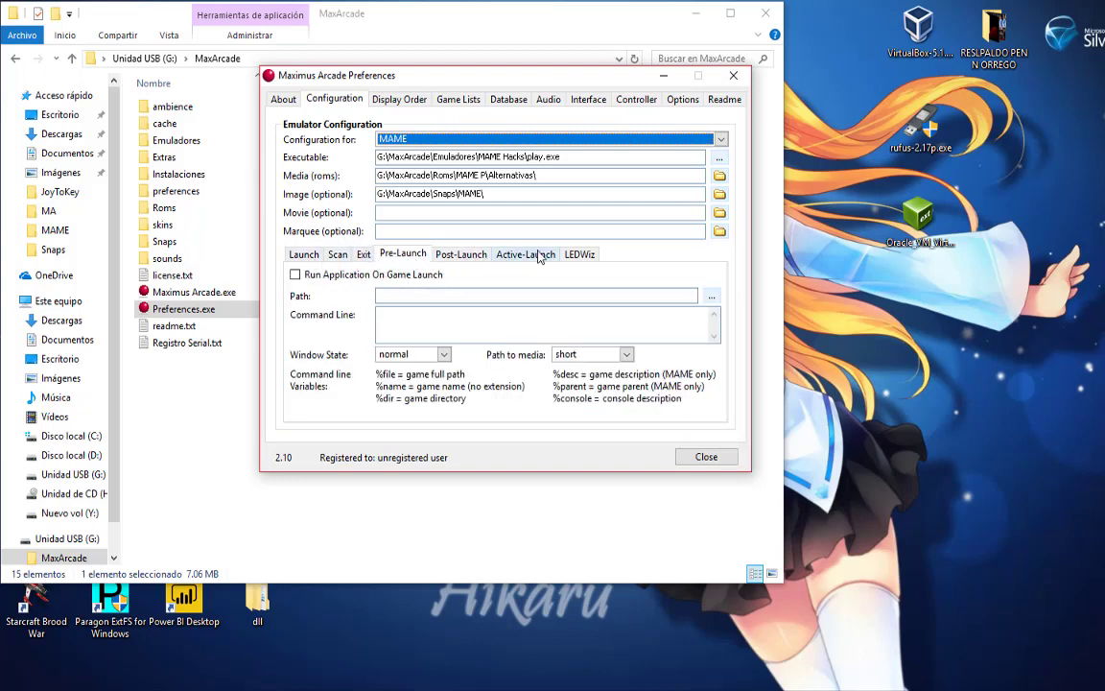
left_click(304, 256)
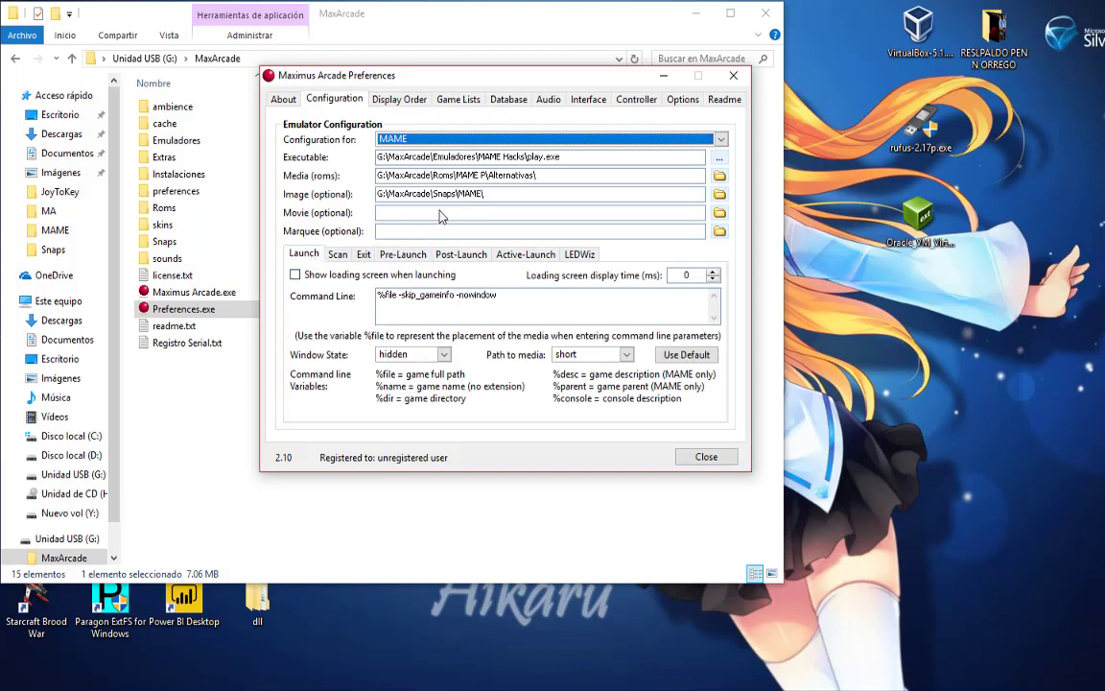
- Add MAME from the available emulators to the emulator display order
left_click(400, 100)
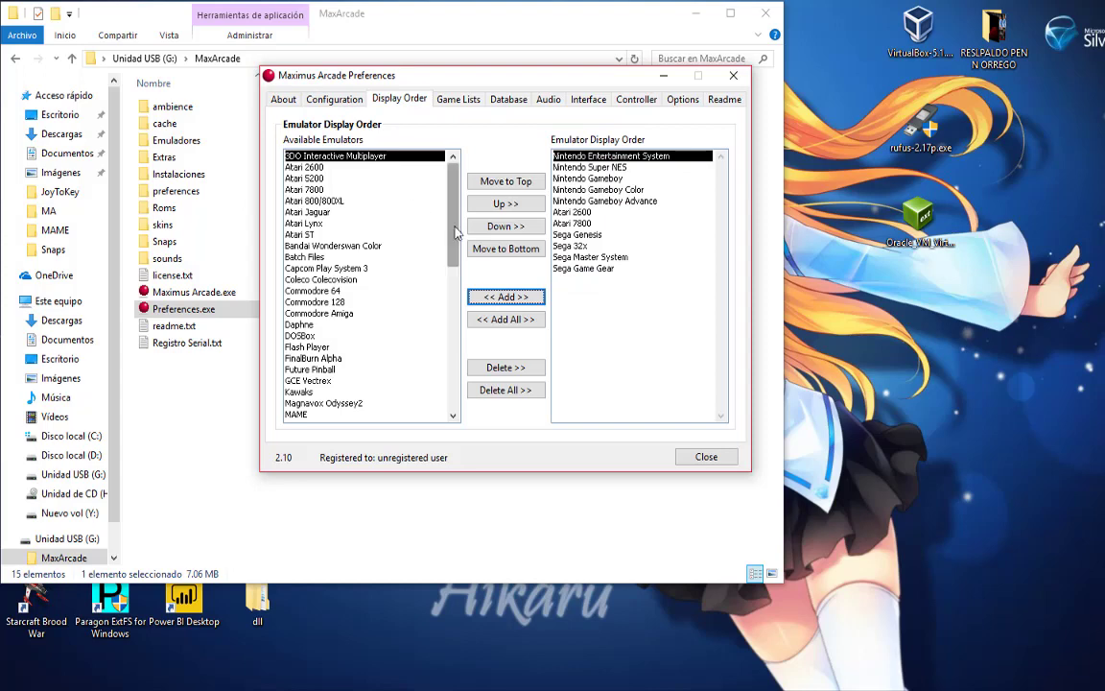
scroll(413, 240, "down", 2)
scroll(451, 251, "up", 1)
scroll(458, 251, "up", 2)
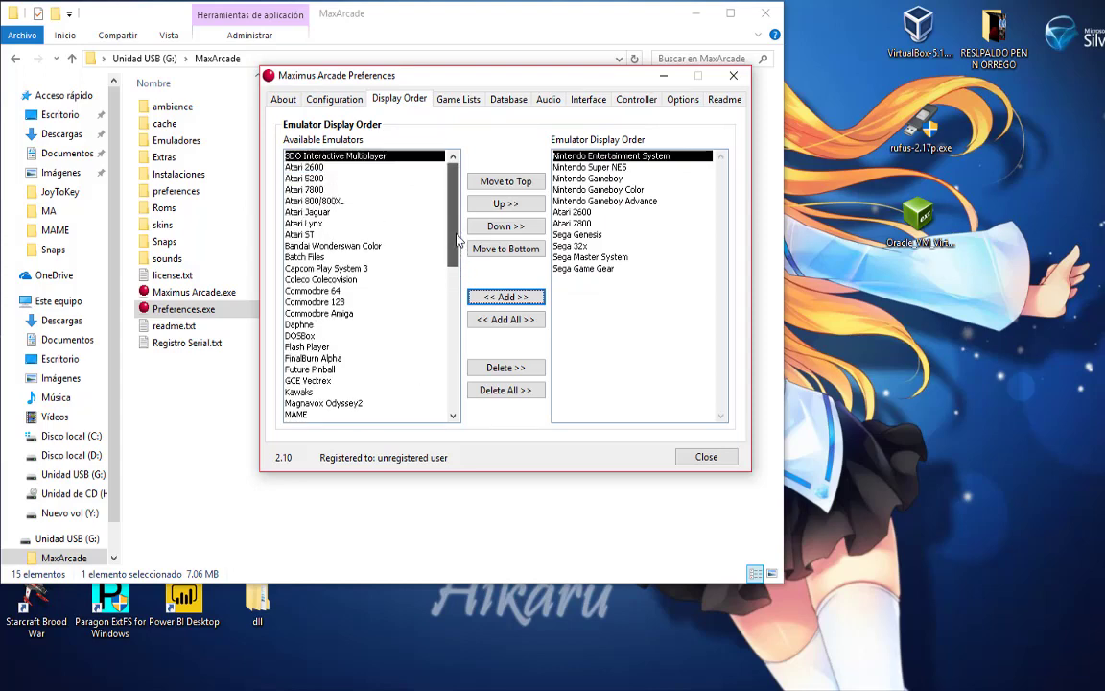
scroll(458, 251, "down", 4)
left_click(293, 311)
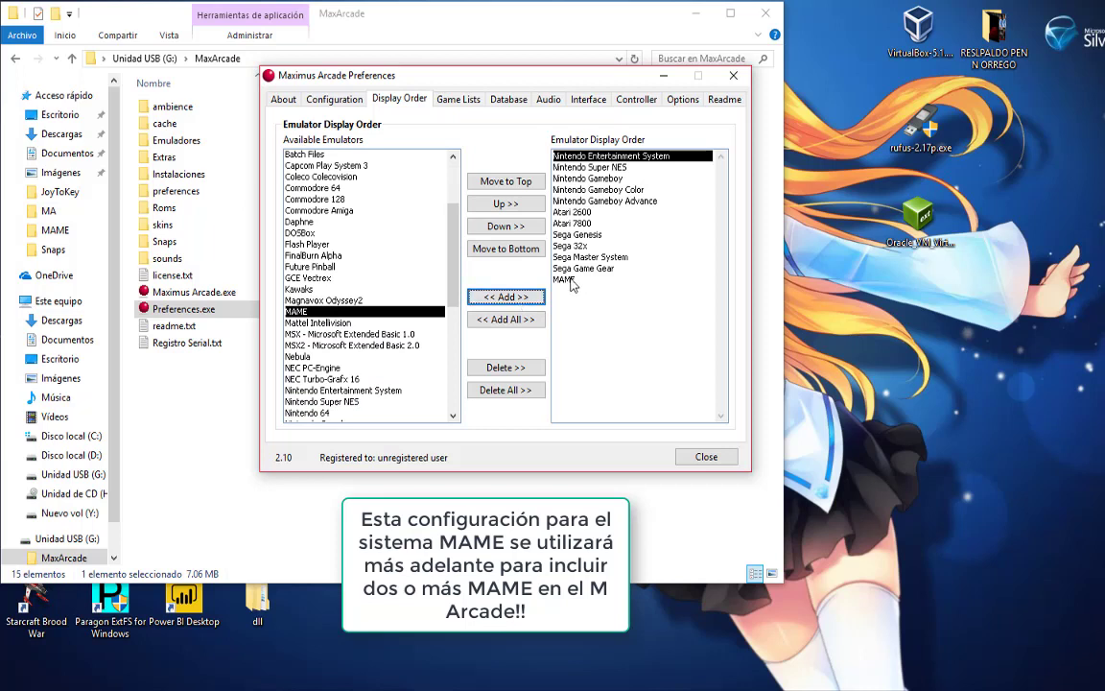
- Move MAME up to first place in the emulator display order, above Nintendo Entertainment System
left_click(569, 280)
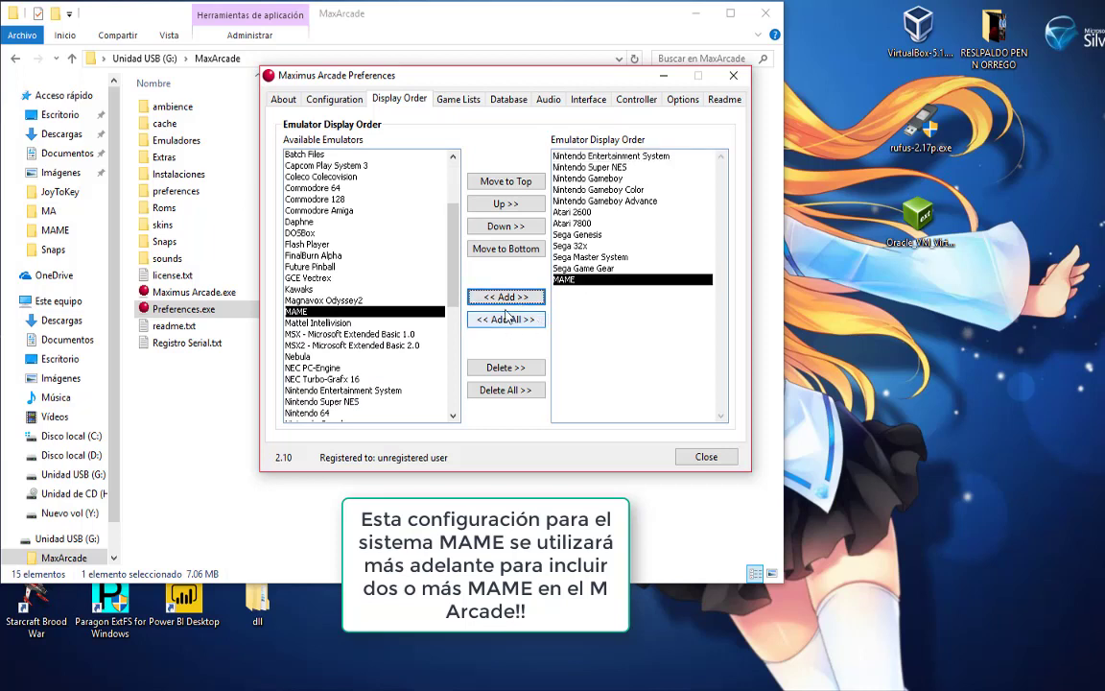
left_click(505, 205)
double_click(506, 204)
double_click(506, 204)
double_click(506, 204)
left_click(506, 205)
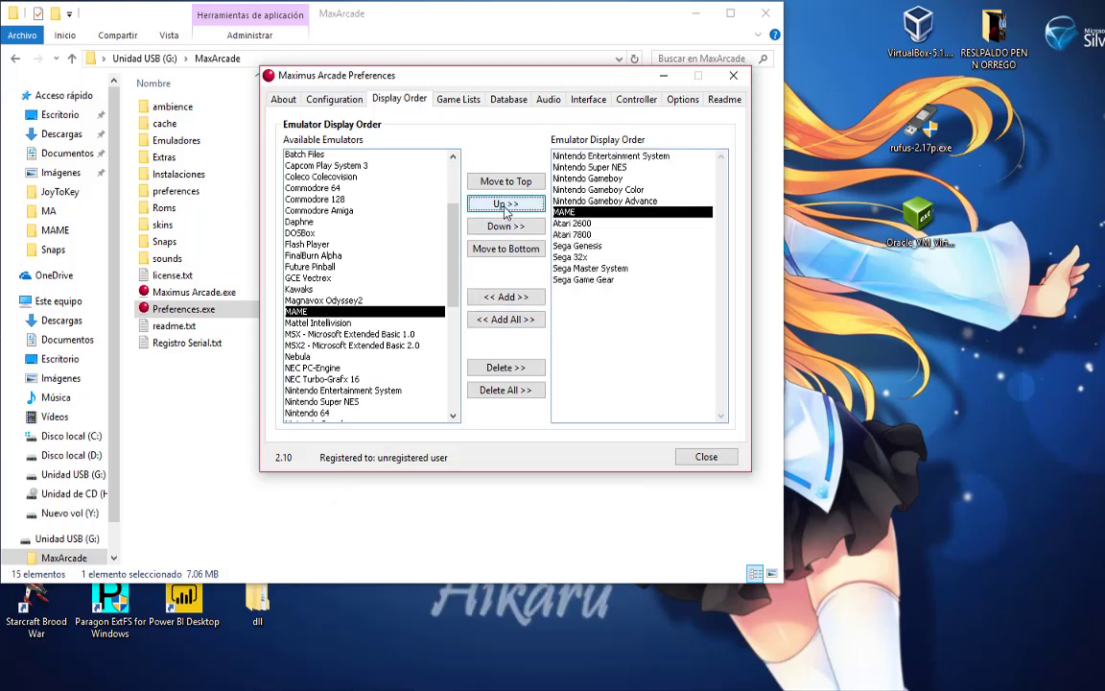
double_click(506, 205)
left_click(506, 204)
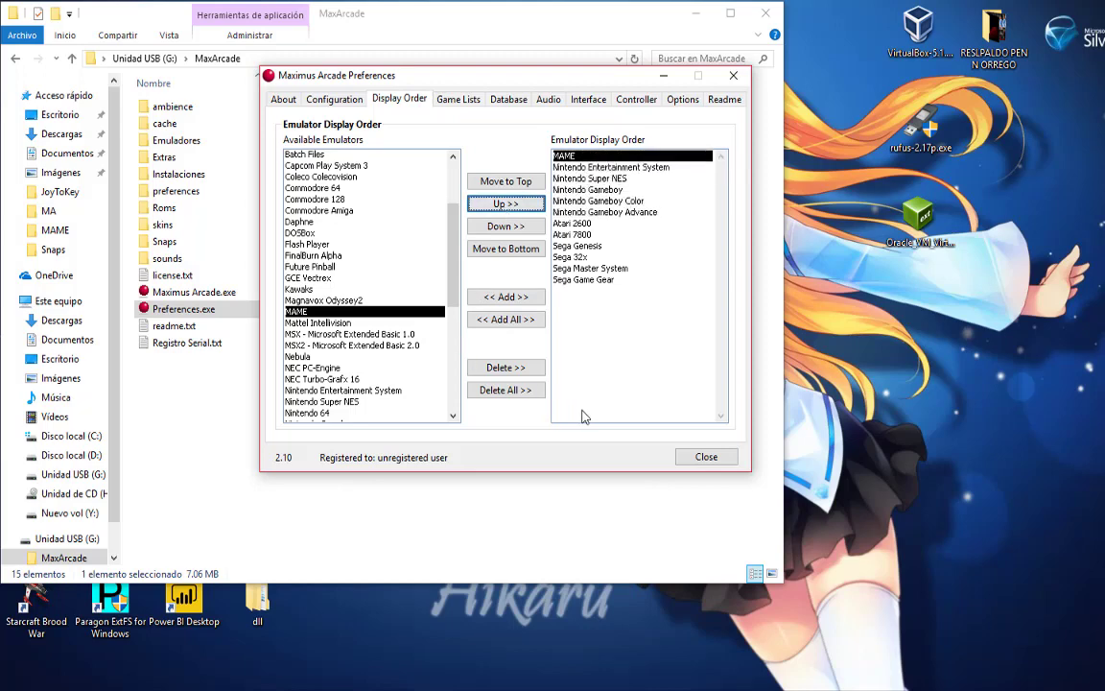
- Recheck MAME's folder paths, scan and launch settings, and close the preferences
left_click(317, 99)
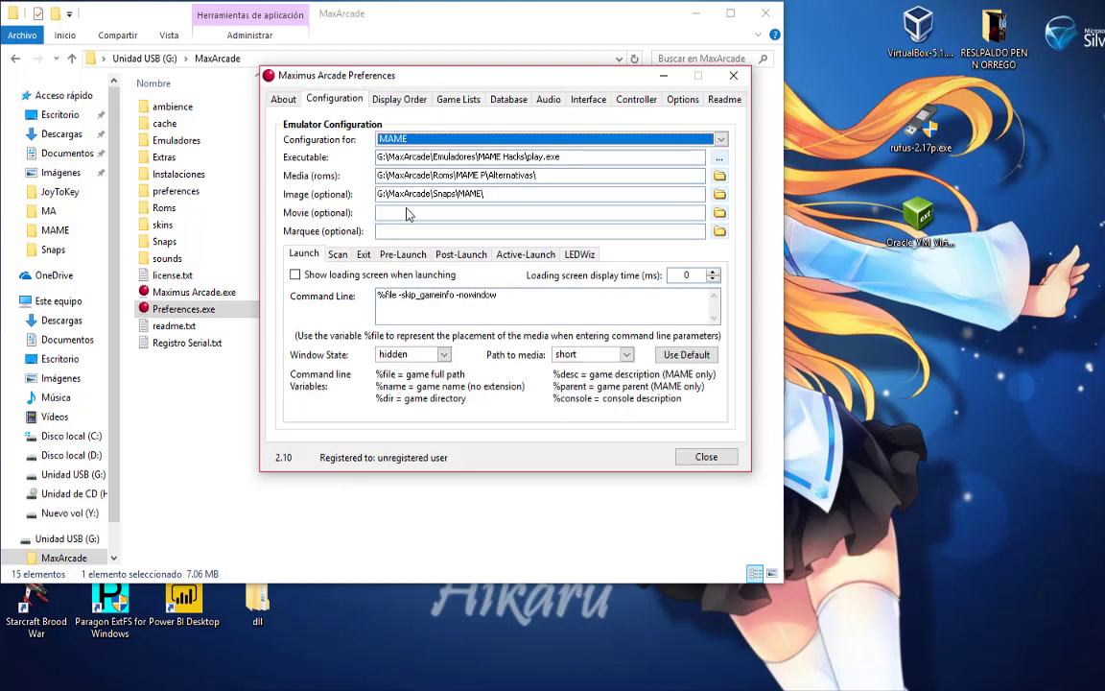
left_click(332, 257)
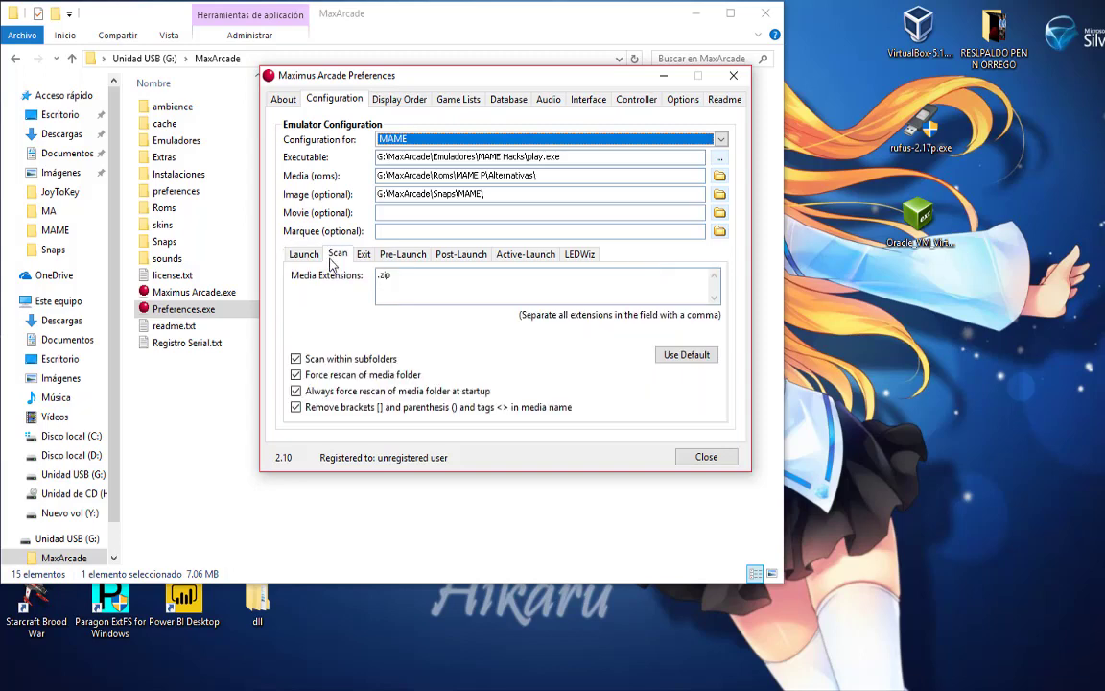
left_click(305, 256)
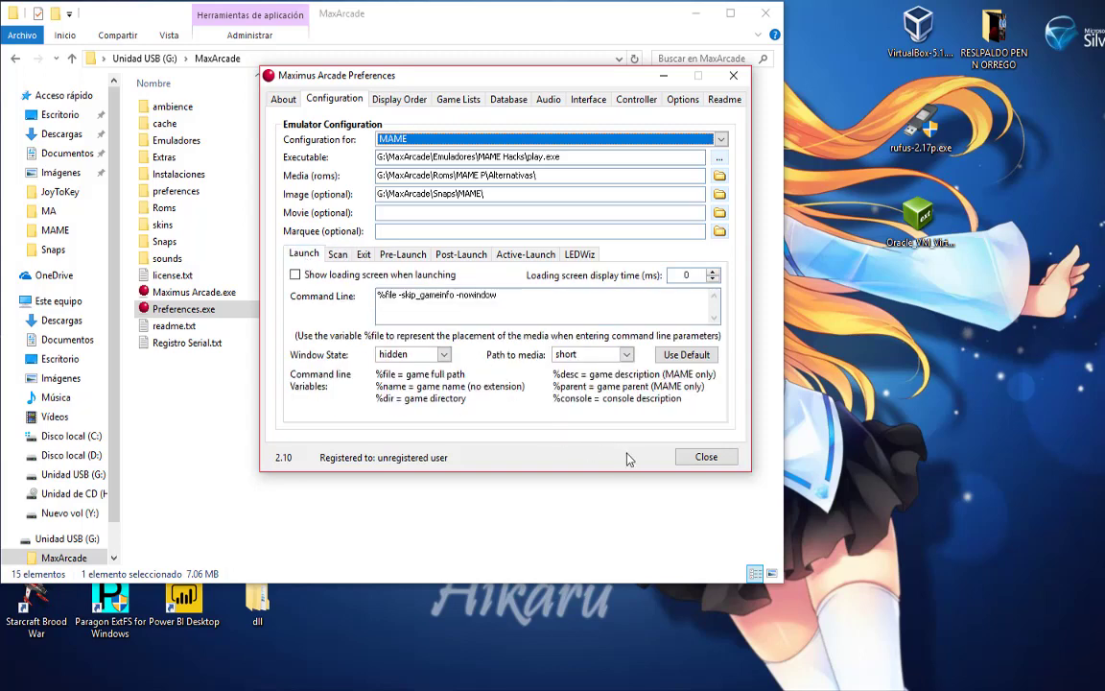
left_click(707, 458)
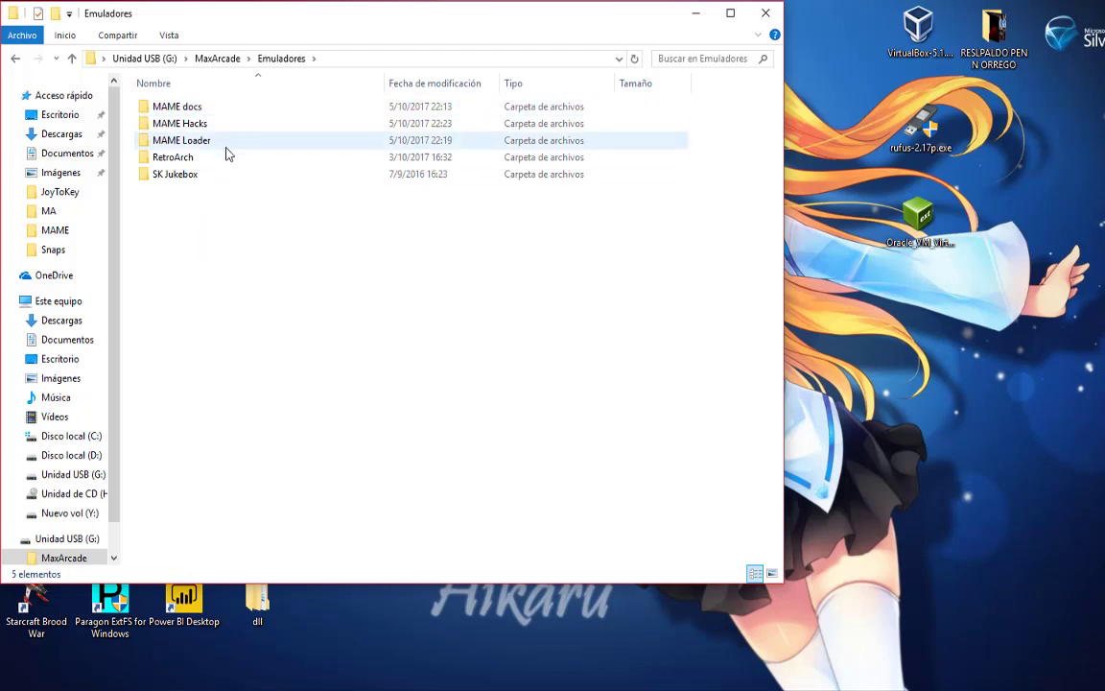
- Run play.exe from the MAME Hacks folder and browse for the emulator's ROMs directory
double_click(192, 123)
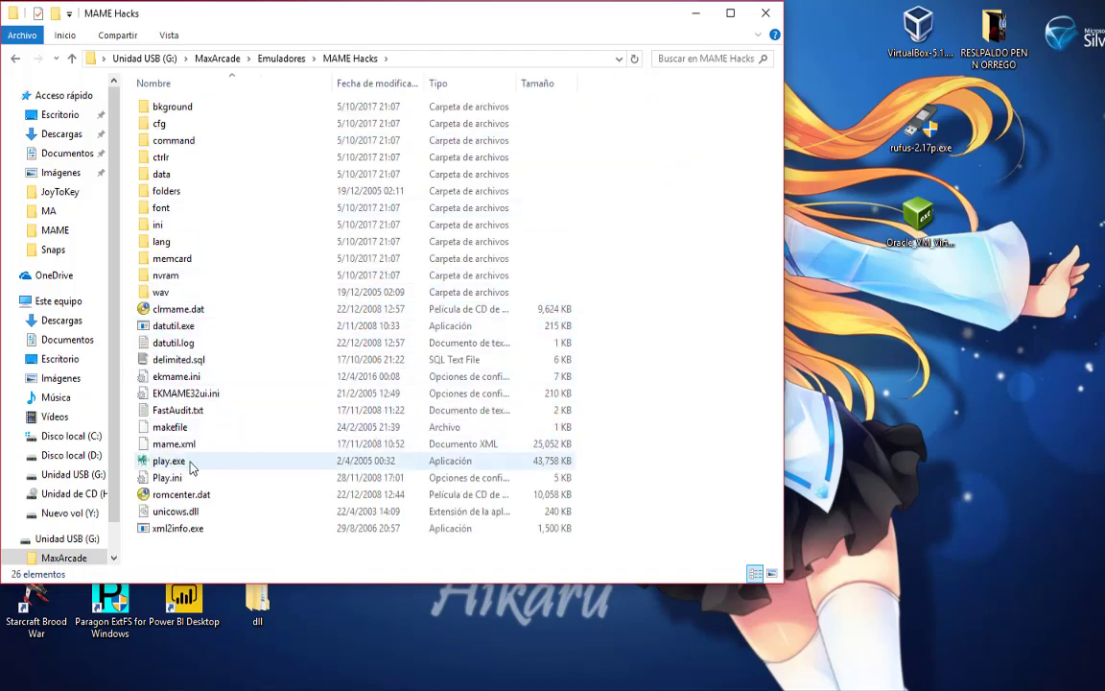
left_click(165, 467)
double_click(166, 464)
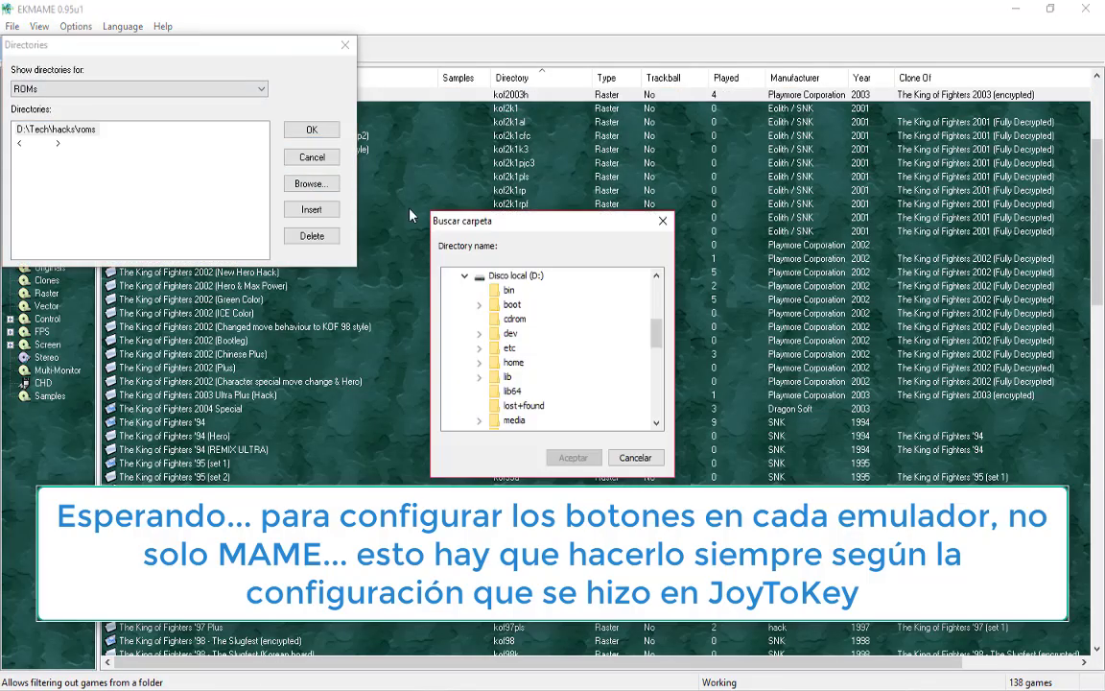
scroll(567, 337, "down", 5)
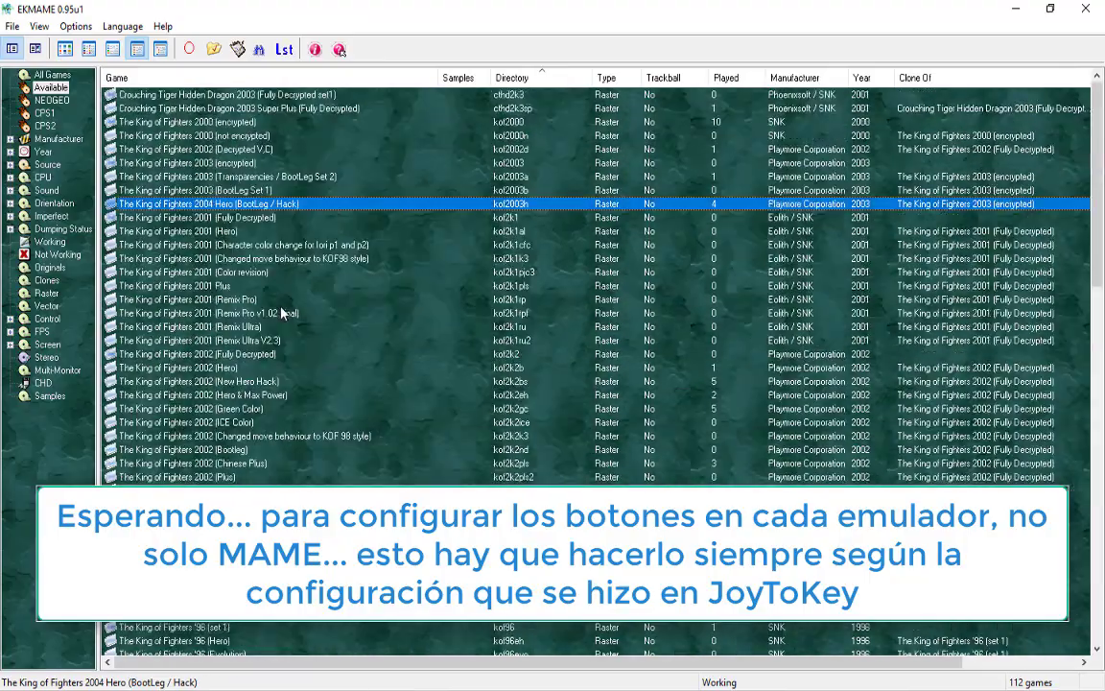
- Launch The King of Fighters 2000 (encrypted) and open its Player 1 controls
left_click(203, 123)
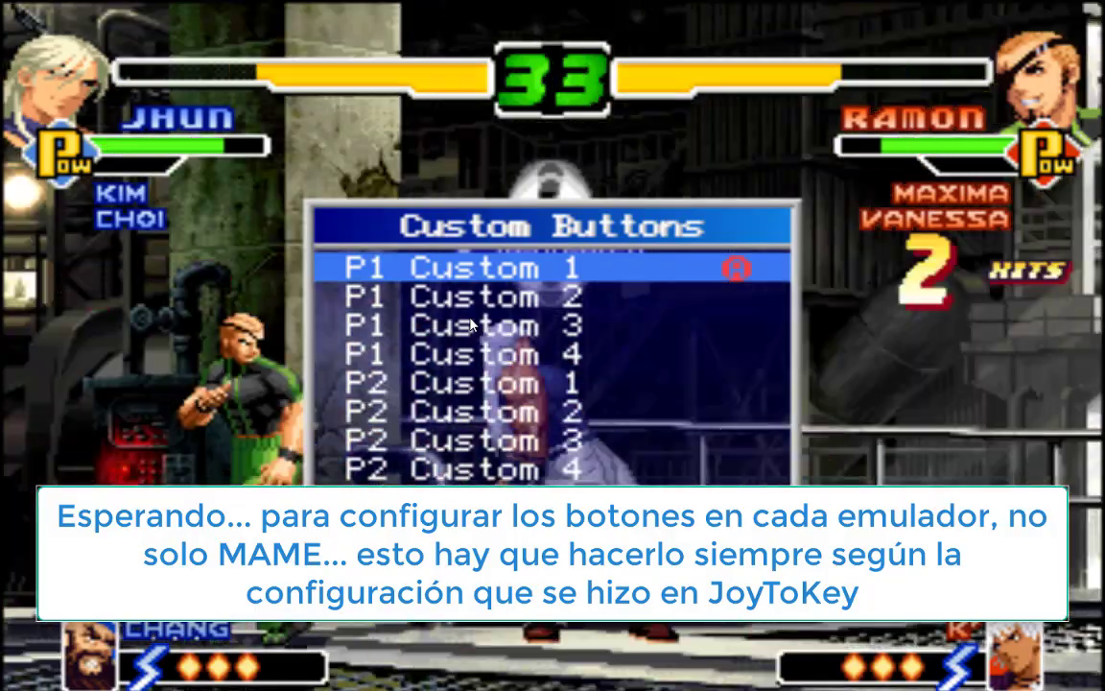
key("Down")
key("Down")
key("Down")
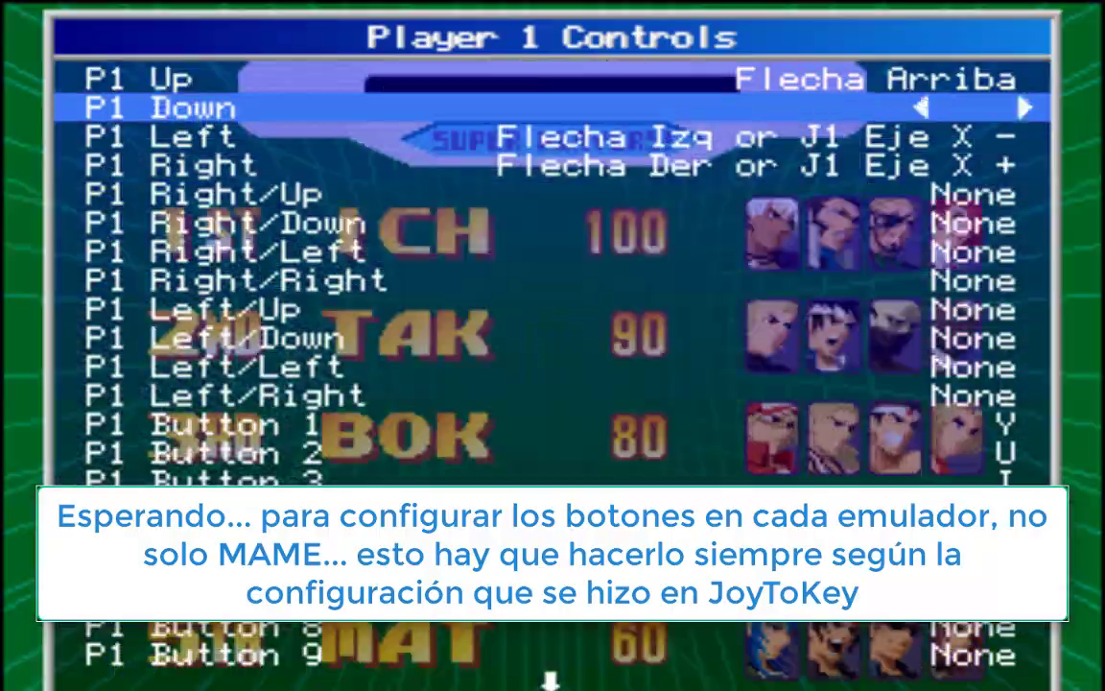
- Map Player 1's Down, Left and Right directions to the matching arrow keys
key("Down")
key("Down")
key("Return")
key("Left")
key("Down")
key("Return")
key("Right")
- Map Player 1's Button 1 to Z and Button 2 to X
key("Down")
key("Down")
key("Down")
key("Down")
key("Down")
key("Down")
key("Down")
key("Down")
key("Down")
key("Return")
key("z")
key("Down")
key("Return")
key("x")
key("Down")
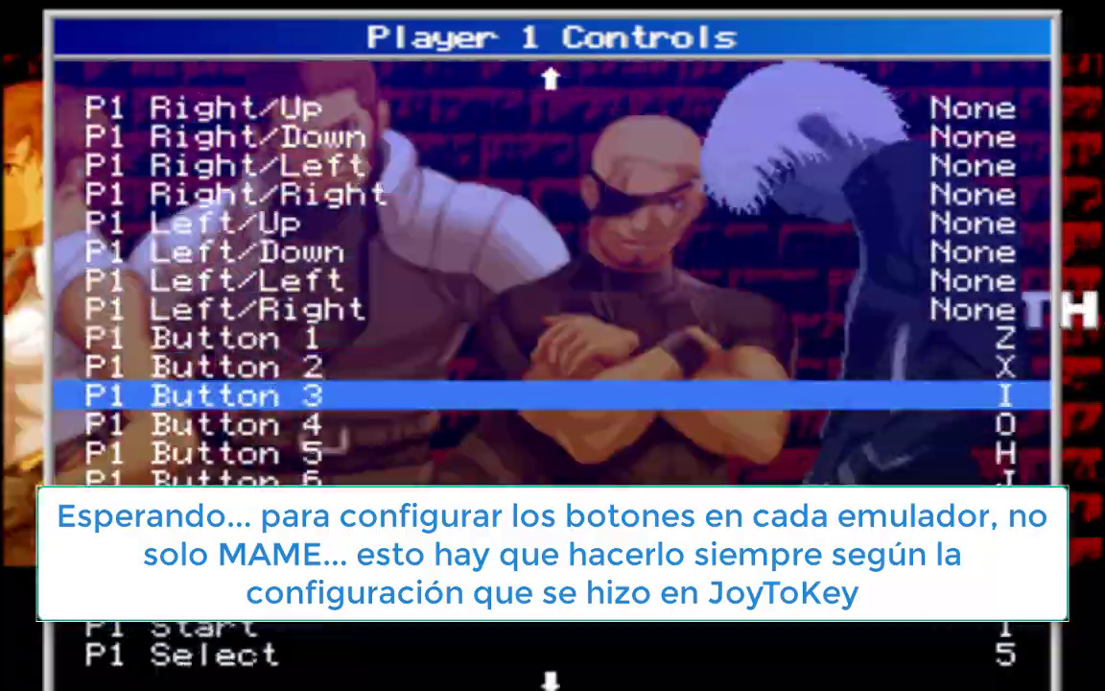
- Map Player 1's Buttons 3, 4, 5 and 6 to V, B, C and M
key("Return")
key("v")
key("Down")
key("Return")
key("b")
key("Down")
key("Return")
key("c")
key("Down")
key("Return")
key("m")
- Open the Player 2 controls and map the Up direction to W
key("Down")
key("Down")
key("Down")
key("Down")
key("Down")
key("Down")
key("Down")
key("Down")
key("Down")
key("Down")
key("Down")
key("Return")
key("Down")
key("Return")
key("Return")
key("w")
key("Down")
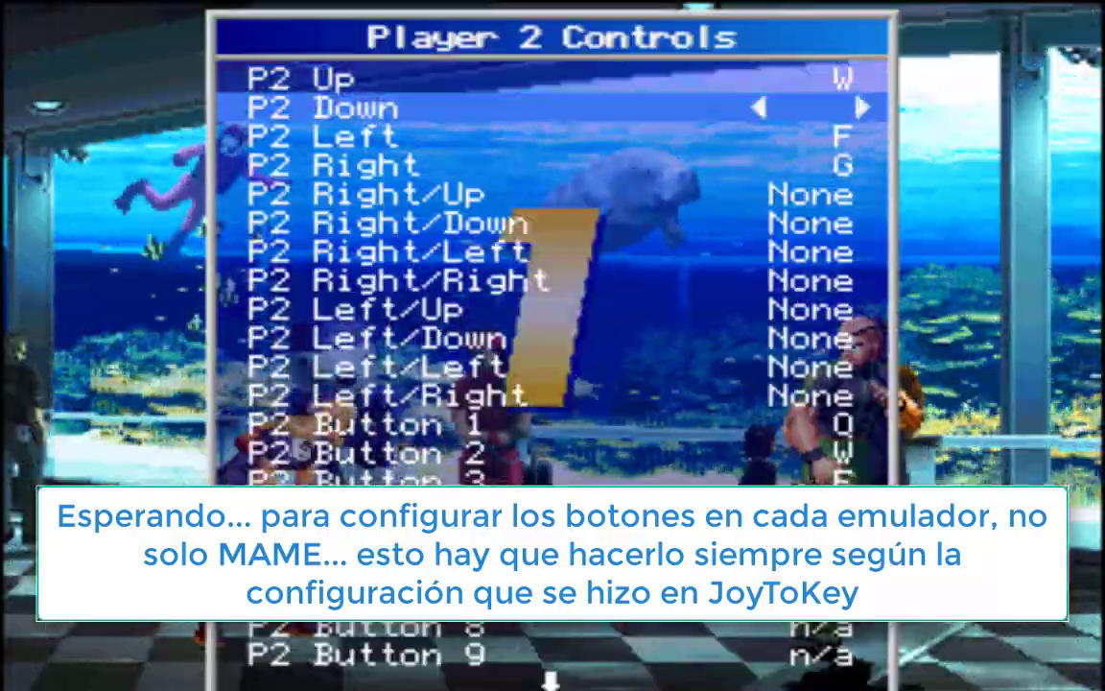
- Map Player 2's Button 1 to F and Button 2 to G
key("Down")
key("Down")
key("Down")
key("Down")
key("Down")
key("Down")
key("Down")
key("Down")
key("Down")
key("Down")
key("Down")
key("Return")
key("f")
key("Down")
key("Return")
key("g")
- Map Player 2's Buttons 3, 4, 5 and 6 to J, K, H and L, and return to the game
key("Down")
key("Return")
key("j")
key("Down")
key("Return")
key("k")
key("Down")
key("Down")
key("Return")
key("l")
key("Up")
key("Return")
key("h")
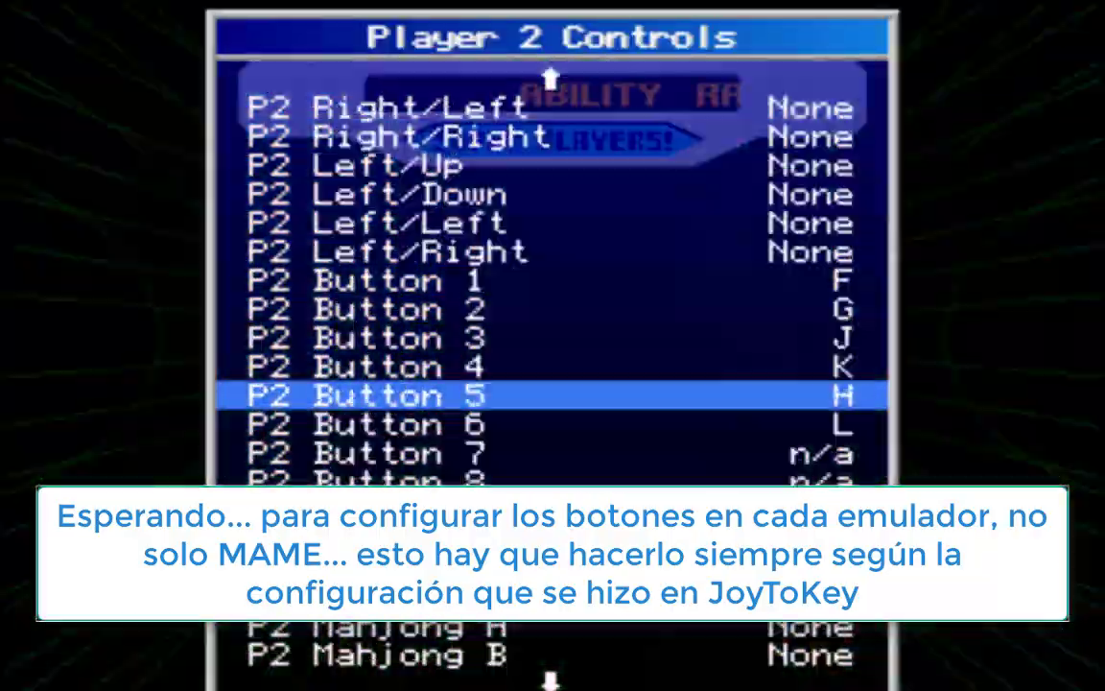
key("Escape")
key("Escape")
key("Escape")
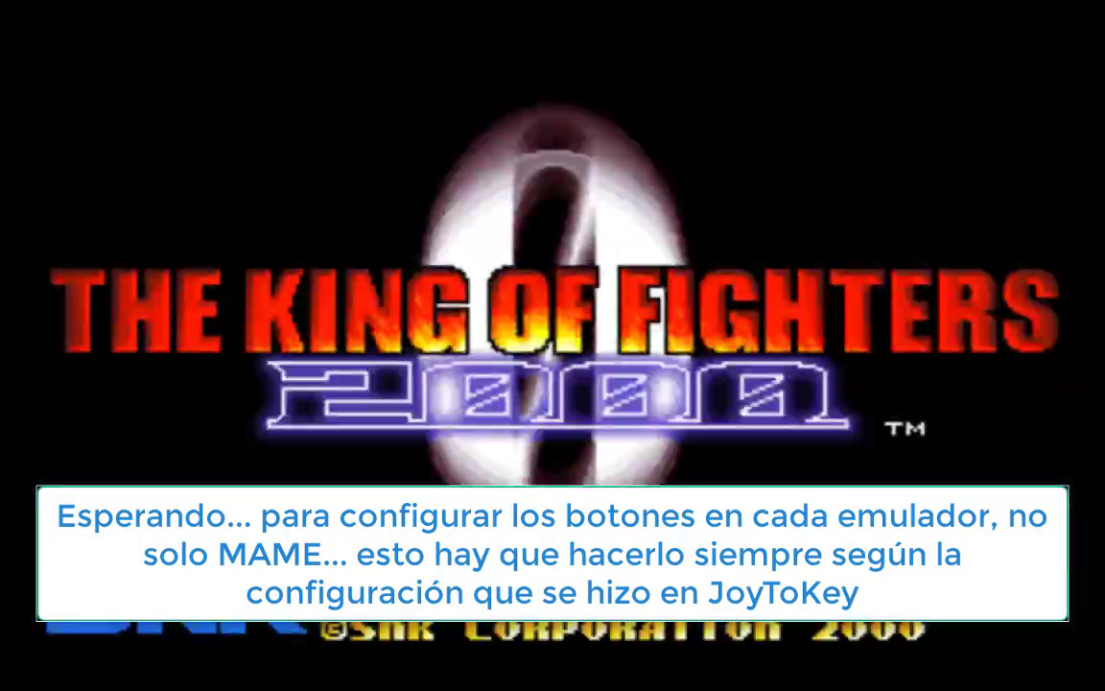
- Open MAME's Other Controls list and examine its key assignments from Double Up through the Hold entries
key("Tab")
key("Down")
key("Down")
key("Down")
key("Down")
key("Up")
key("Up")
key("Up")
key("Up")
key("Return")
key("Up")
key("Up")
key("Return")
key("Down")
key("Down")
key("Down")
key("Down")
key("Down")
key("Down")
key("Down")
key("Down")
key("Down")
key("Down")
key("Down")
key("Up")
key("Up")
key("Up")
key("Up")
key("Up")
key("Up")
key("Up")
key("Up")
key("Up")
key("Up")
key("Down")
key("Down")
key("Down")
key("Down")
key("Down")
key("Down")
key("Down")
key("Down")
key("Down")
key("Down")
key("Down")
key("Down")
key("Down")
key("Down")
key("Down")
key("Down")
key("Down")
key("Down")
key("Down")
key("Down")
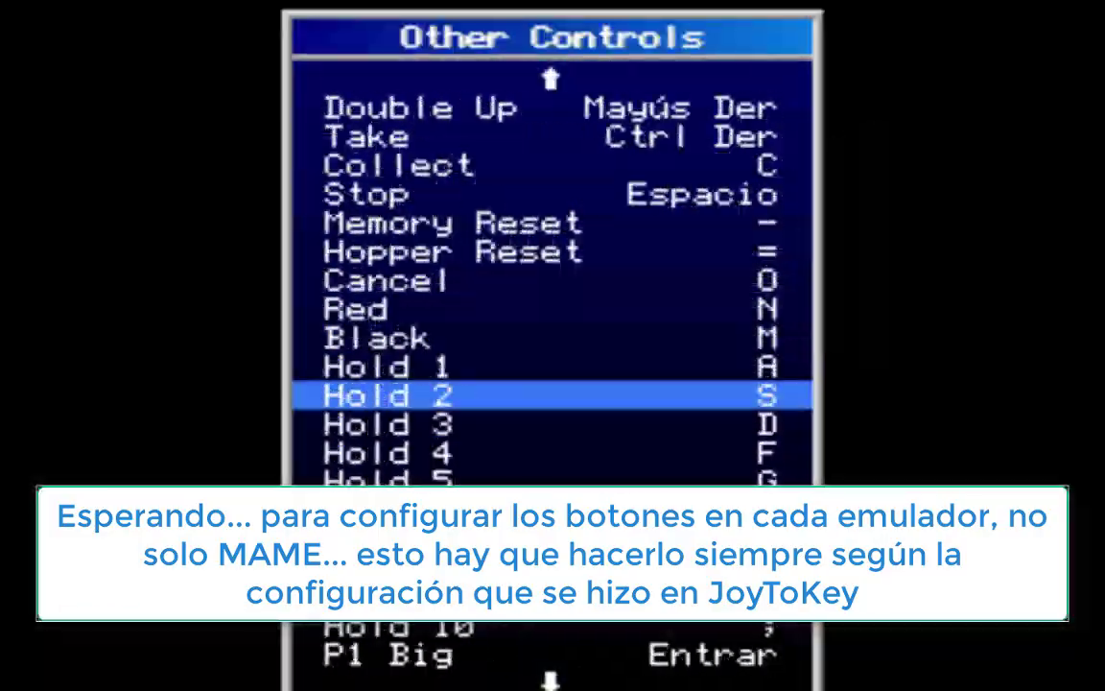
- Open the User Interface controls and open the UI Cancel assignment for editing
key("Escape")
key("Down")
key("Down")
key("Return")
key("Down")
key("Down")
key("Down")
key("Down")
key("Down")
key("Down")
key("Down")
key("Down")
key("Down")
key("Down")
key("Down")
key("Down")
key("Down")
key("Down")
key("Down")
key("Down")
key("Down")
key("Down")
key("Down")
key("Down")
key("Up")
key("Up")
key("Up")
key("Up")
key("Up")
key("Up")
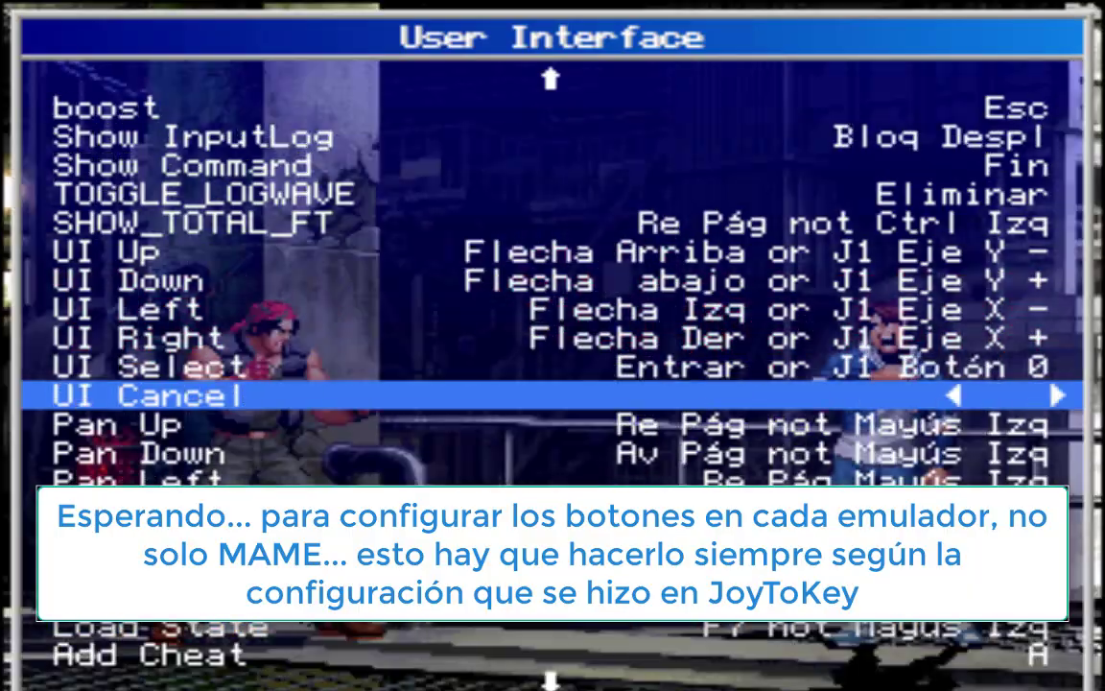
key("Tab")
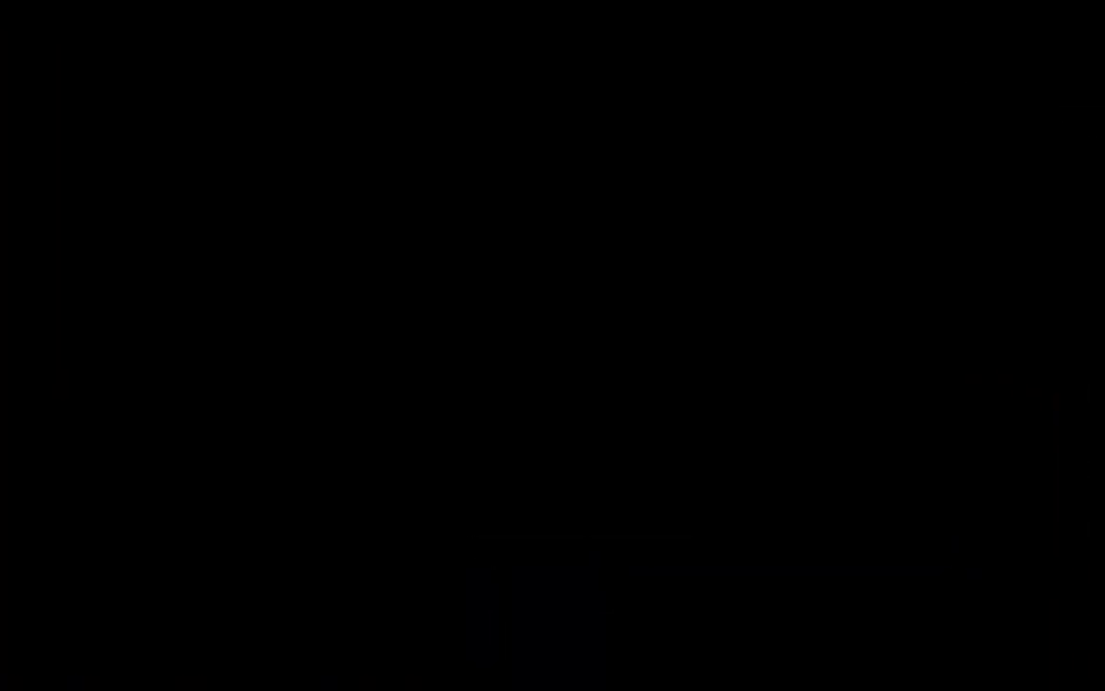
- Switch to the Metal Slug 5 Plus game and start it as Player 1, skipping the how-to-play screen
key("alt+Tab")
key("alt+Tab")
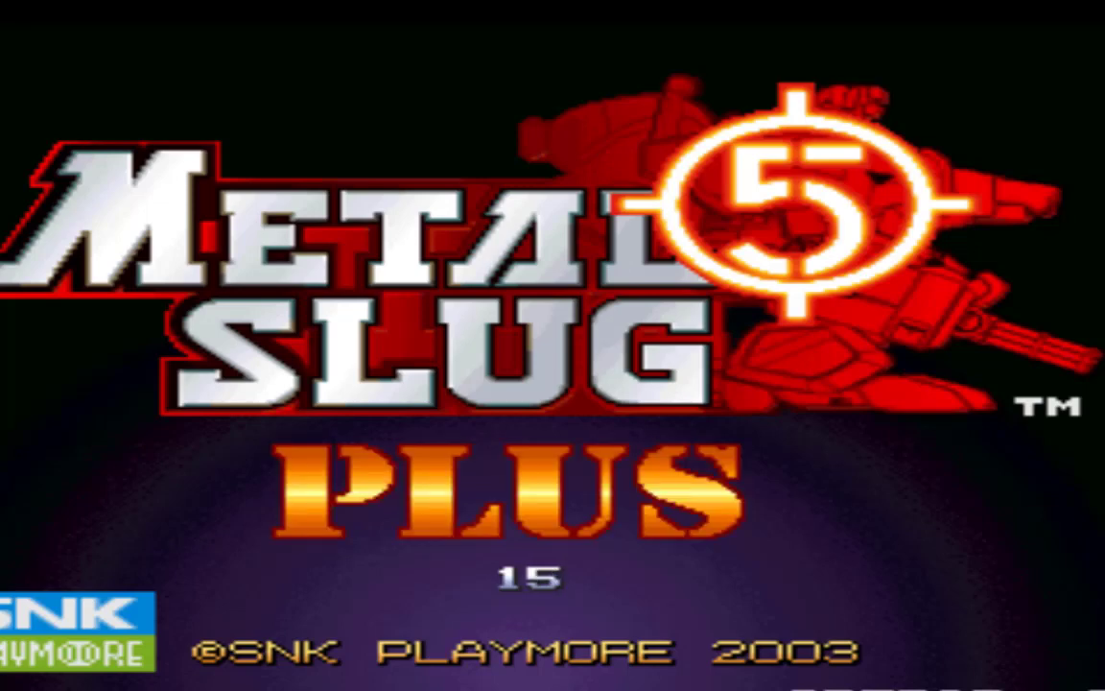
key("1")
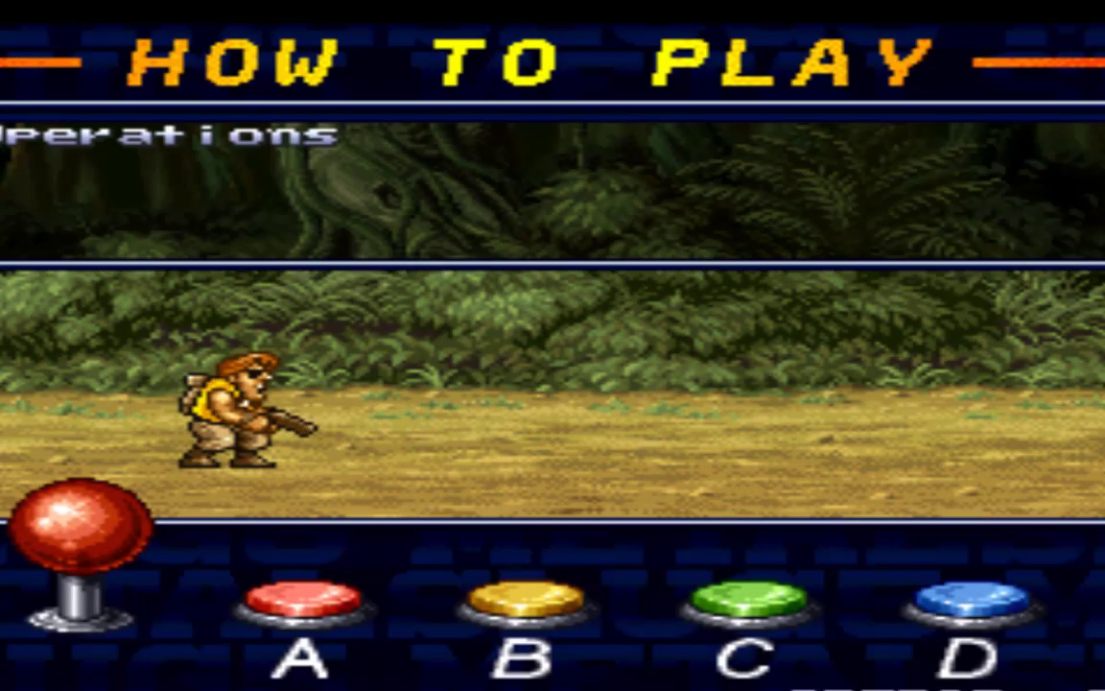
key("1")
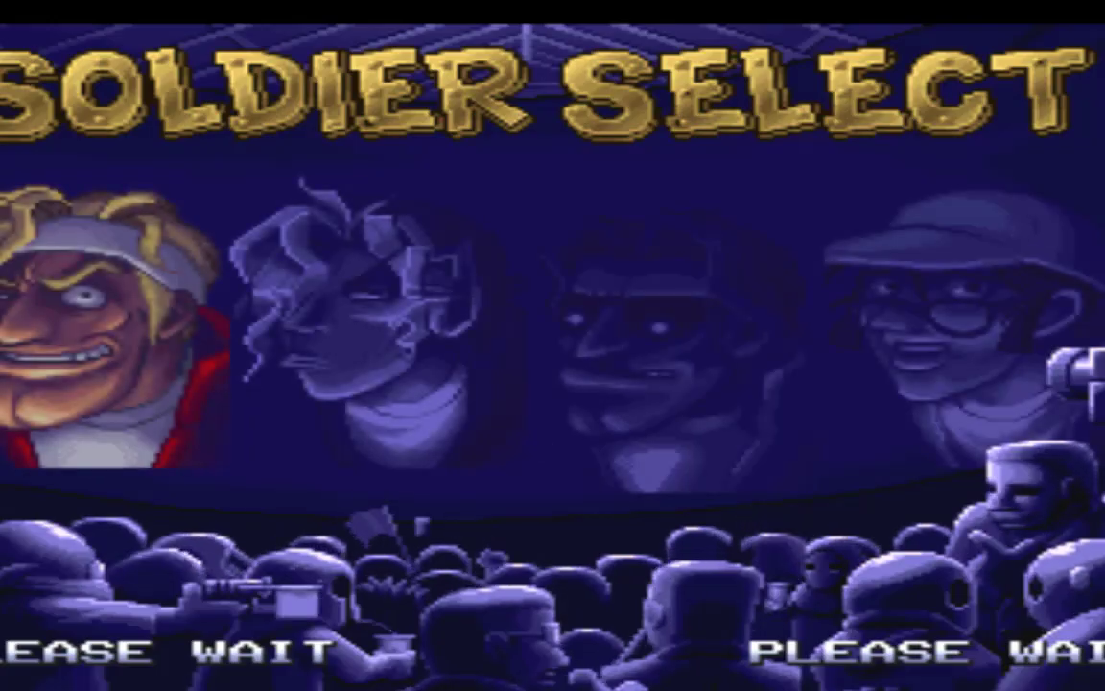
- Test Player 1's left and right directions on the soldier selection screen, then Button 1 on Eri
key("Right")
key("Left")
key("Left")
key("Left")
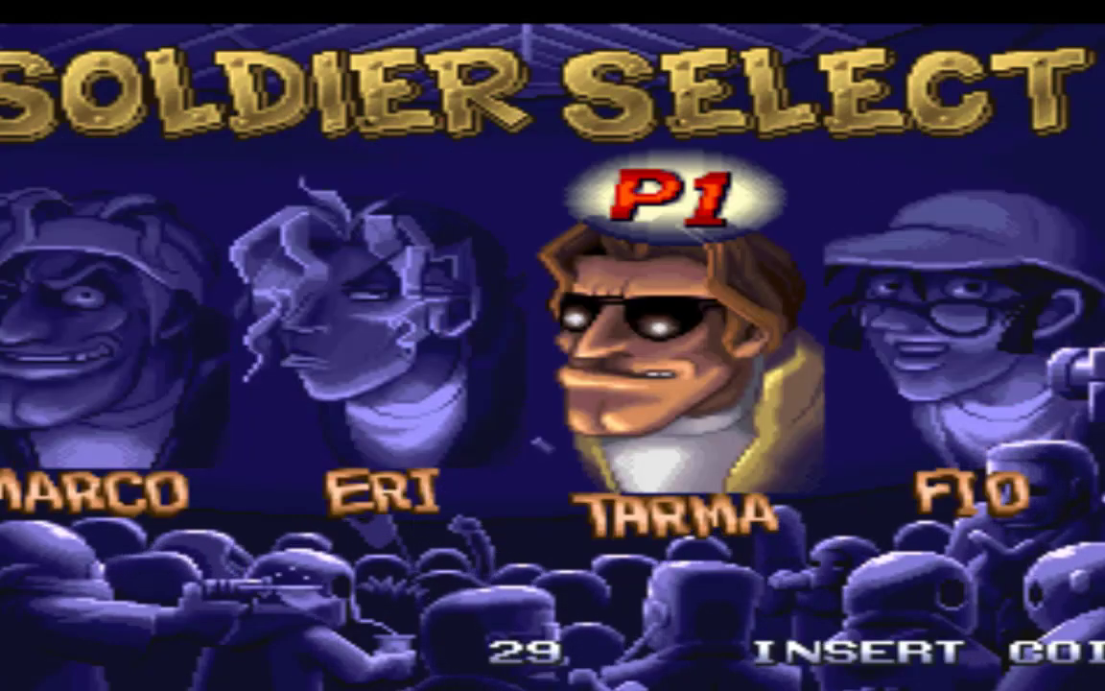
key("Left")
key("Left")
key("Right")
key("Right")
key("Right")
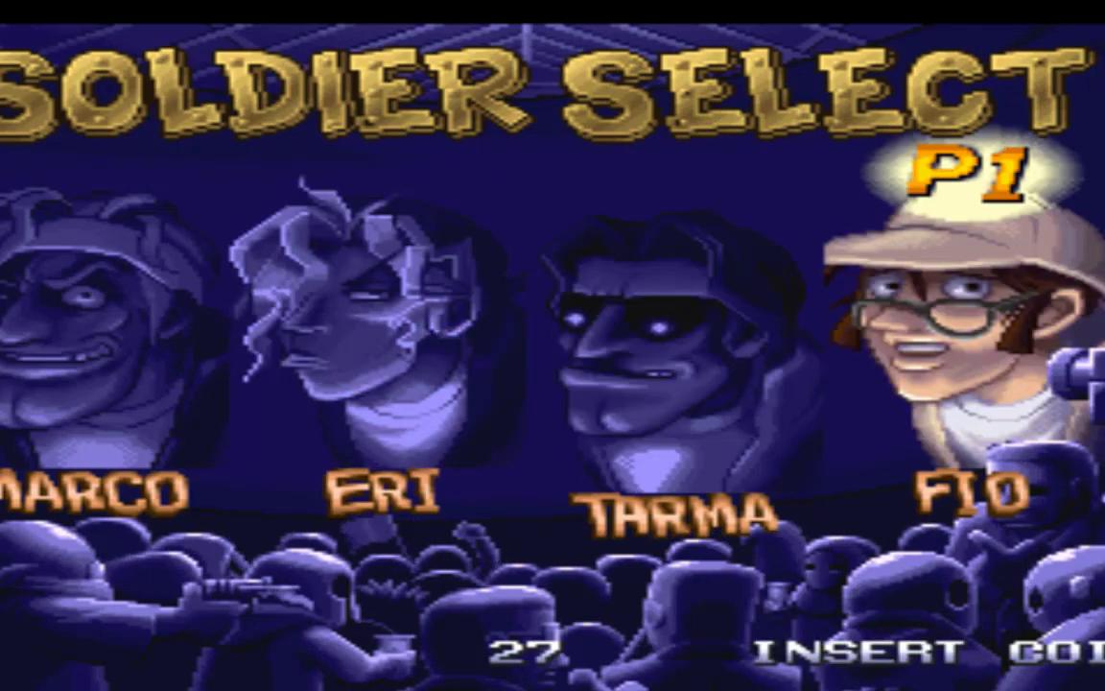
key("Right")
key("Left")
key("Right")
key("Right")
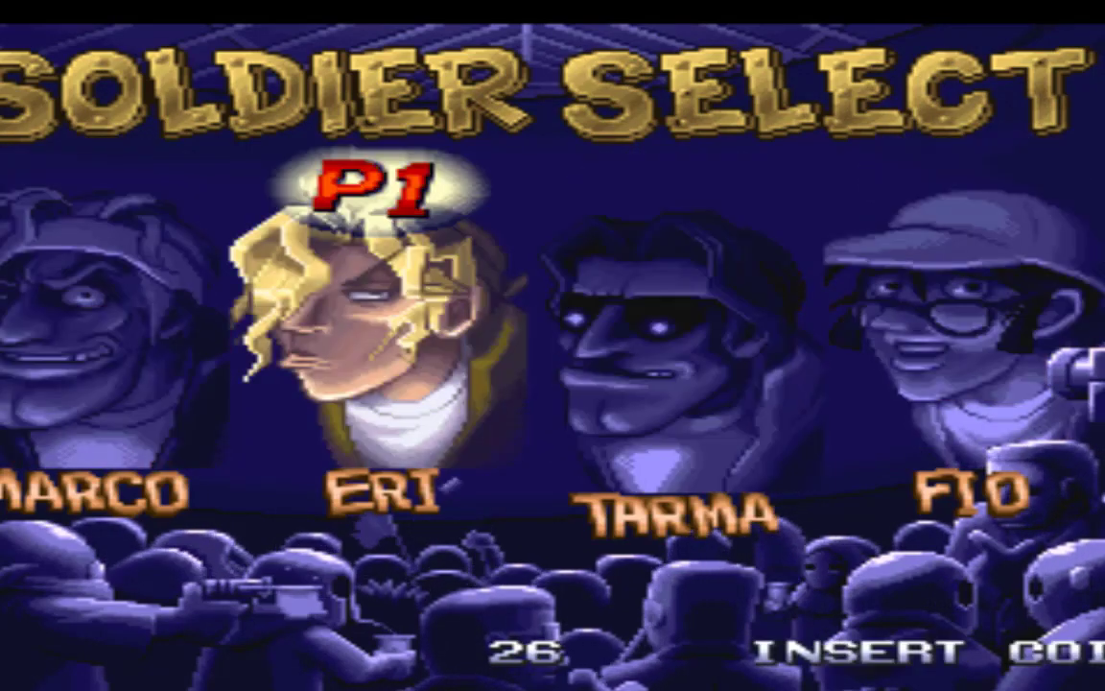
key("z")
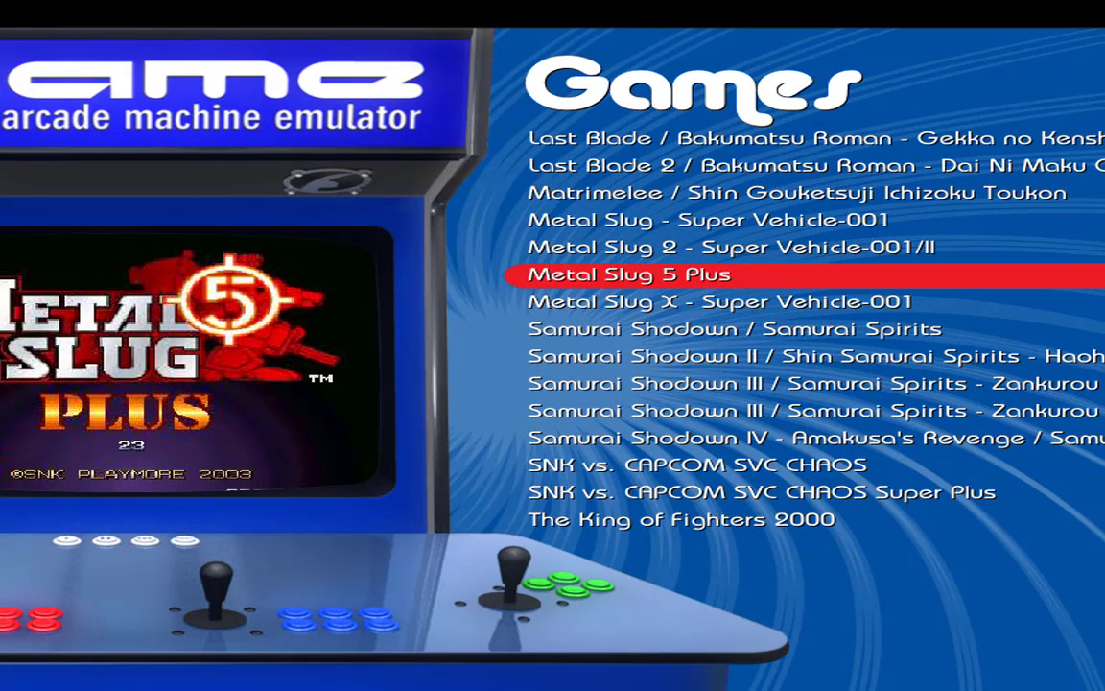
- Browse the MAME game list in Maximus Arcade from Matrimelee down to The King of Fighters 2000
key("Up")
key("Up")
key("Up")
key("Up")
key("Up")
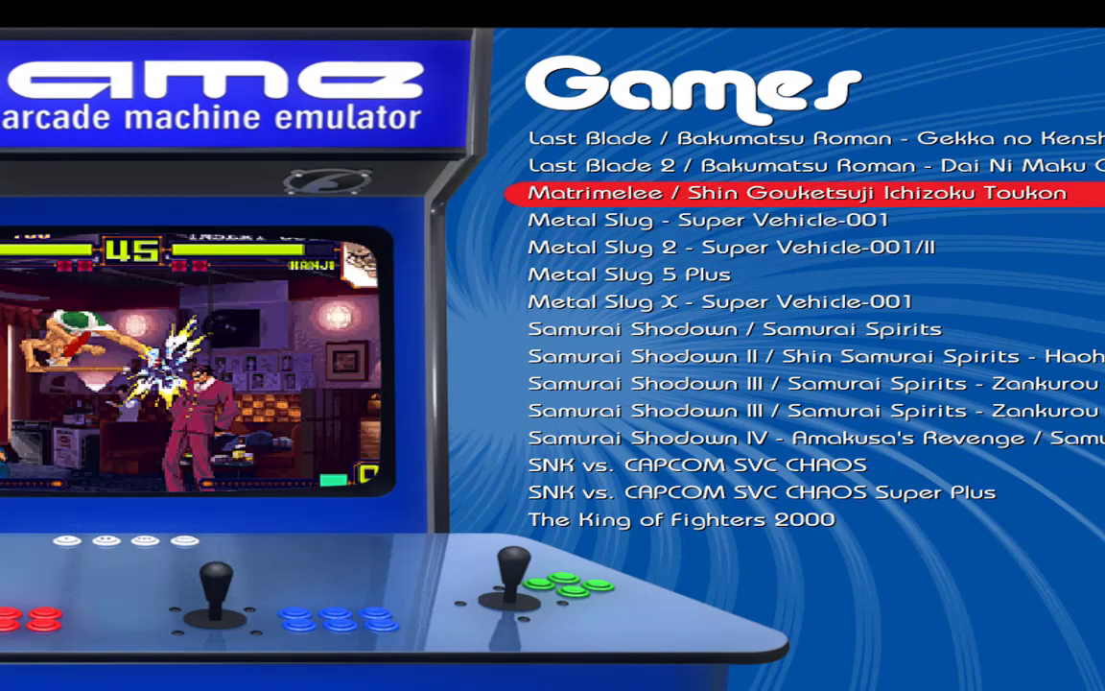
key("Down")
key("Down")
key("Down")
key("Down")
key("Down")
key("Down")
key("Down")
key("Down")
key("Down")
key("Down")
key("Down")
key("Down")
key("Down")
key("Down")
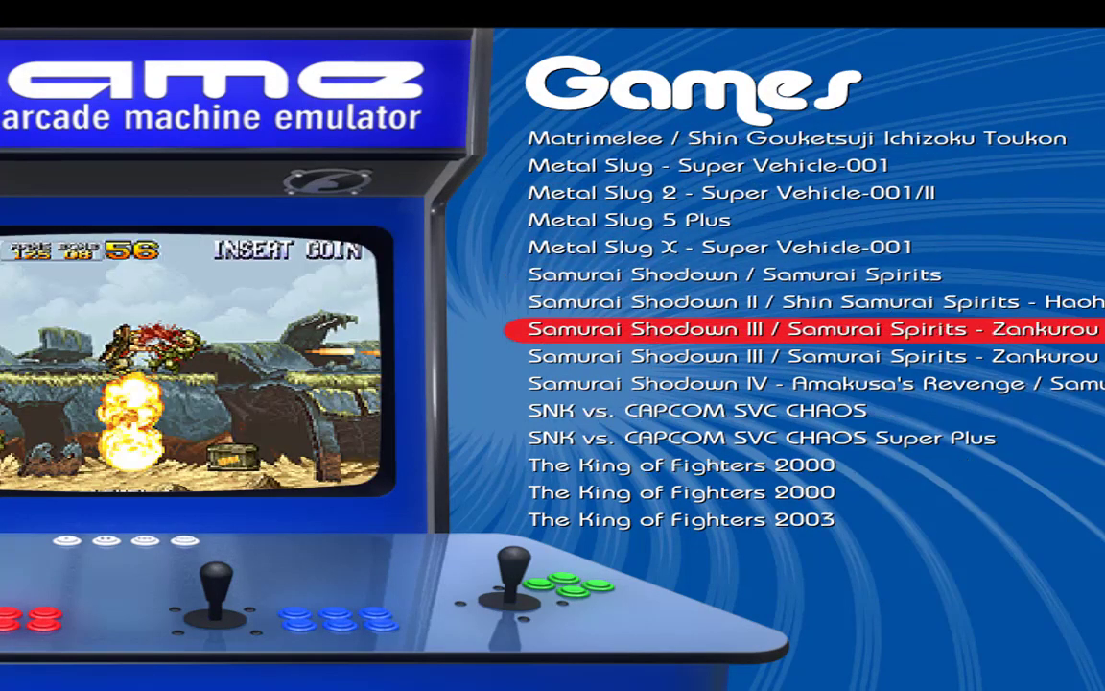
- Exit the Maximus Arcade frontend and minimize the browser window behind the MaxArcade folder
right_click(856, 537)
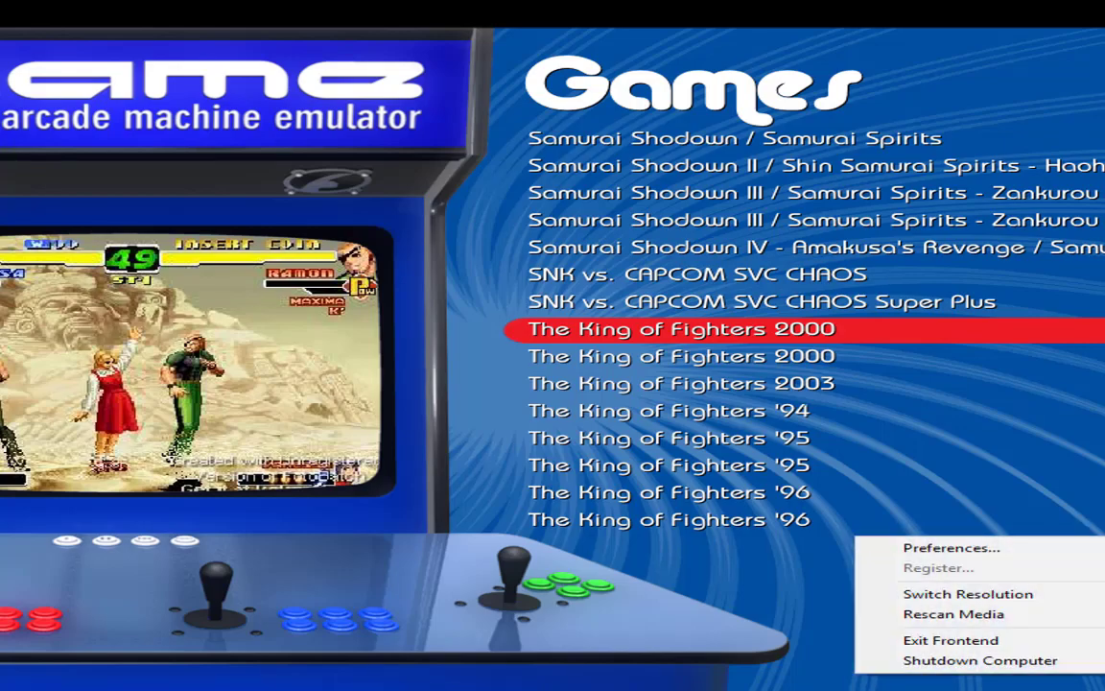
left_click(1018, 650)
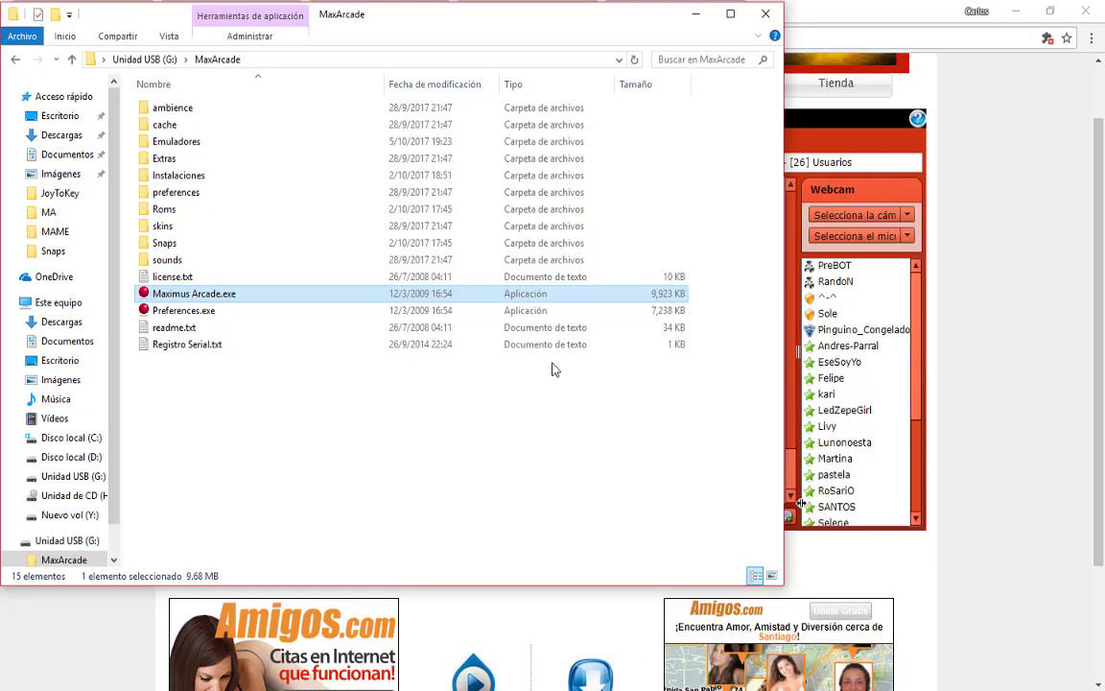
left_click(1016, 11)
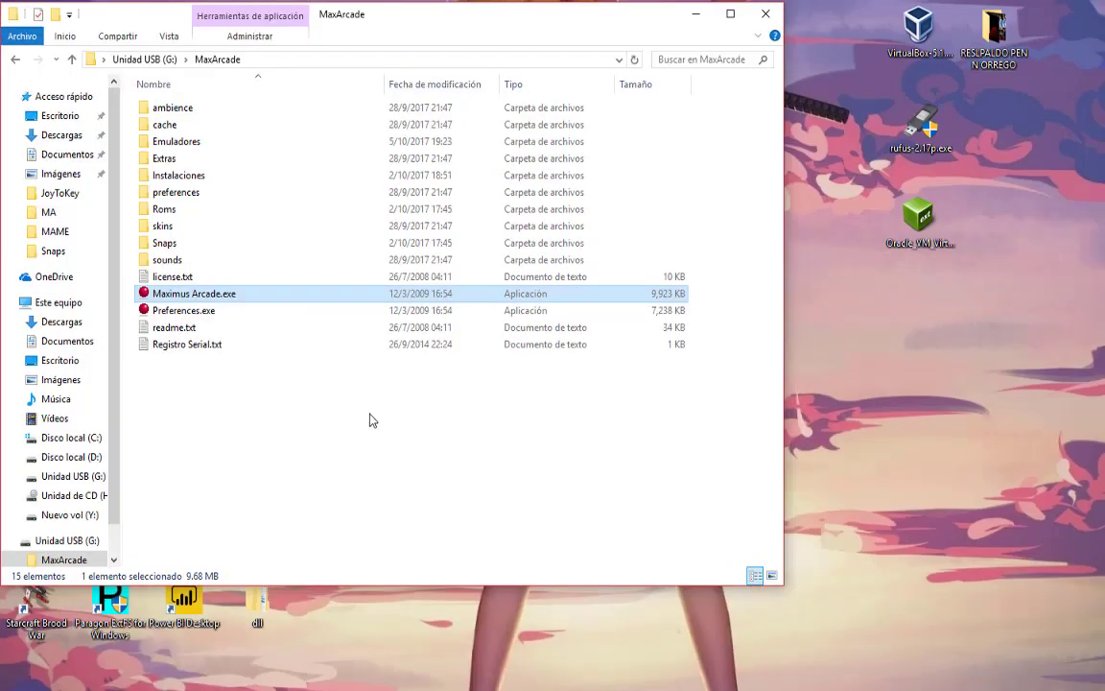
- Open Preferences.exe from the MaxArcade folder and select Texas Instruments TI-99/4 as the emulator to configure
double_click(197, 310)
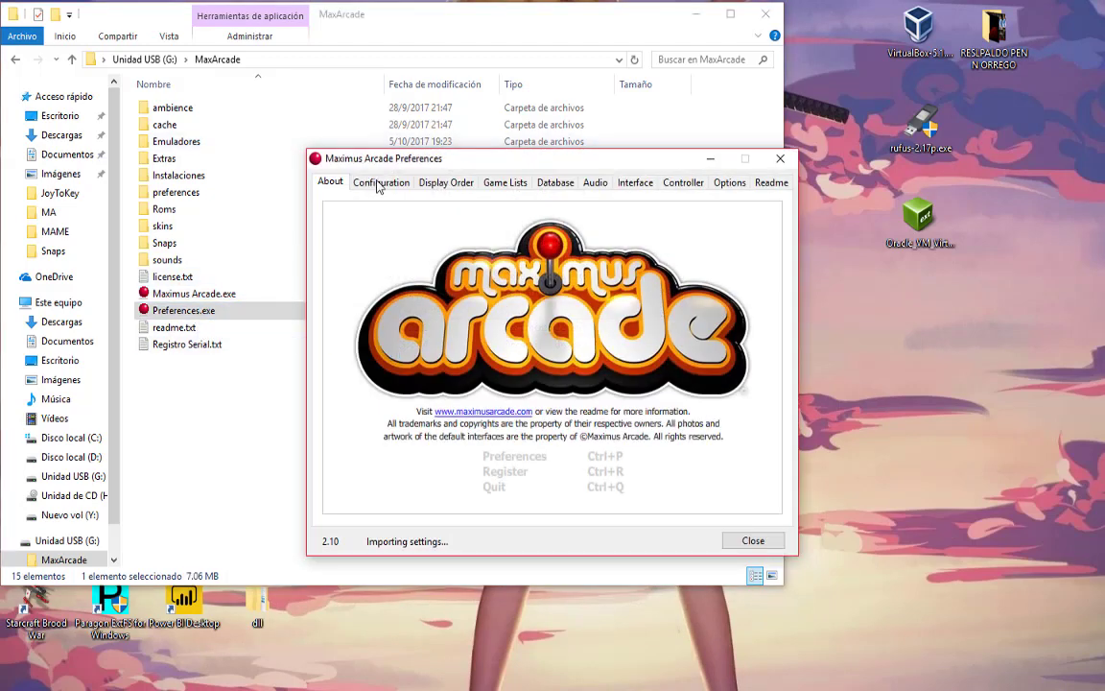
left_click(389, 183)
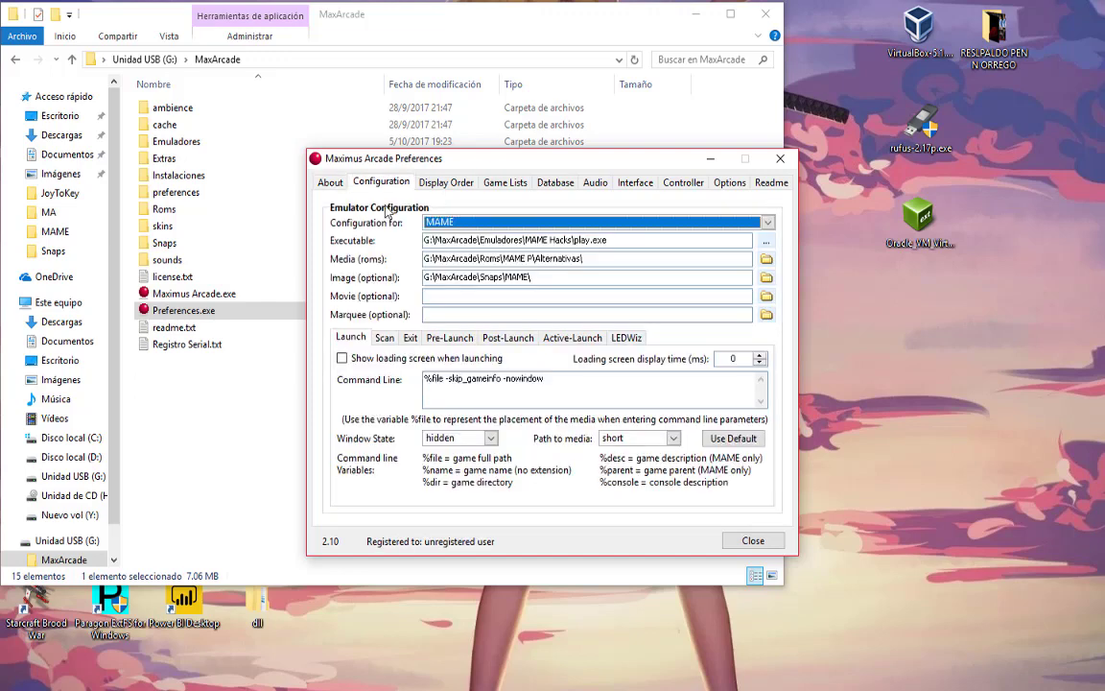
left_click(686, 222)
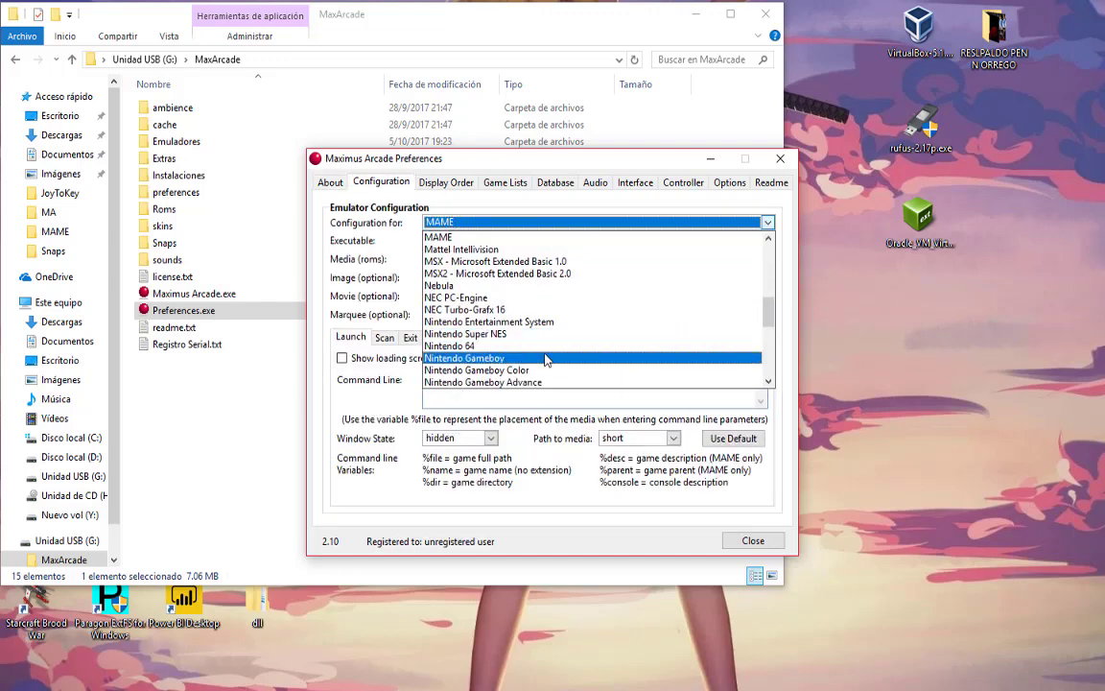
scroll(544, 359, "down", 10)
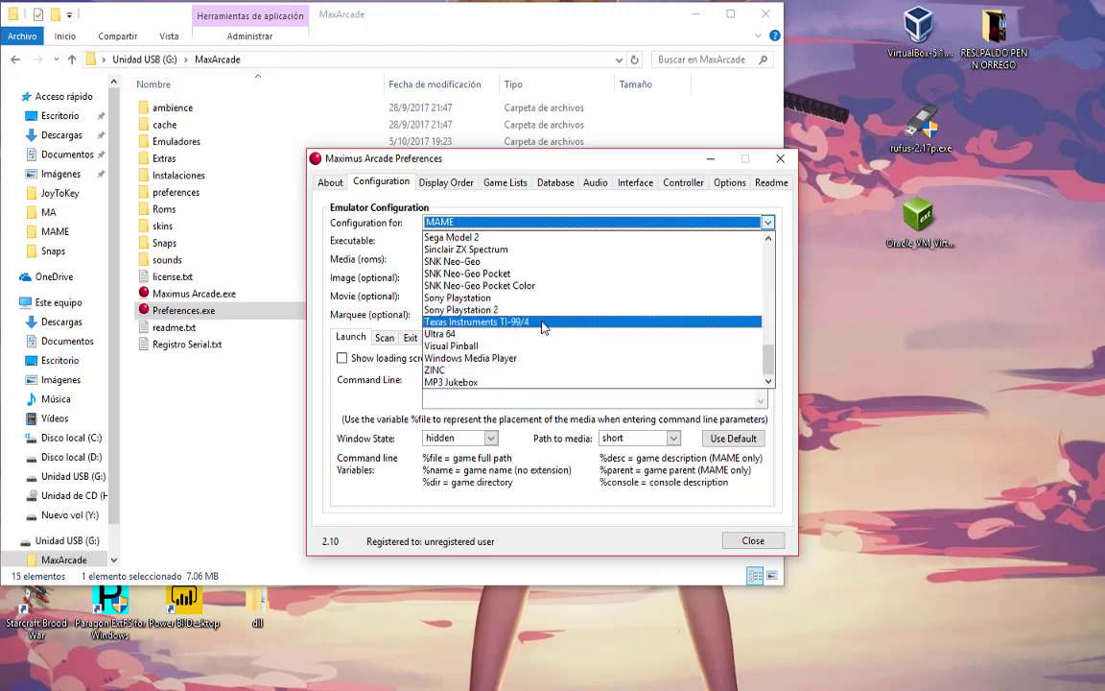
scroll(543, 329, "up", 1)
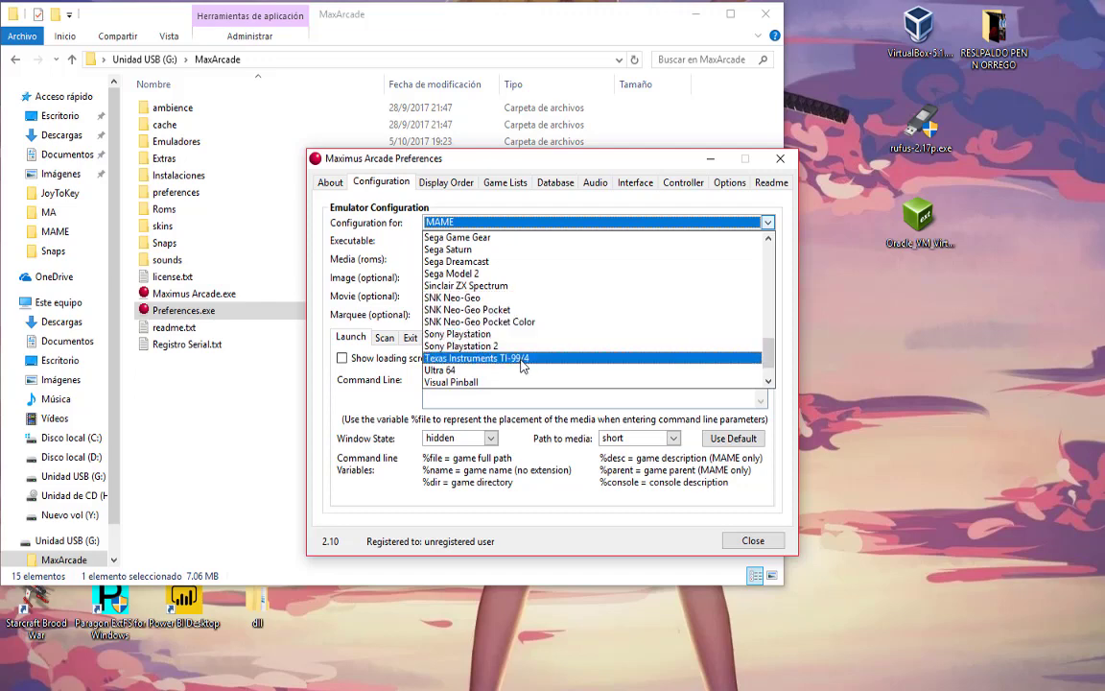
scroll(523, 363, "up", 13)
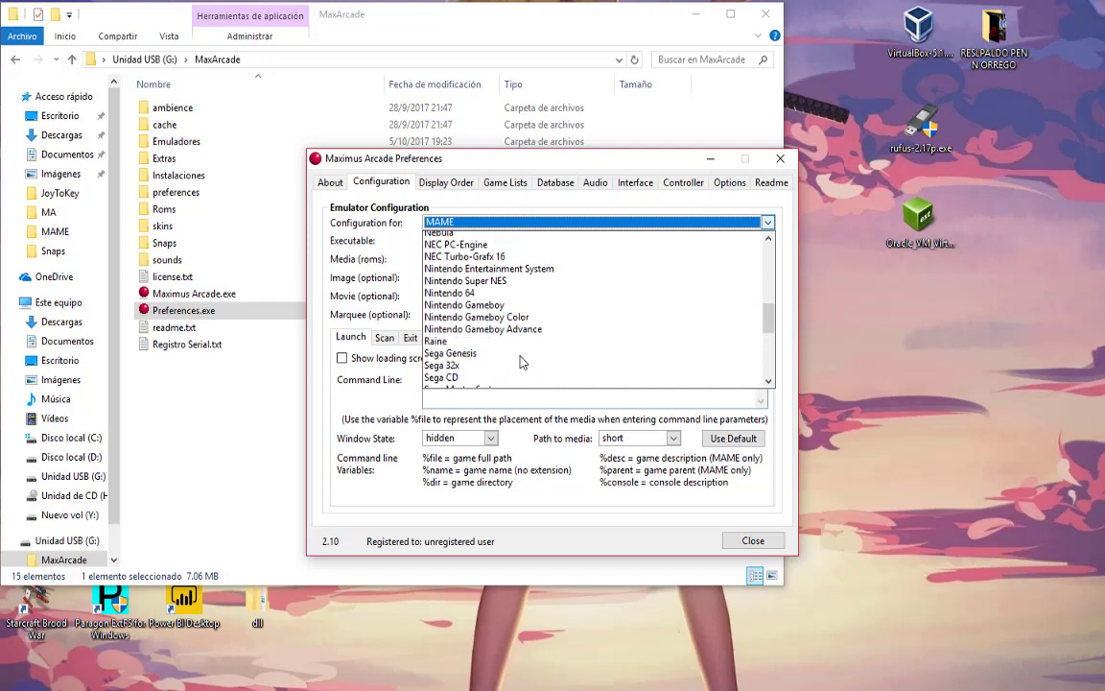
scroll(523, 363, "up", 1)
scroll(521, 370, "down", 15)
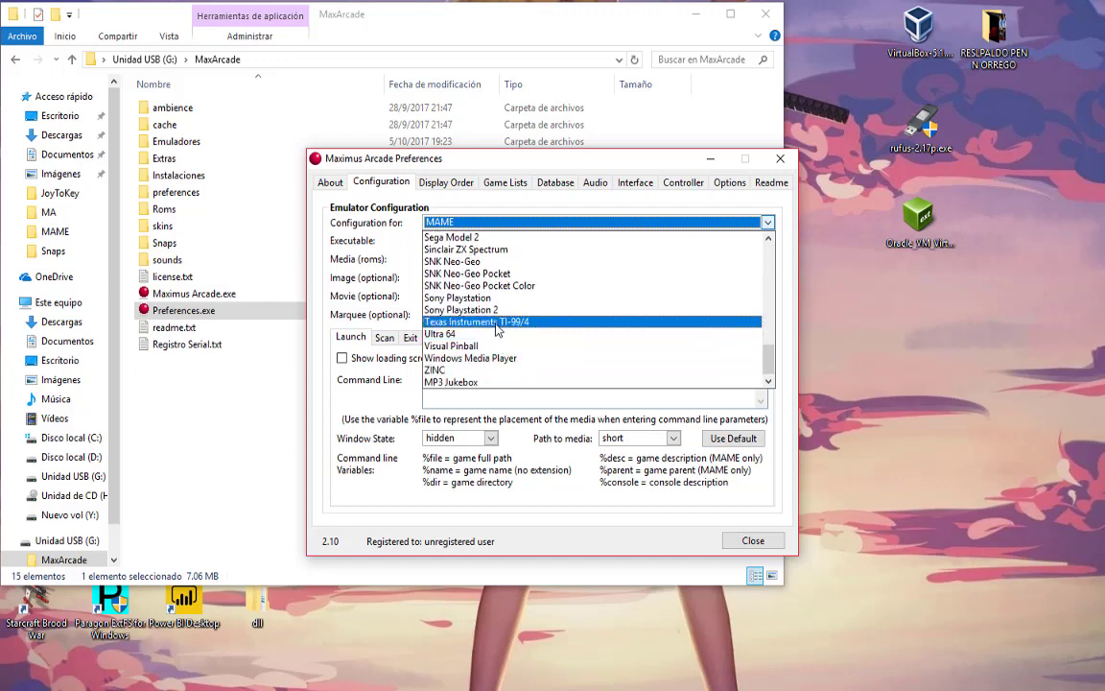
left_click(460, 321)
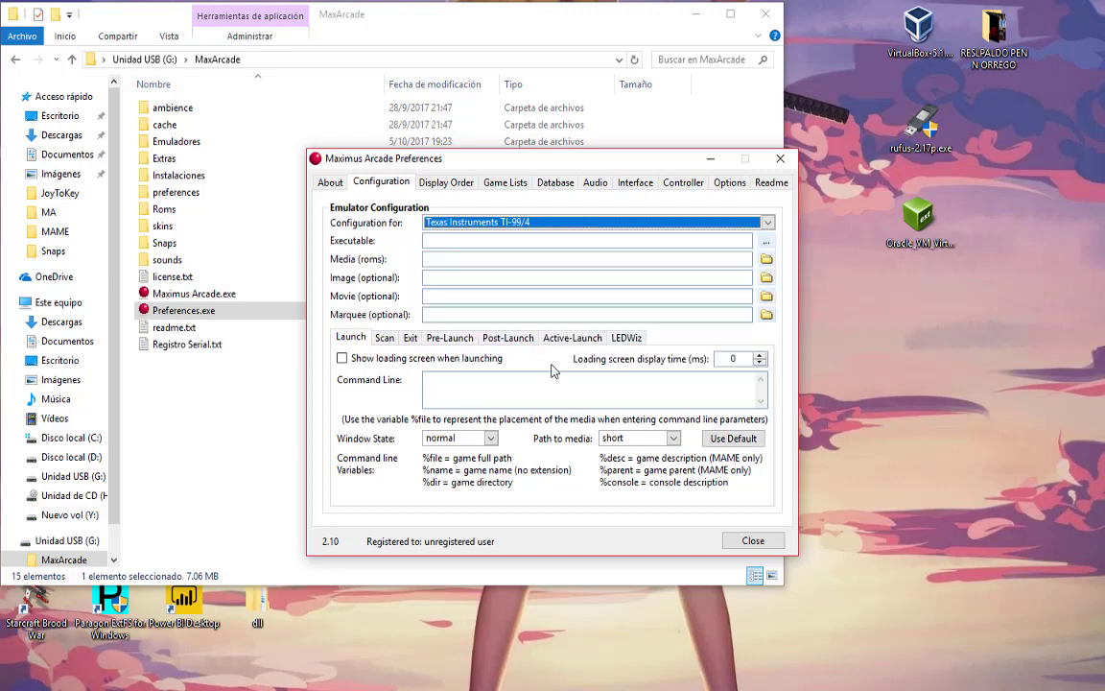
- Set the Texas Instruments TI-99/4 executable to mamedui32.exe from the Emuladores\MAME Loader folder
left_click(766, 242)
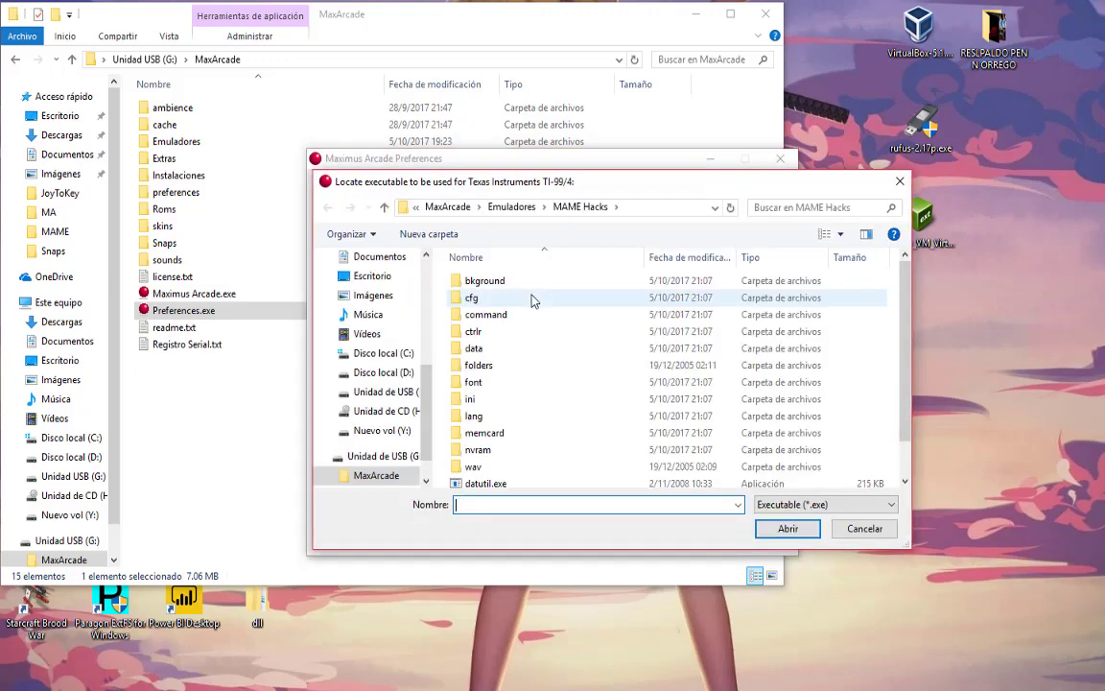
scroll(554, 358, "down", 1)
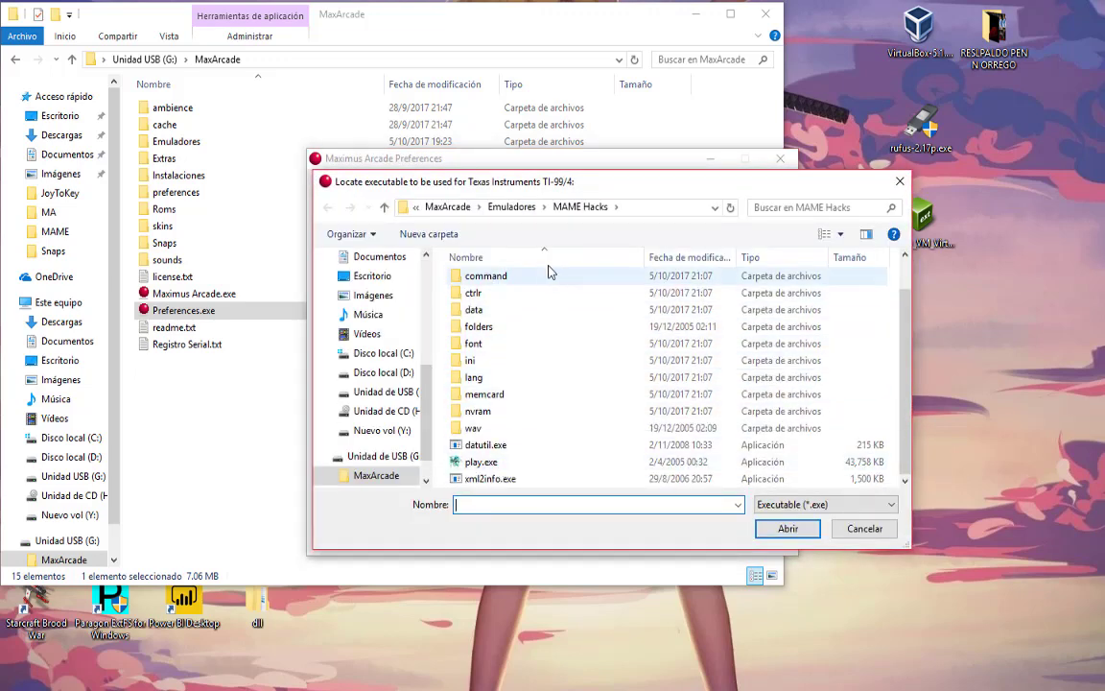
left_click(510, 206)
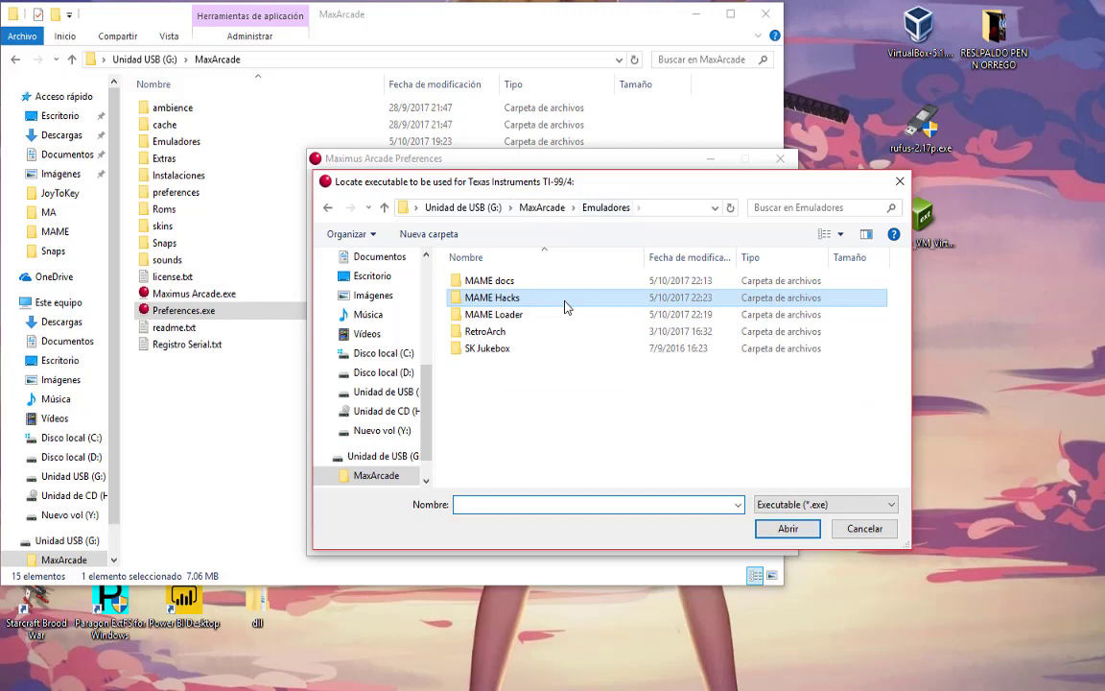
double_click(509, 322)
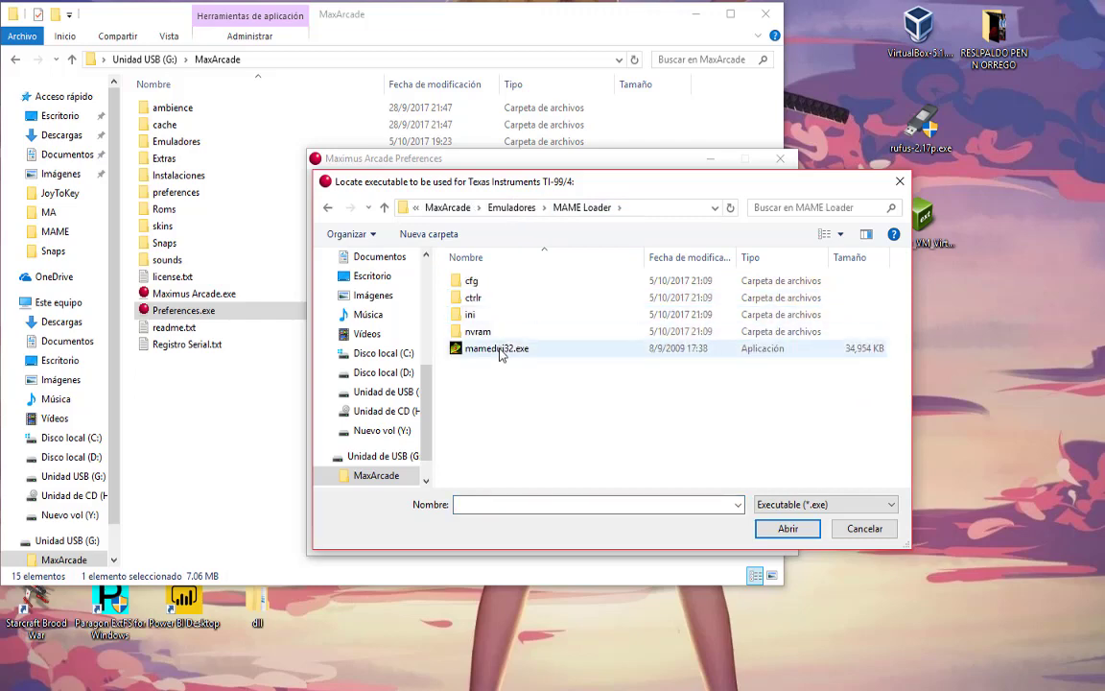
left_click(505, 349)
left_click(788, 529)
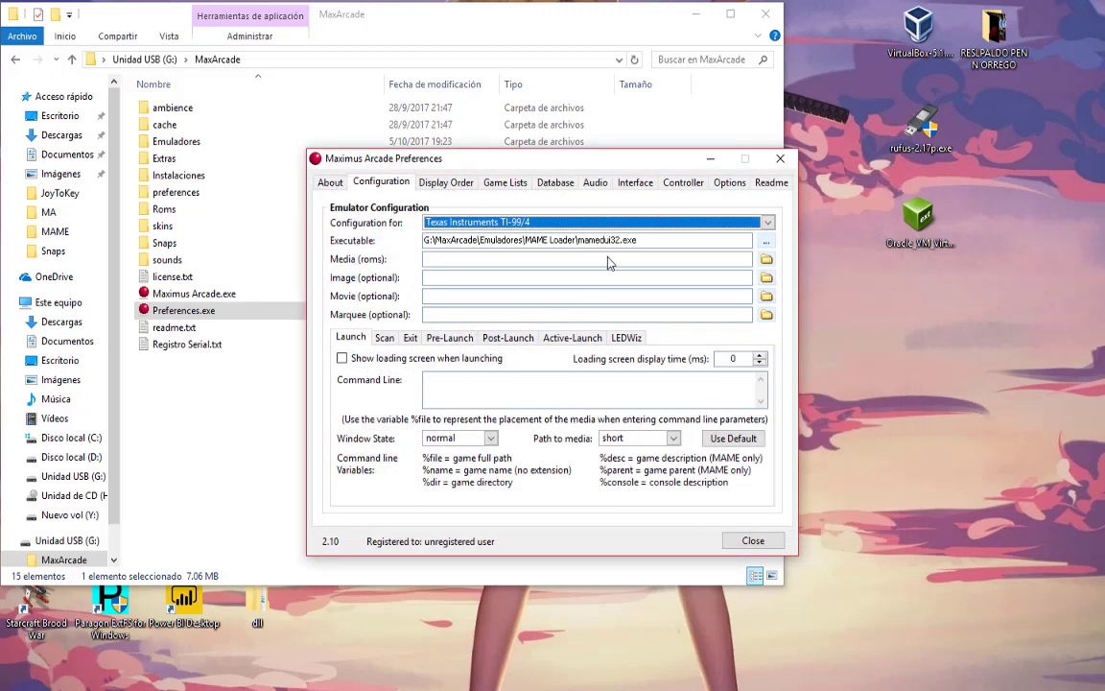
- Set the Texas Instruments TI-99/4 roms folder to G:\MaxArcade\Roms\MAME P\Loader
left_click(768, 262)
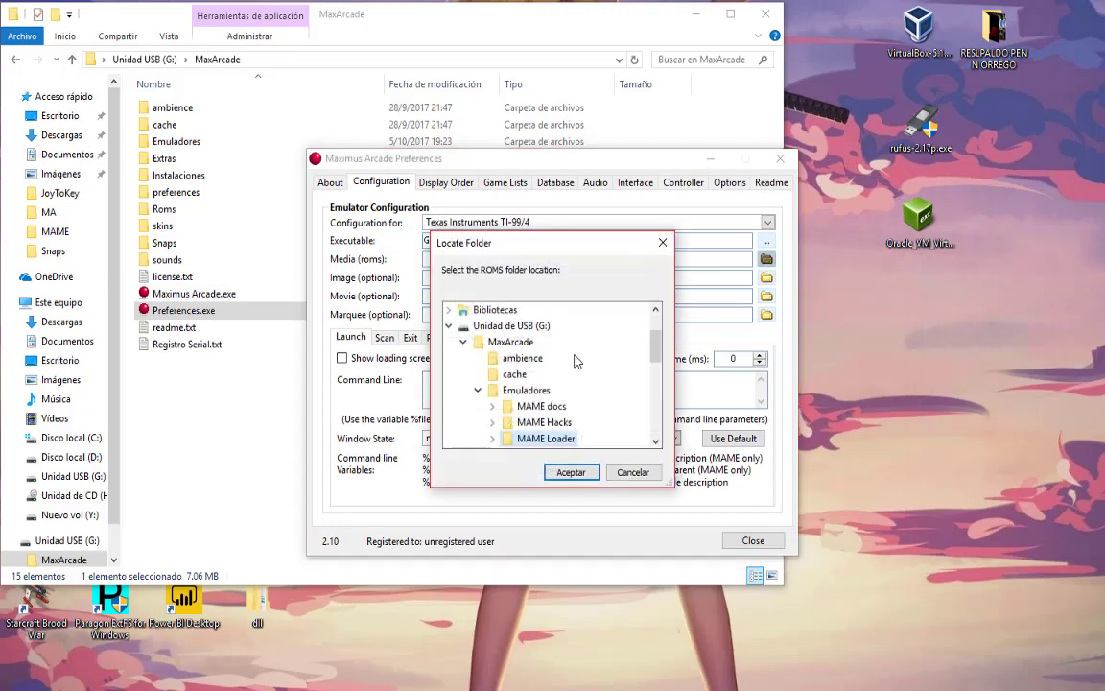
scroll(571, 363, "down", 3)
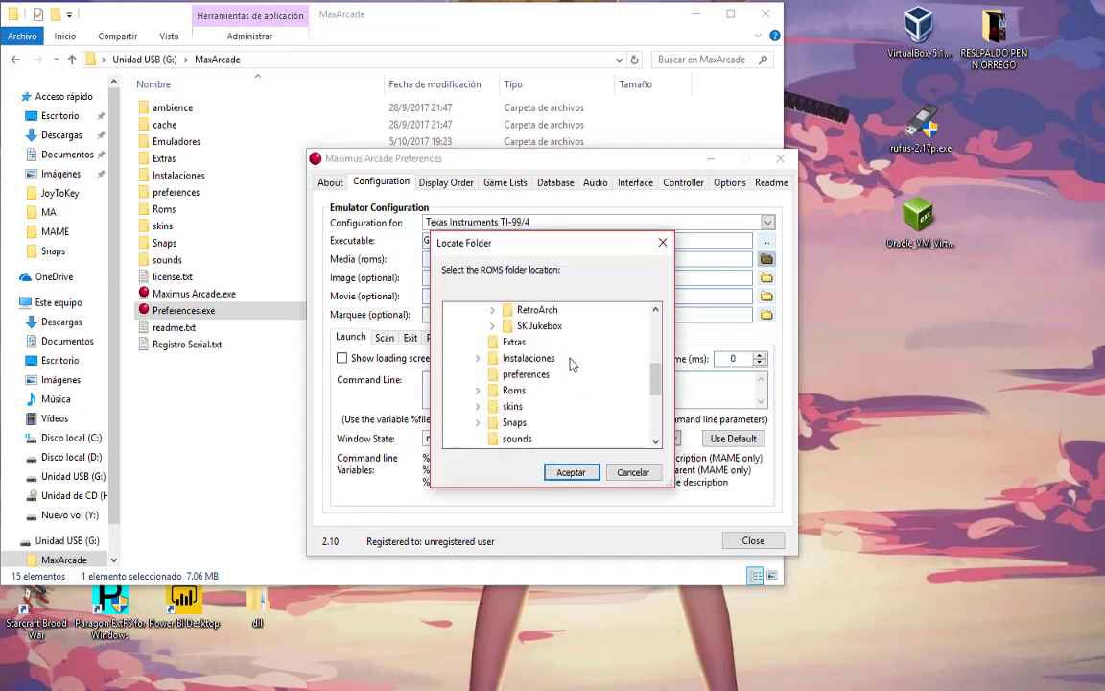
left_click(478, 391)
scroll(537, 392, "down", 2)
scroll(537, 384, "up", 2)
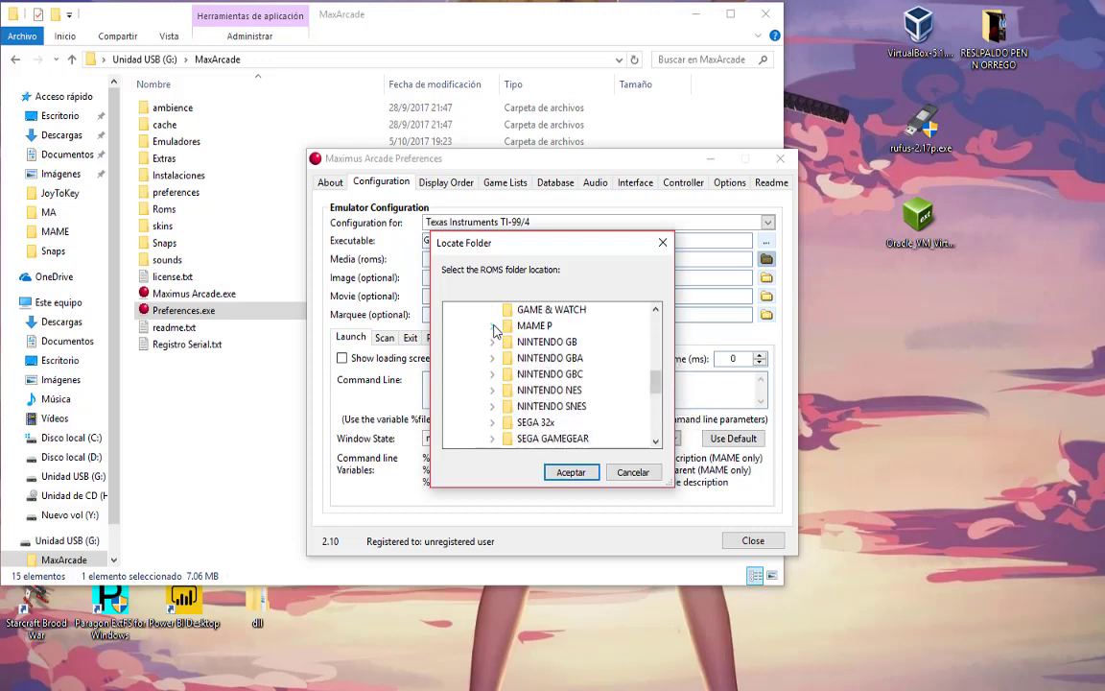
double_click(534, 325)
left_click(546, 376)
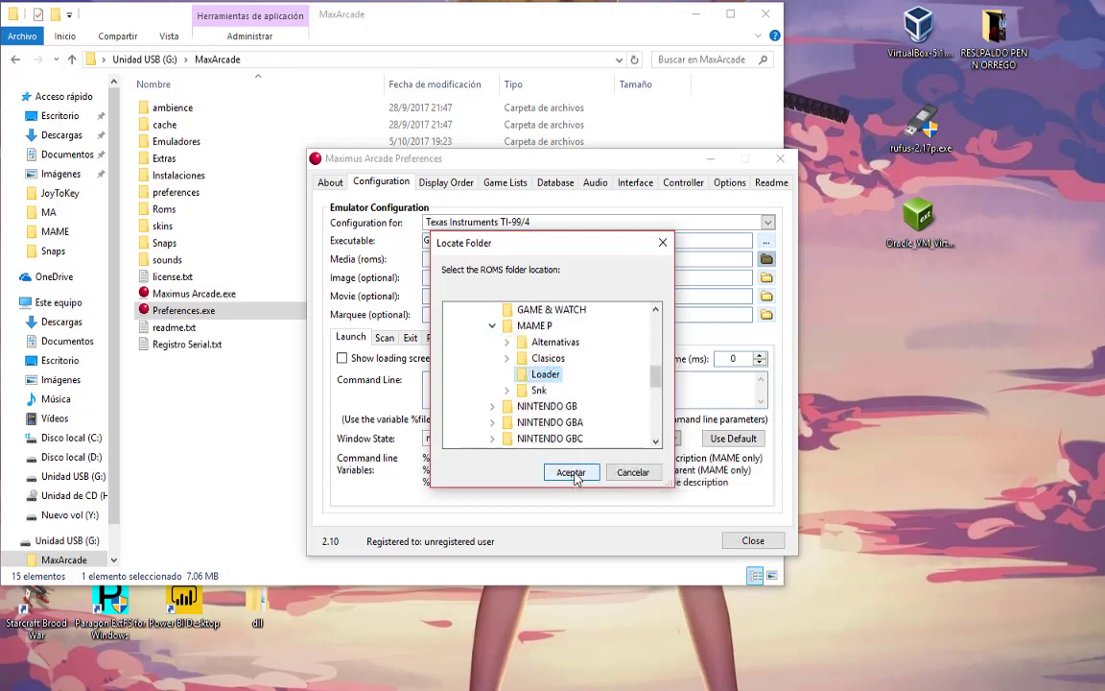
left_click(569, 473)
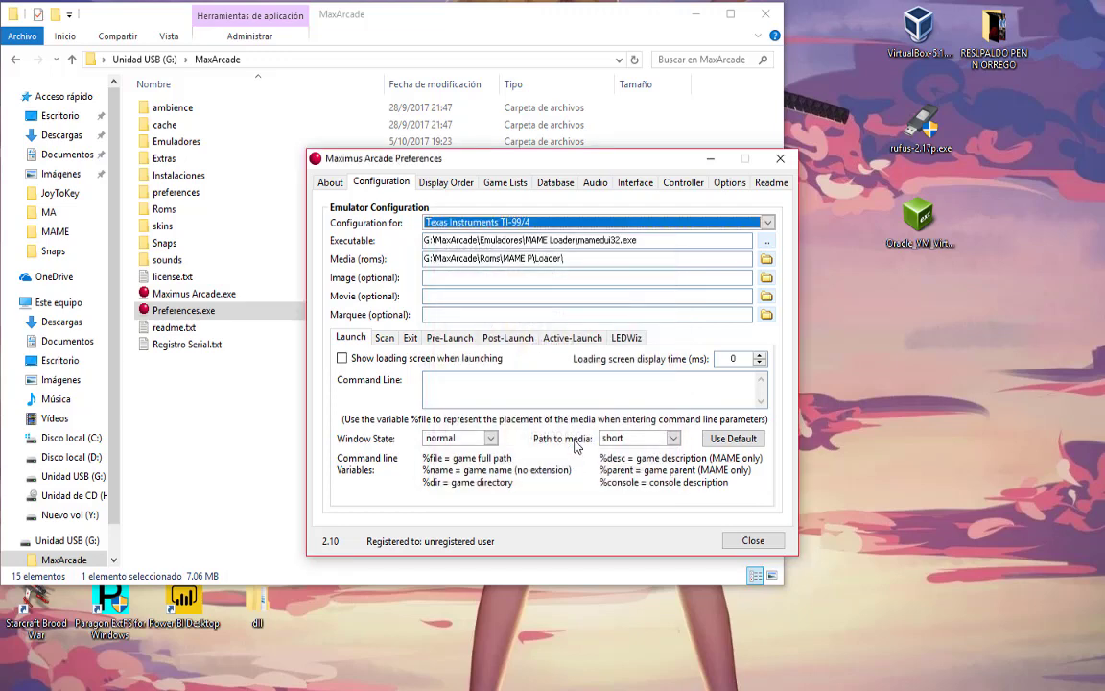
- Set the Texas Instruments TI-99/4 images folder to G:\MaxArcade\Snaps\MAME
left_click(767, 278)
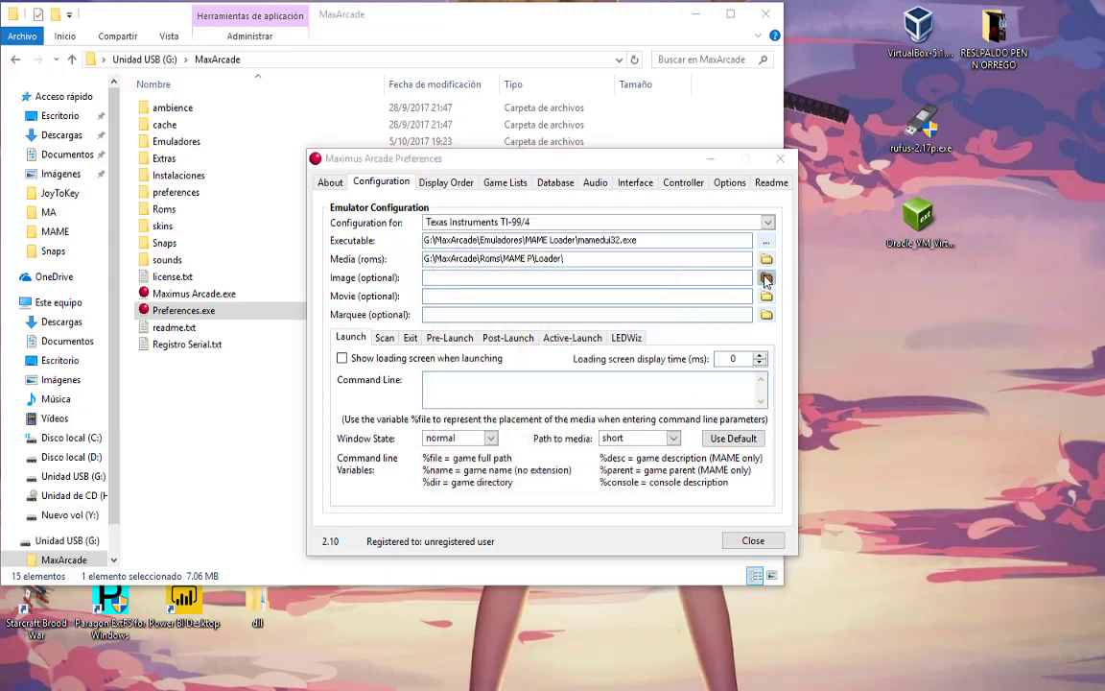
scroll(581, 377, "down", 5)
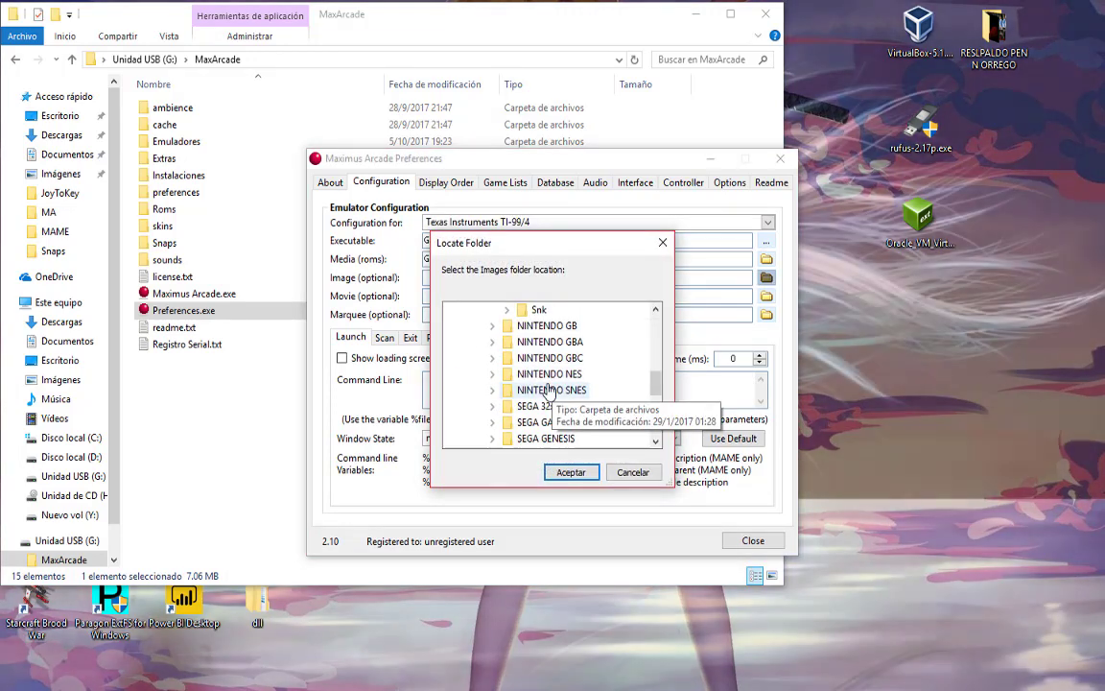
scroll(576, 388, "down", 5)
left_click(478, 343)
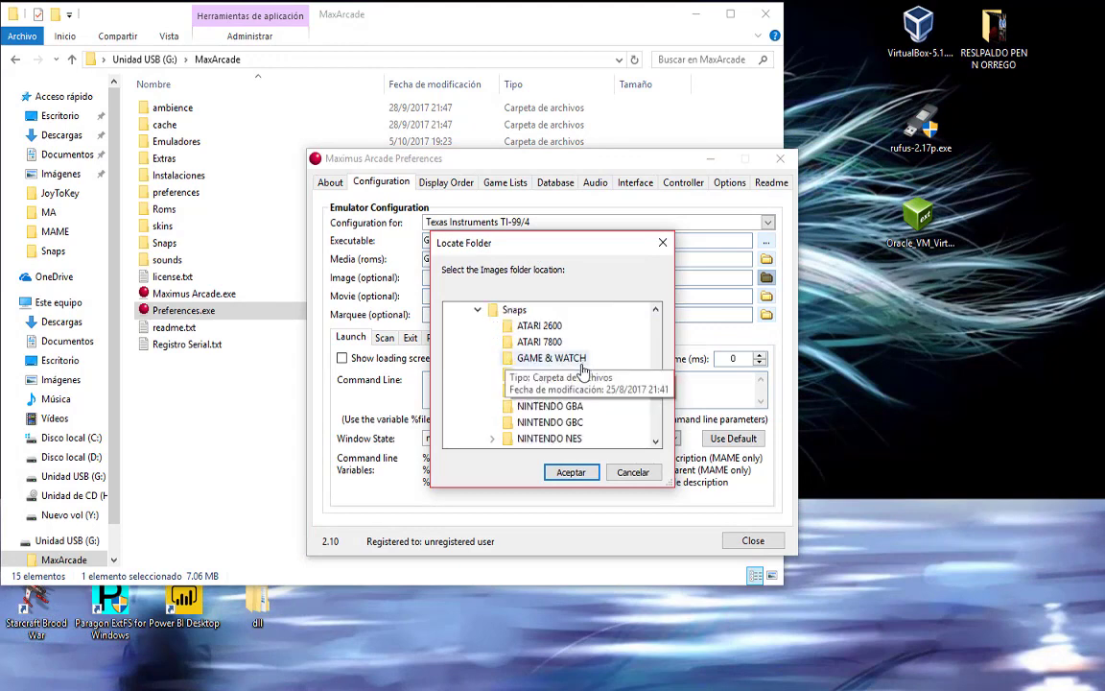
scroll(582, 419, "down", 3)
scroll(580, 407, "up", 1)
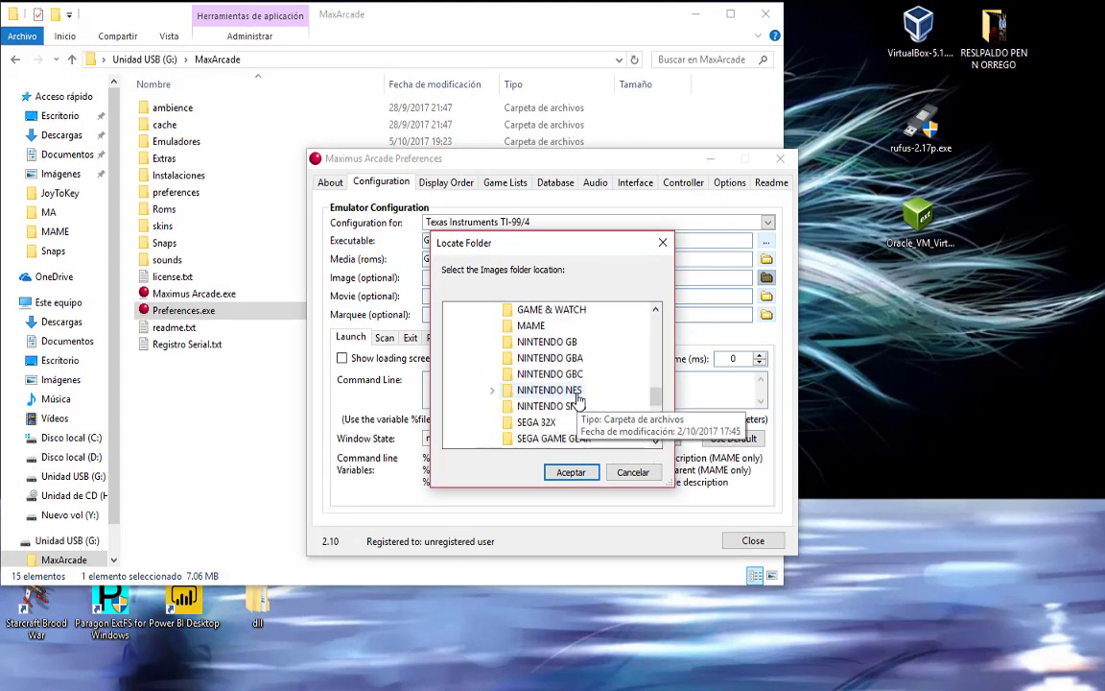
left_click(531, 326)
left_click(571, 473)
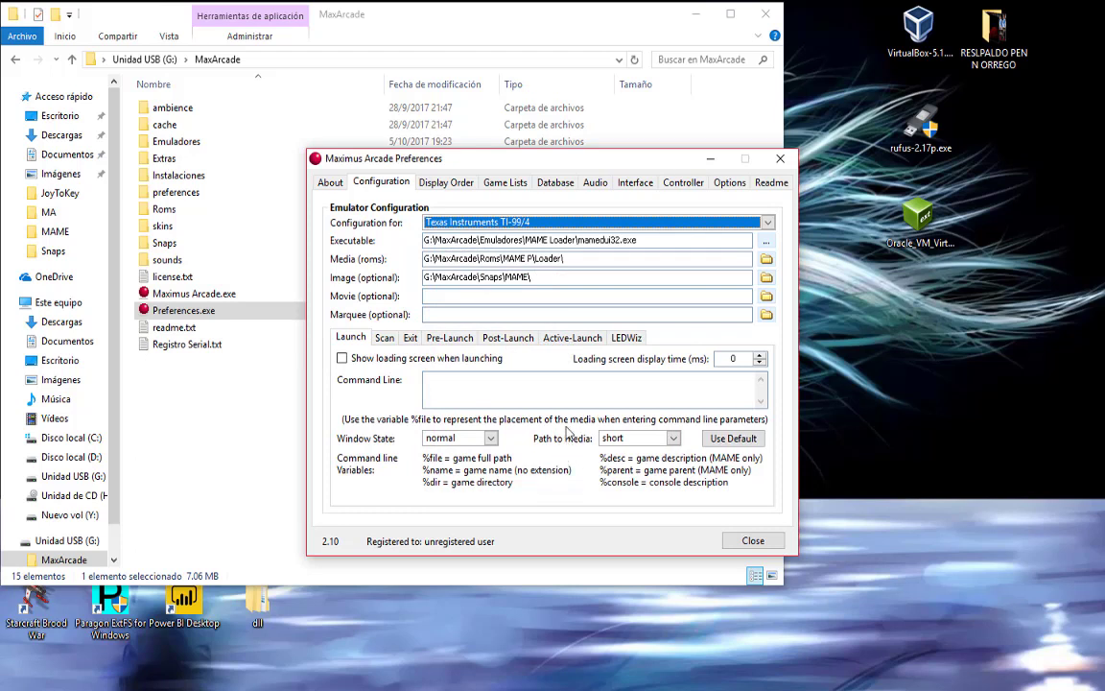
- Switch the emulator configuration to MAME and copy its command line, %file -skip_gameinfo -nowindow
left_click(545, 224)
scroll(563, 292, "up", 4)
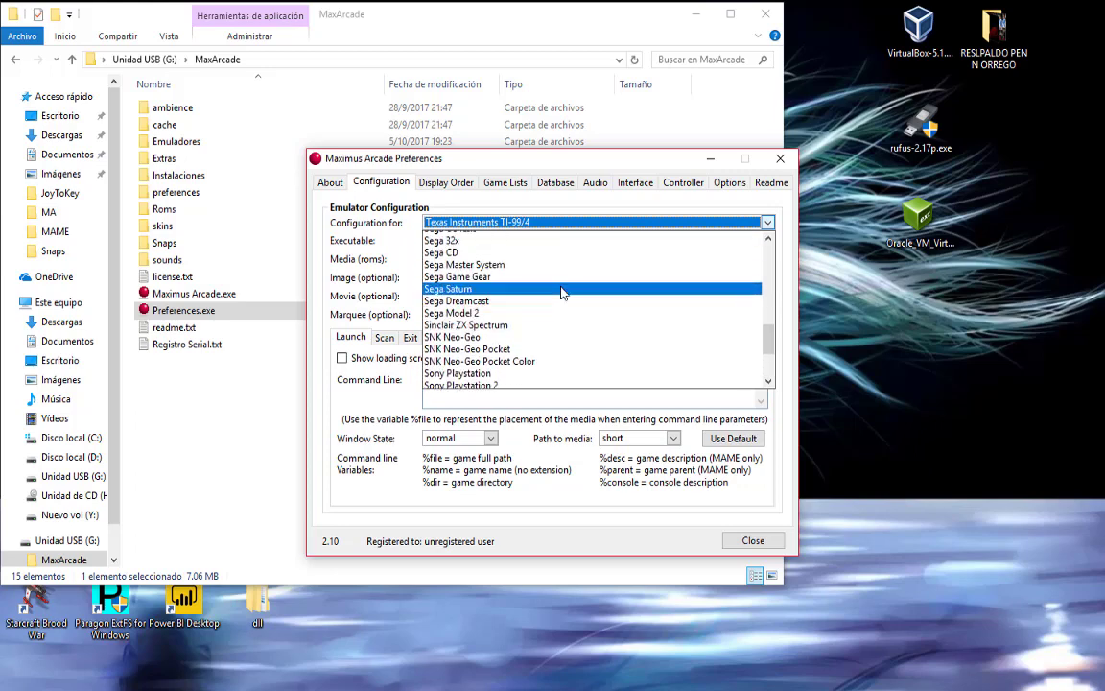
scroll(563, 293, "up", 4)
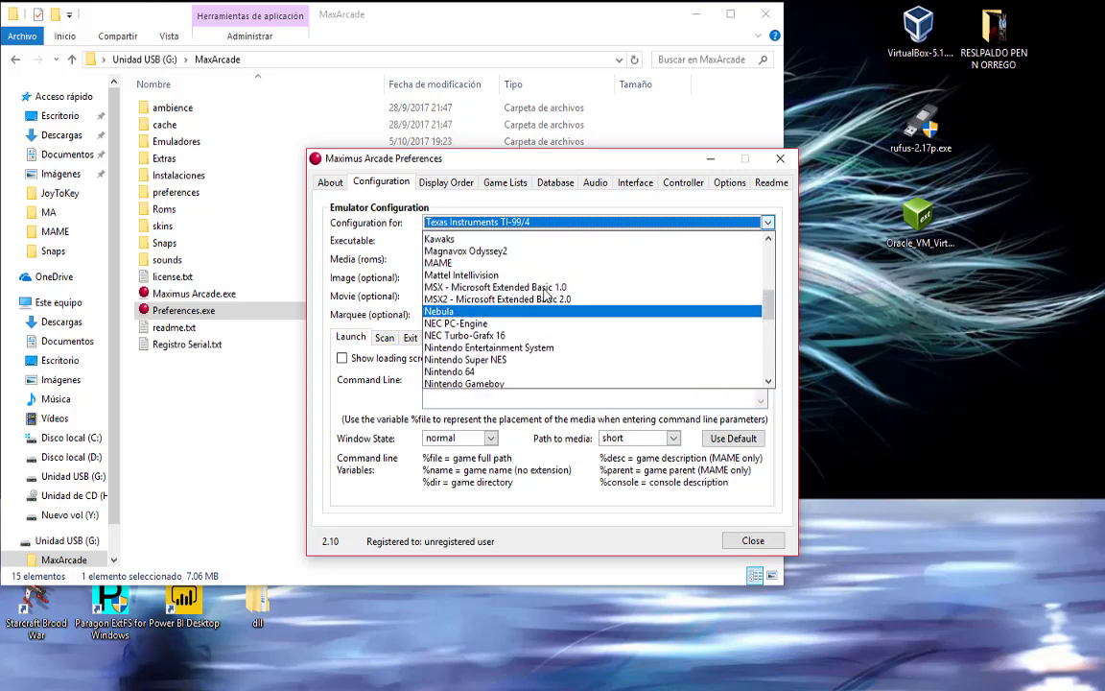
left_click(479, 274)
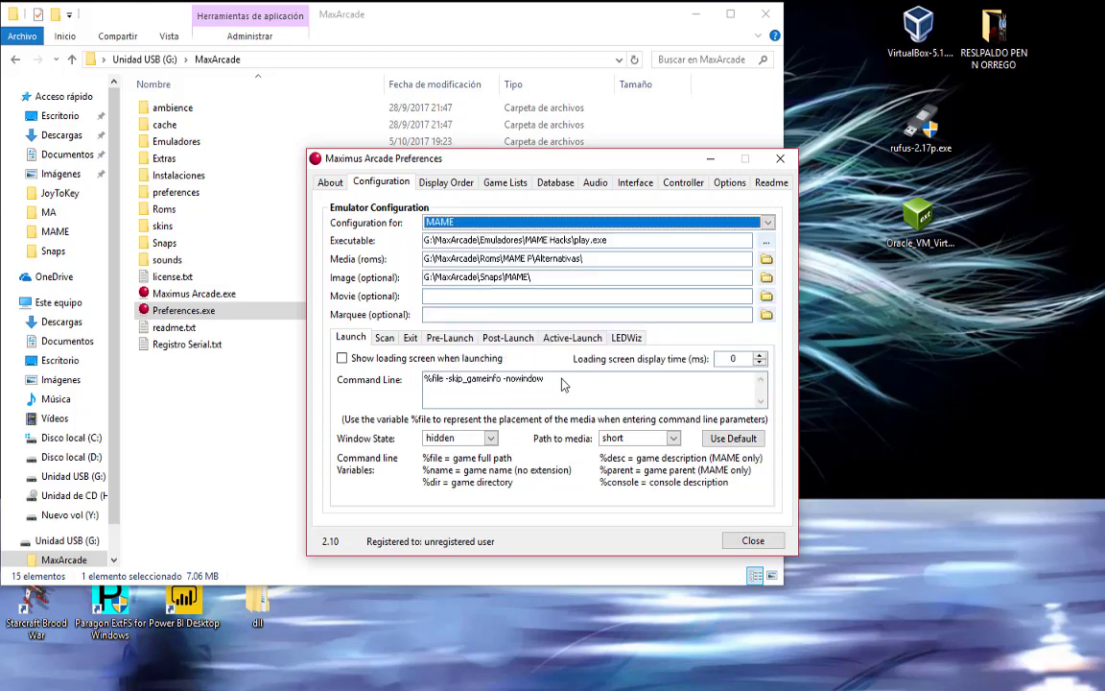
left_click_drag(564, 383, 415, 384)
key("ctrl+c")
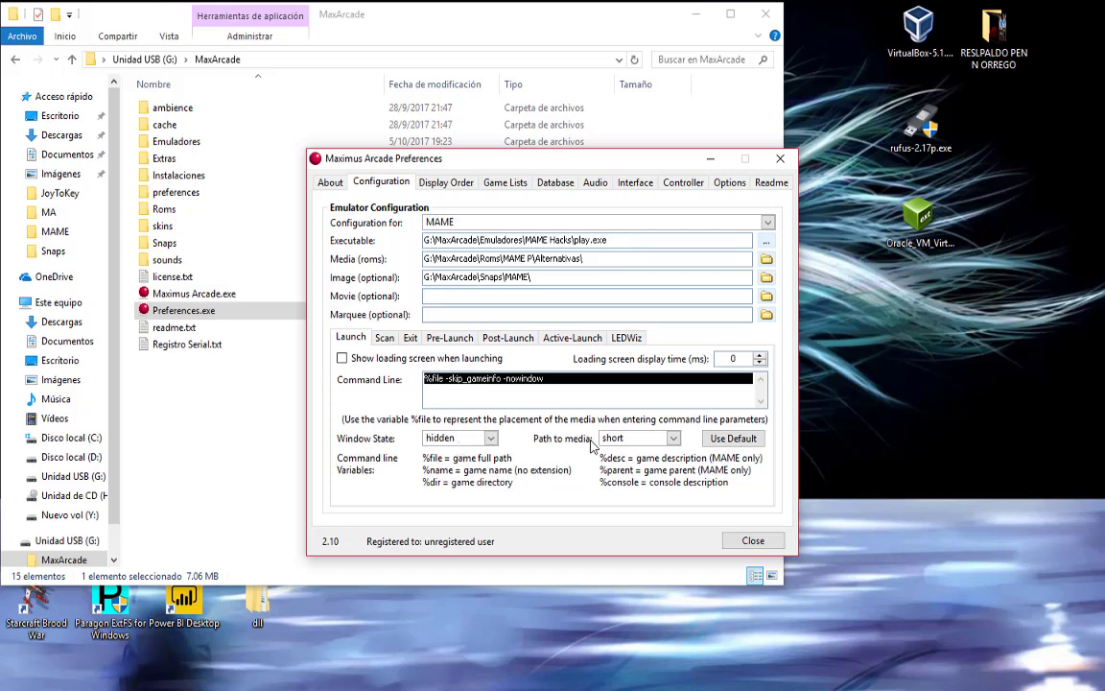
- Return to the Texas Instruments TI-99/4 configuration and paste %file -skip_gameinfo -nowindow as its command line
left_click(767, 222)
scroll(533, 293, "down", 10)
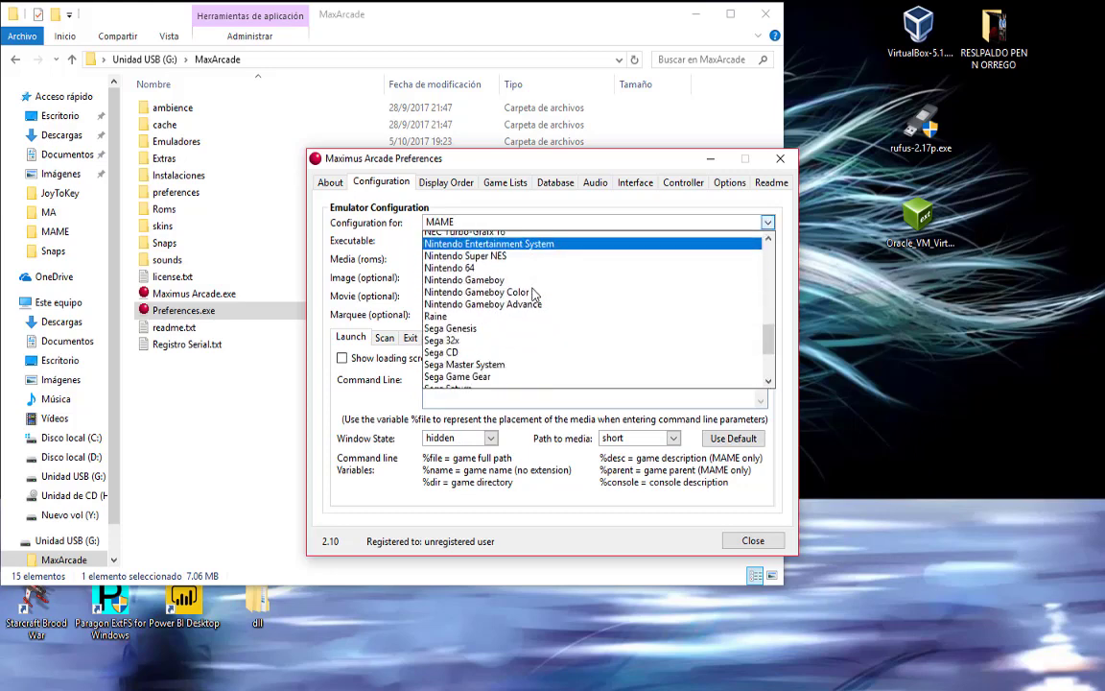
scroll(532, 293, "down", 1)
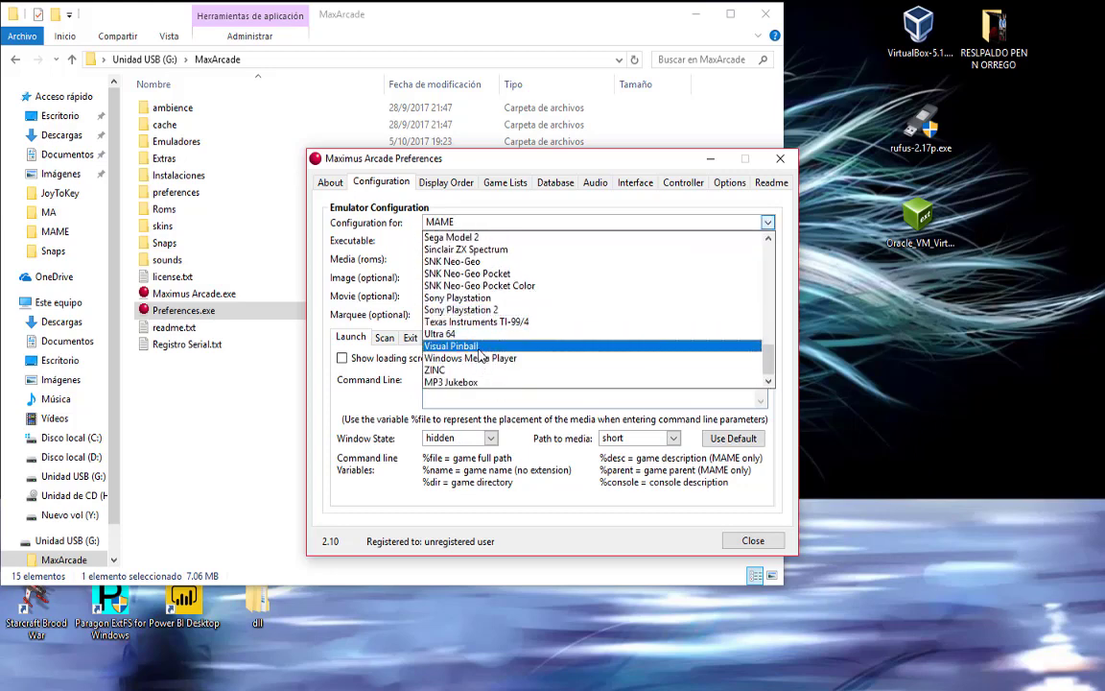
left_click(449, 322)
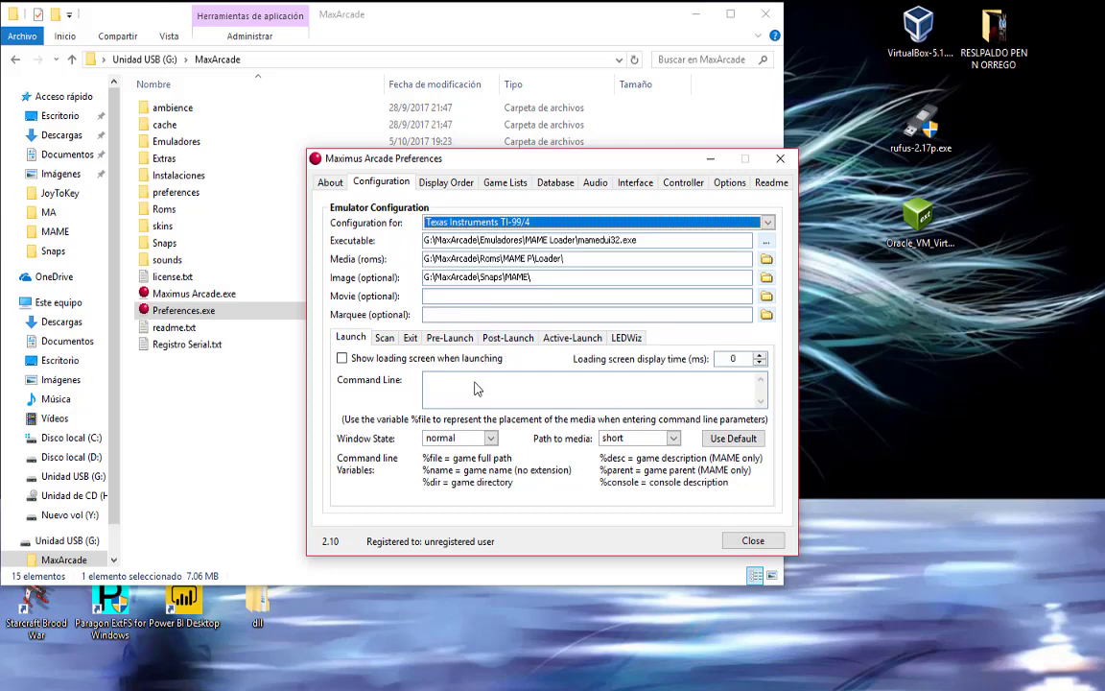
left_click(462, 383)
key("ctrl+v")
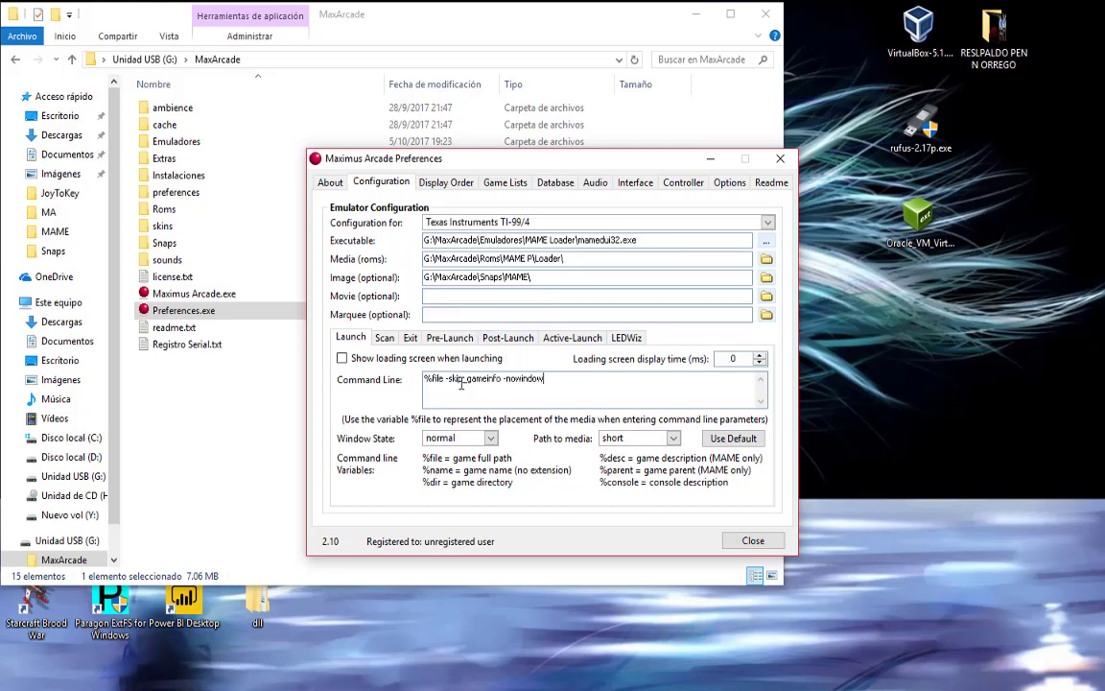
- Set the Texas Instruments TI-99/4 window state to hidden and close the preferences
left_click(489, 439)
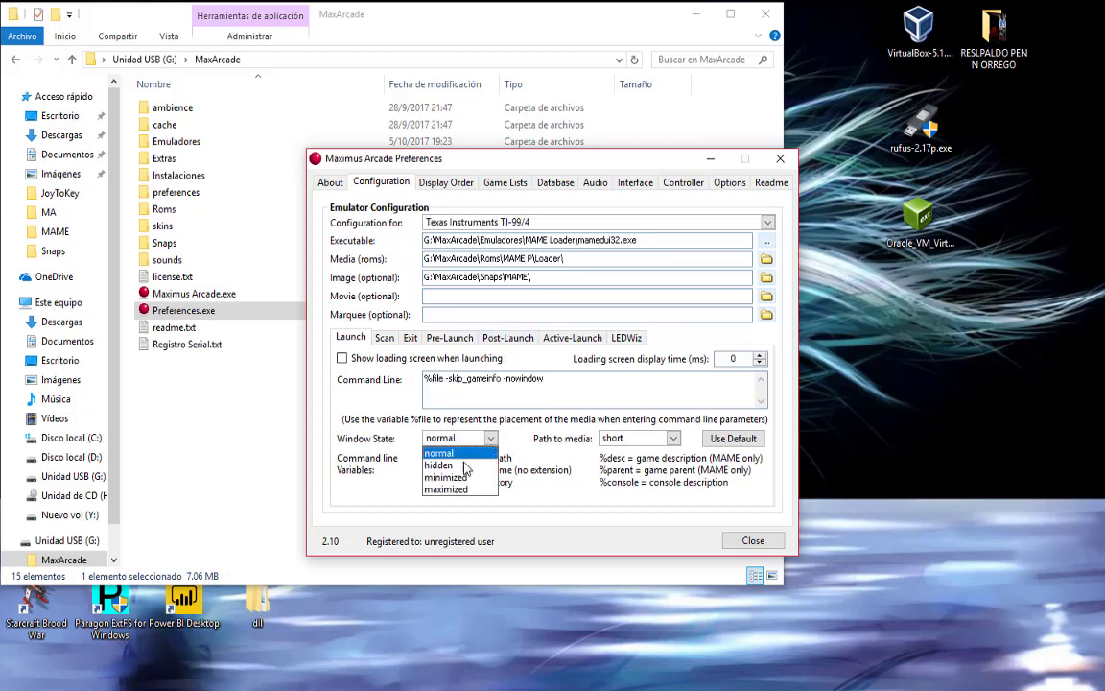
left_click(466, 465)
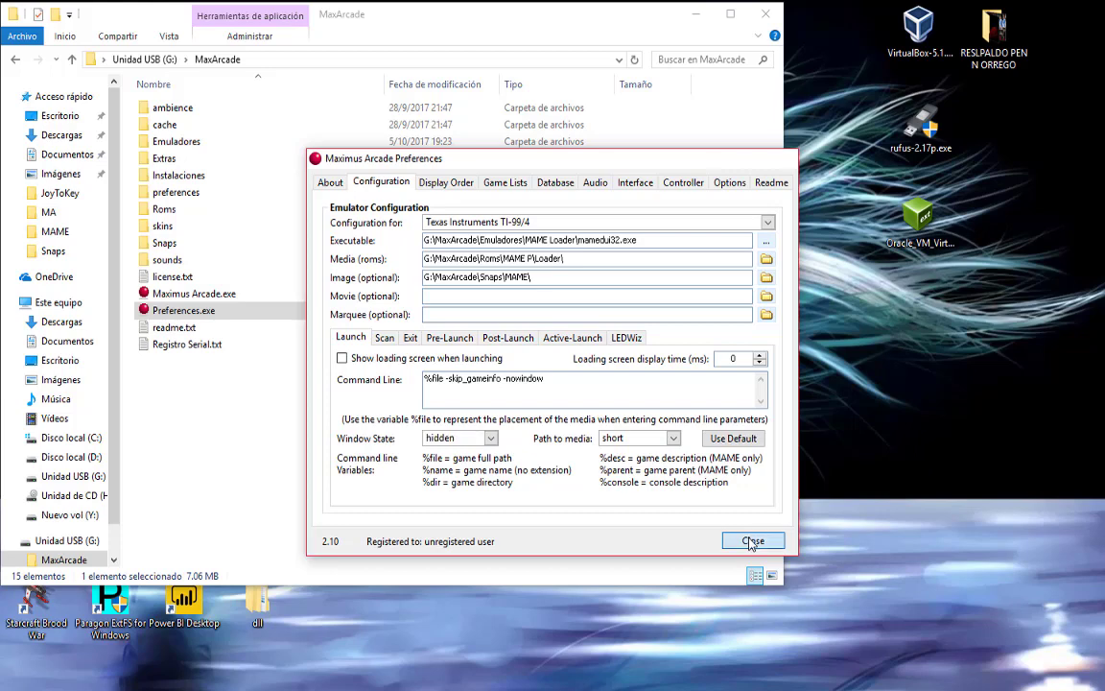
left_click(754, 542)
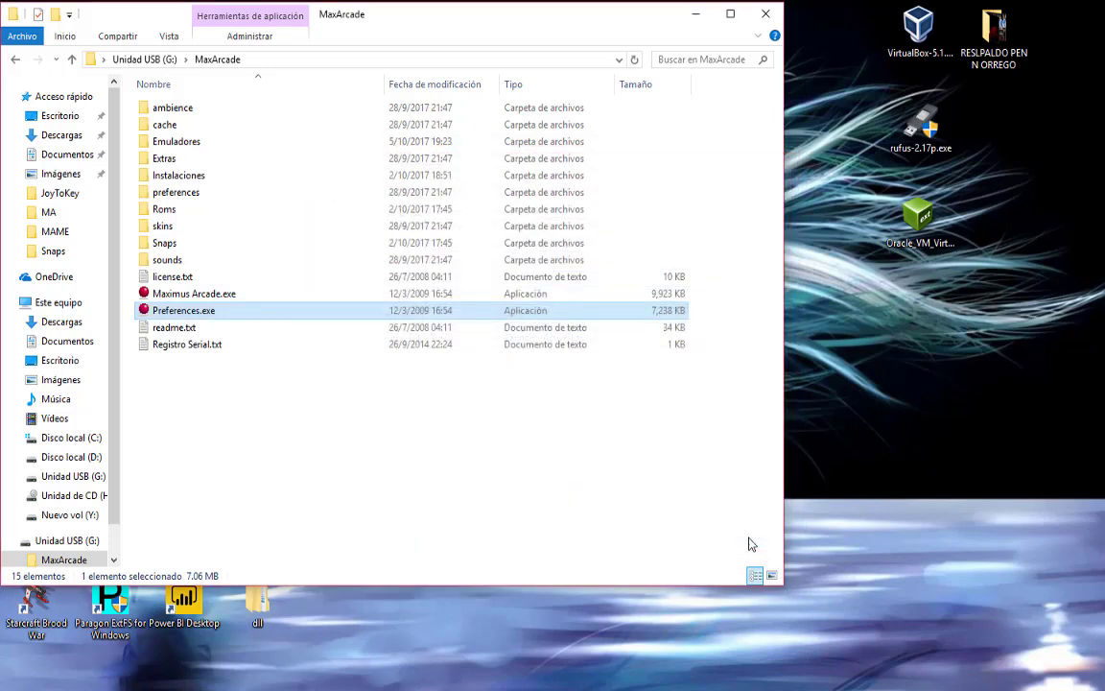
- Reopen Preferences.exe and add Texas Instruments TI-99/4 to the emulator display order
double_click(175, 312)
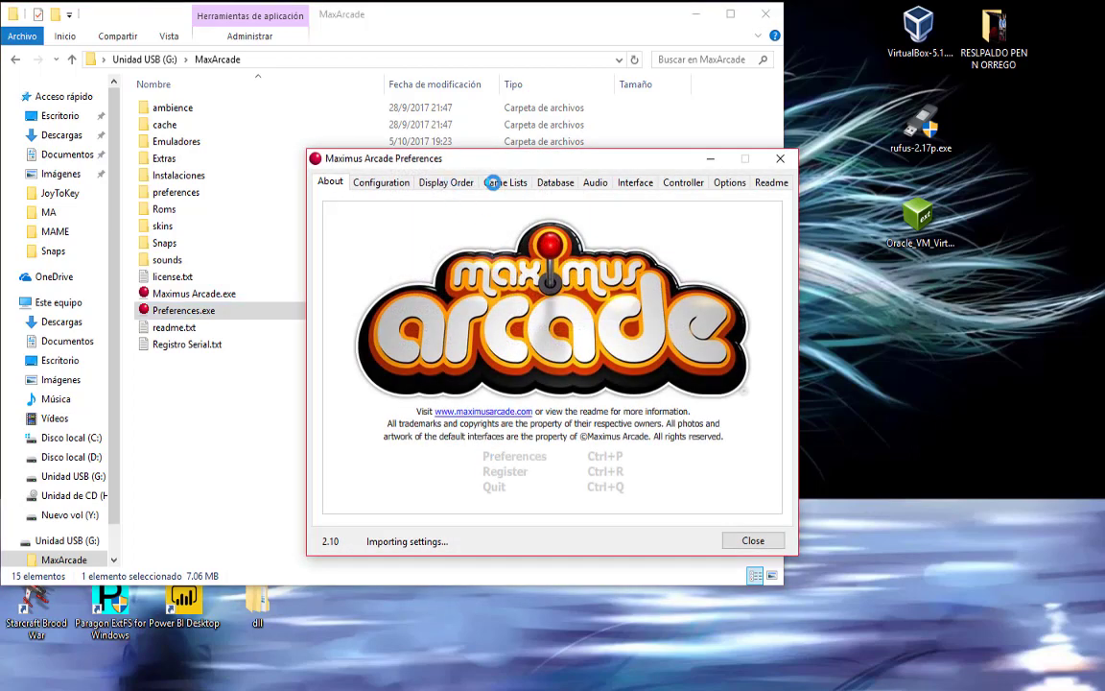
left_click(497, 188)
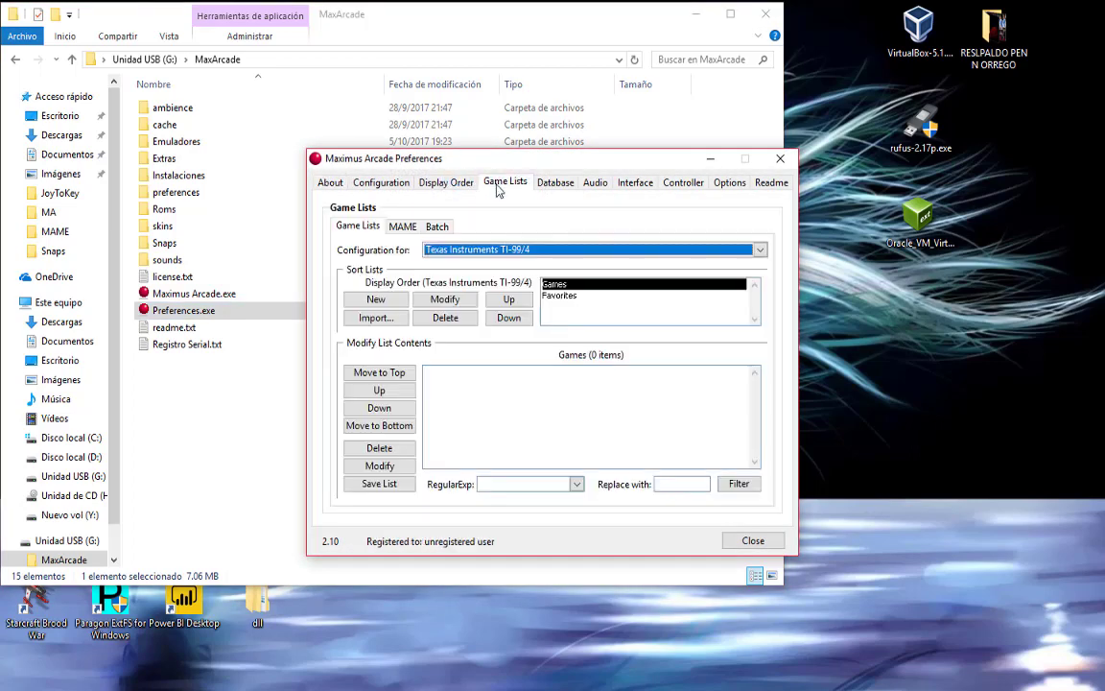
left_click(447, 184)
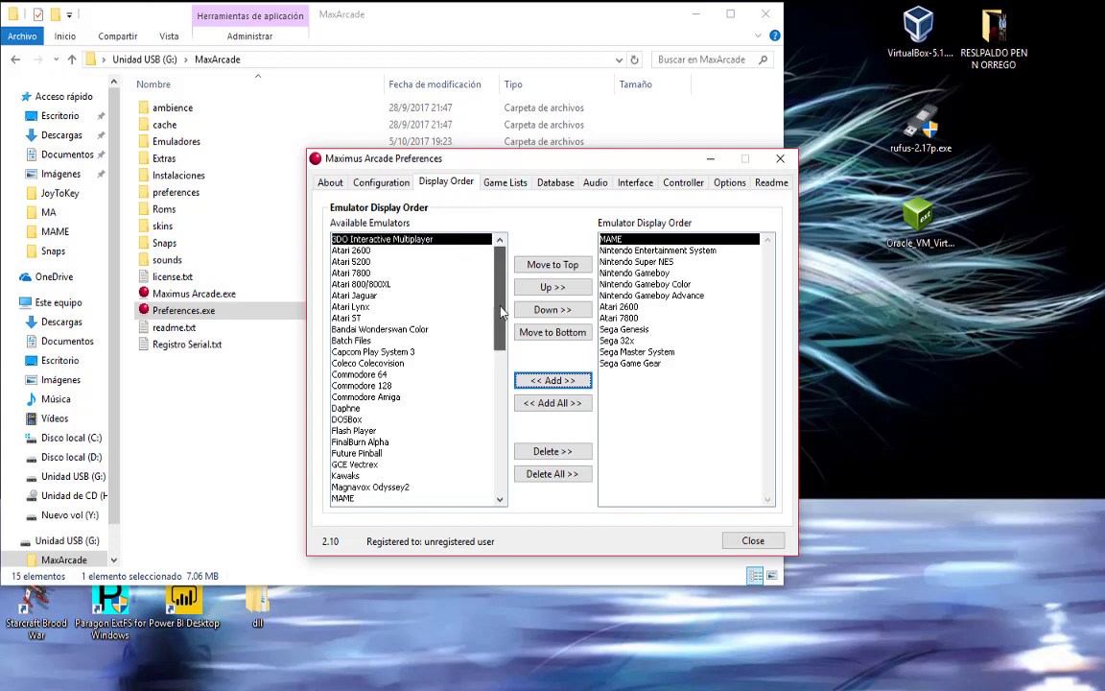
scroll(449, 317, "down", 9)
left_click(387, 445)
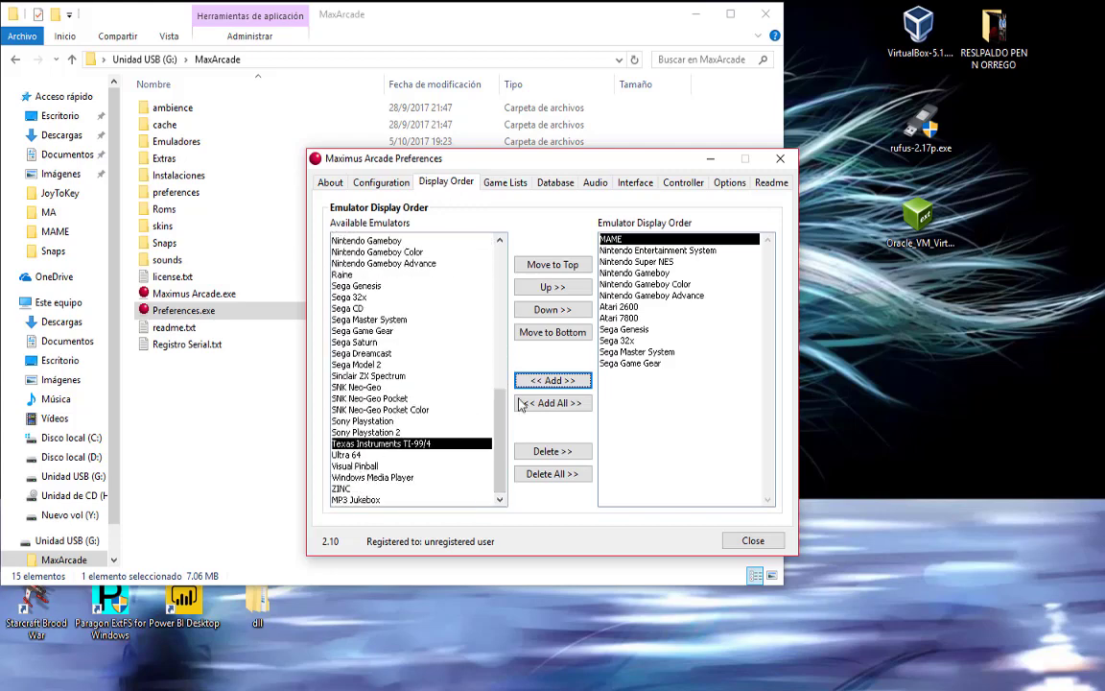
left_click(553, 380)
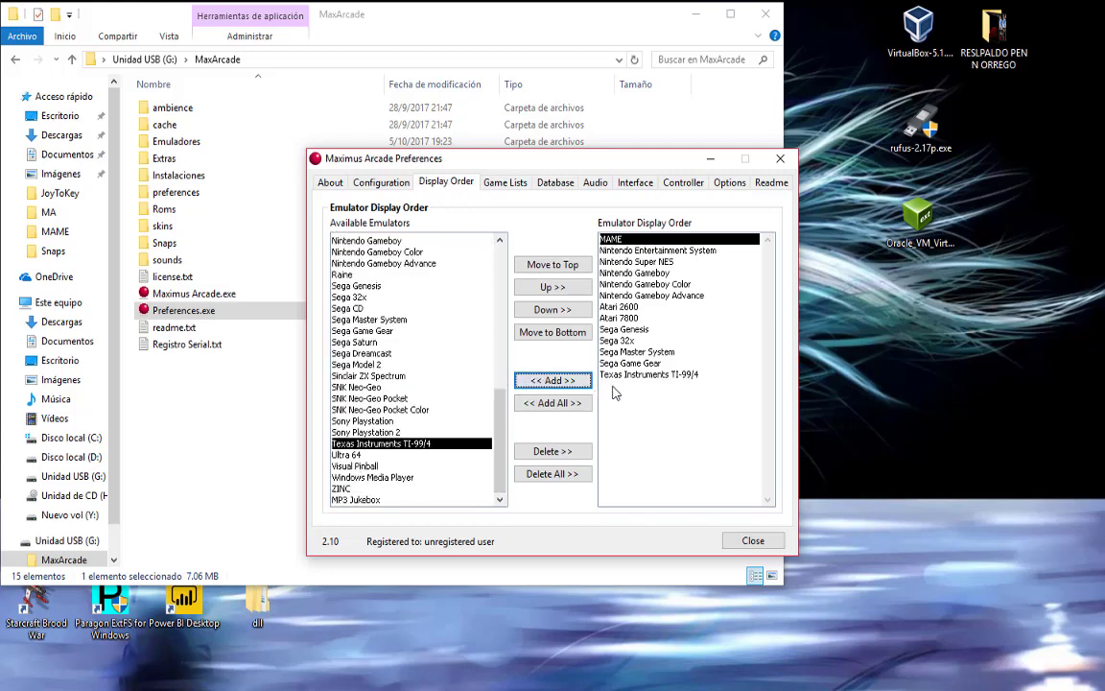
- Move Texas Instruments TI-99/4 up the emulator display order to second place, directly below MAME
left_click(543, 290)
left_click(543, 290)
left_click(543, 289)
left_click(543, 290)
left_click(543, 290)
left_click(543, 290)
left_click(543, 290)
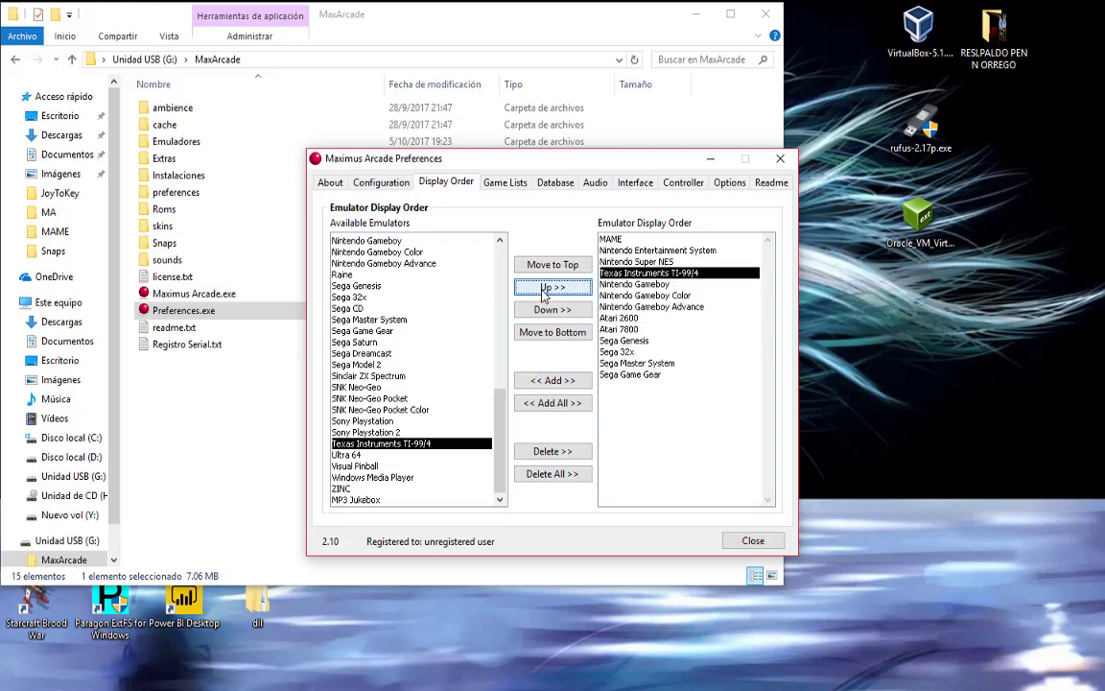
left_click(543, 290)
left_click(543, 290)
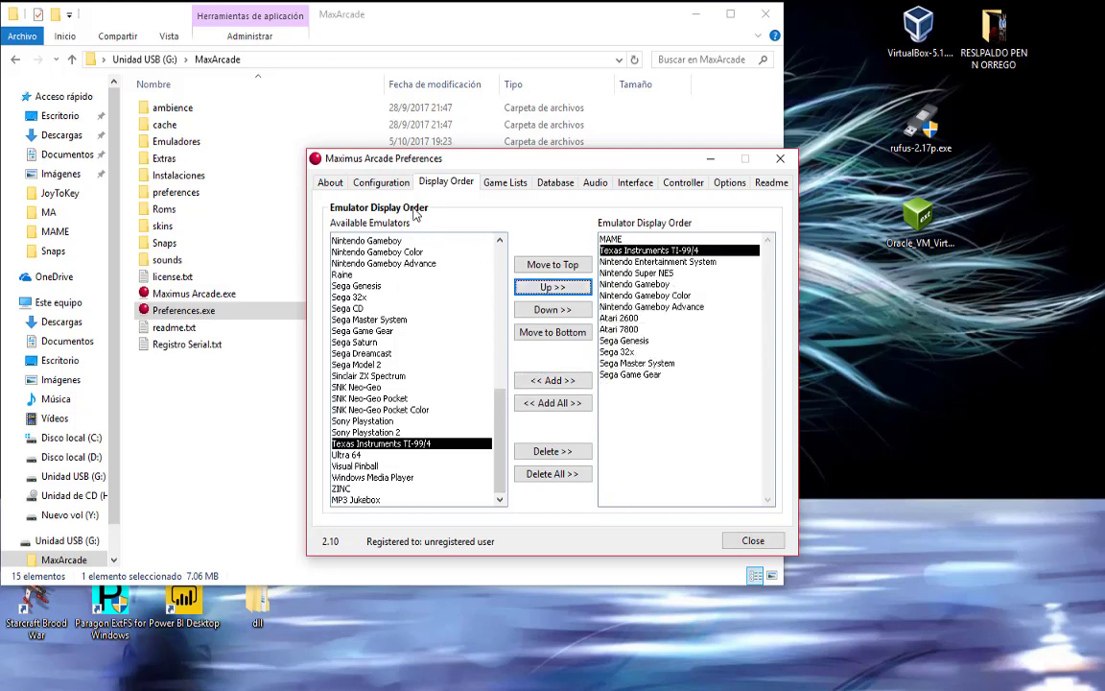
- Enable forced media rescan, rescan at every startup and bracket removal from media names for Texas Instruments TI-99/4, and close the preferences
left_click(382, 183)
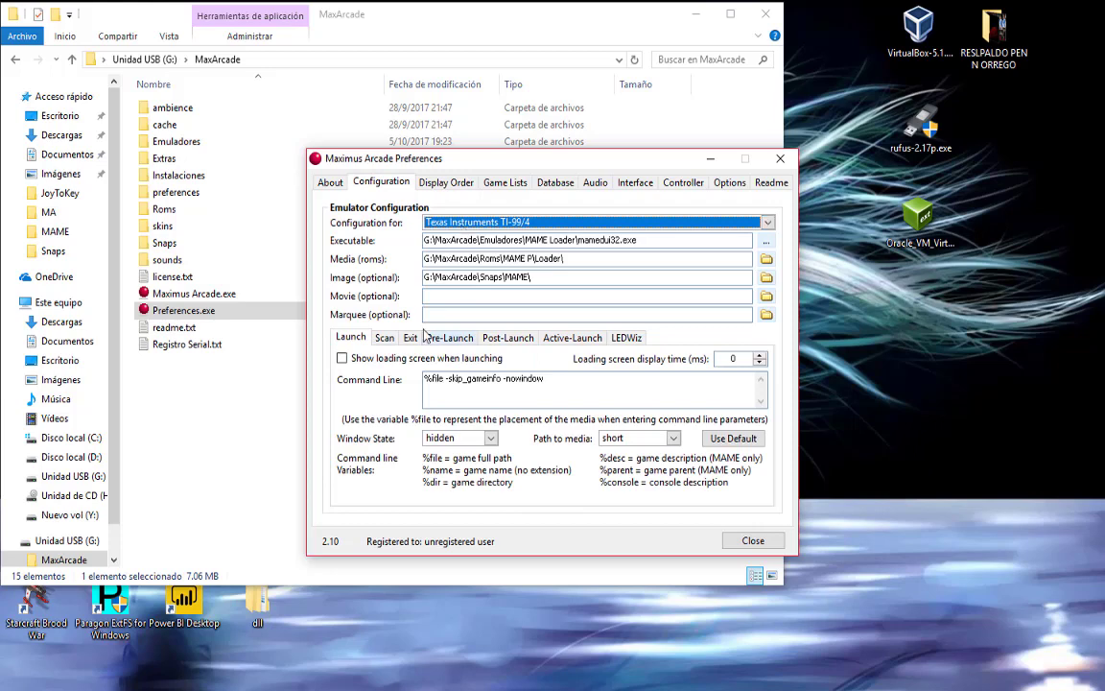
left_click(384, 338)
left_click(355, 459)
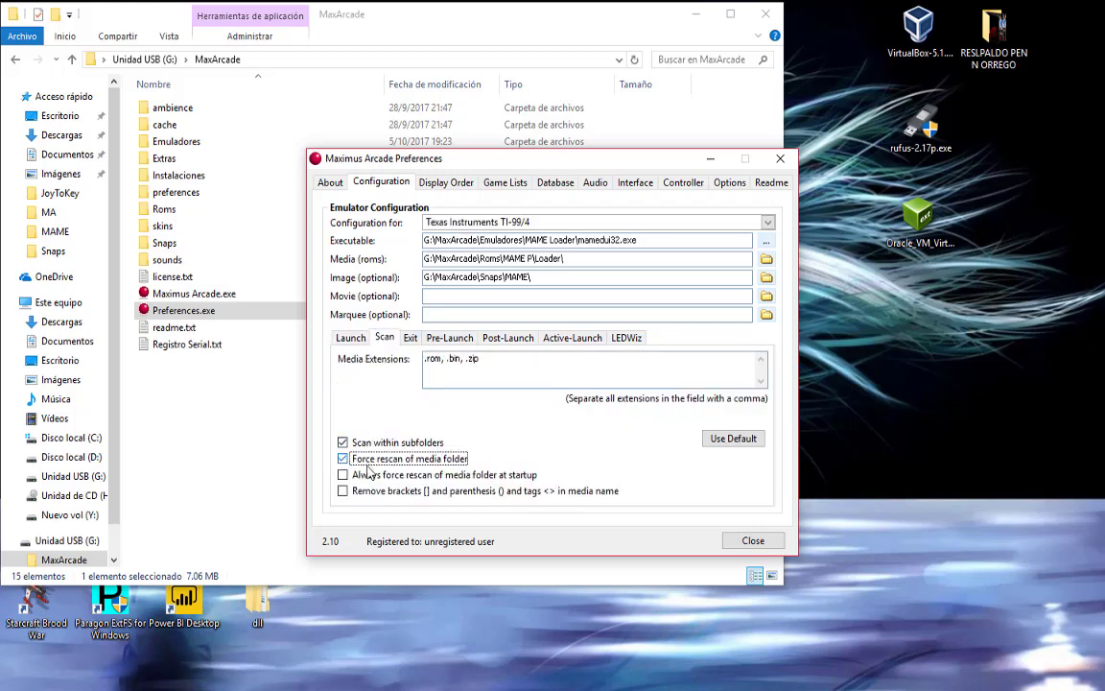
left_click(377, 492)
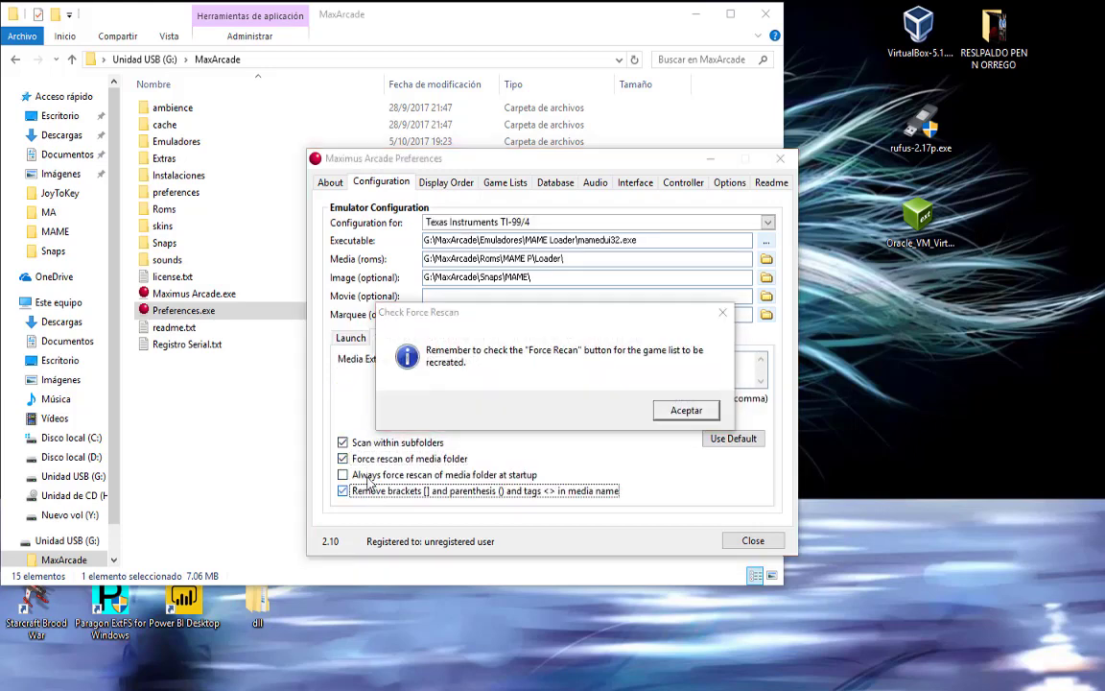
left_click(687, 411)
left_click(418, 477)
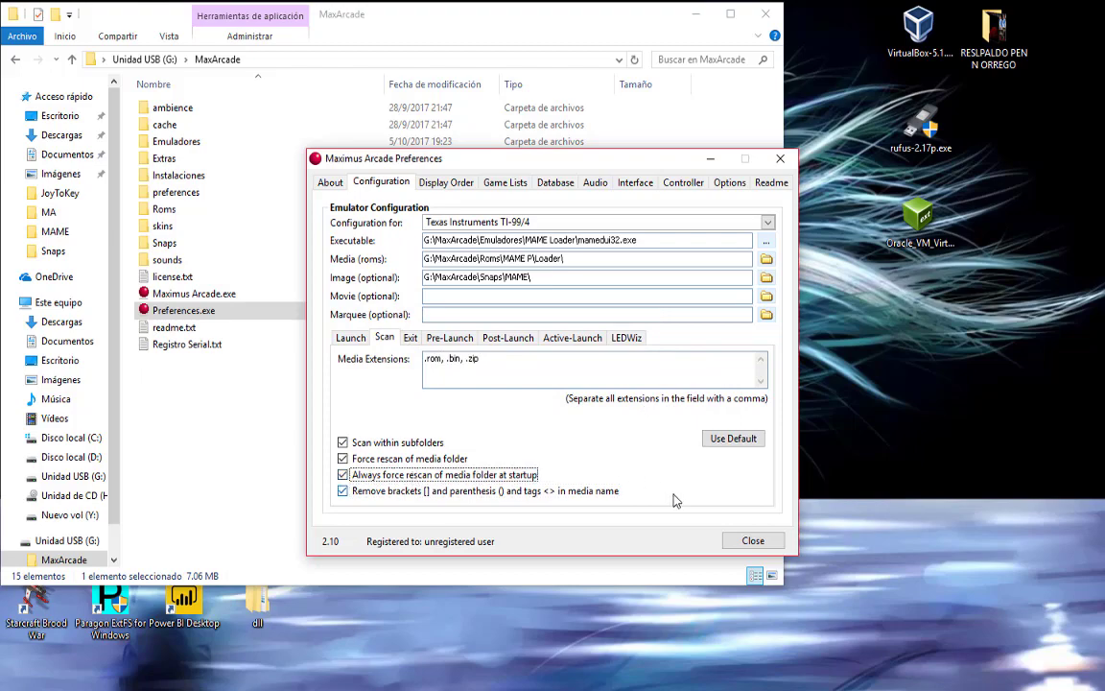
left_click(351, 337)
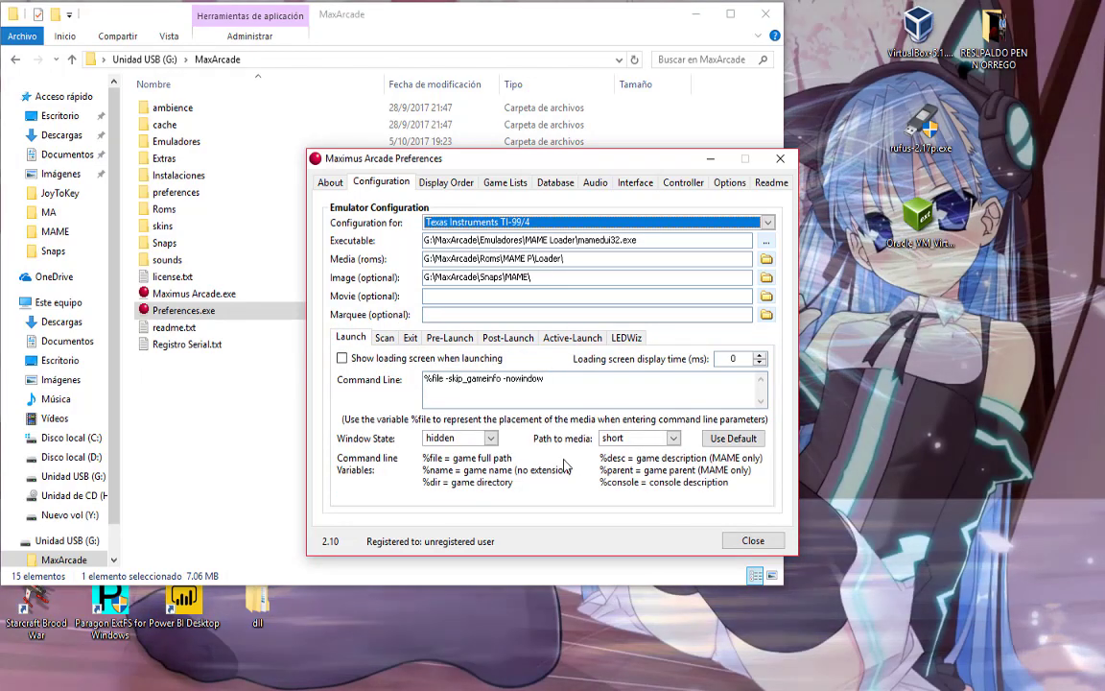
left_click(754, 542)
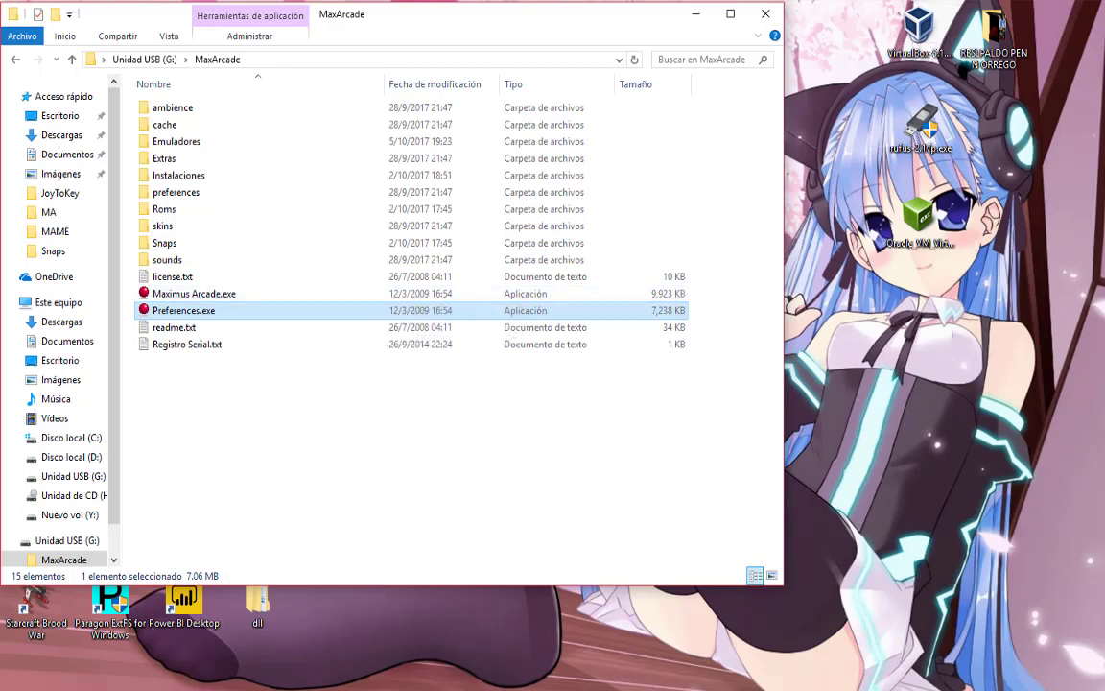
left_click(379, 662)
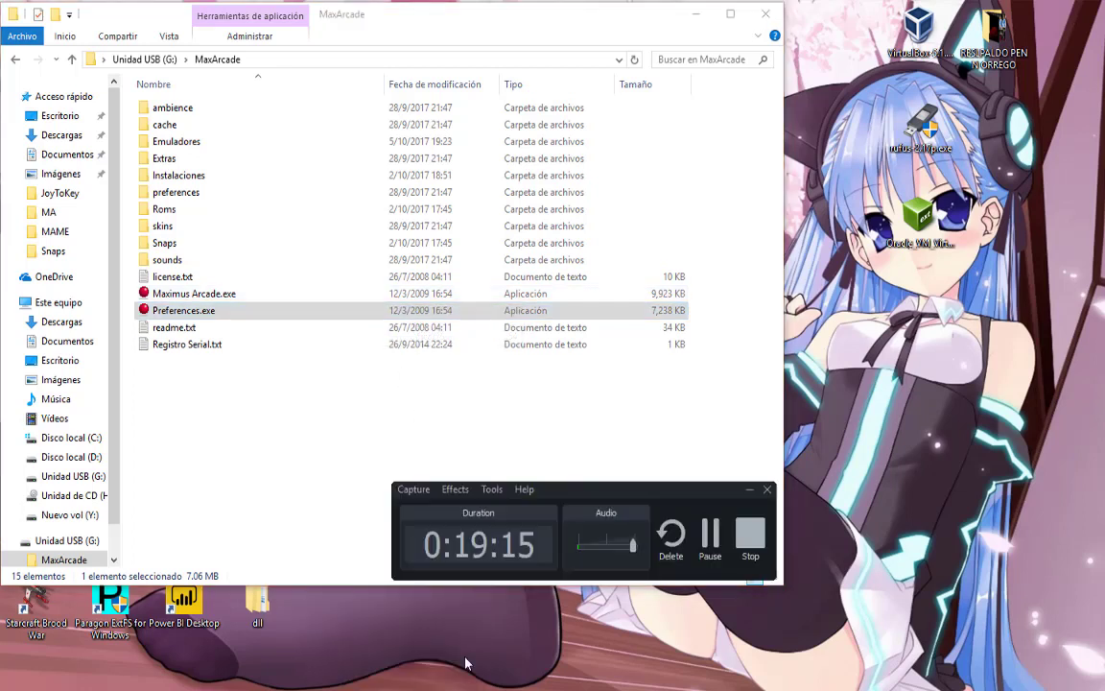
left_click(710, 537)
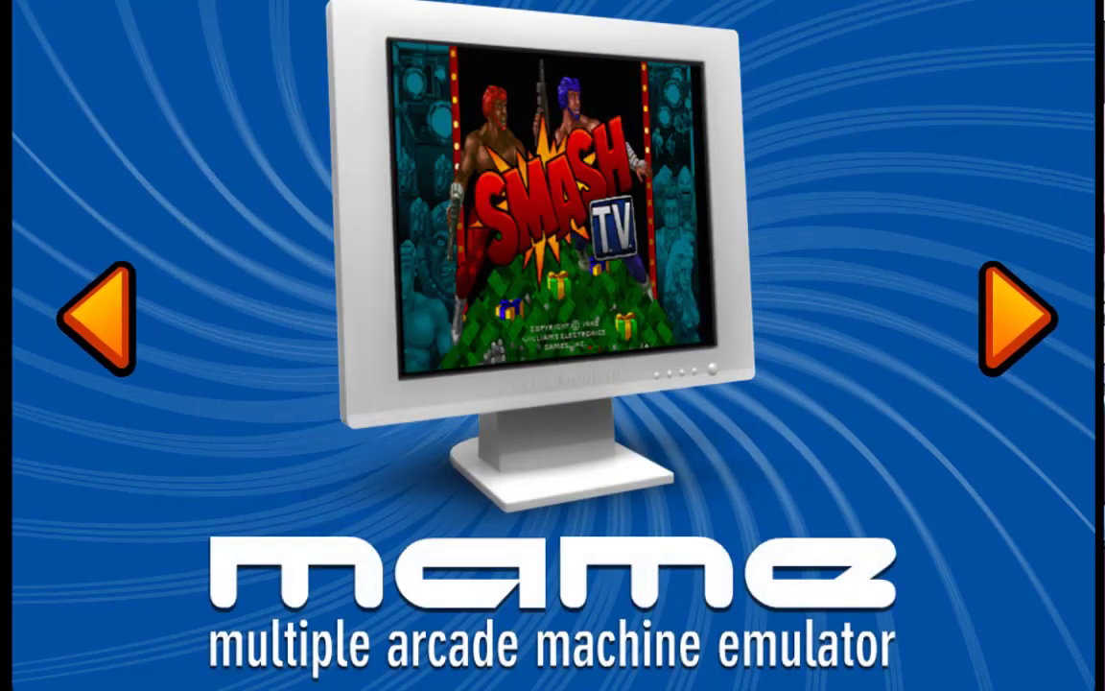
- Open the MAME game list in the Maximus Arcade frontend and browse down through The King of Fighters titles and back up to Metal Slug 2
key("Return")
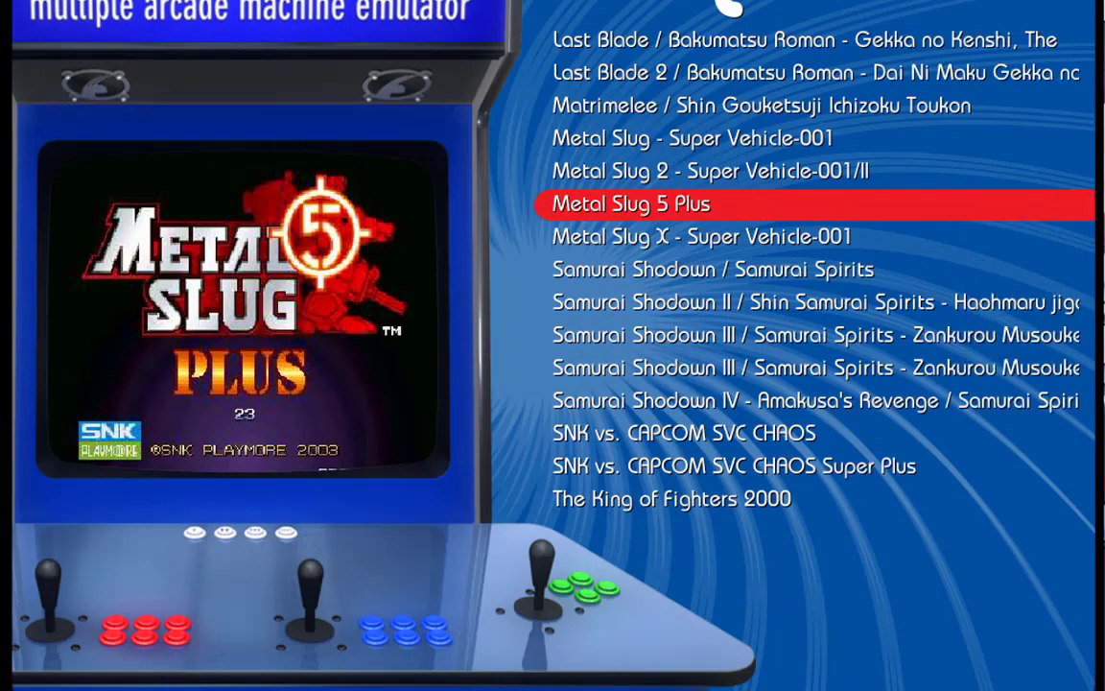
key("Down")
key("Down")
key("Down")
key("Down")
key("Down")
key("Down")
key("Down")
key("Down")
key("Down")
key("Down")
key("Down")
key("Down")
key("Down")
key("Down")
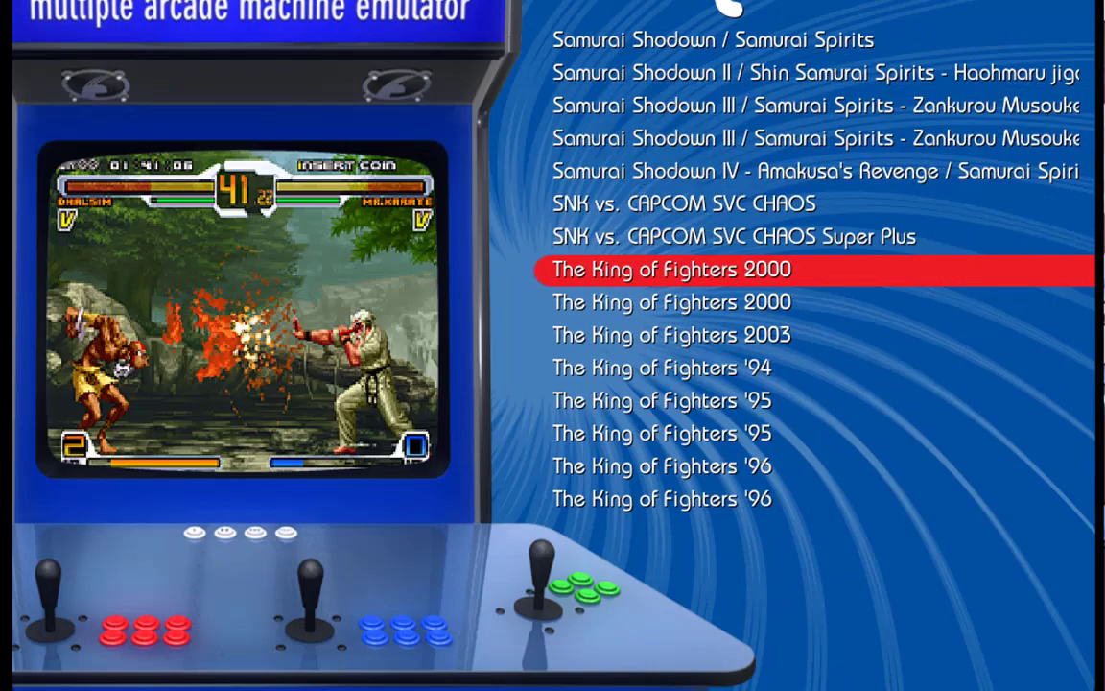
key("Down")
key("Down")
key("Down")
key("Down")
key("Down")
key("Down")
key("Down")
key("Down")
key("Up")
key("Up")
key("Up")
key("Up")
key("Up")
key("Up")
key("Up")
key("Up")
key("Up")
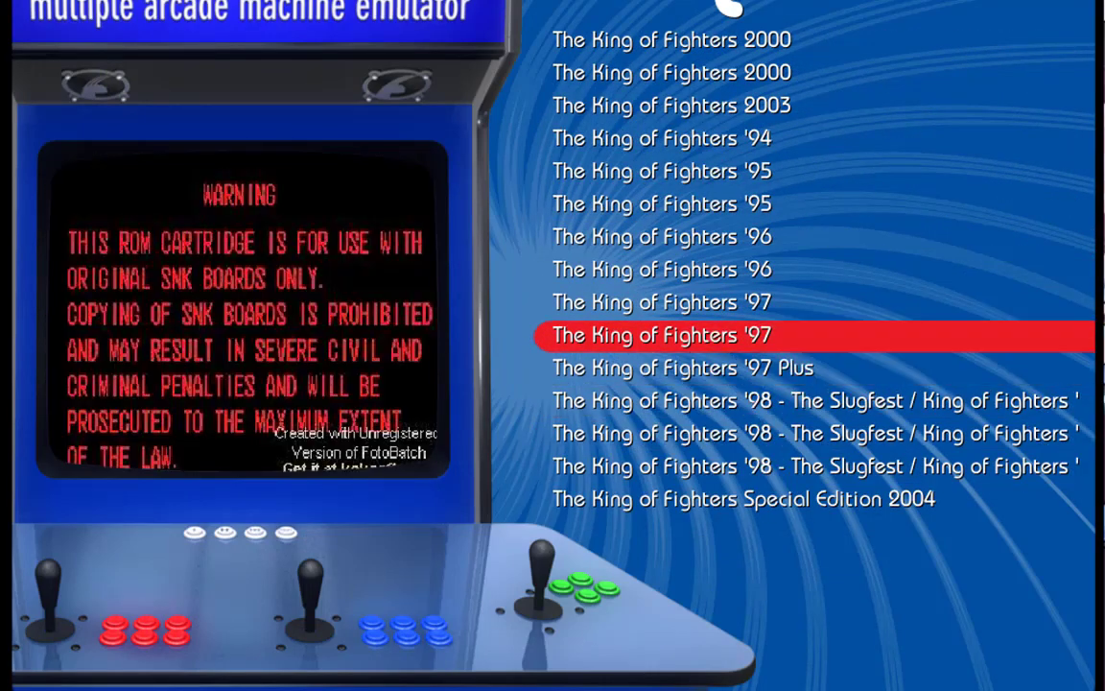
key("Up")
key("Up")
key("Up")
key("Up")
key("Up")
key("Up")
key("Up")
key("Up")
key("Up")
key("Up")
key("Up")
key("Up")
key("Up")
key("Up")
key("Up")
key("Up")
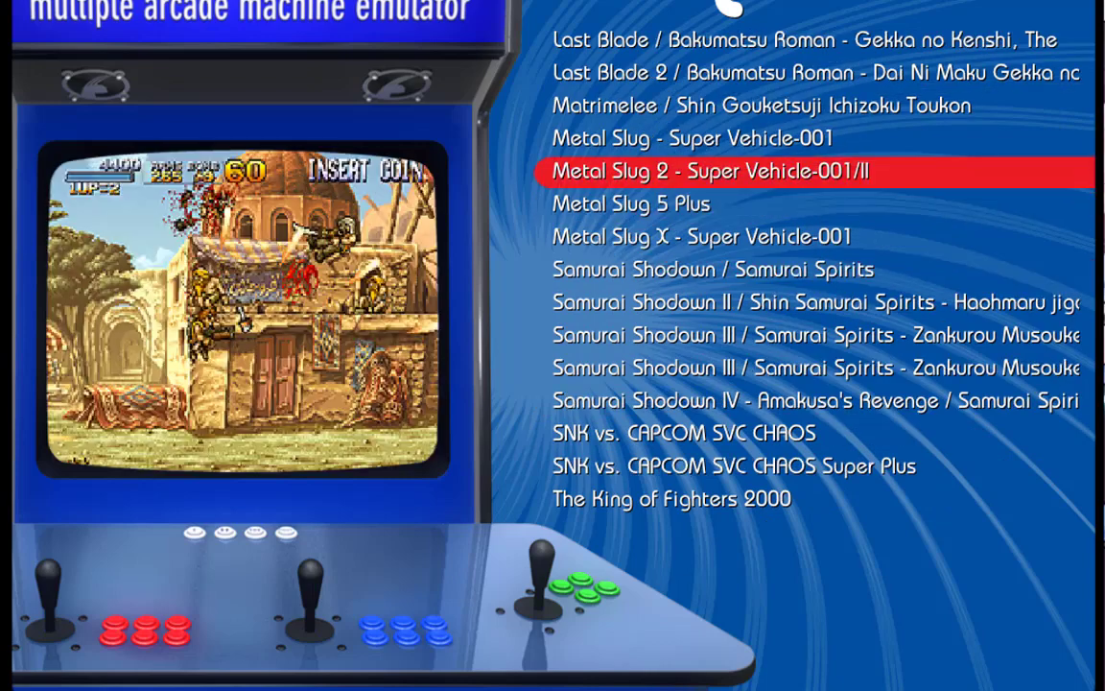
- Leave the MAME game list and open the Texas Instruments TI-99/4A game list
key("Up")
key("Up")
key("Escape")
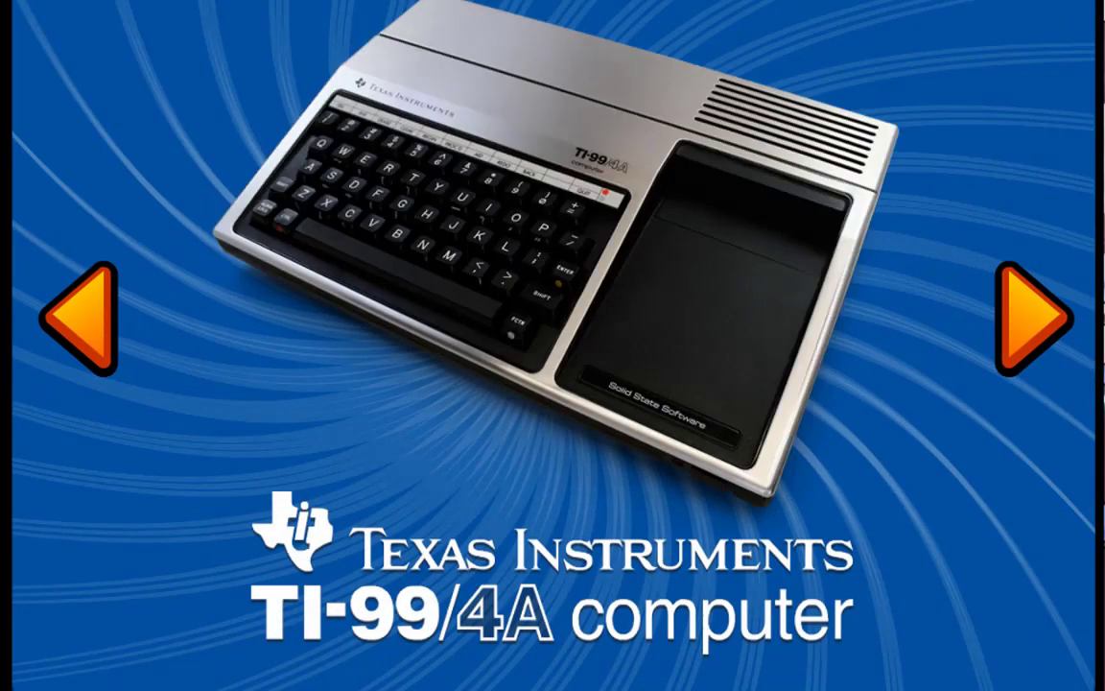
key("Return")
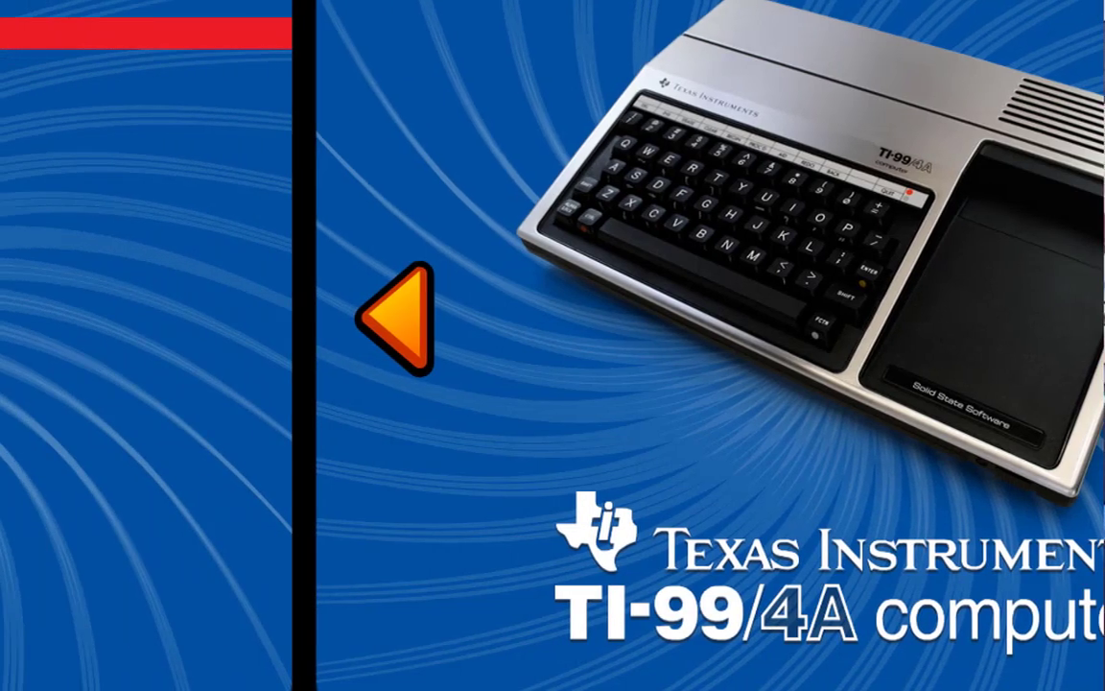
- Browse down the TI-99/4A game list through the kof and sf2 entries to snowbros
key("Down")
key("Down")
key("Down")
key("Down")
key("Down")
key("Down")
key("Down")
key("Down")
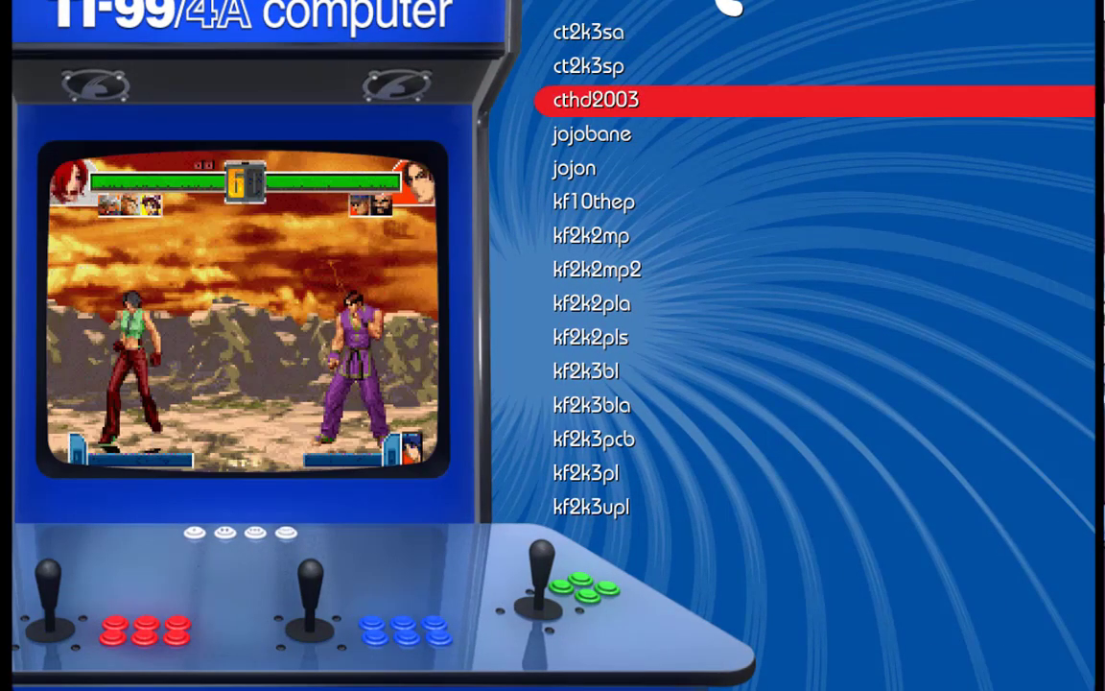
key("Down")
key("Down")
key("Down")
key("Down")
key("Down")
key("Down")
key("Down")
key("Down")
key("Down")
key("Down")
key("Down")
key("Down")
key("Down")
key("Down")
key("Down")
key("Down")
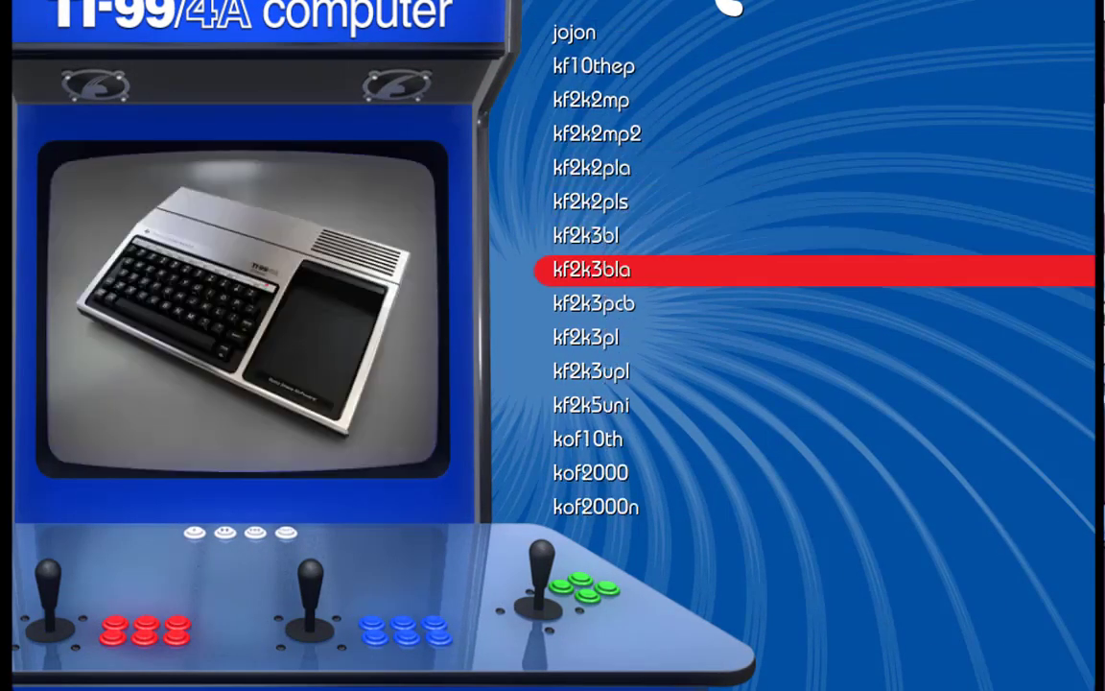
key("Down")
key("Down")
key("Down")
key("Down")
key("Down")
key("Down")
key("Down")
key("Down")
key("Down")
key("Down")
key("Down")
key("Down")
key("Down")
key("Down")
key("Down")
key("Down")
key("Down")
key("Down")
key("Down")
key("Down")
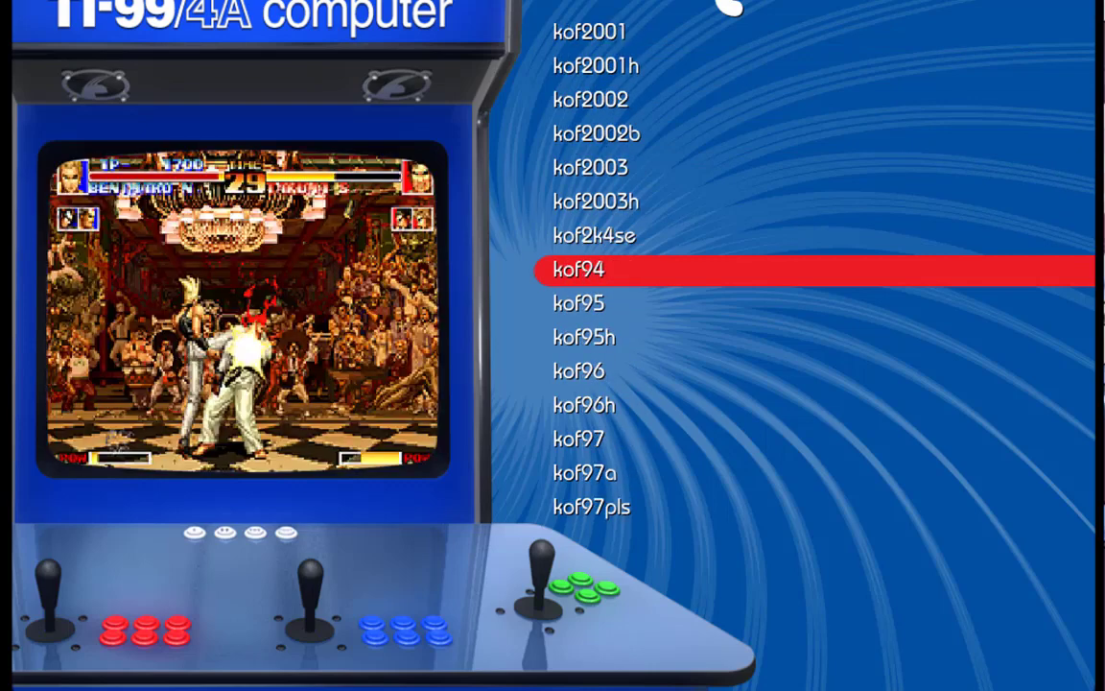
key("Down")
key("Down")
key("Down")
key("Down")
key("Down")
key("Down")
key("Down")
key("Down")
key("Down")
key("Down")
key("Down")
key("Down")
key("Down")
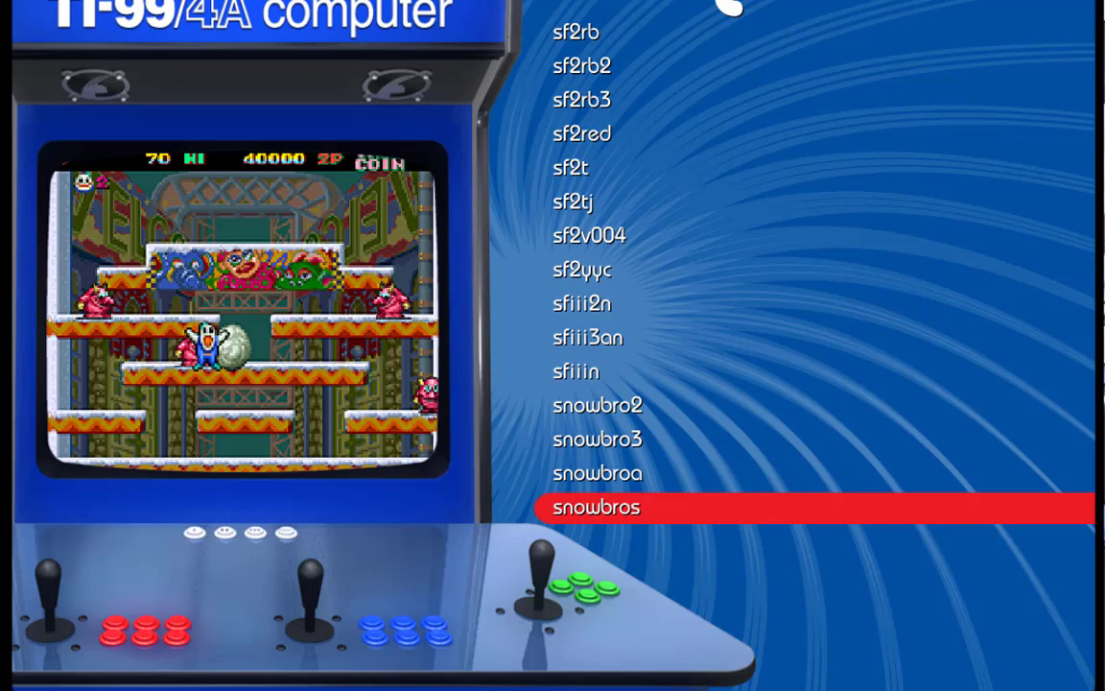
- Browse back up the TI-99/4A game list to kof98n and return to the emulator selection
key("Up")
key("Up")
key("Up")
key("Up")
key("Up")
key("Up")
key("Up")
key("Up")
key("Up")
key("Up")
key("Up")
key("Up")
key("Up")
key("Up")
key("Up")
key("Up")
key("Up")
key("Up")
key("Up")
key("Up")
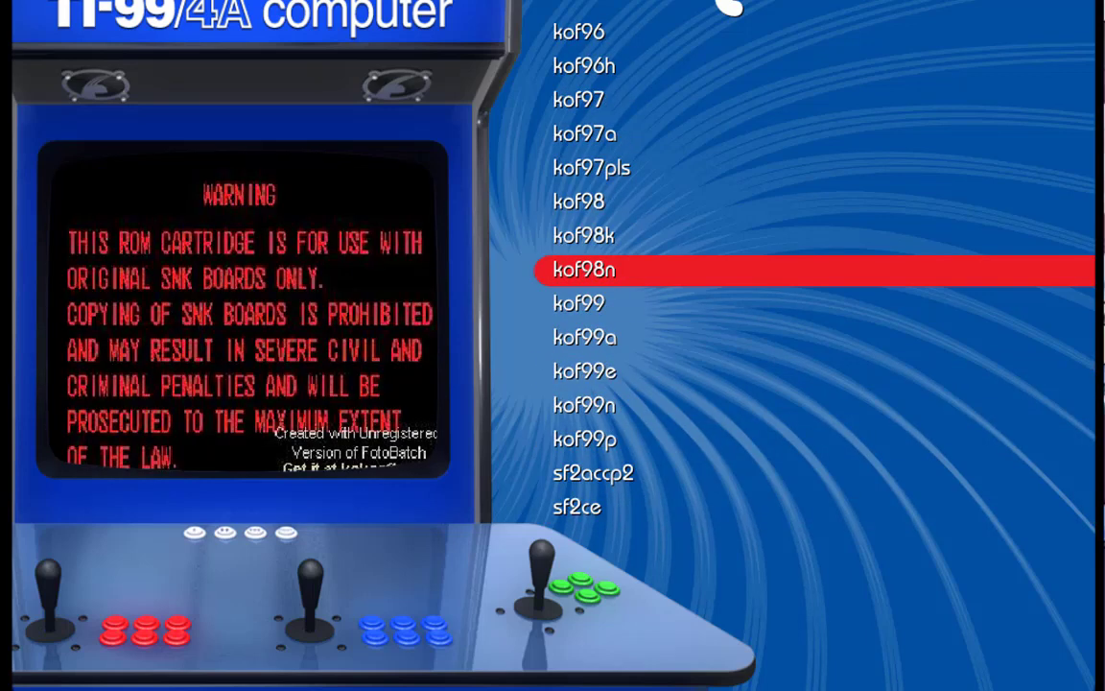
key("Escape")
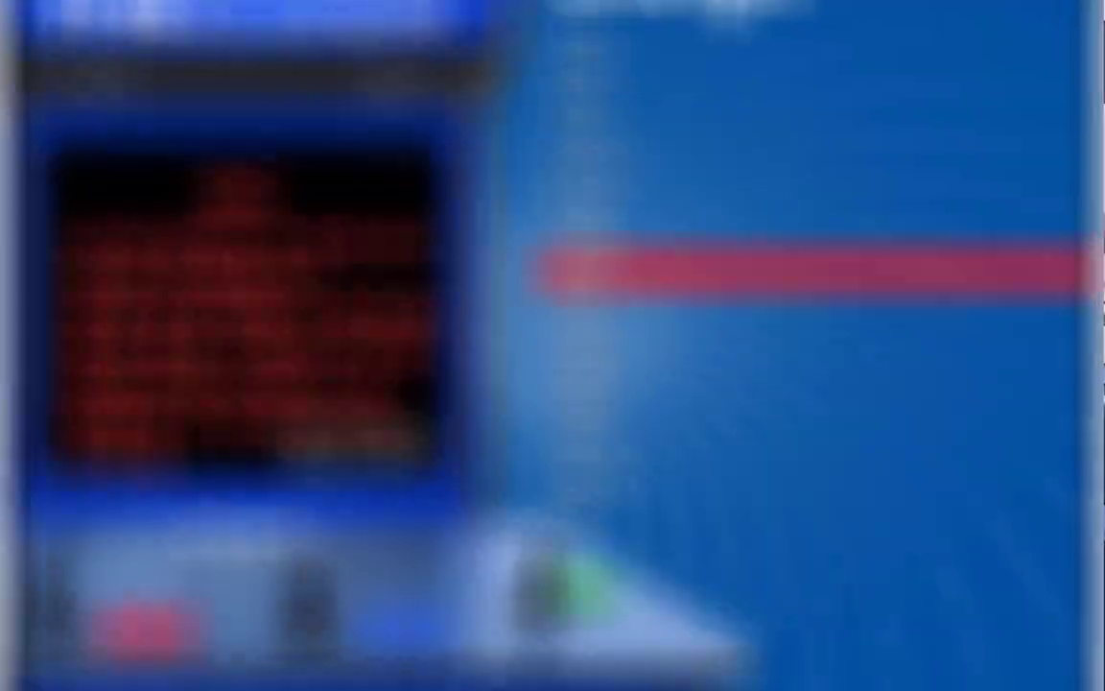
- Switch to MAME, open its game list and browse down through the Metal Slug and Samurai Shodown titles to The King of Fighters
key("Right")
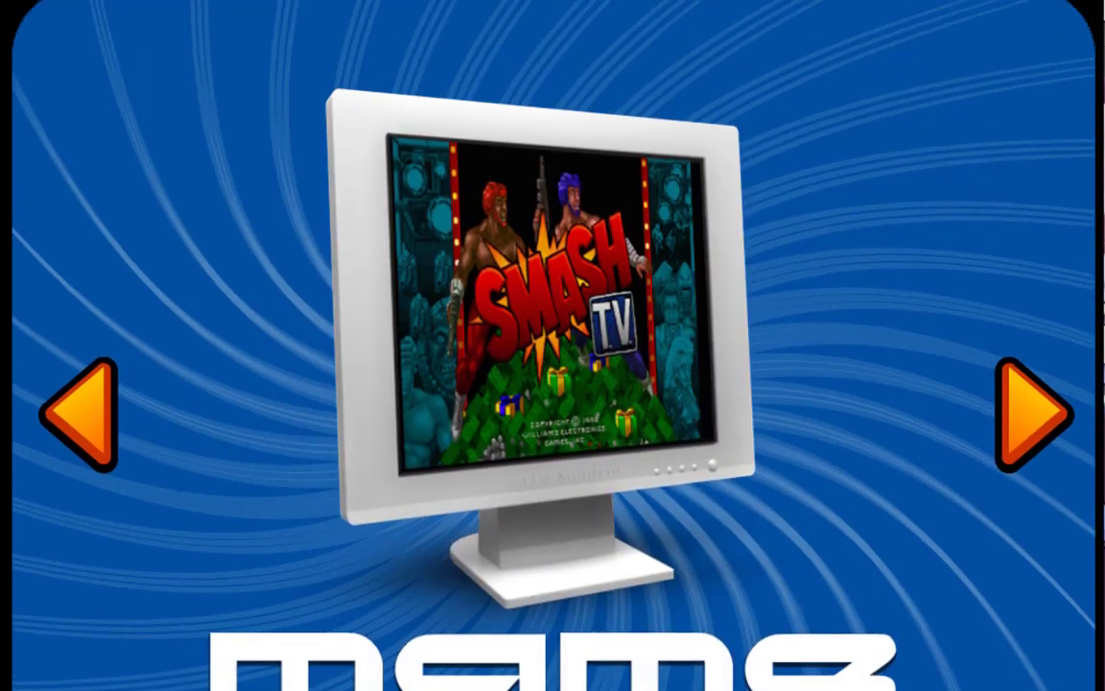
key("Return")
key("Down")
key("Down")
key("Down")
key("Down")
key("Down")
key("Down")
key("Down")
key("Down")
key("Down")
key("Down")
key("Down")
key("Down")
key("Down")
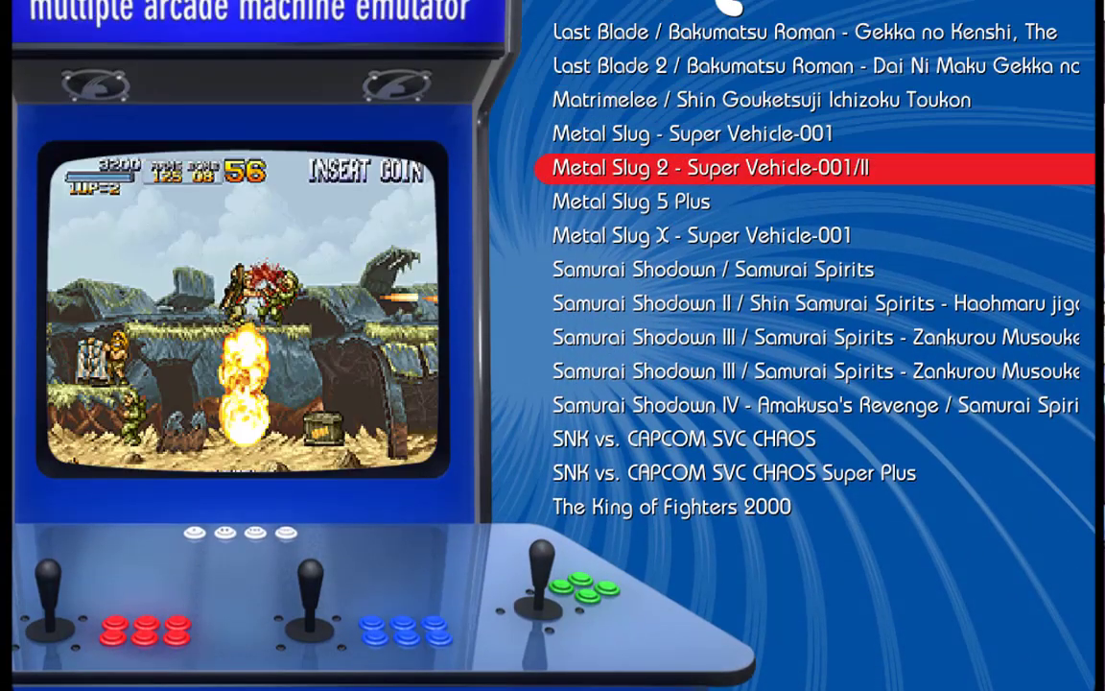
key("Down")
key("Down")
key("Down")
key("Down")
key("Down")
key("Down")
key("Down")
key("Down")
key("Down")
key("Down")
key("Down")
key("Down")
key("Down")
key("Down")
key("Down")
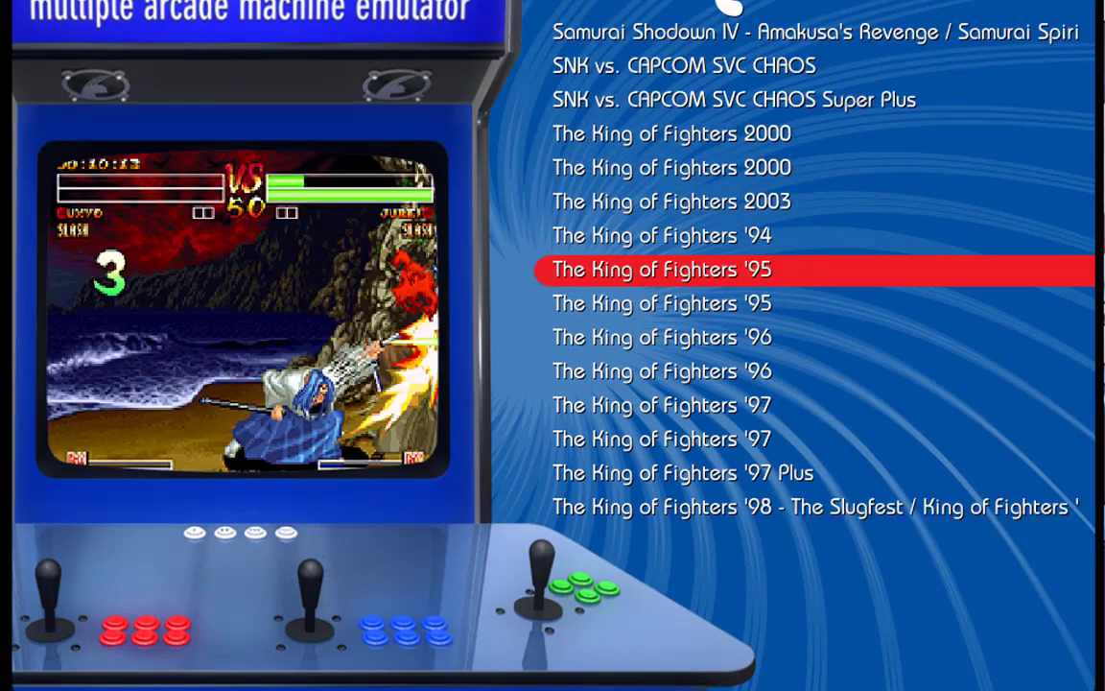
- Browse the MAME game list back up past Samurai Shodown / Samurai Spirits and return to the emulator selection
key("Up")
key("Up")
key("Up")
key("Up")
key("Up")
key("Up")
key("Up")
key("Up")
key("Up")
key("Up")
key("Up")
key("Up")
key("Up")
key("Up")
key("Up")
key("Up")
key("Up")
key("Up")
key("Up")
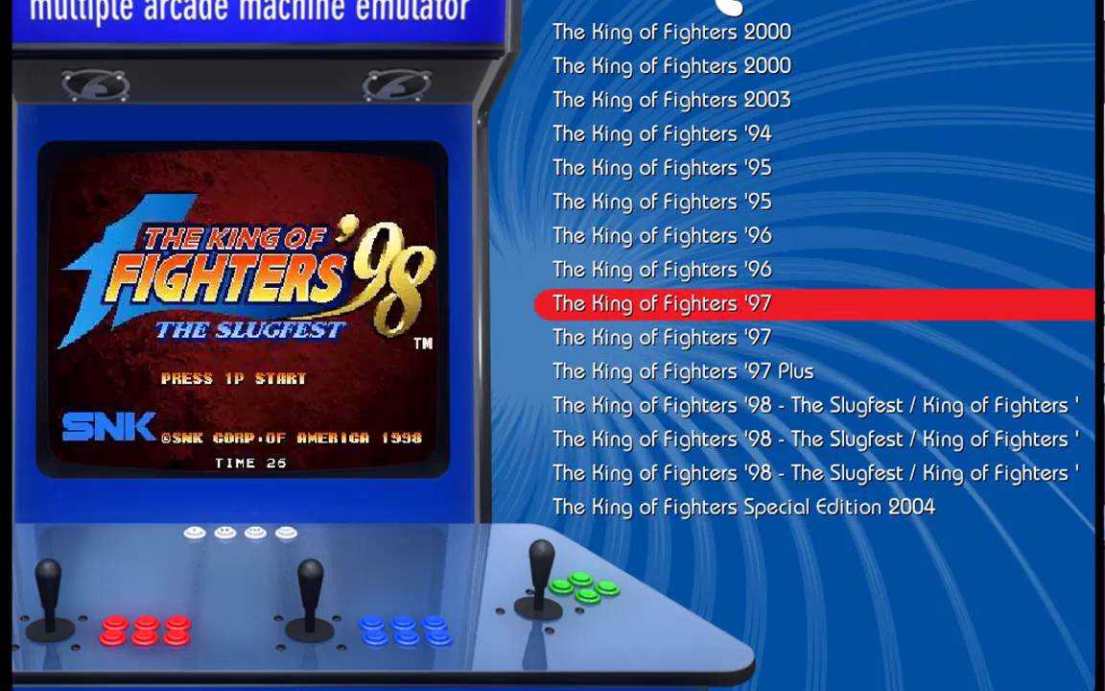
key("Up")
key("Up")
key("Up")
key("Up")
key("Up")
key("Up")
key("Up")
key("Up")
key("Up")
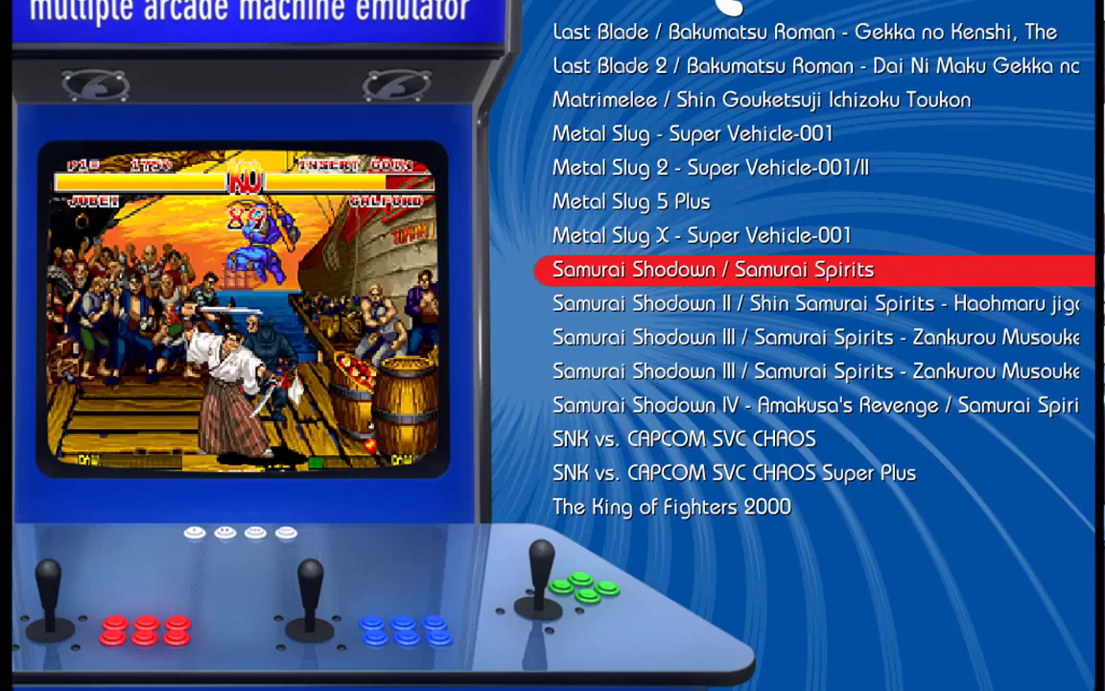
key("Escape")
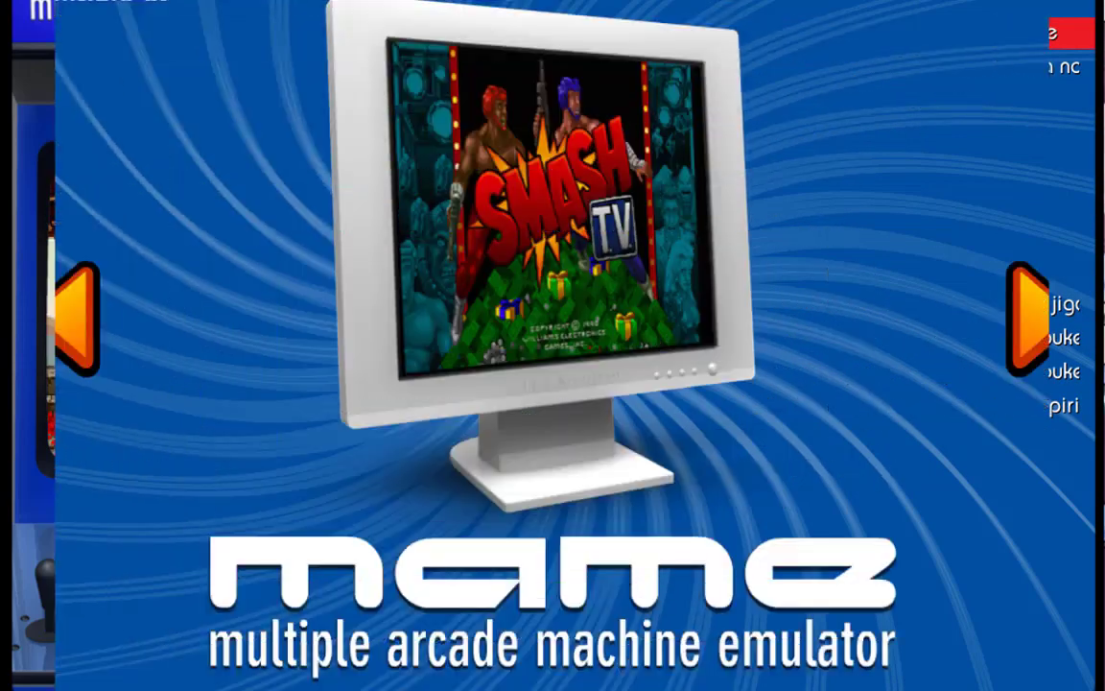
- Reopen the Texas Instruments TI-99/4A game list and browse down to the sf2 entries
key("Right")
key("Left")
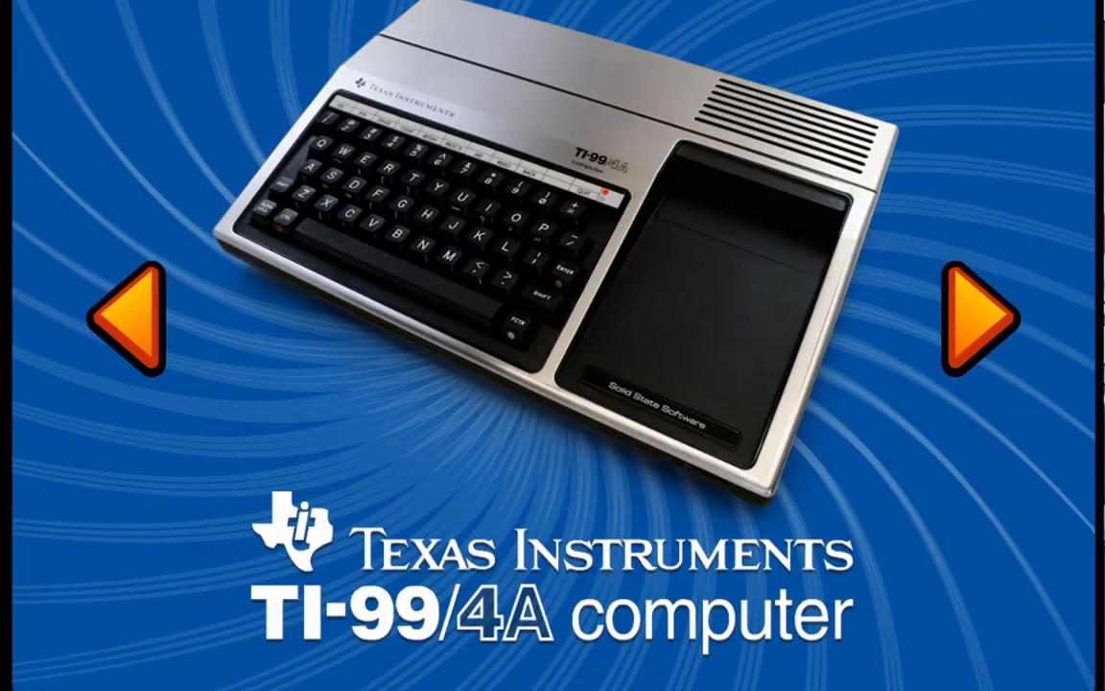
key("Return")
key("Down")
key("Down")
key("Down")
key("Down")
key("Down")
key("Down")
key("Down")
key("Down")
key("Down")
key("Down")
key("Down")
key("Down")
key("Down")
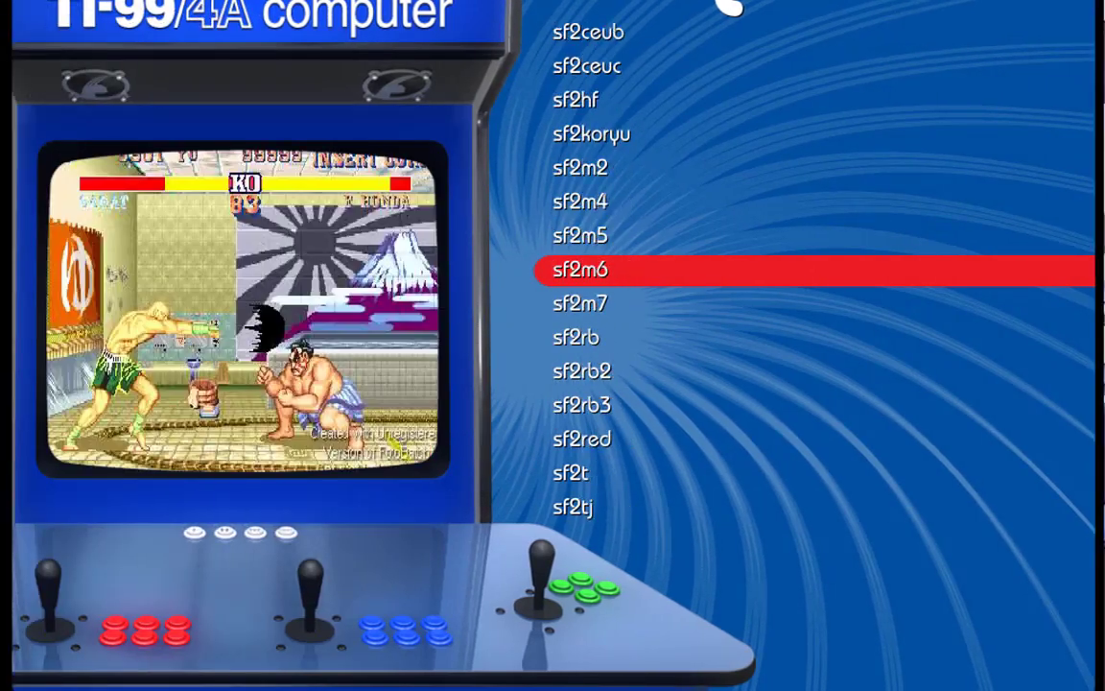
- Browse the TI-99/4A game list back up from the sf2 entries to ct2k3sp
key("Up")
key("Up")
key("Up")
key("Up")
key("Up")
key("Up")
key("Up")
key("Up")
key("Up")
key("Up")
key("Up")
key("Up")
key("Up")
key("Up")
key("Up")
key("Up")
key("Up")
key("Up")
key("Up")
key("Up")
key("Up")
key("Up")
key("Up")
key("Up")
key("Up")
key("Up")
key("Up")
key("Up")
key("Up")
key("Up")
key("Up")
key("Up")
key("Up")
key("Up")
key("Up")
key("Up")
key("Up")
key("Up")
key("Up")
key("Up")
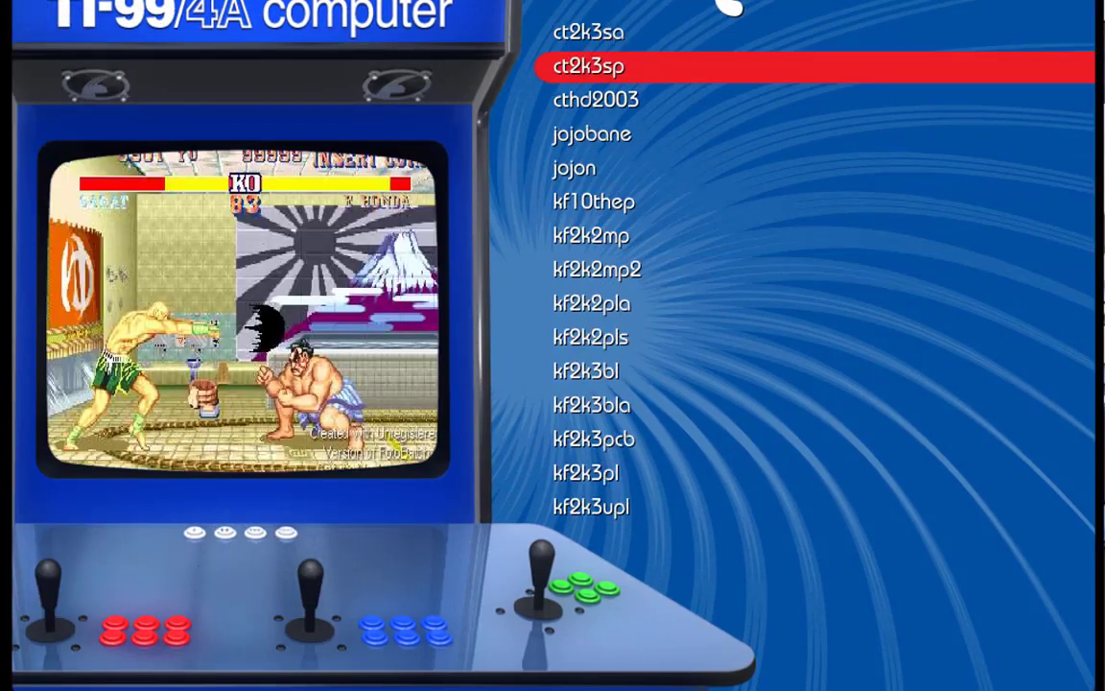
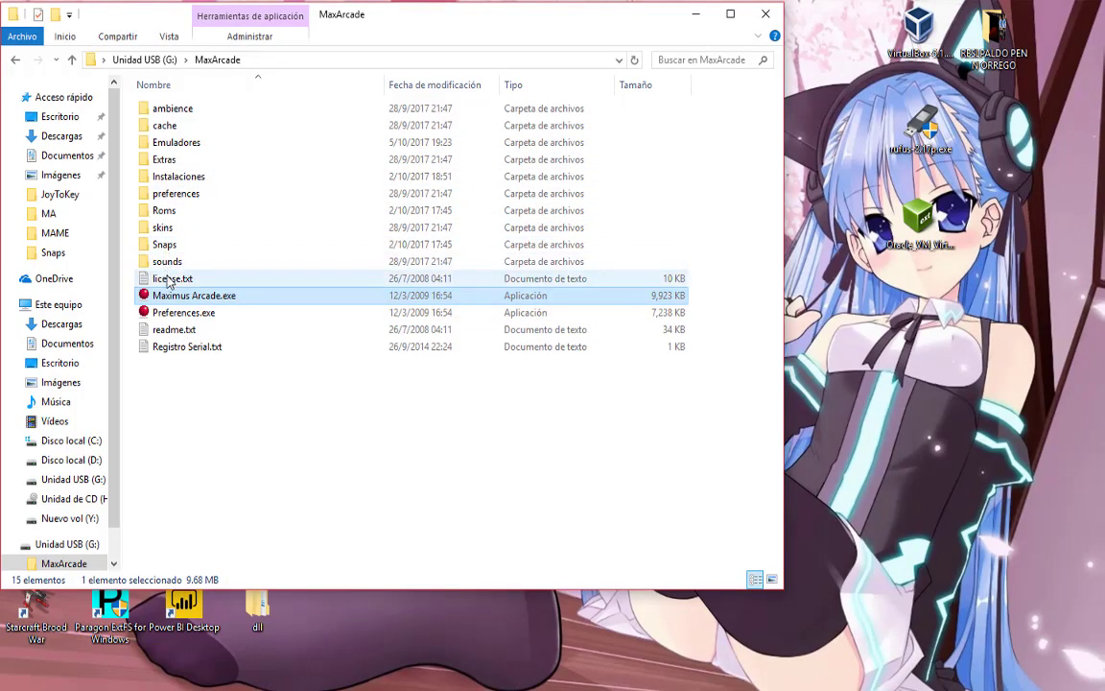
- Copy MAME.lst from the MaxArcade preferences folder to the desktop
double_click(180, 198)
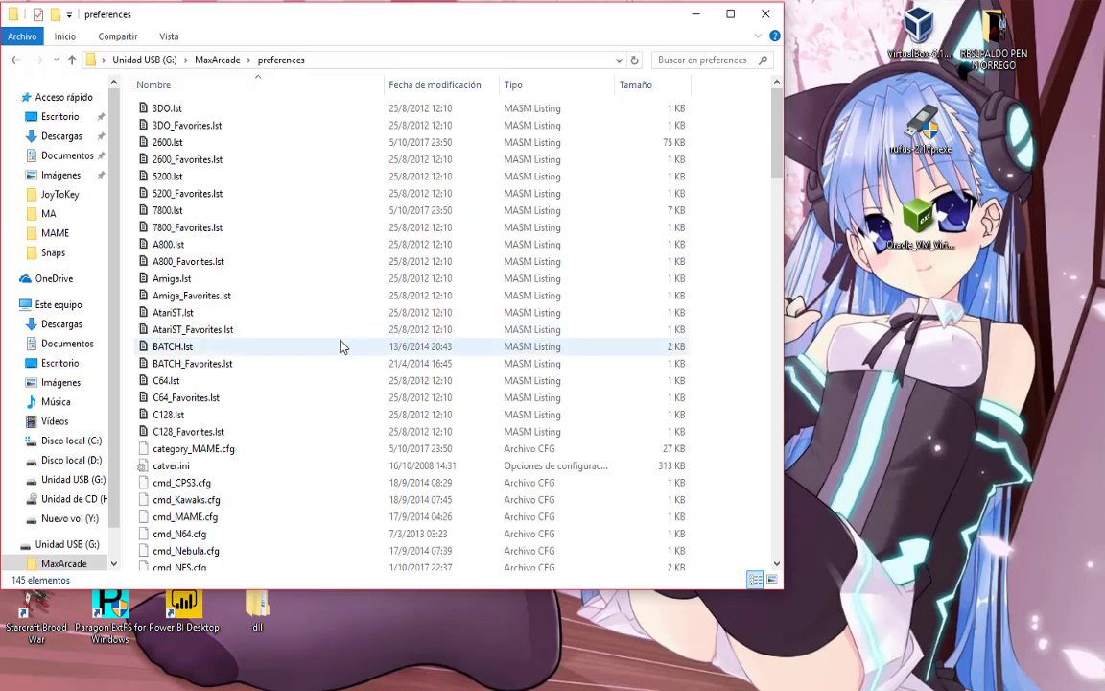
scroll(340, 346, "down", 11)
scroll(341, 346, "down", 8)
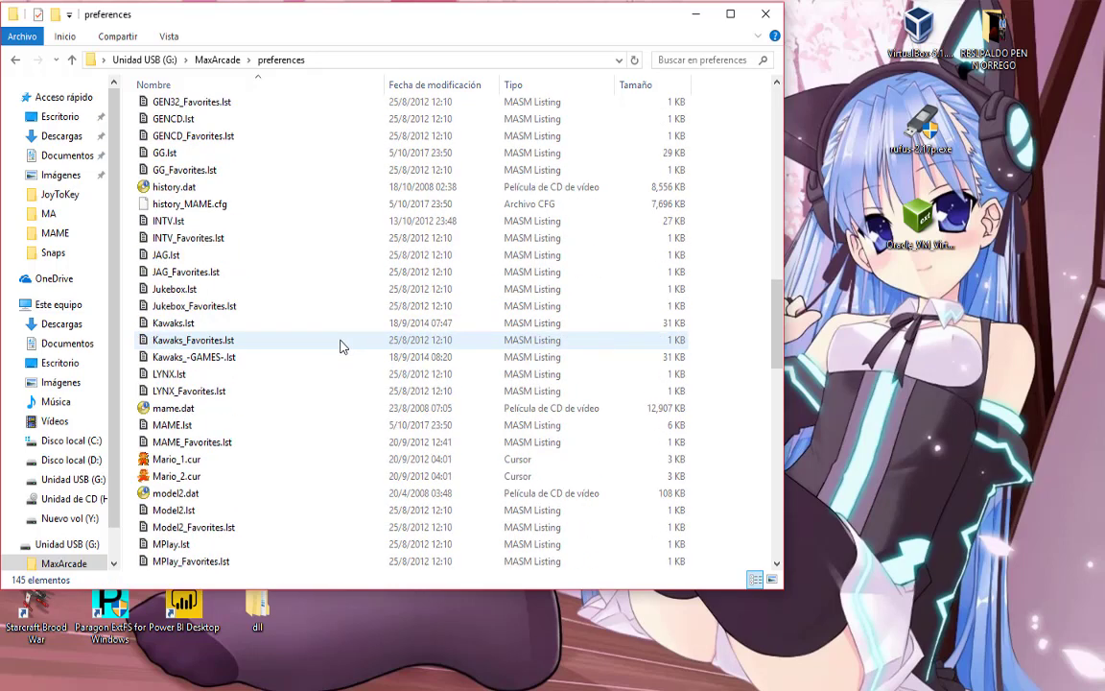
left_click(171, 425)
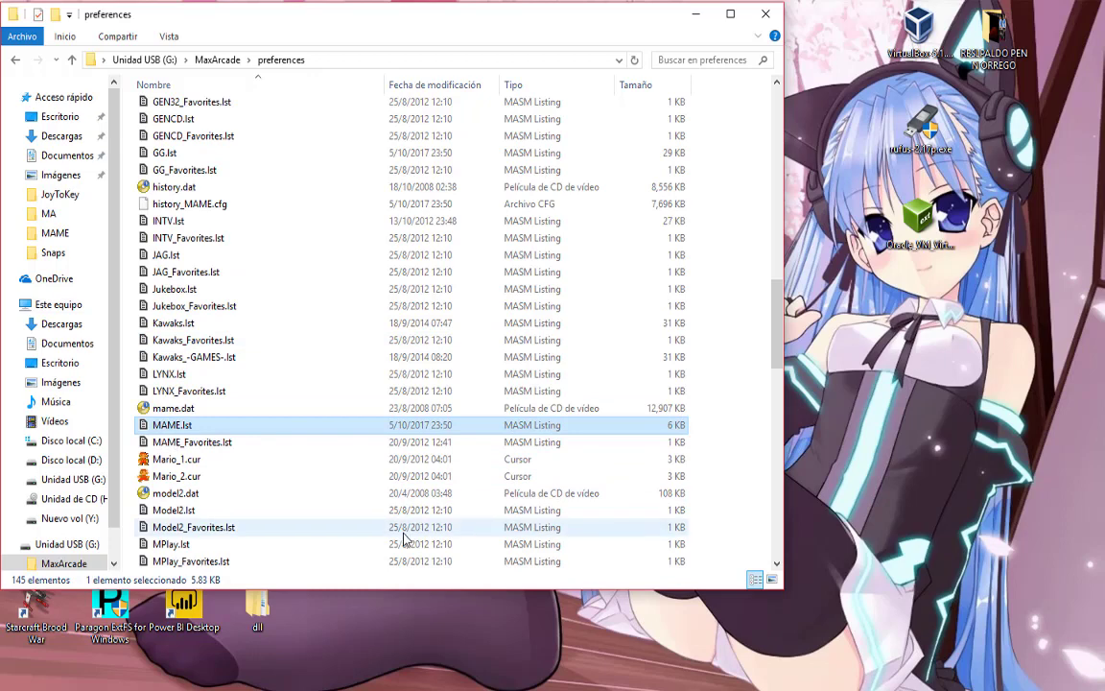
right_click(902, 350)
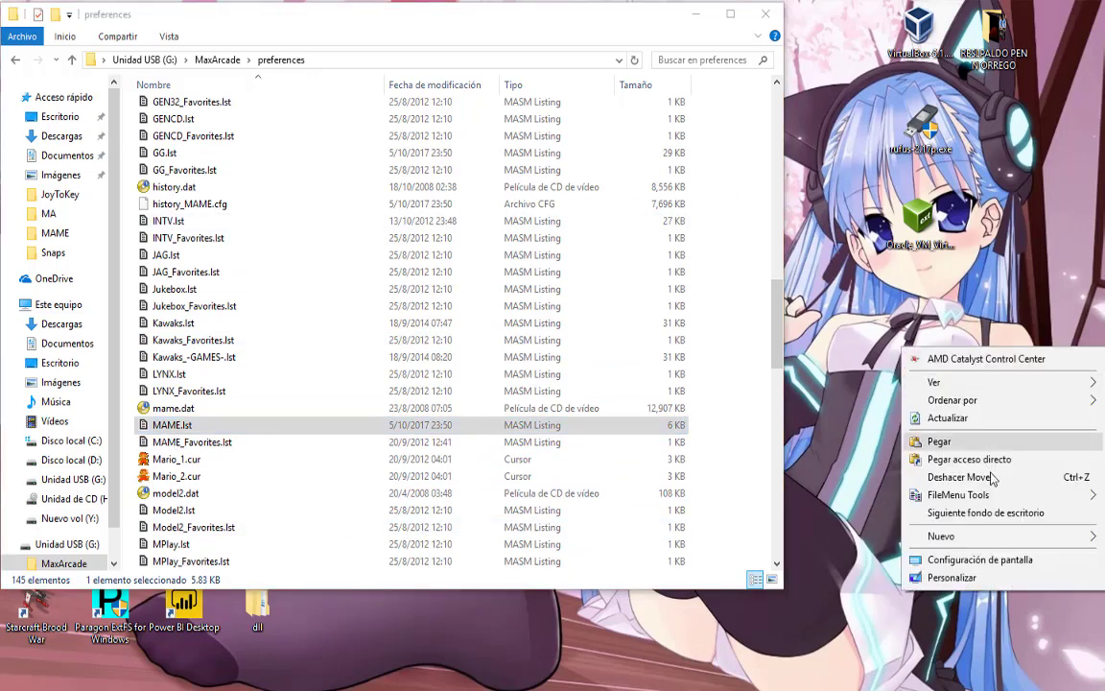
left_click(941, 442)
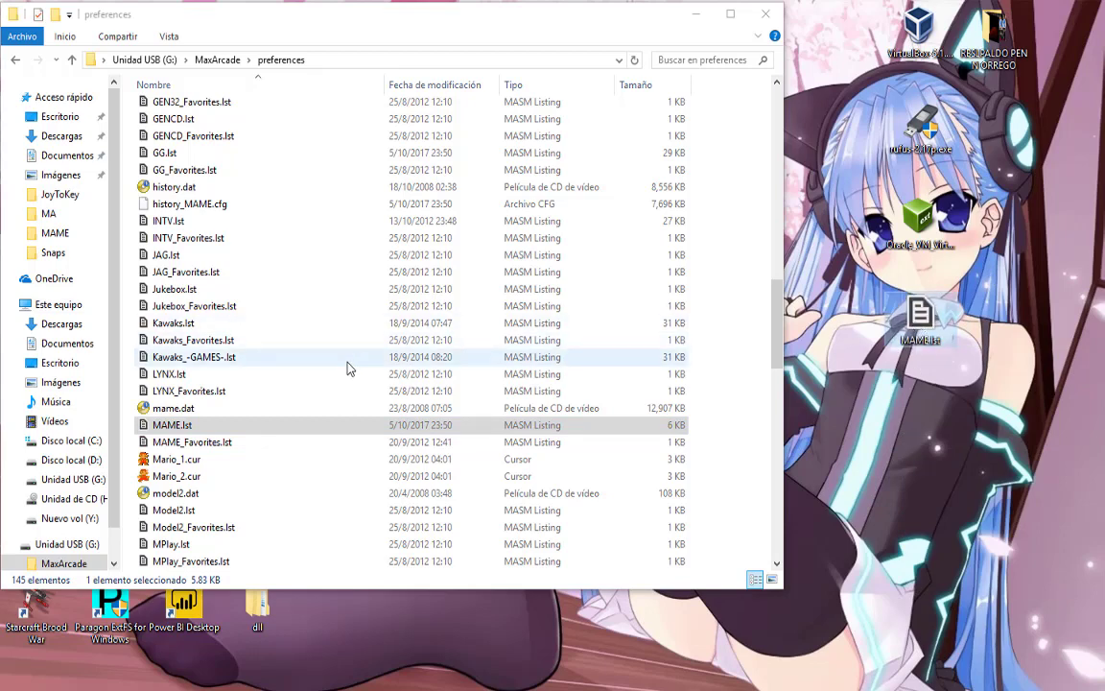
- Copy TI994A.lst from the preferences folder to the desktop, replacing the existing file there, and minimize the folder window
scroll(347, 372, "down", 1)
scroll(347, 373, "down", 12)
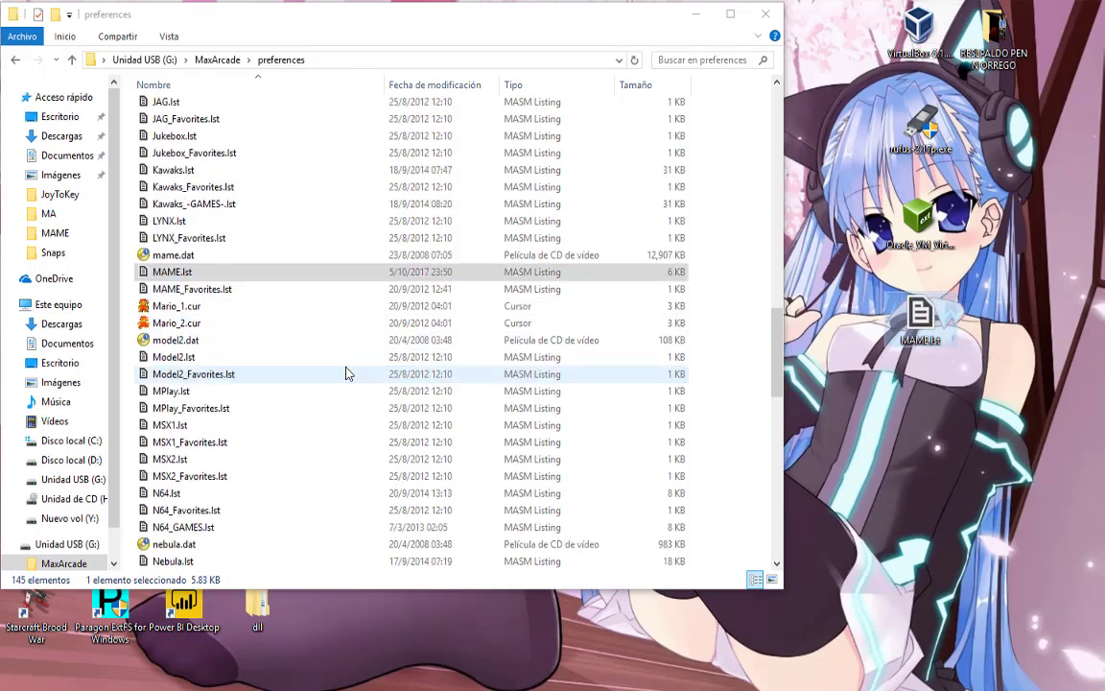
scroll(347, 374, "down", 3)
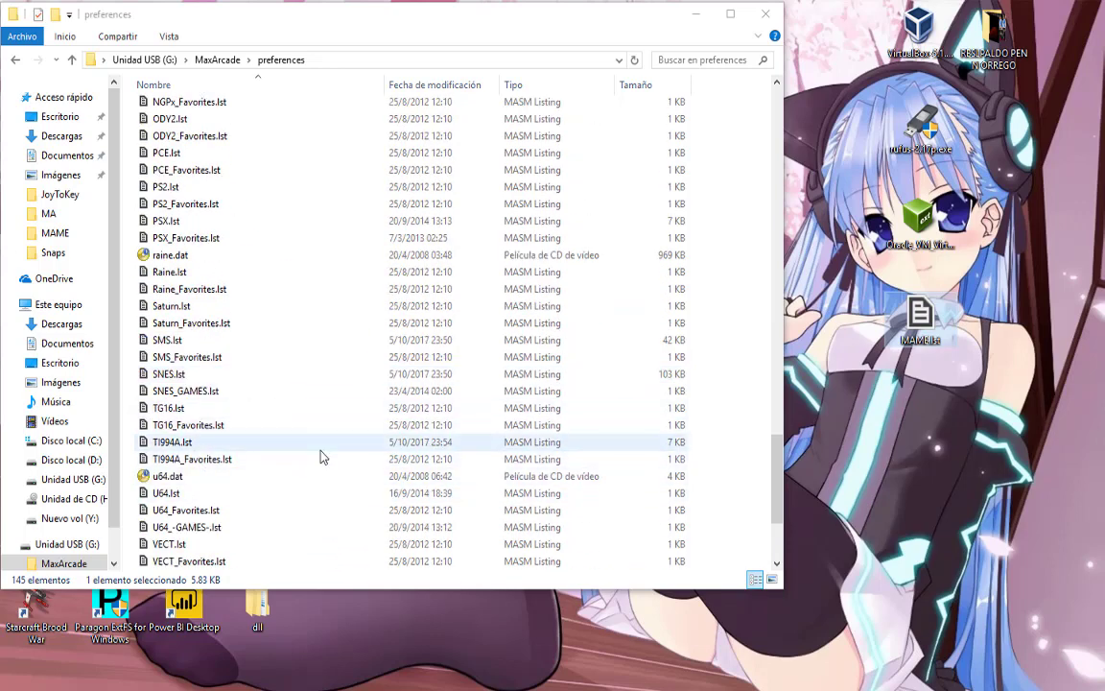
scroll(322, 458, "down", 3)
scroll(321, 458, "up", 1)
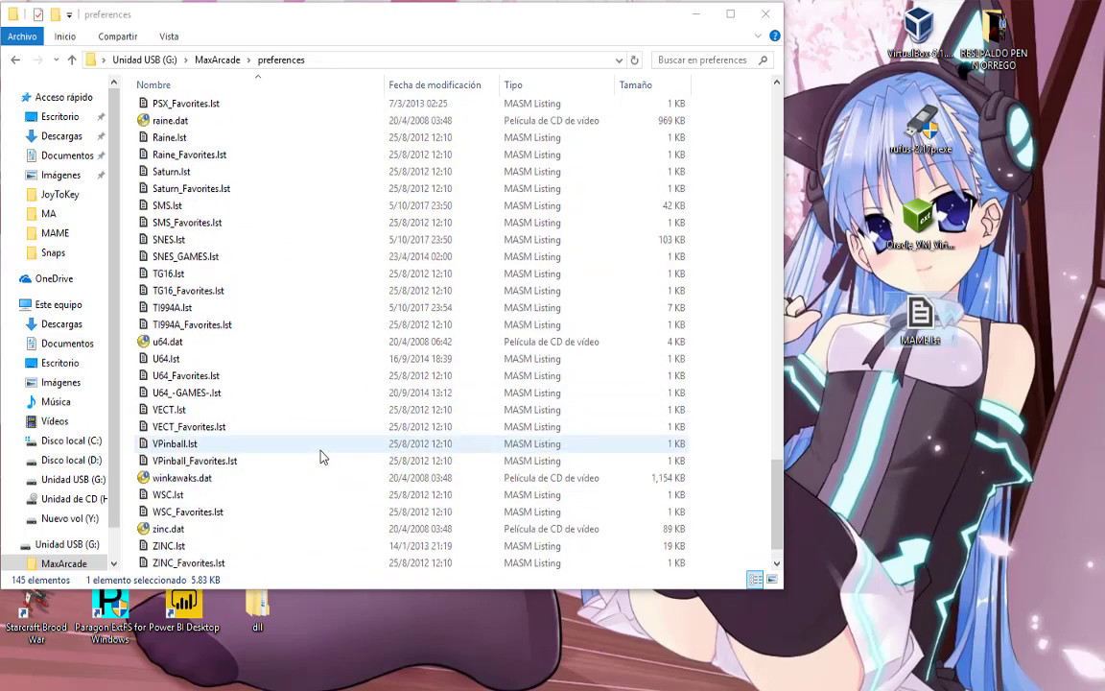
left_click(176, 313)
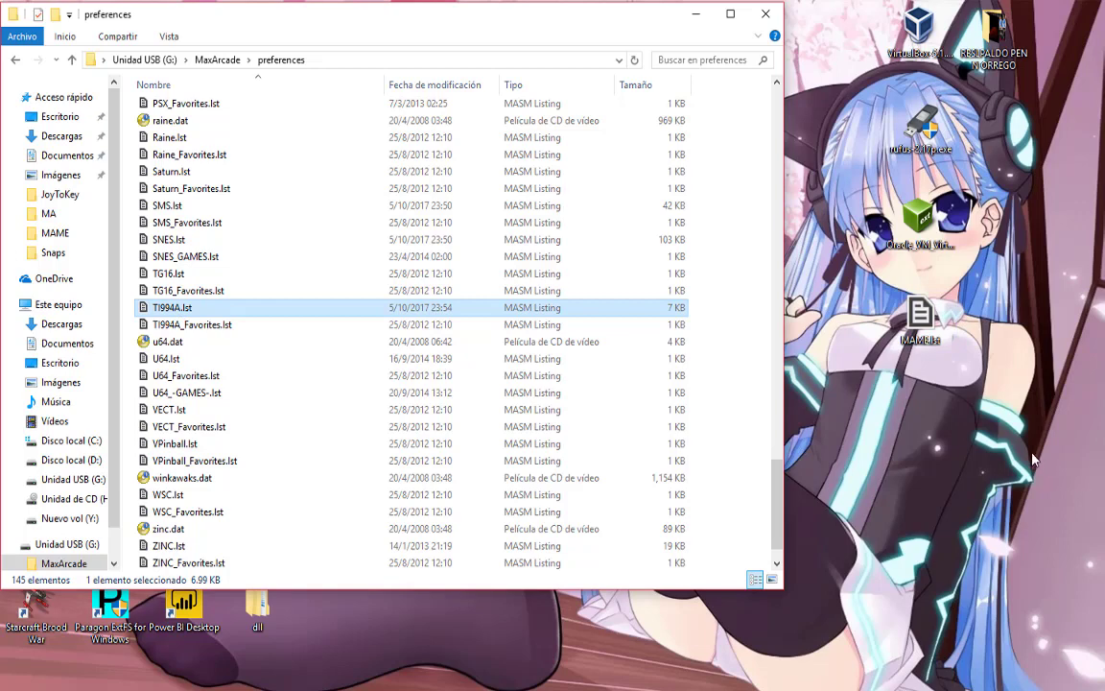
left_click(941, 434)
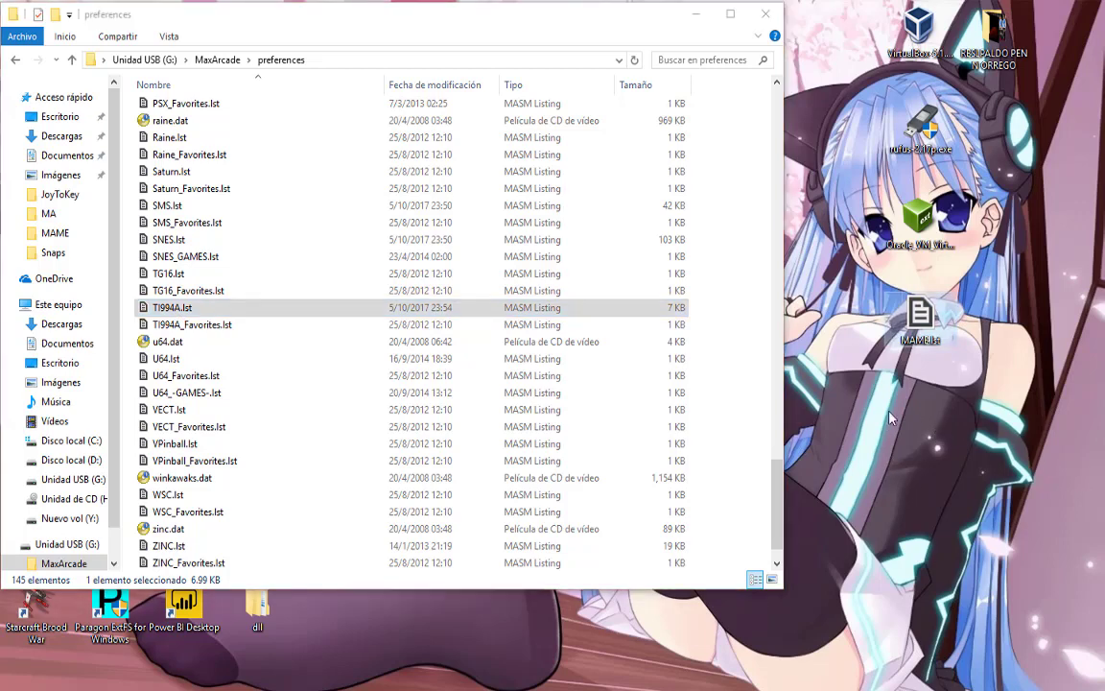
right_click(909, 416)
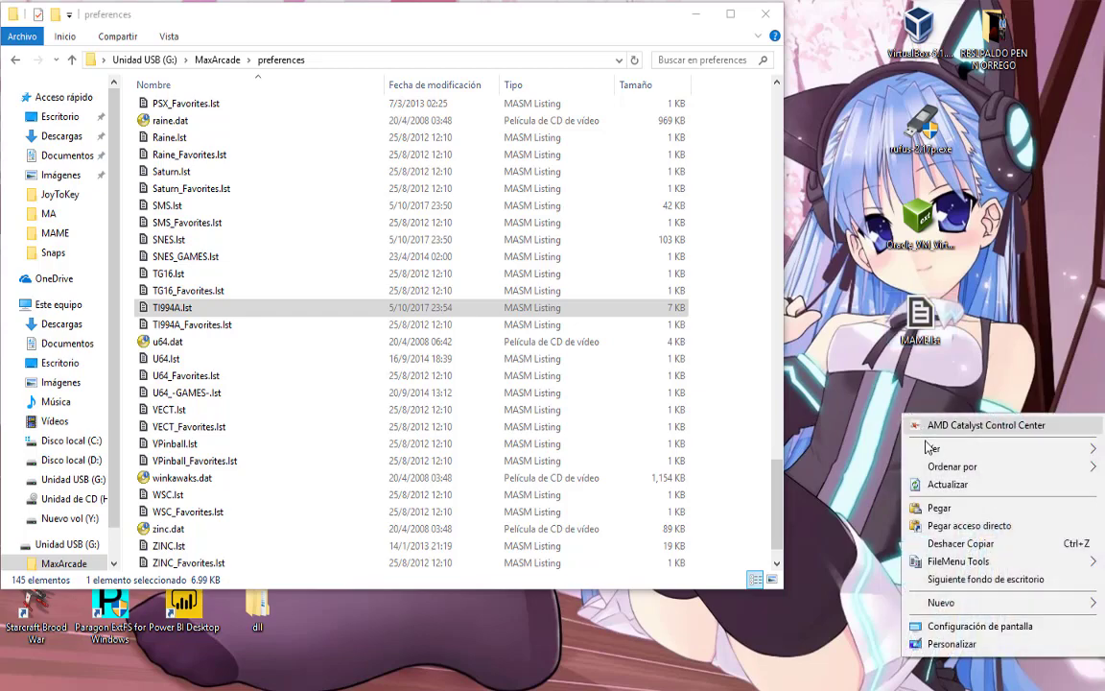
left_click(952, 512)
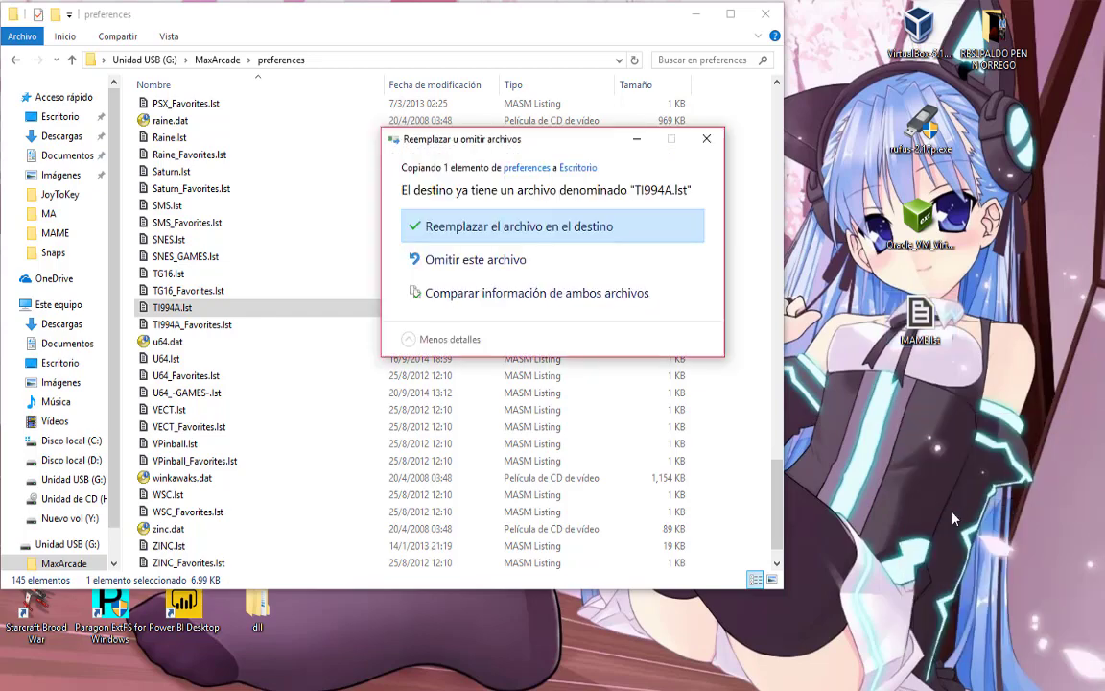
left_click(496, 223)
left_click(694, 17)
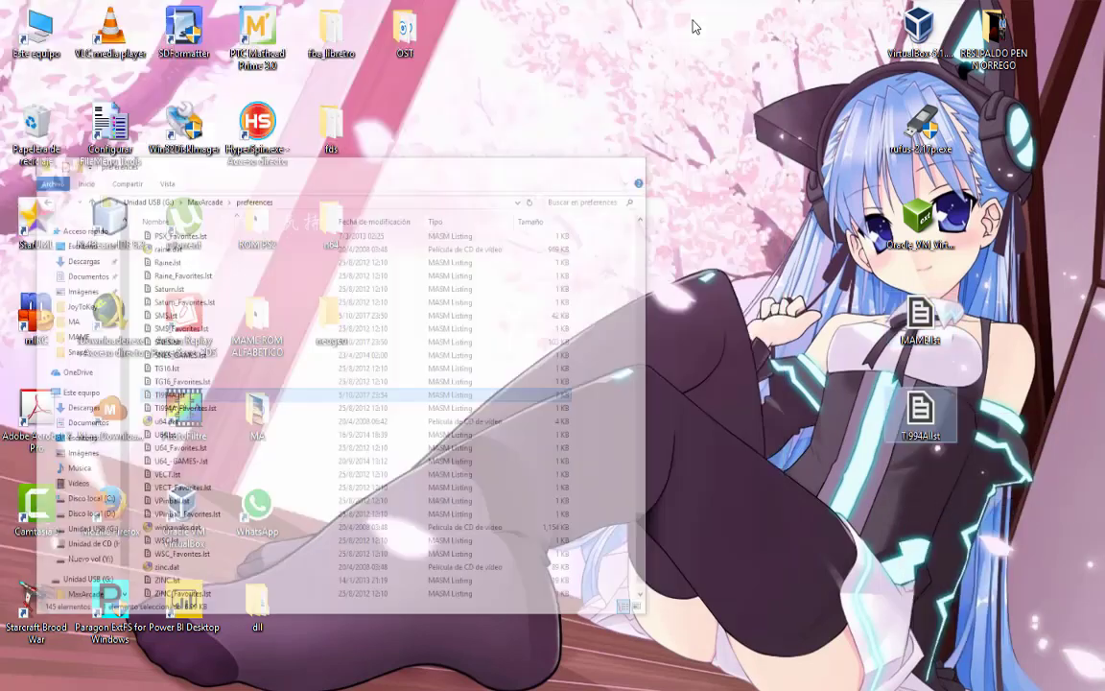
- Try to rename the desktop copy of MAME.lst as TI994A.lst, using the name copied from the preferences folder
key("alt+Tab")
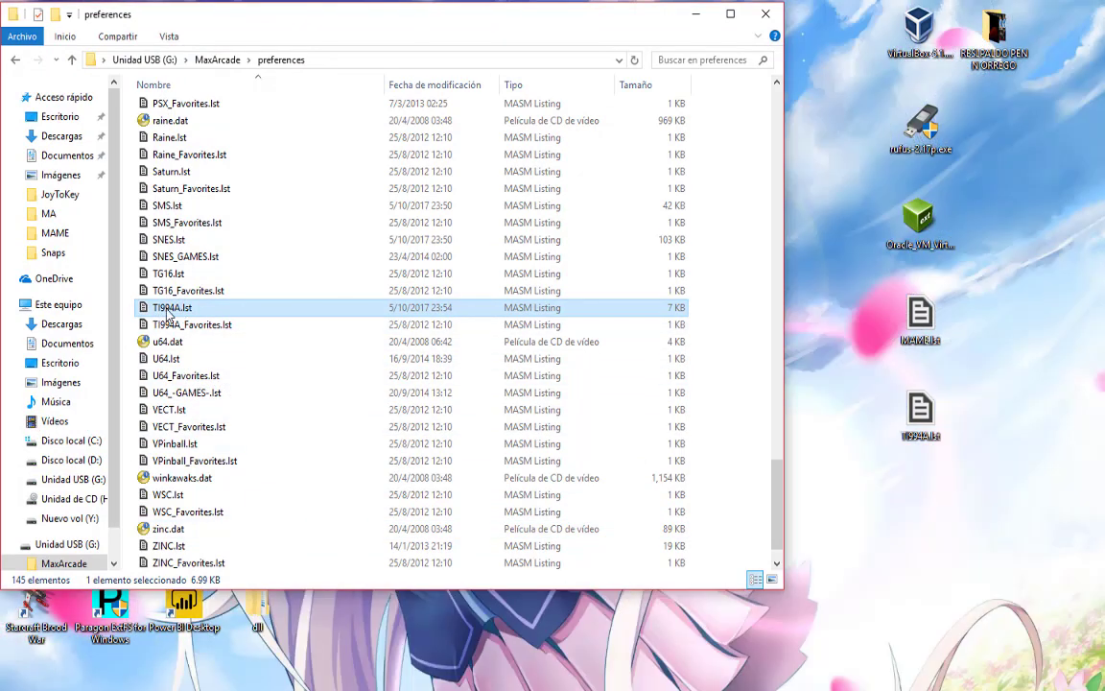
left_click(168, 309)
key("ctrl+c")
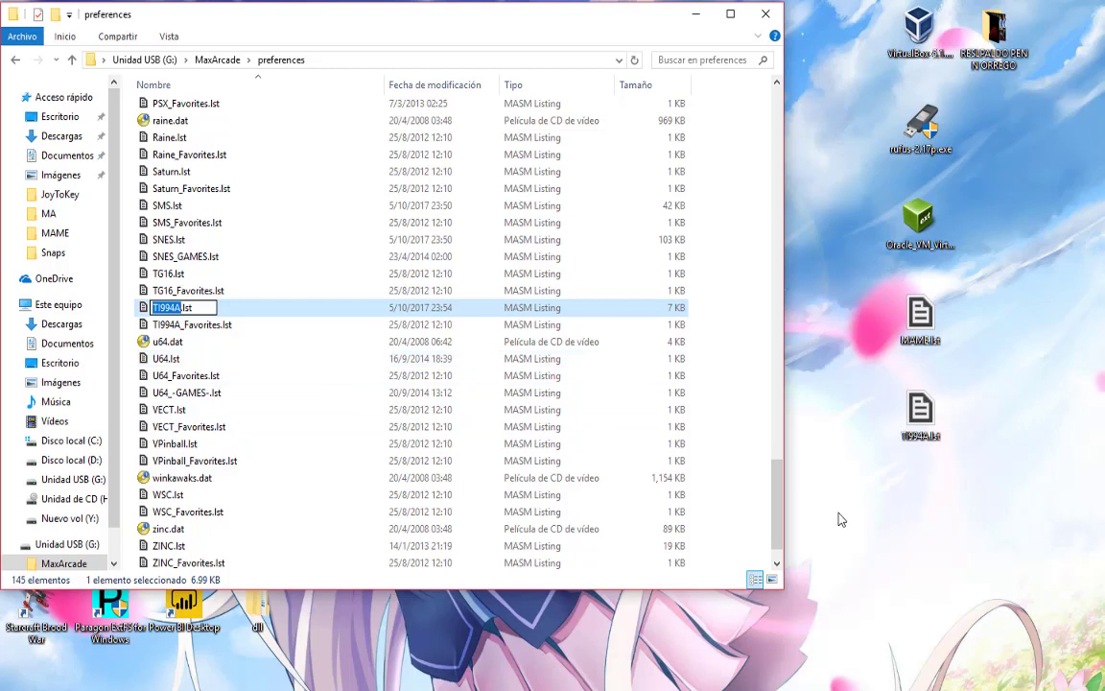
left_click(964, 513)
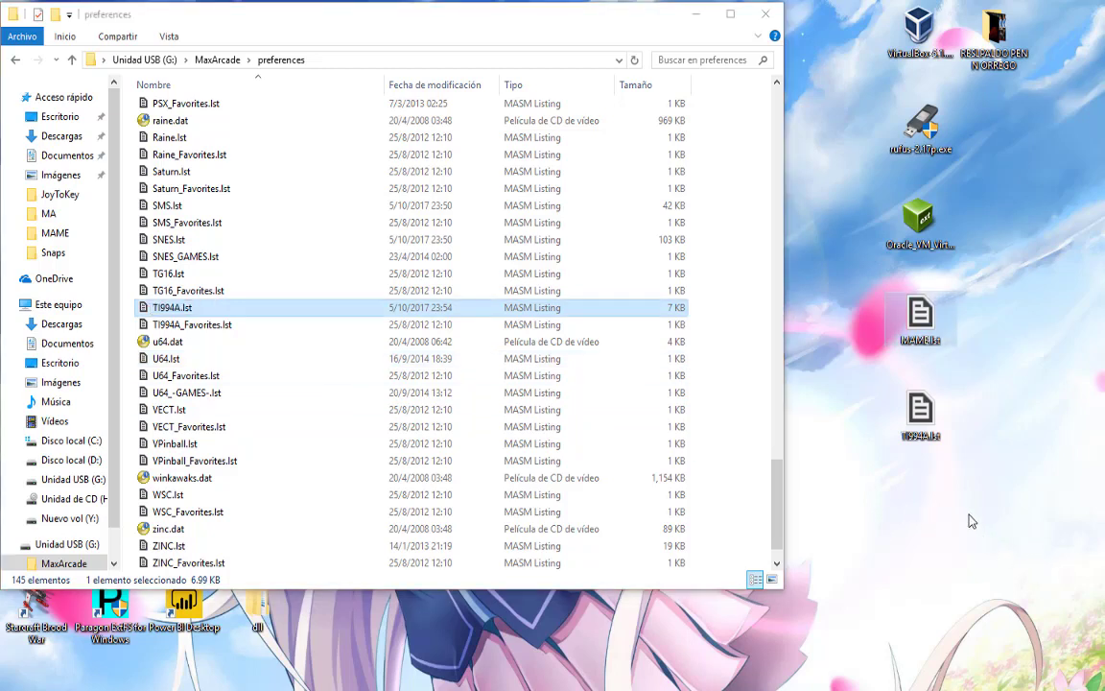
left_click(919, 331)
left_click(917, 341)
key("ctrl+v")
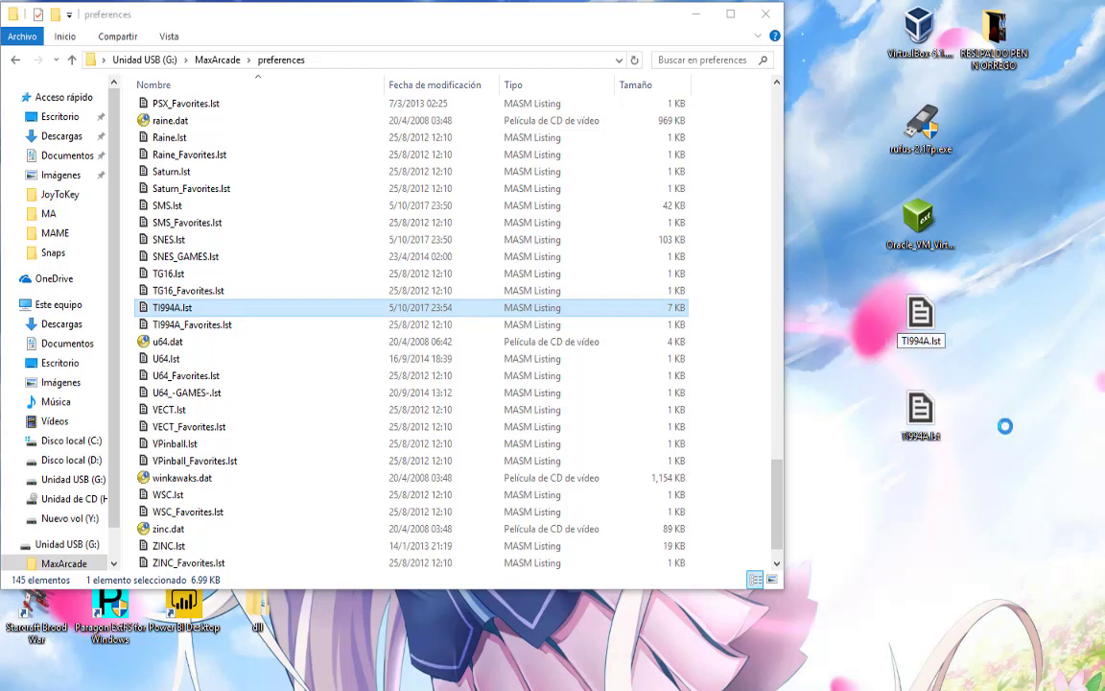
key("Return")
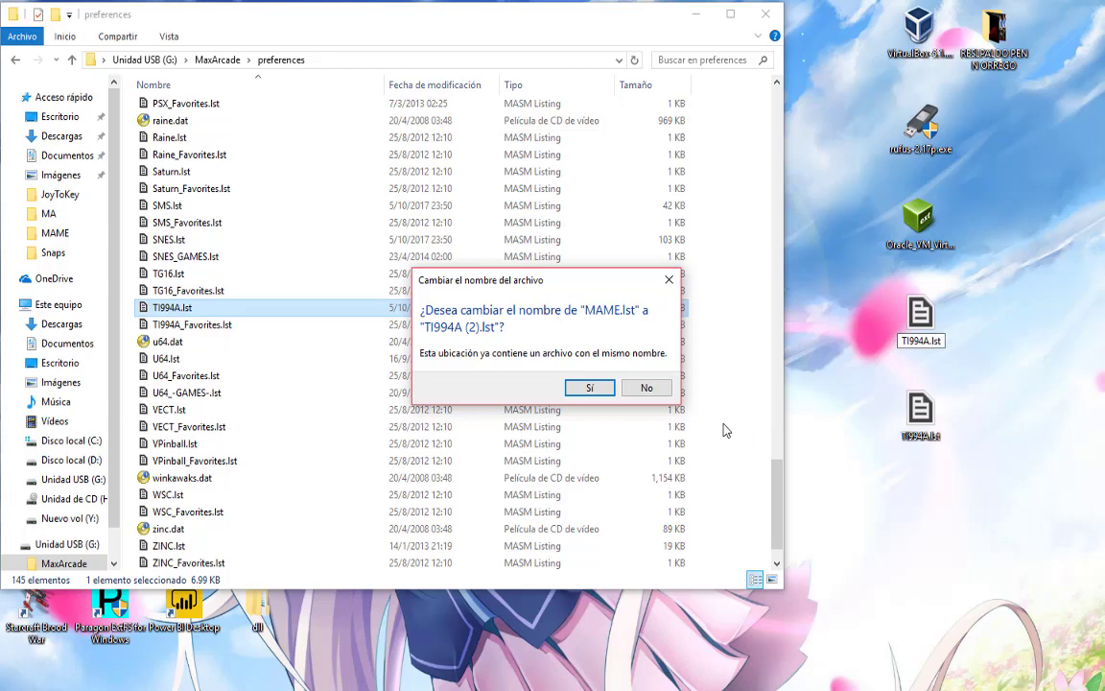
left_click(647, 388)
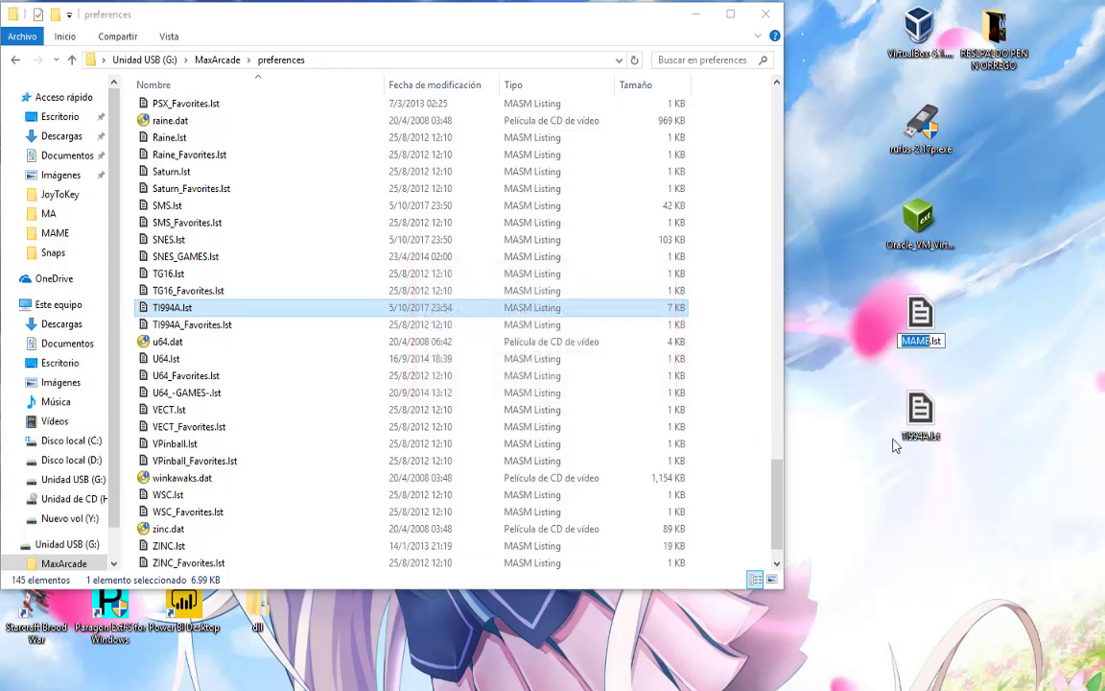
- Delete the desktop copy of TI994A.lst and rename the desktop MAME.lst as TI994A.lst
left_click(919, 413)
key("Delete")
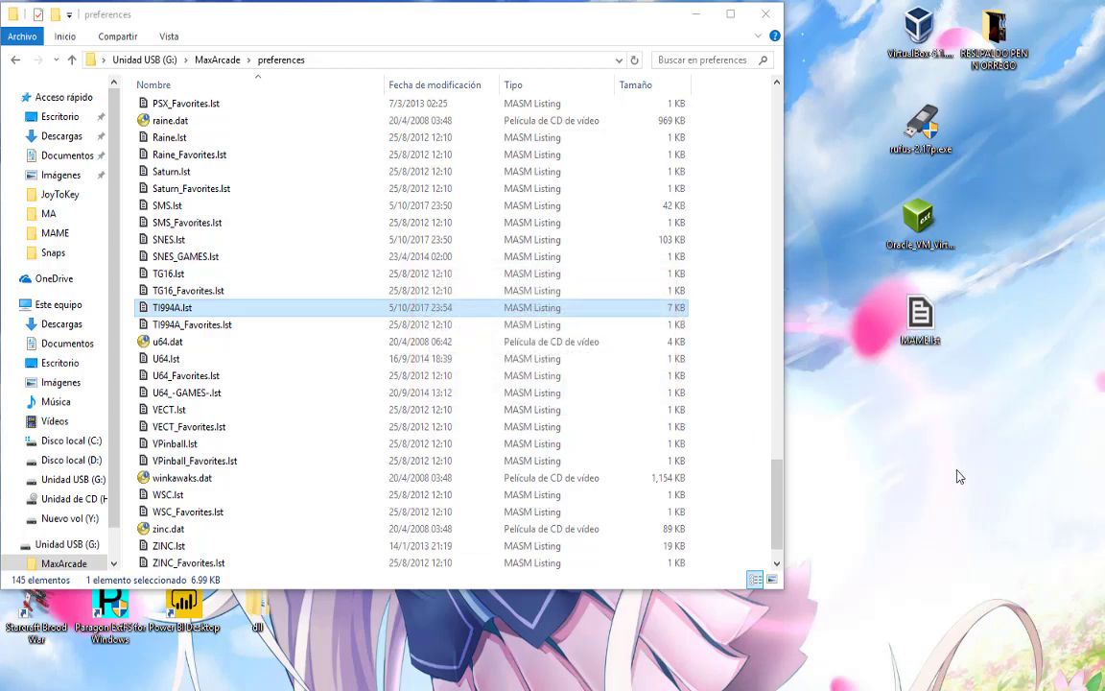
left_click(156, 309)
key("ctrl+c")
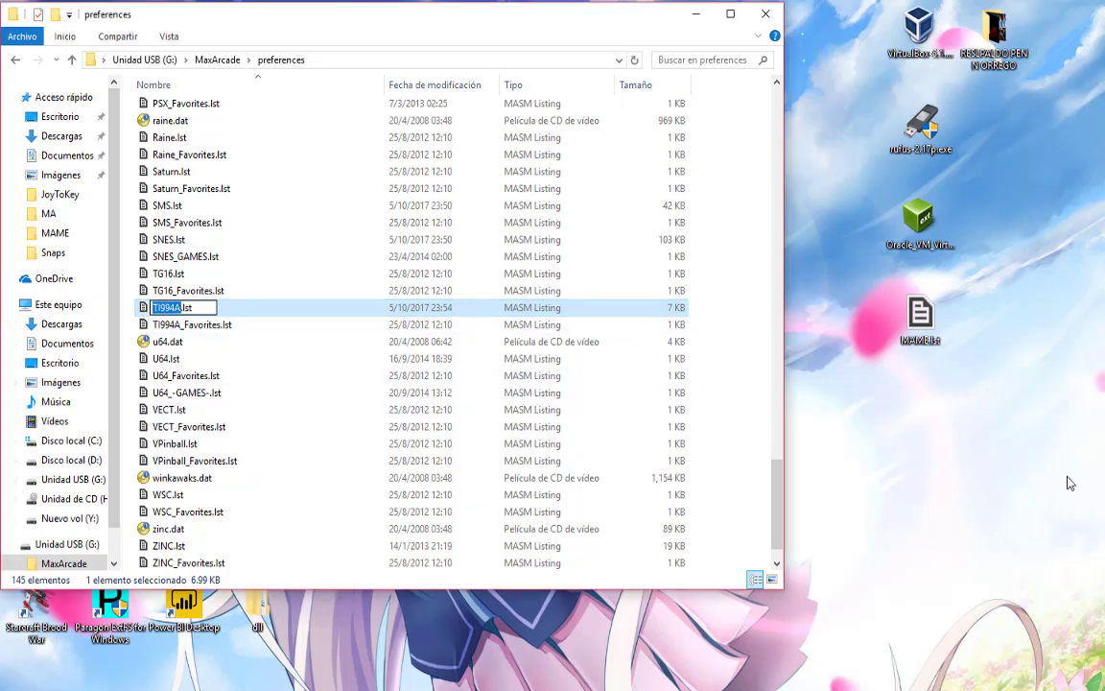
left_click(923, 351)
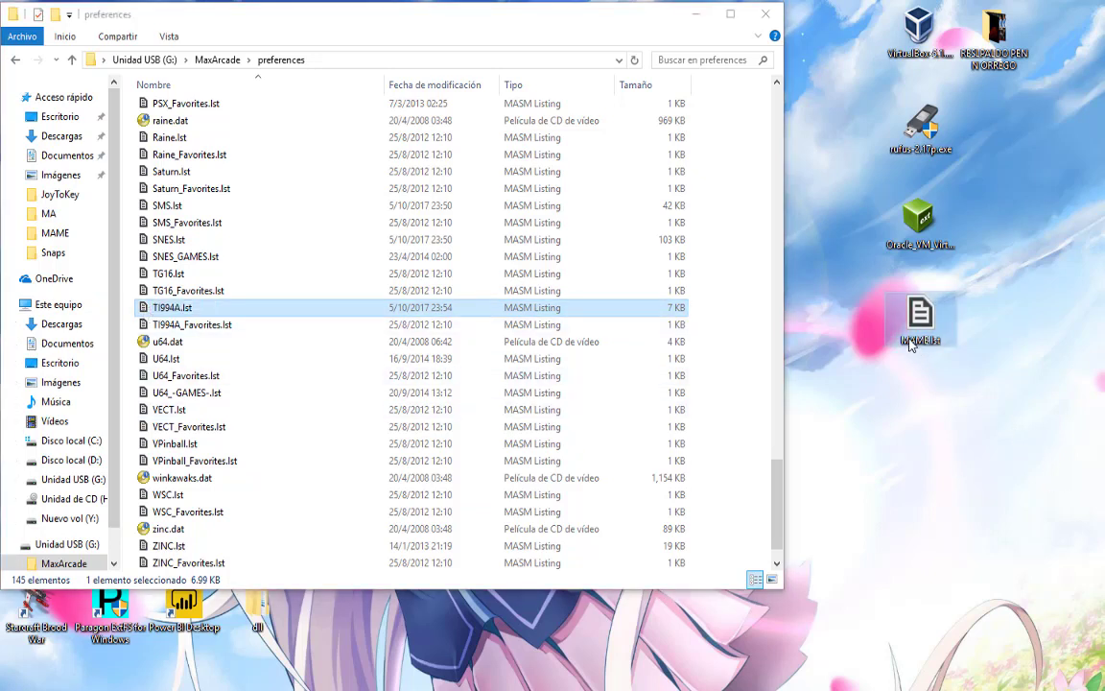
left_click(914, 341)
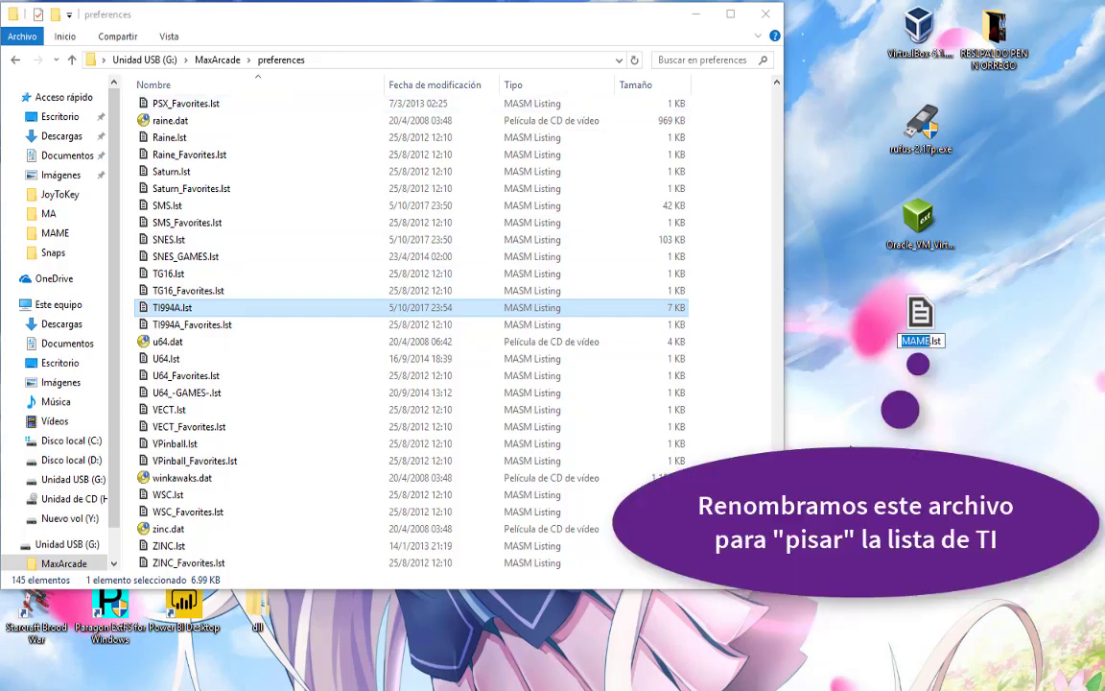
key("ctrl+v")
key("Return")
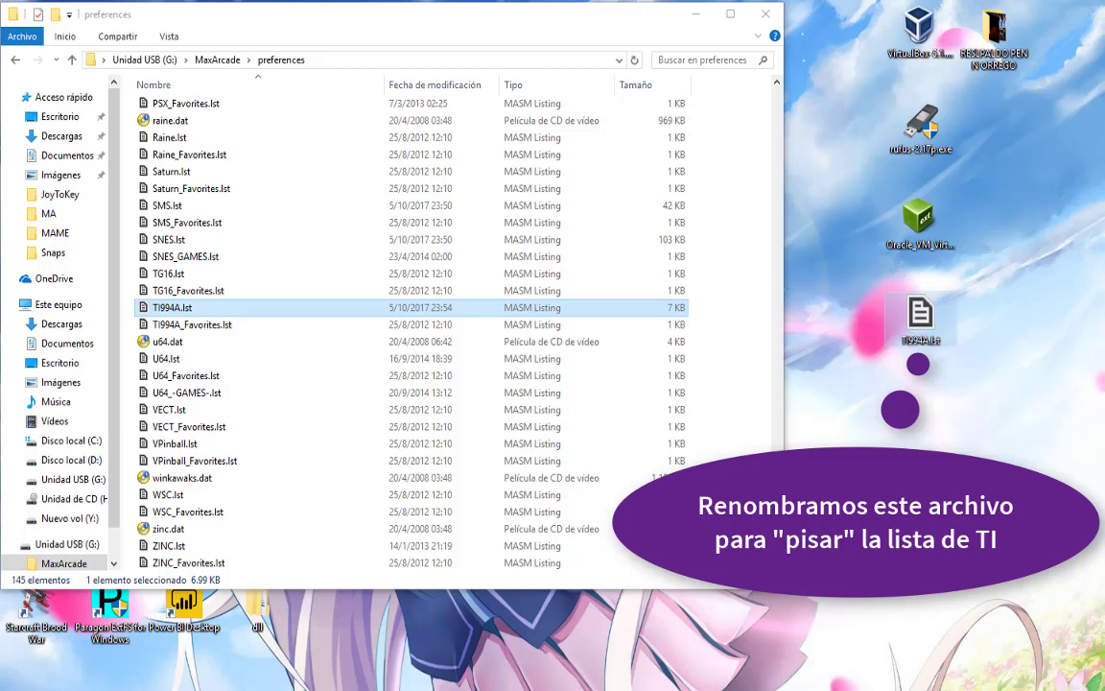
- Replace TI994A.lst in the preferences folder with the renamed desktop list, delete the desktop copy and check both lists in the folder
left_click_drag(919, 321, 751, 324)
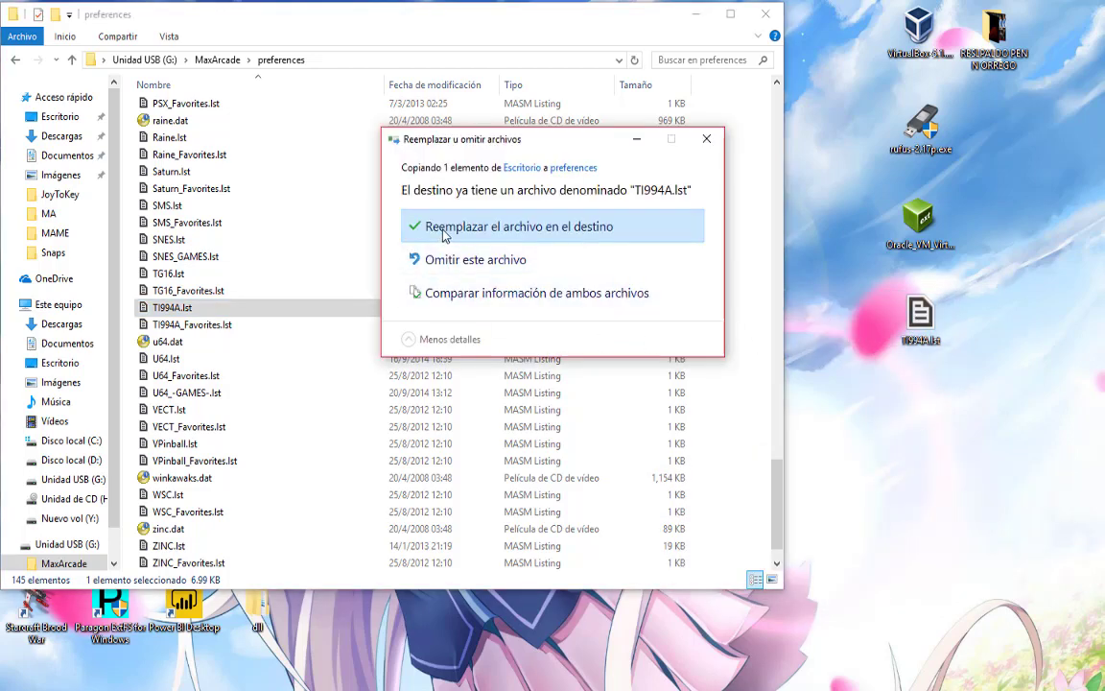
left_click(508, 221)
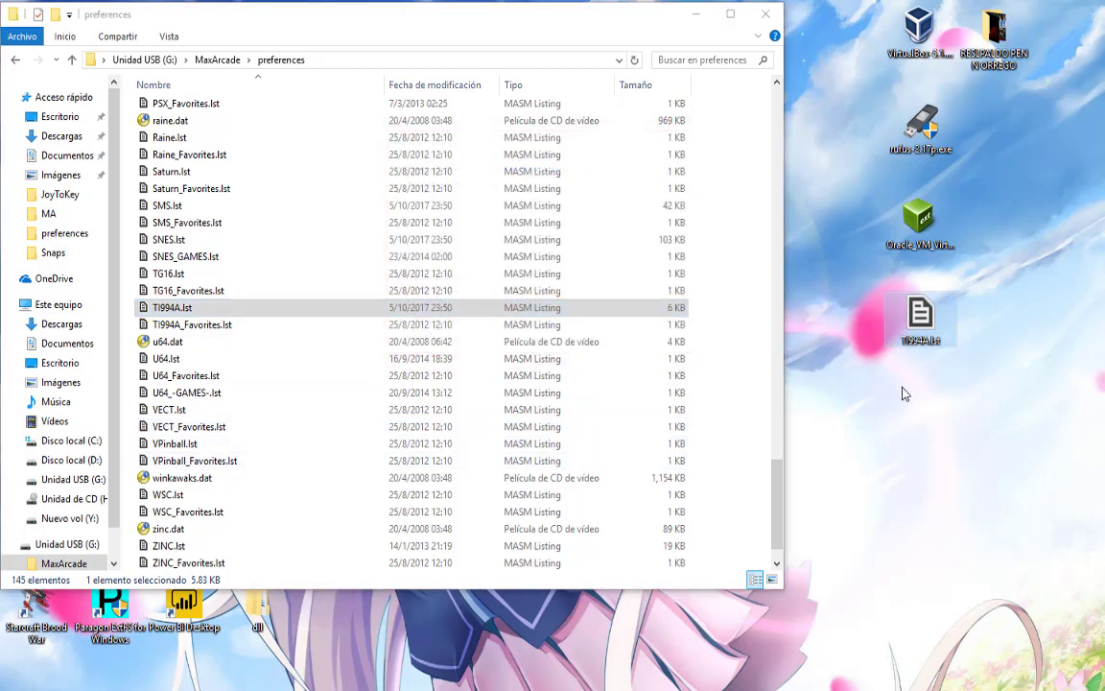
key("Delete")
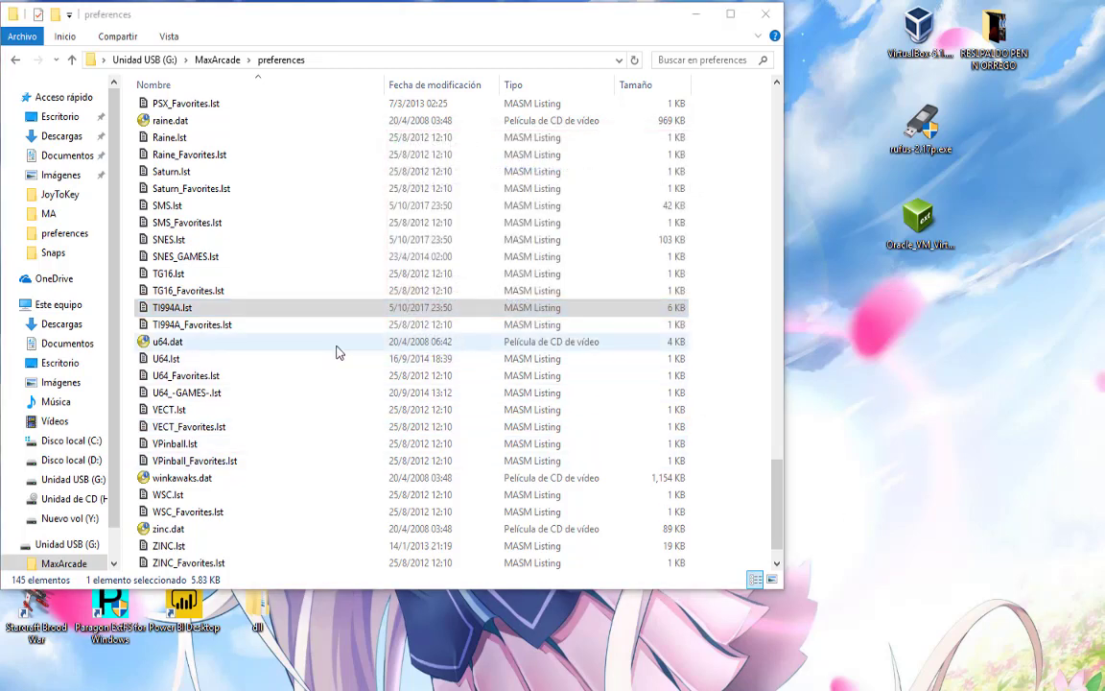
scroll(316, 288, "up", 15)
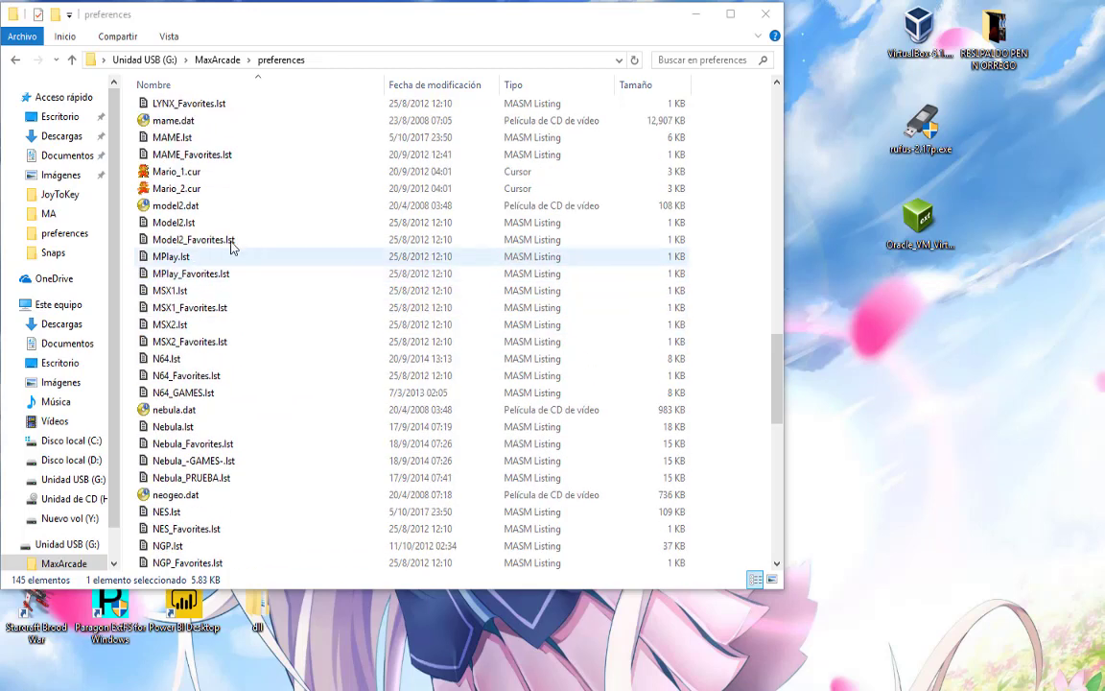
left_click(177, 140)
left_click(871, 349)
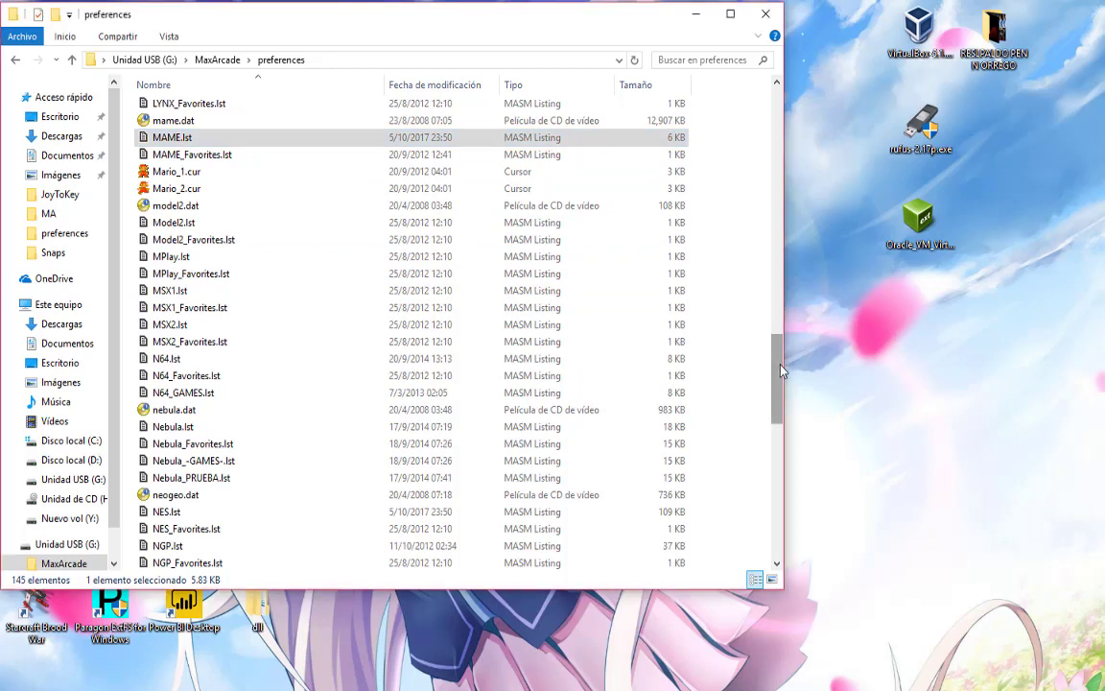
left_click_drag(769, 374, 804, 532)
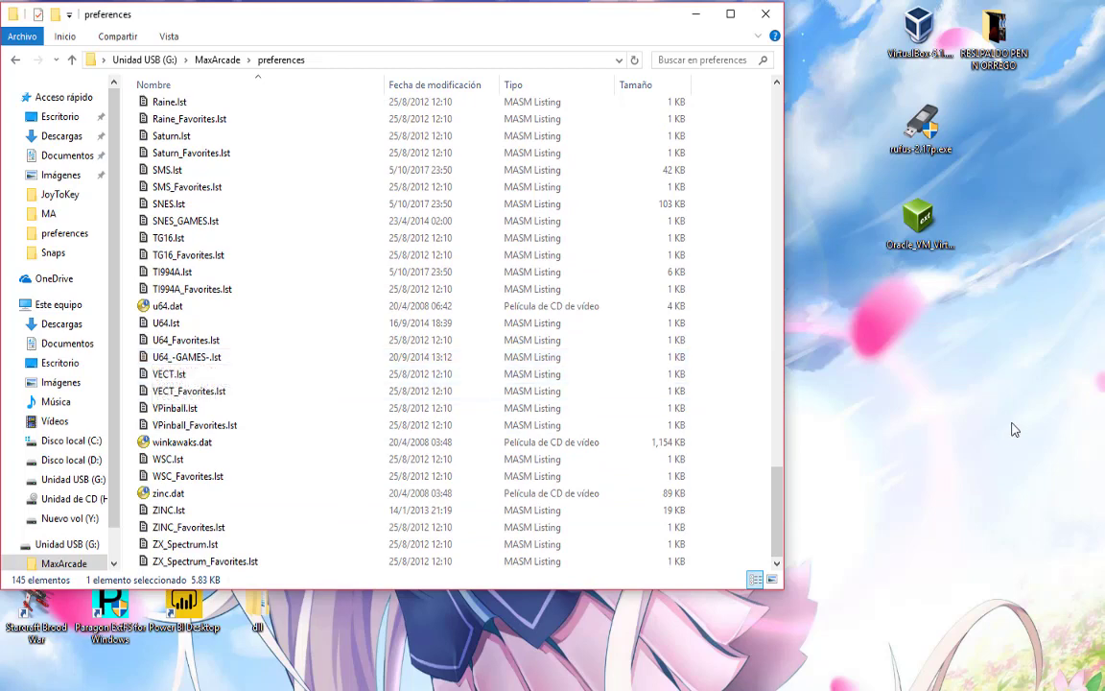
- Launch Preferences.exe from the MaxArcade folder and open the emulator configuration settings
left_click(206, 60)
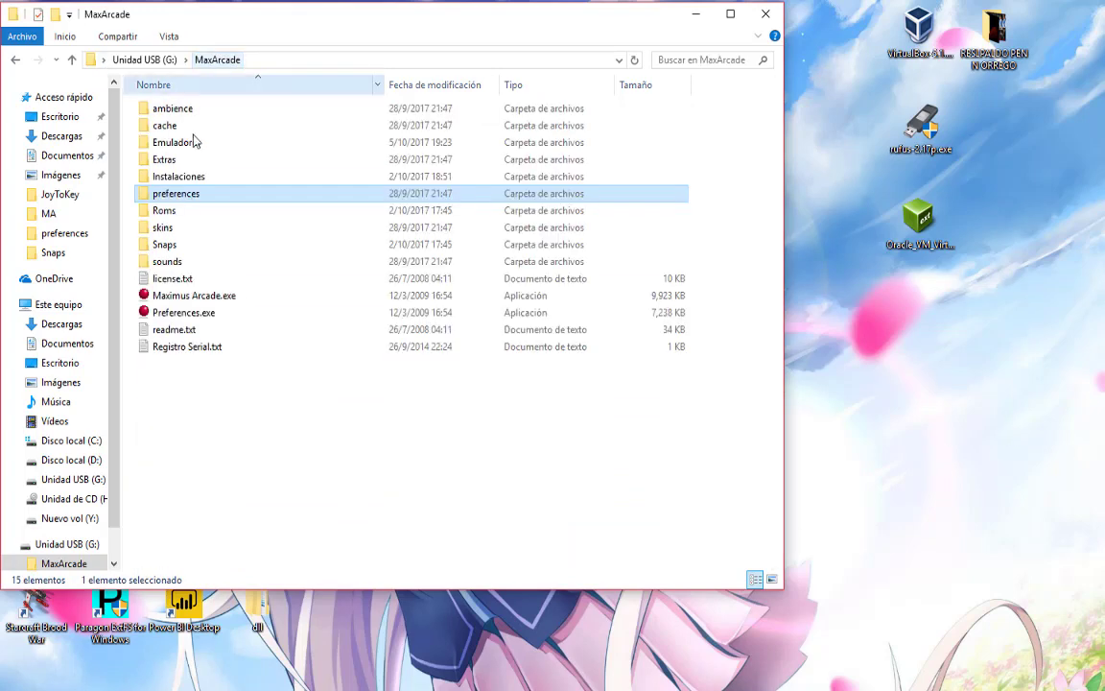
left_click(200, 314)
double_click(200, 315)
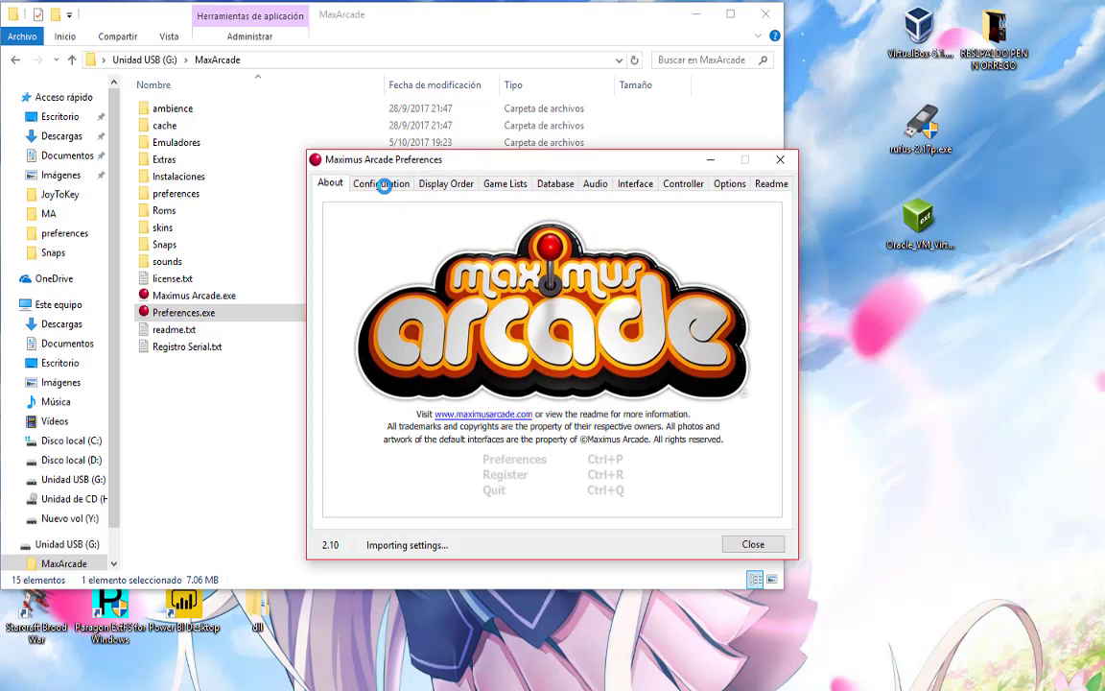
left_click(384, 186)
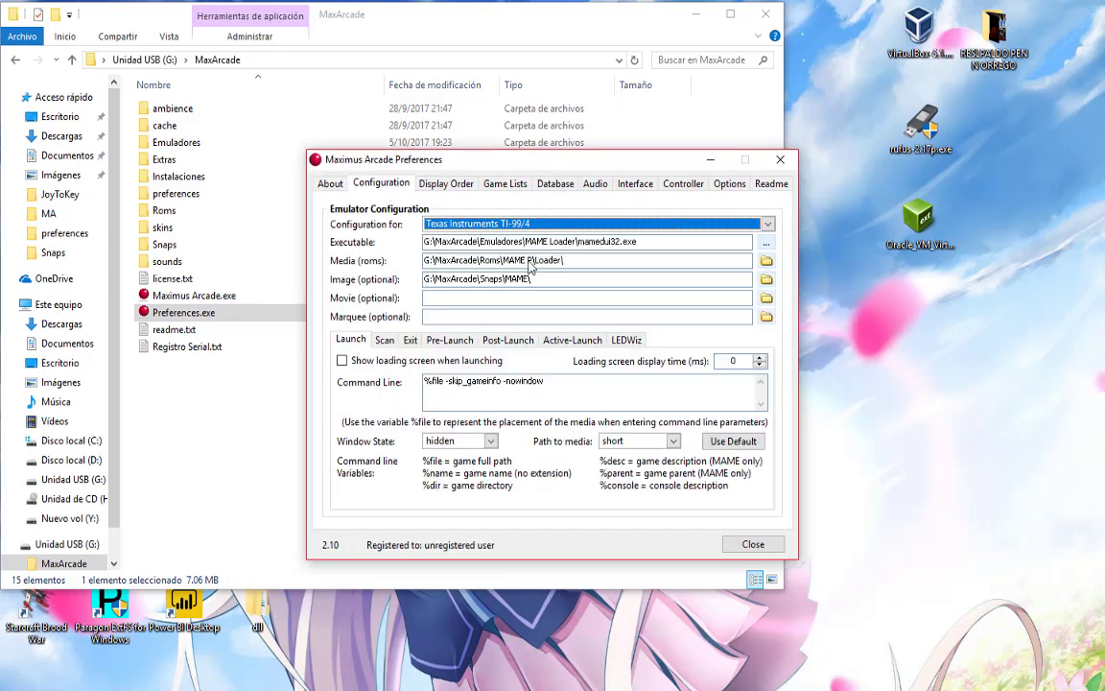
- Review the emulator configuration stored for MAME
left_click(524, 225)
scroll(547, 298, "up", 5)
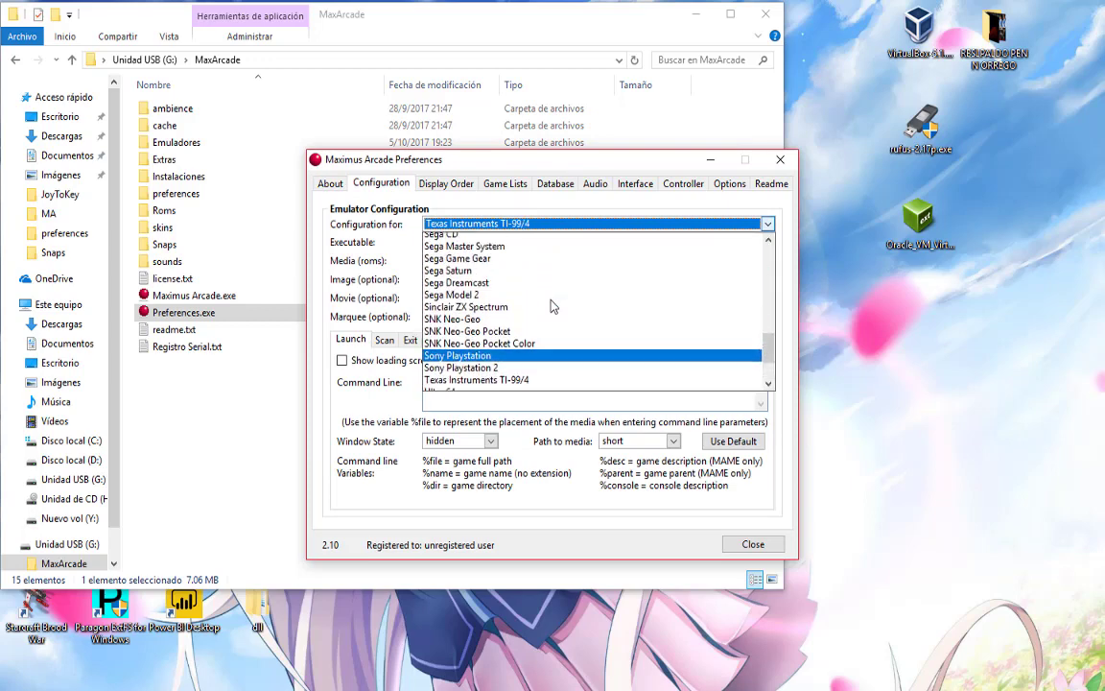
scroll(538, 288, "up", 3)
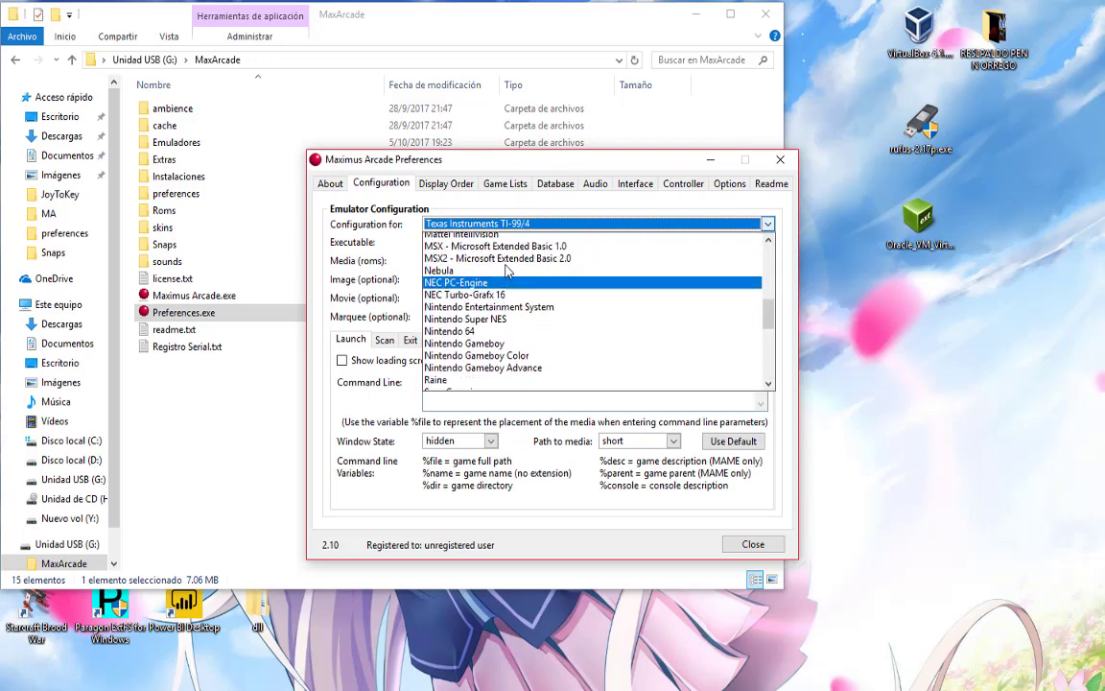
left_click(470, 238)
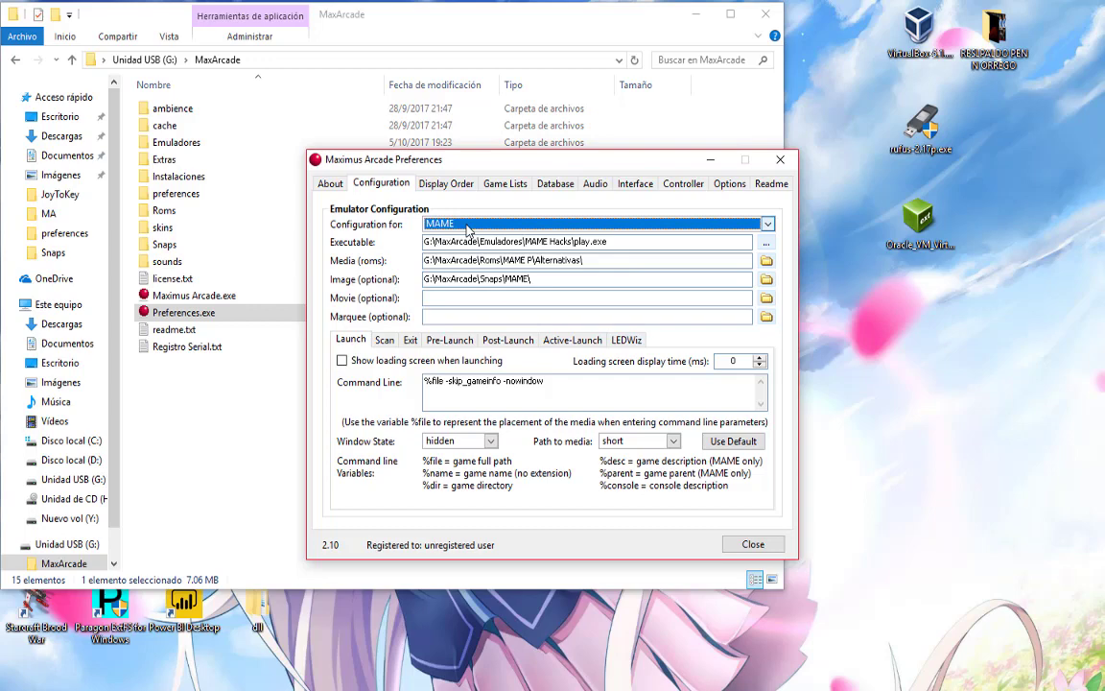
- Set the Texas Instruments TI-99/4 executable to play.exe in the Emuladores\MAME Hacks folder
left_click(467, 228)
scroll(518, 317, "down", 10)
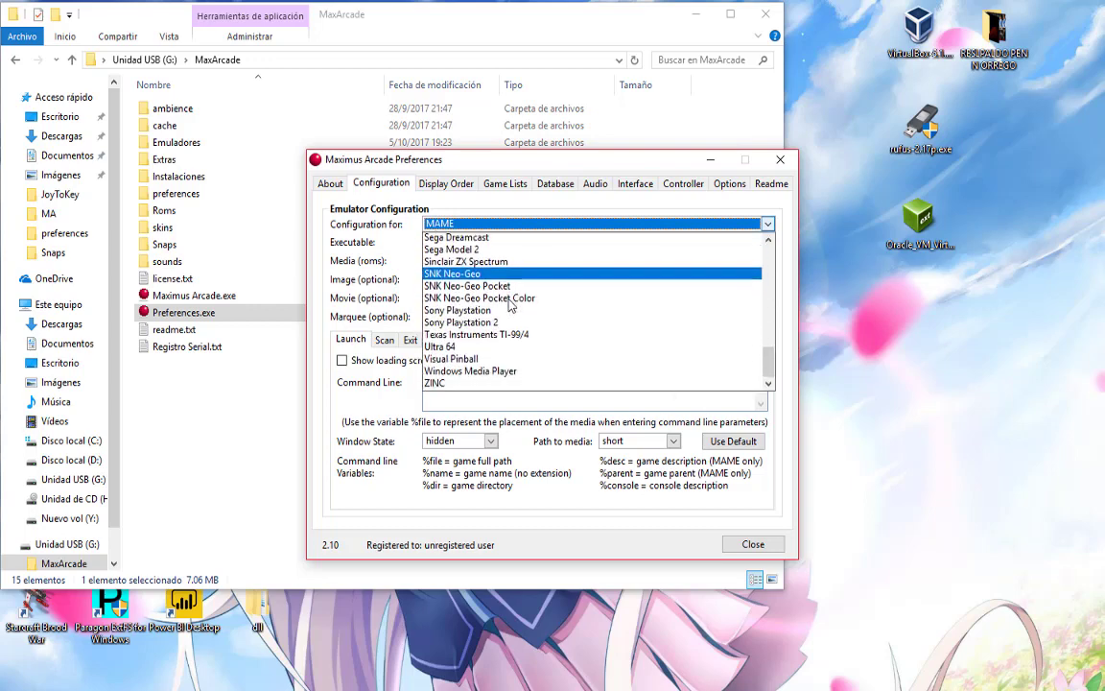
left_click(518, 325)
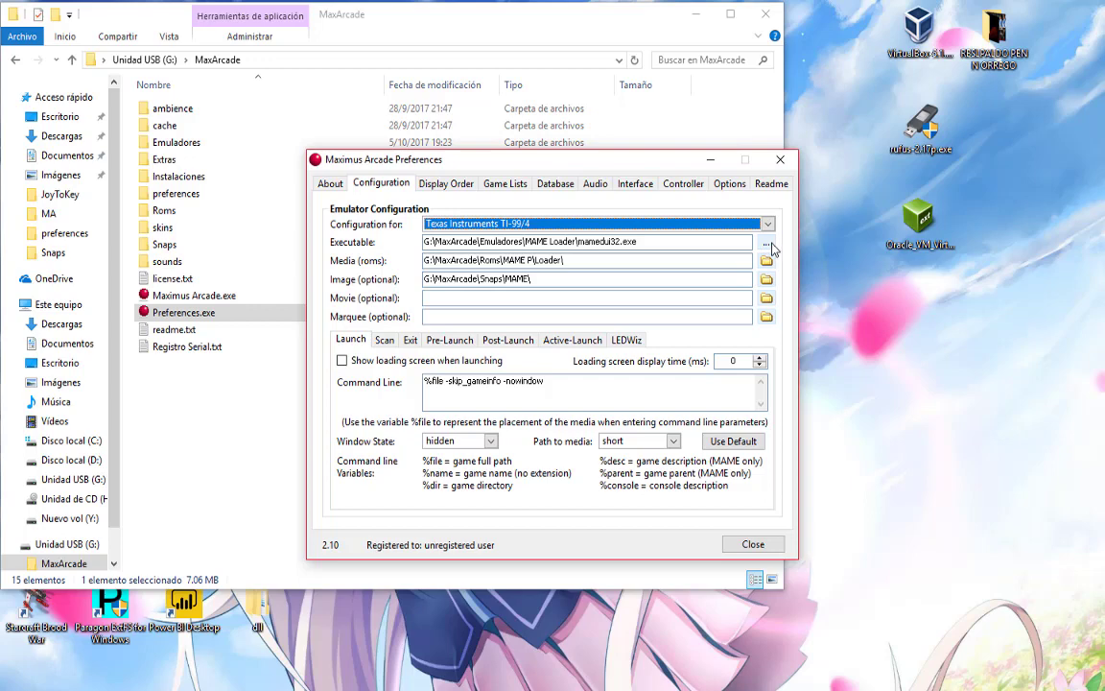
left_click(769, 244)
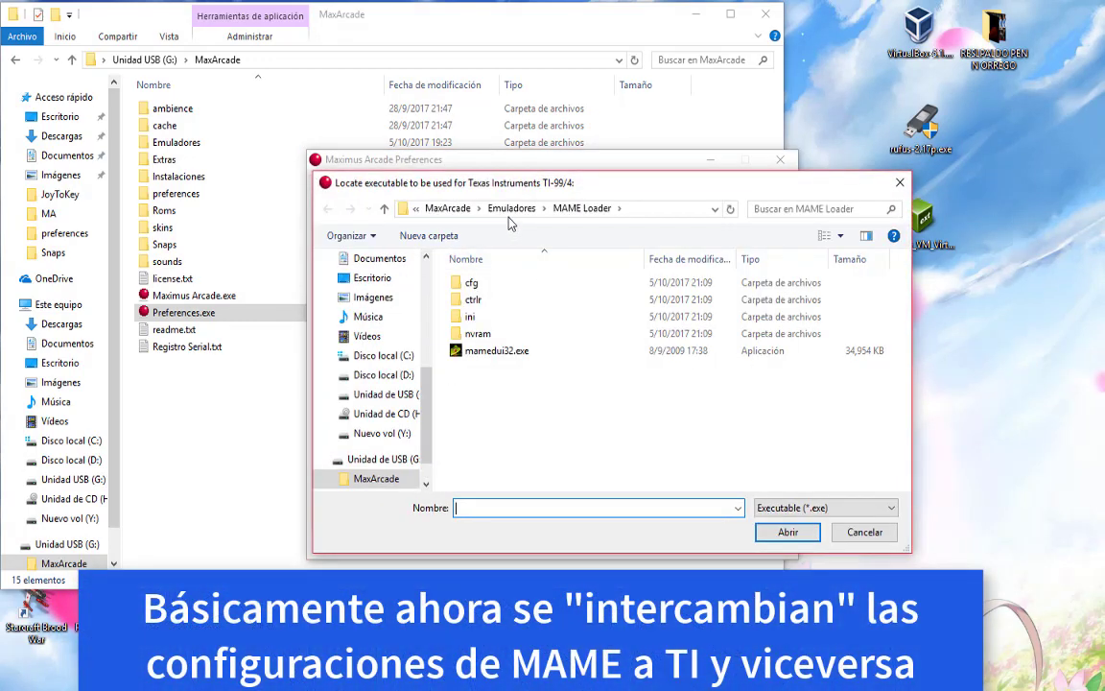
left_click(511, 209)
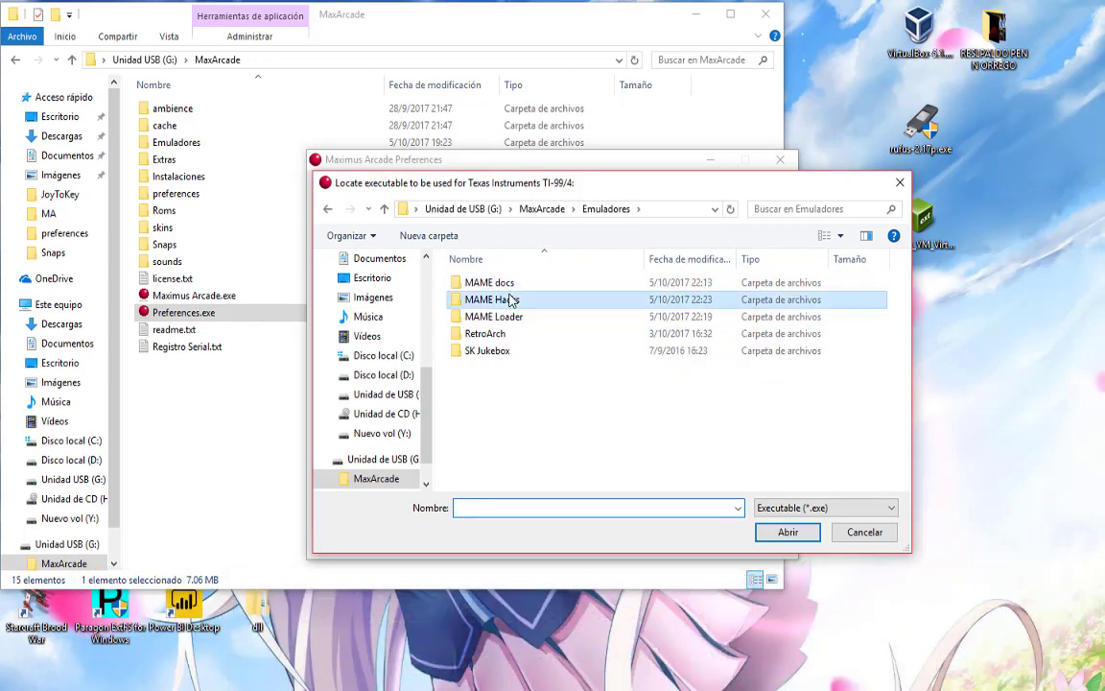
double_click(490, 299)
scroll(492, 403, "down", 2)
left_click(518, 464)
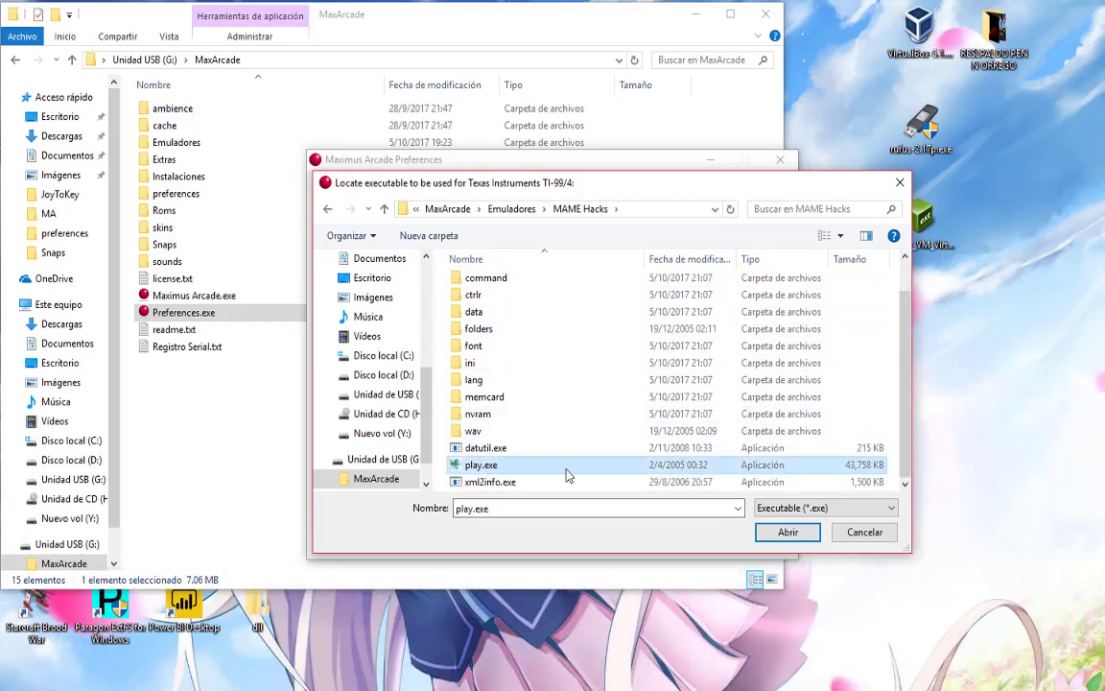
left_click(793, 540)
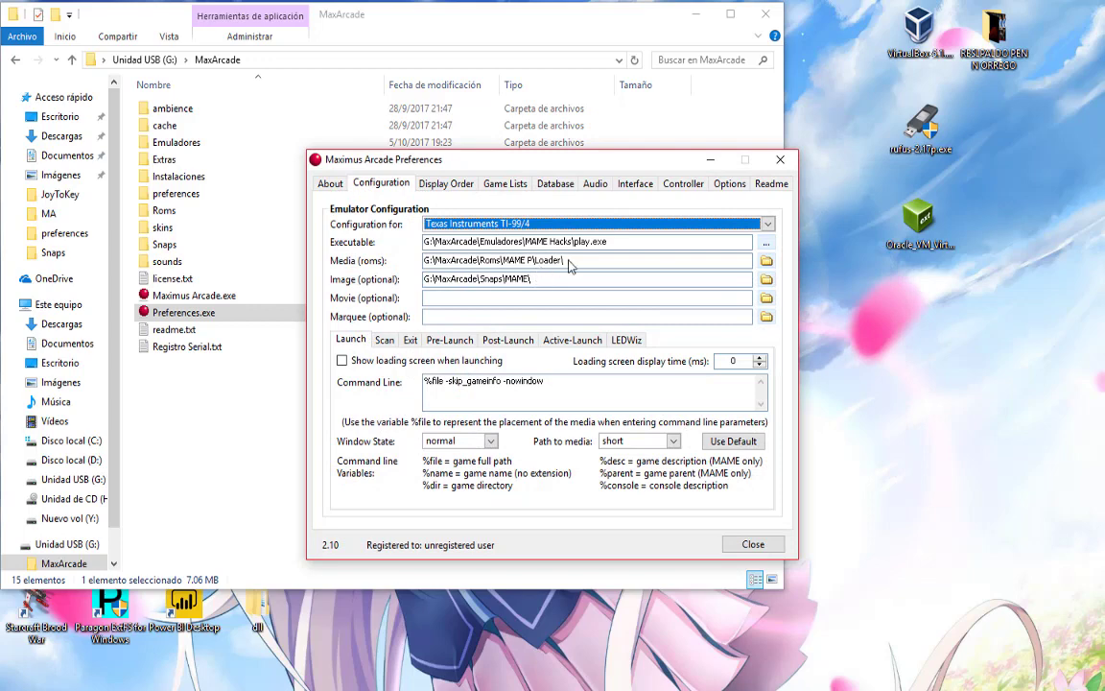
- Set the Texas Instruments TI-99/4 media folder to Roms\MAME P\Alternativas
left_click(766, 260)
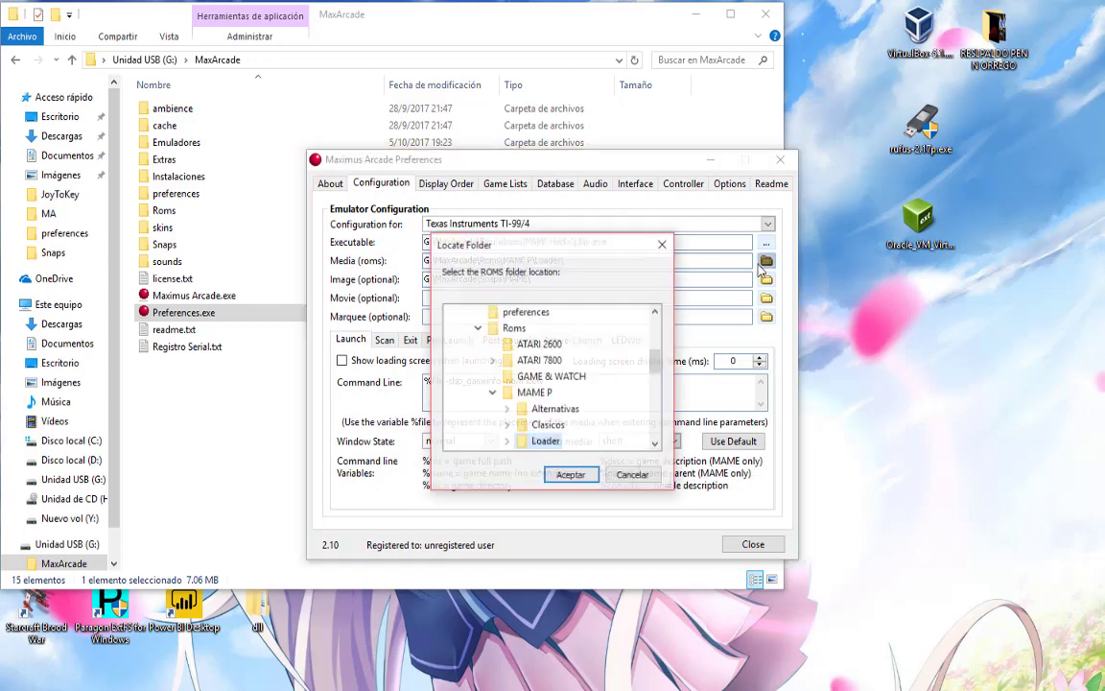
left_click(564, 410)
left_click(579, 476)
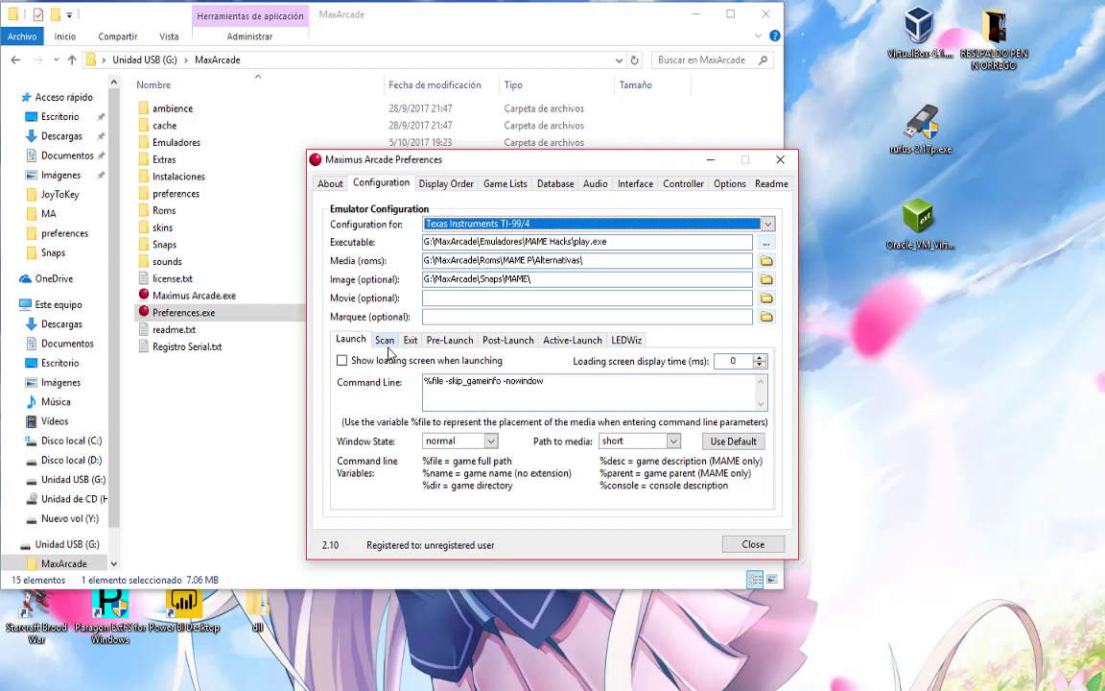
- Turn off scanning within subfolders and the forced media folder rescan at startup for Texas Instruments TI-99/4
left_click(385, 342)
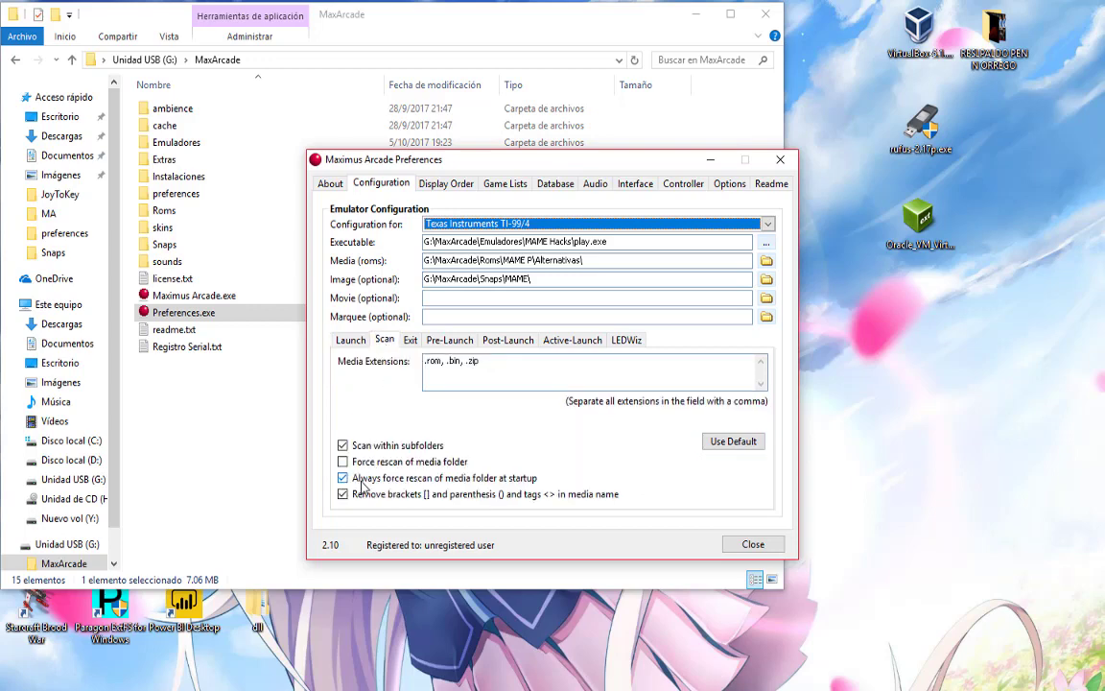
left_click(344, 445)
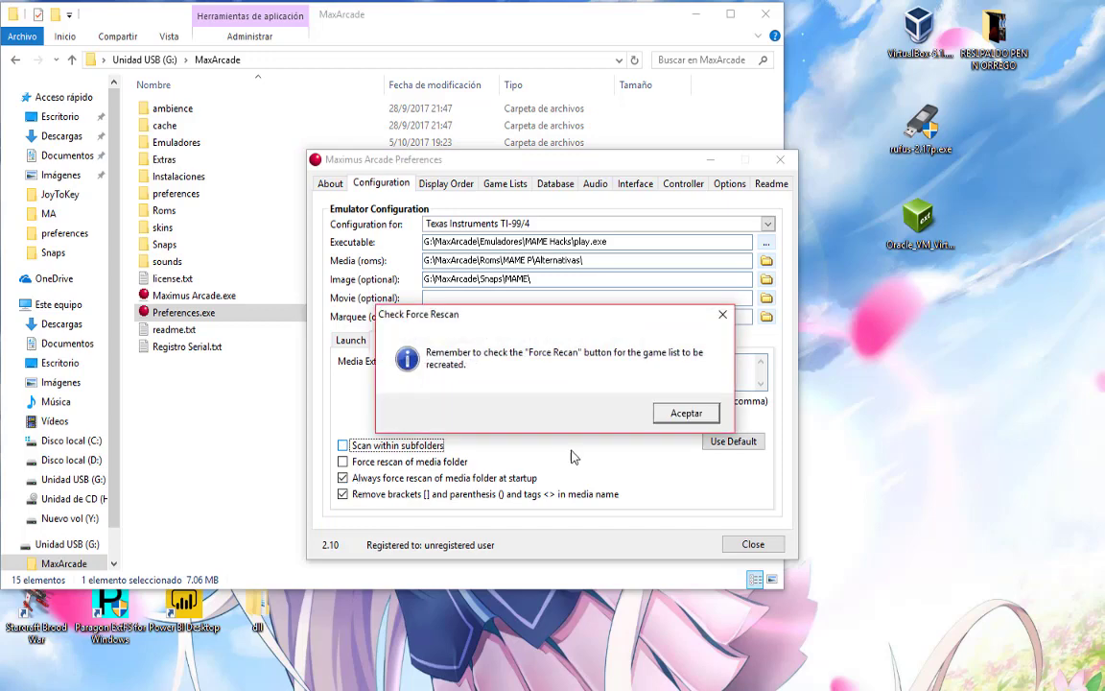
left_click(687, 413)
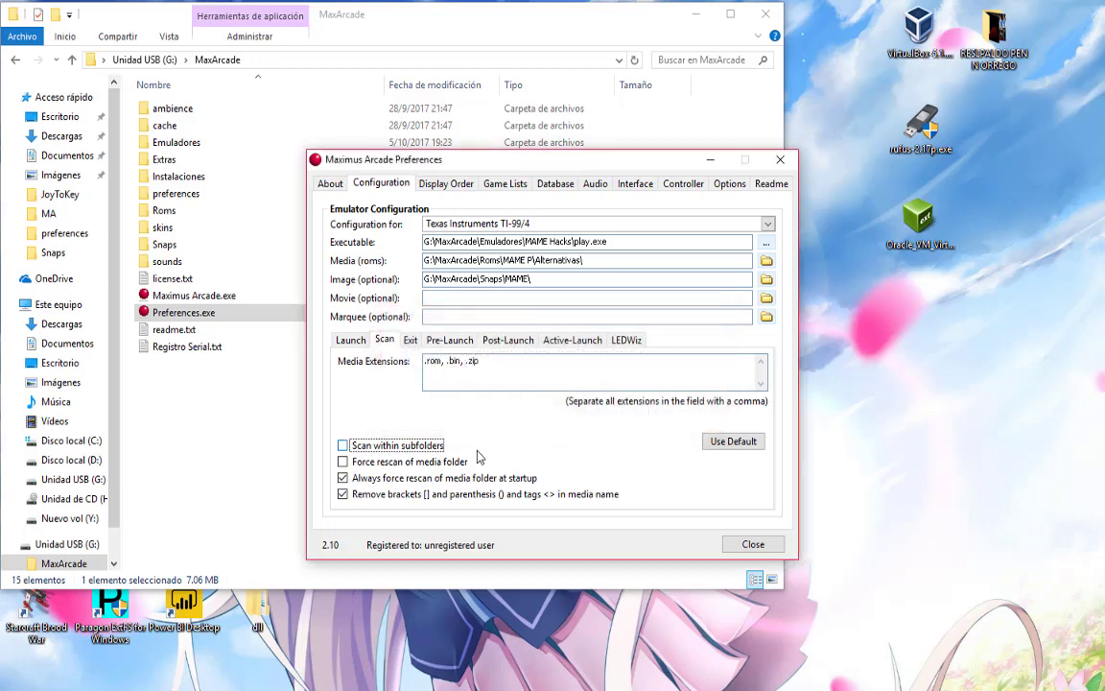
left_click(412, 477)
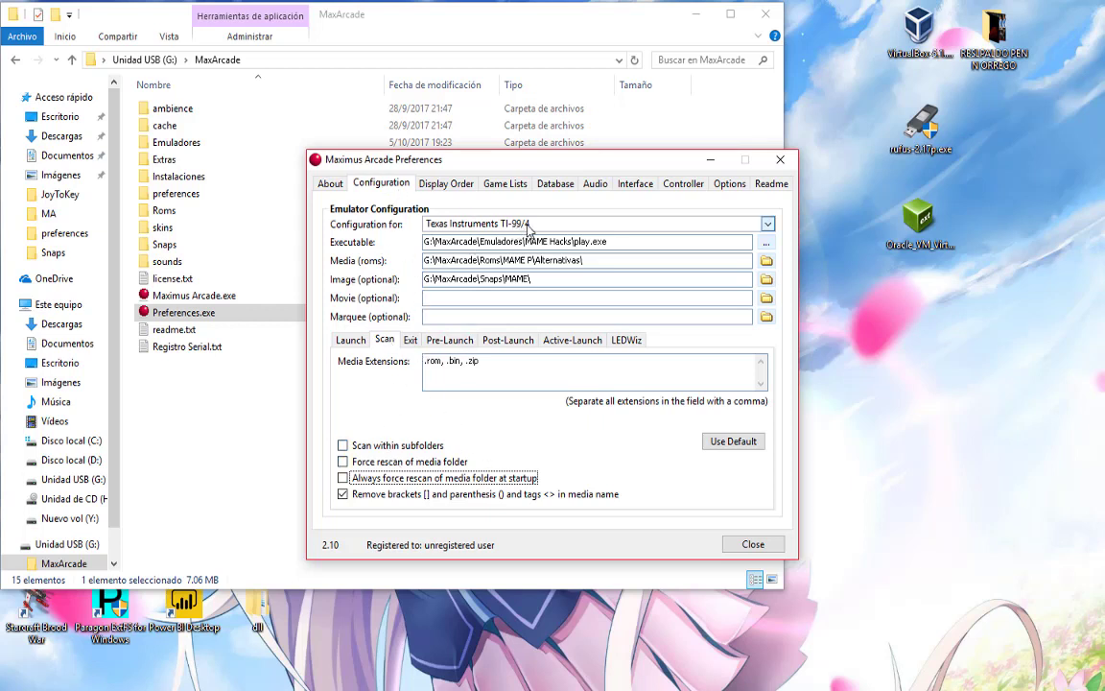
- Set the MAME executable to mamedui32.exe in the Emuladores\MAME Loader folder
left_click(526, 231)
scroll(566, 303, "up", 4)
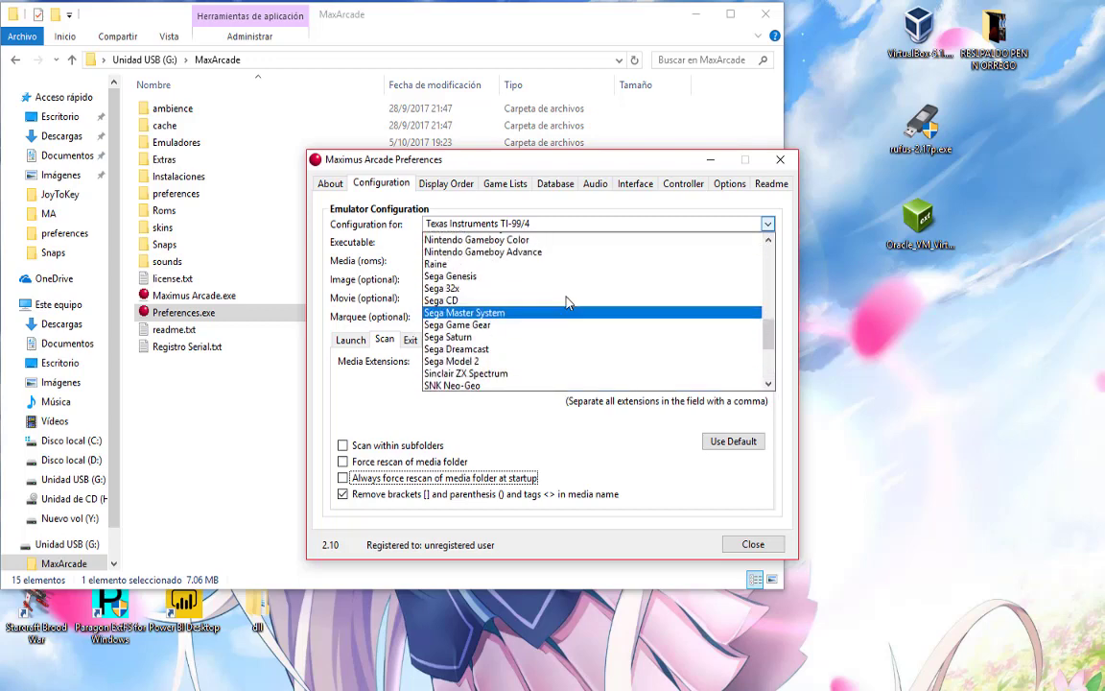
scroll(566, 303, "up", 3)
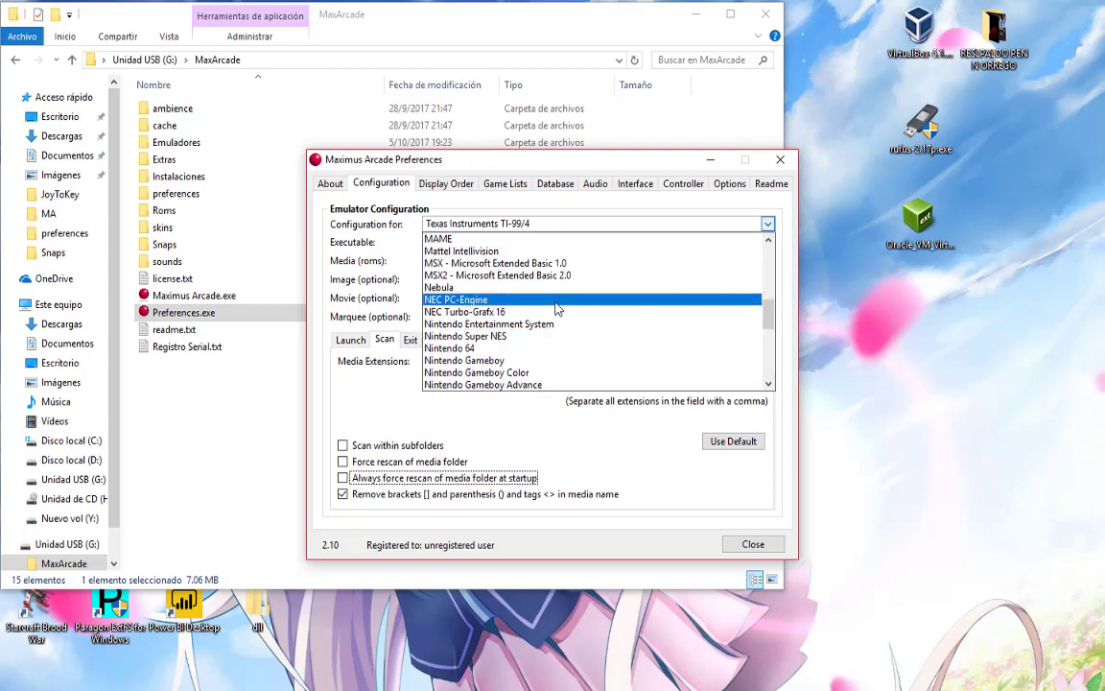
left_click(489, 240)
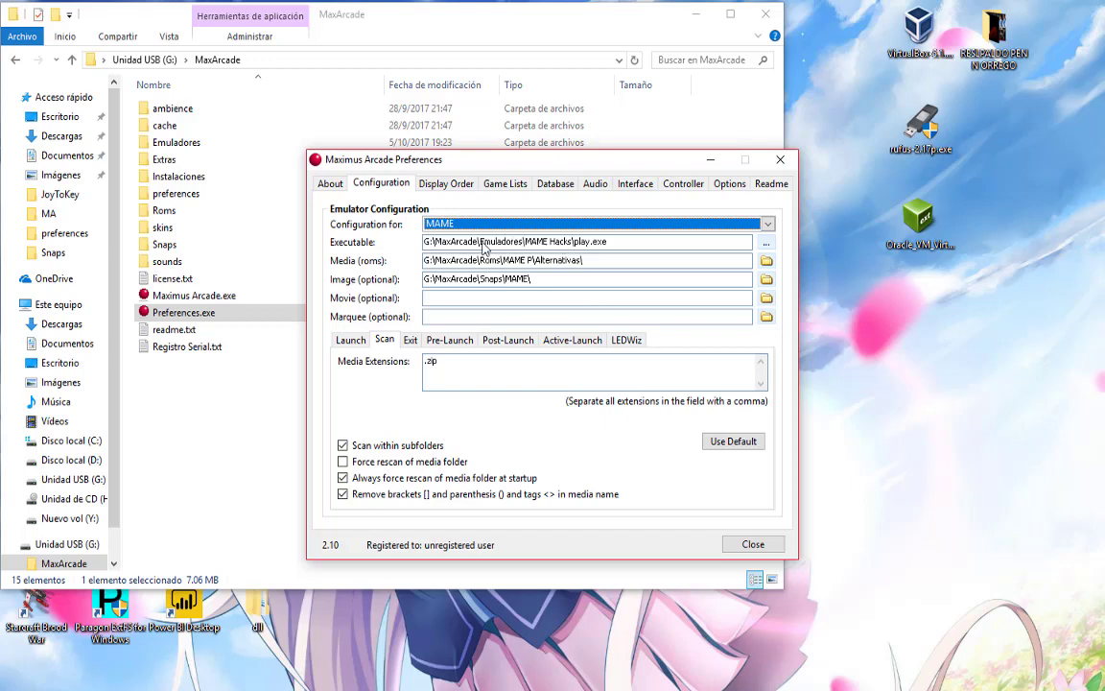
left_click(765, 243)
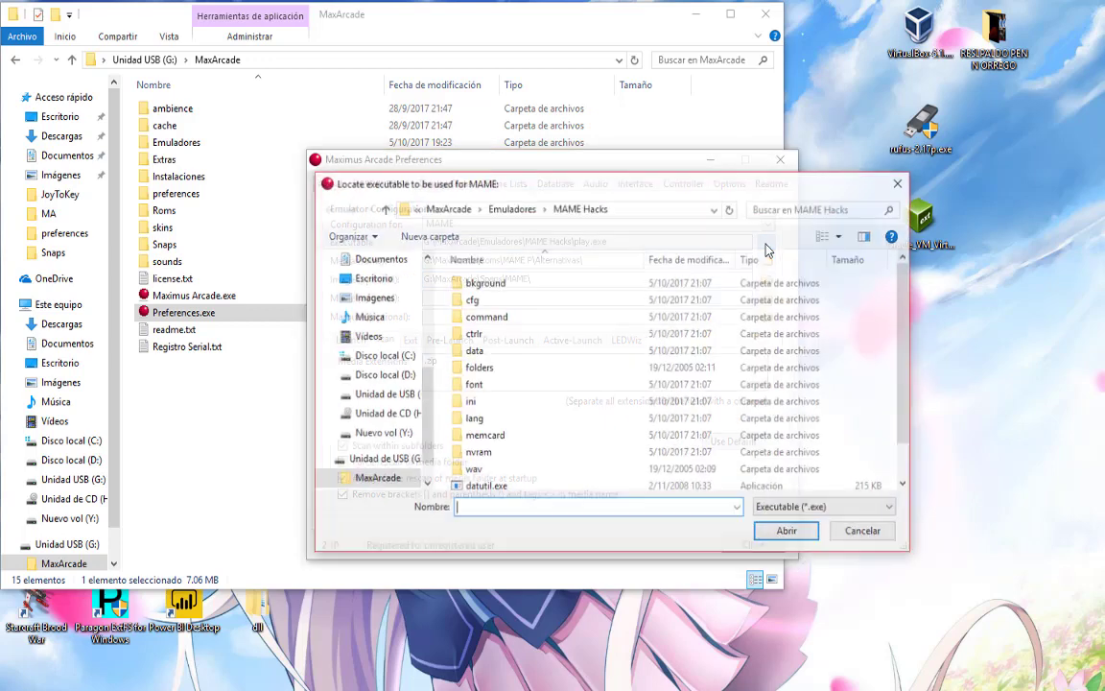
left_click(523, 209)
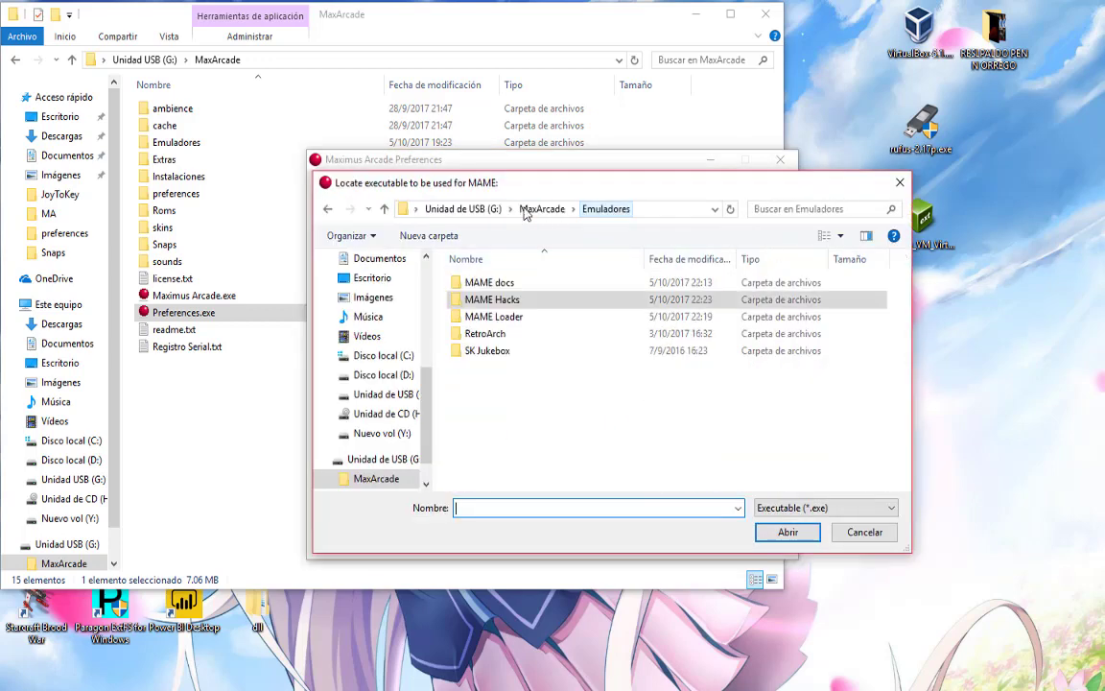
double_click(509, 318)
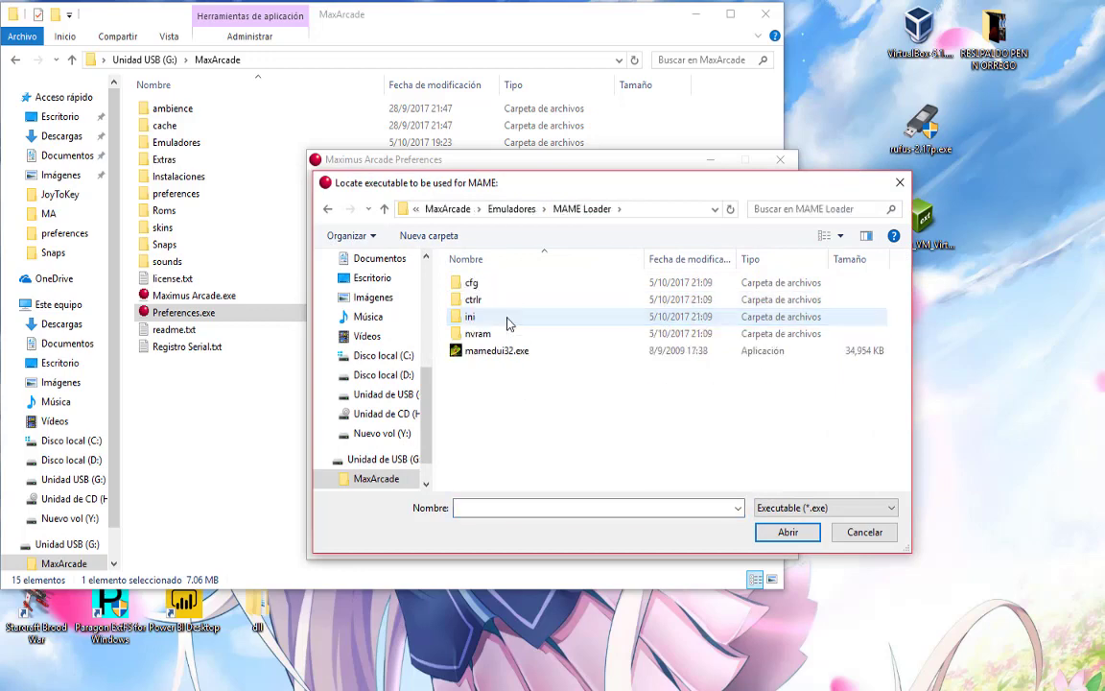
left_click(497, 351)
left_click(787, 531)
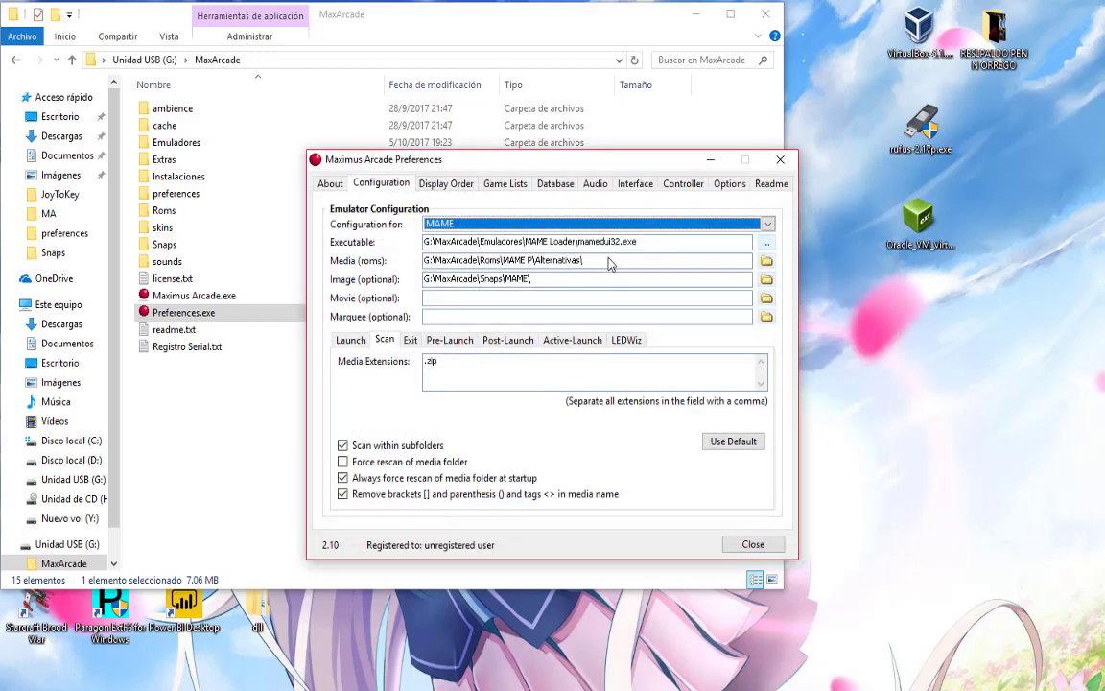
- Set the MAME media folder to Roms\MAME P\Loader, check its launch settings and close the preferences
left_click(766, 260)
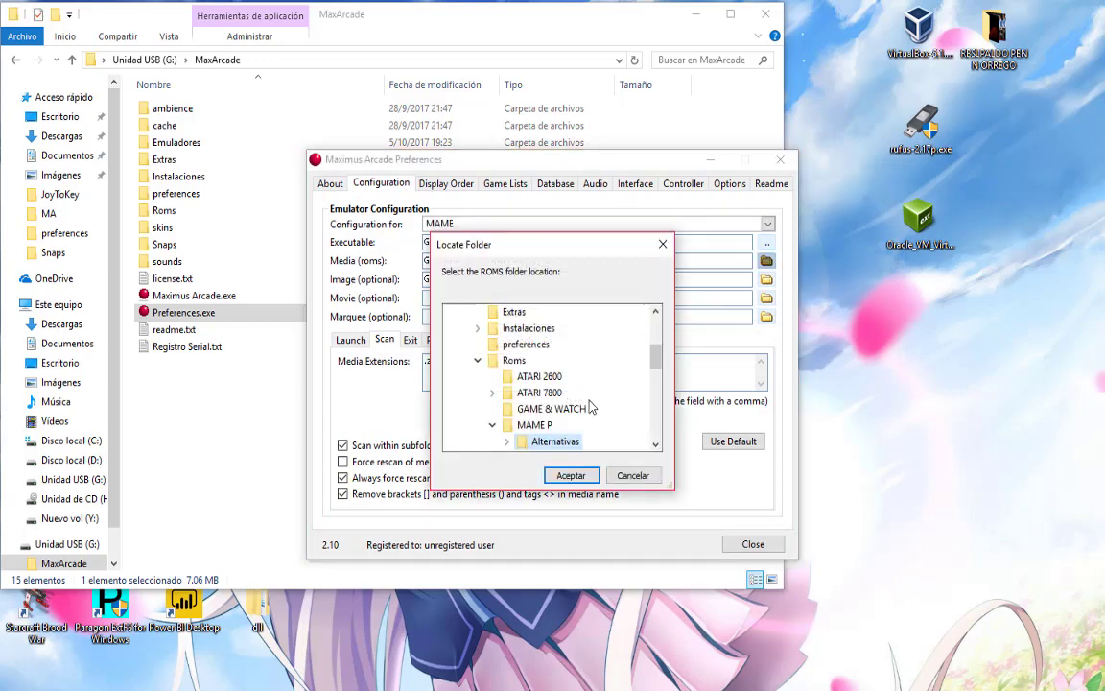
scroll(592, 407, "down", 2)
left_click(546, 376)
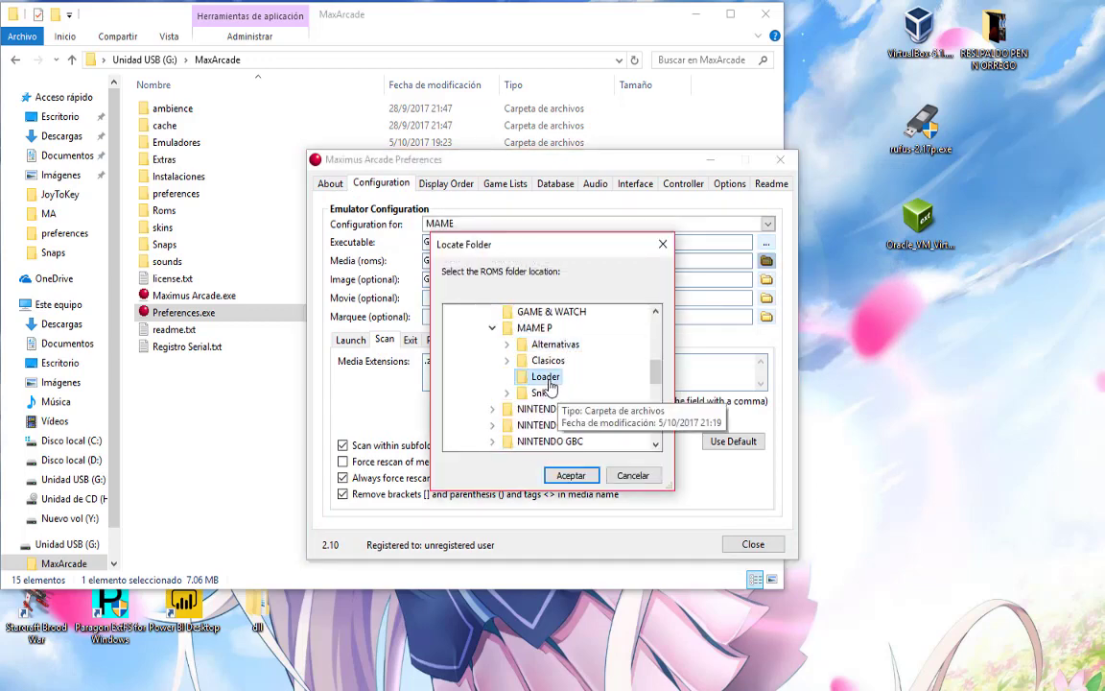
left_click(571, 475)
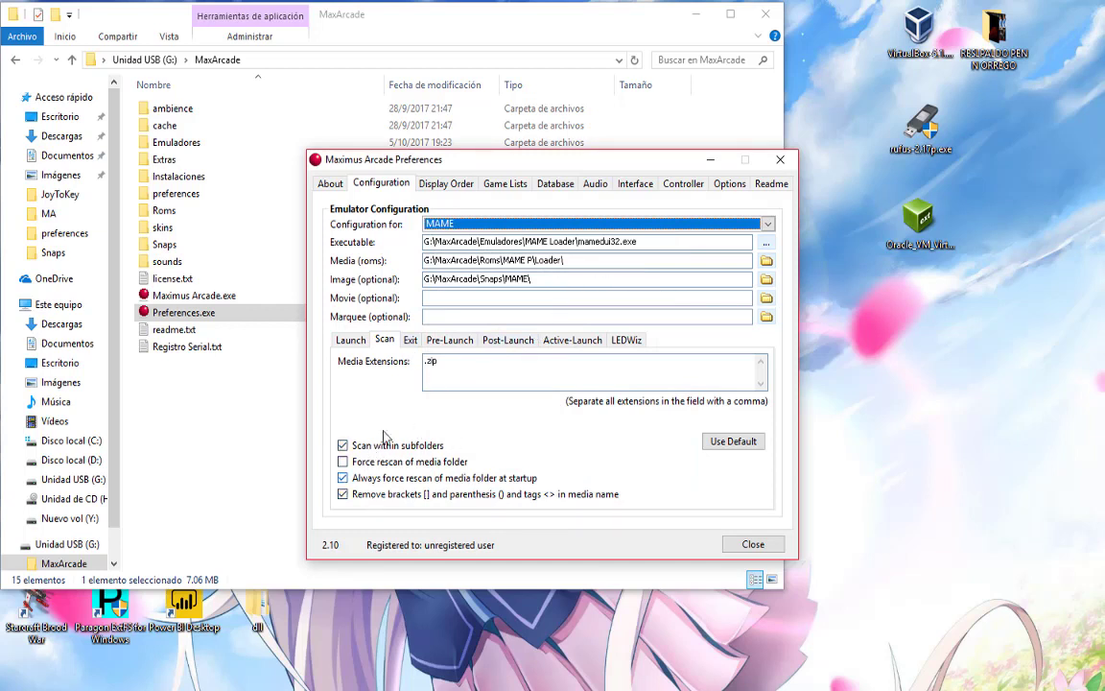
left_click(351, 342)
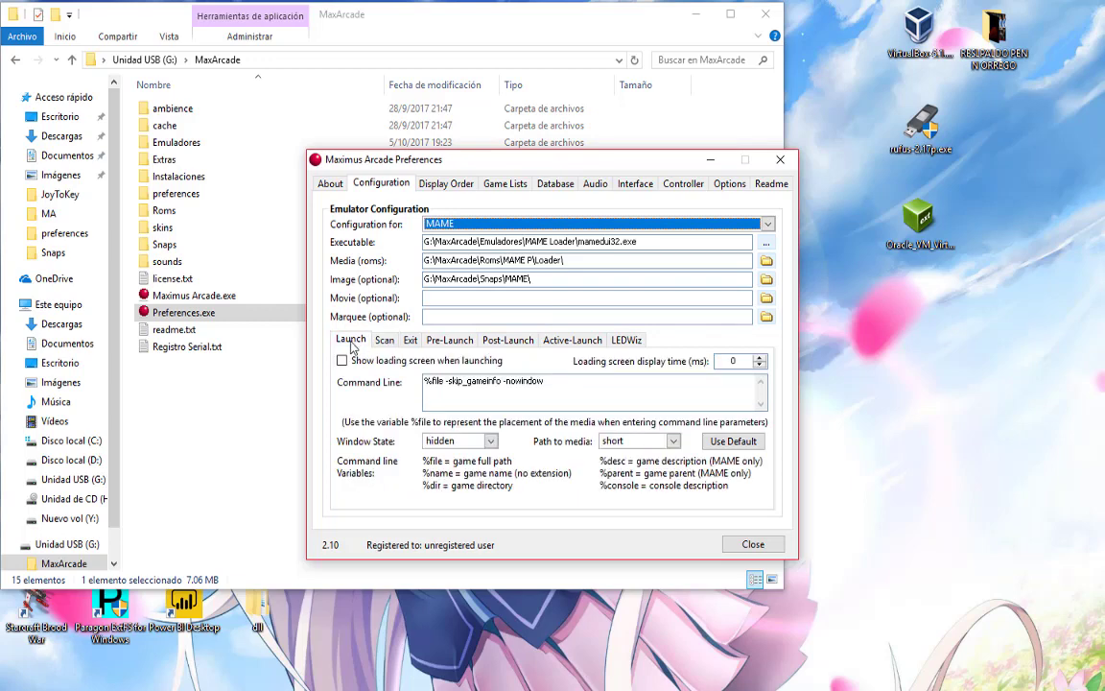
left_click(742, 547)
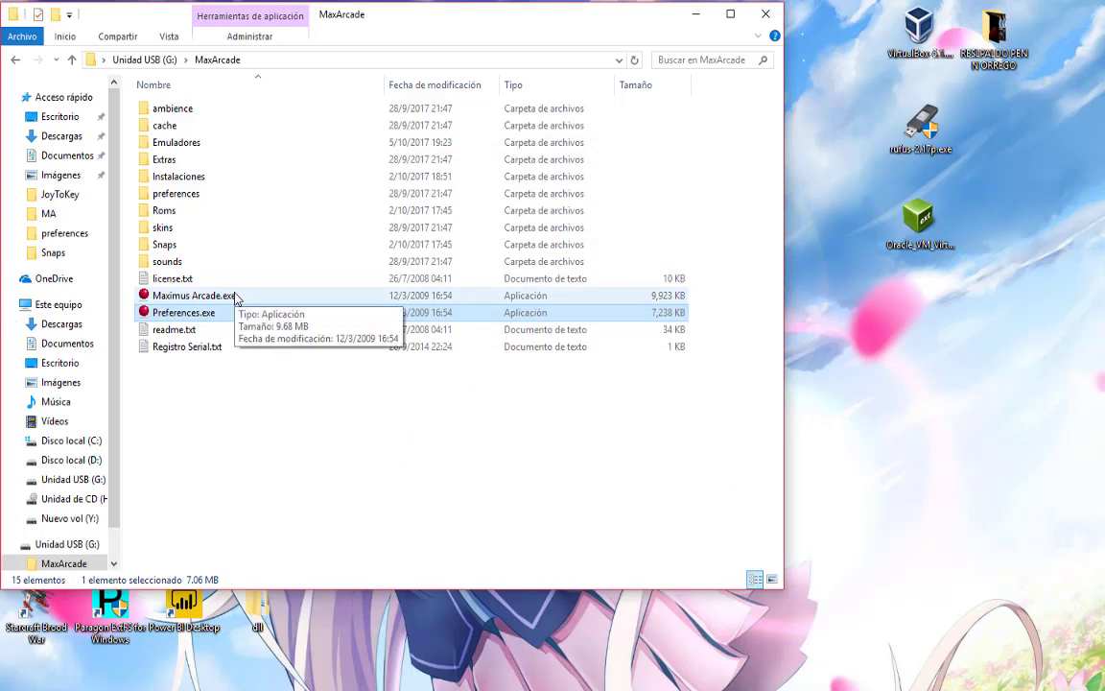
- Launch Maximus Arcade.exe from the MaxArcade folder
double_click(233, 297)
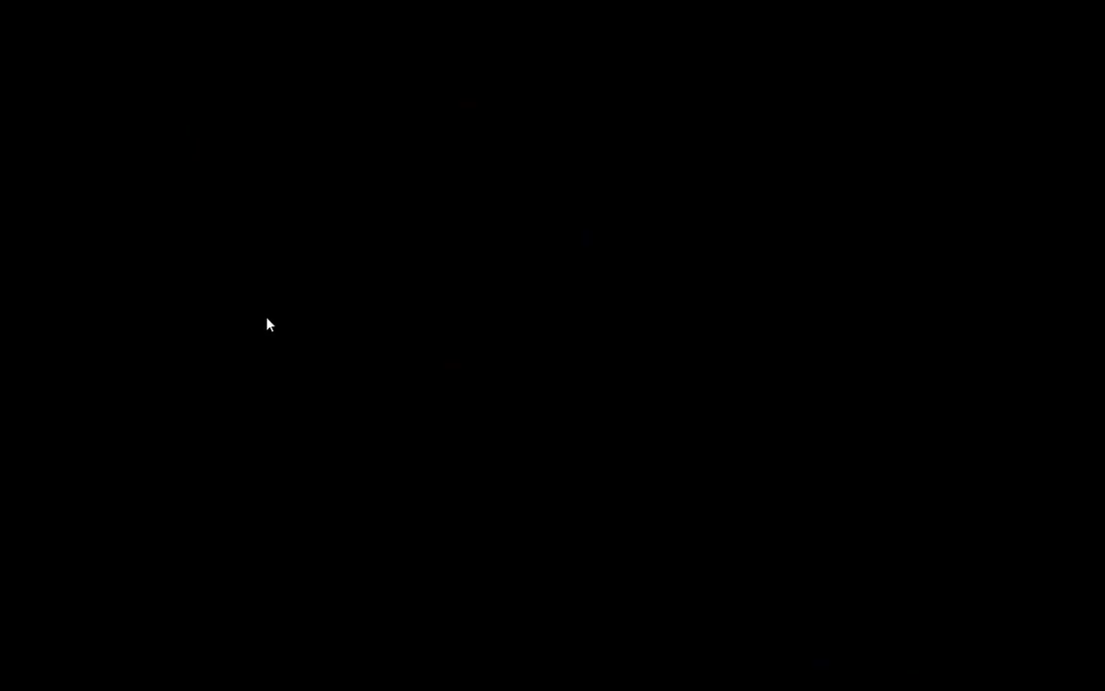
key("alt+Tab")
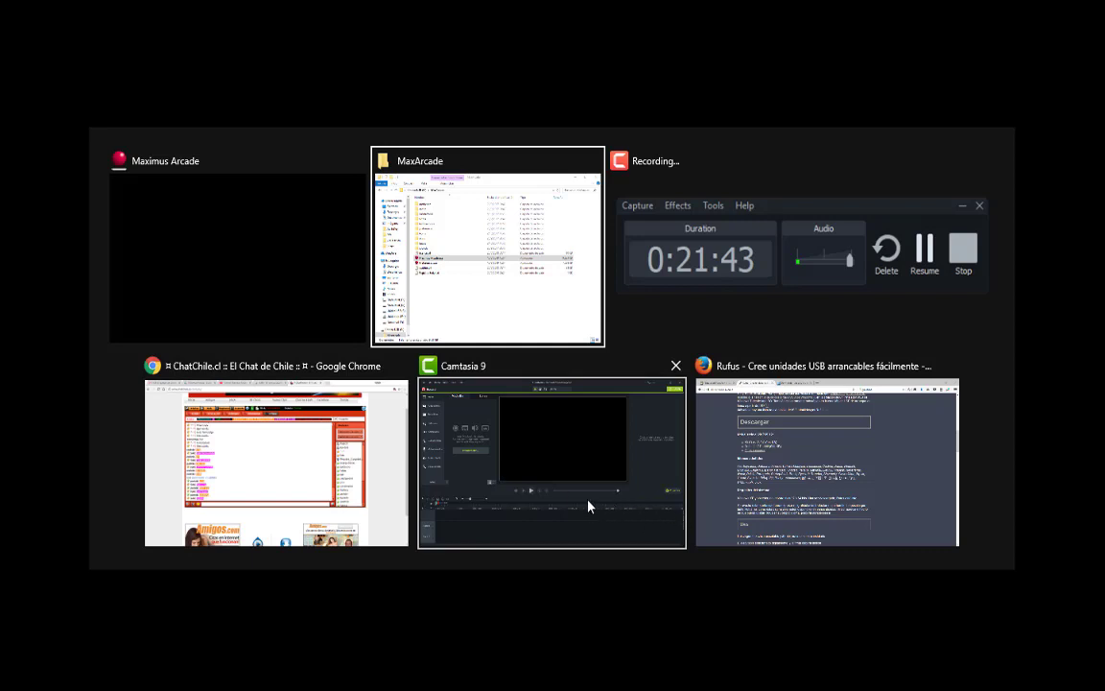
left_click(755, 217)
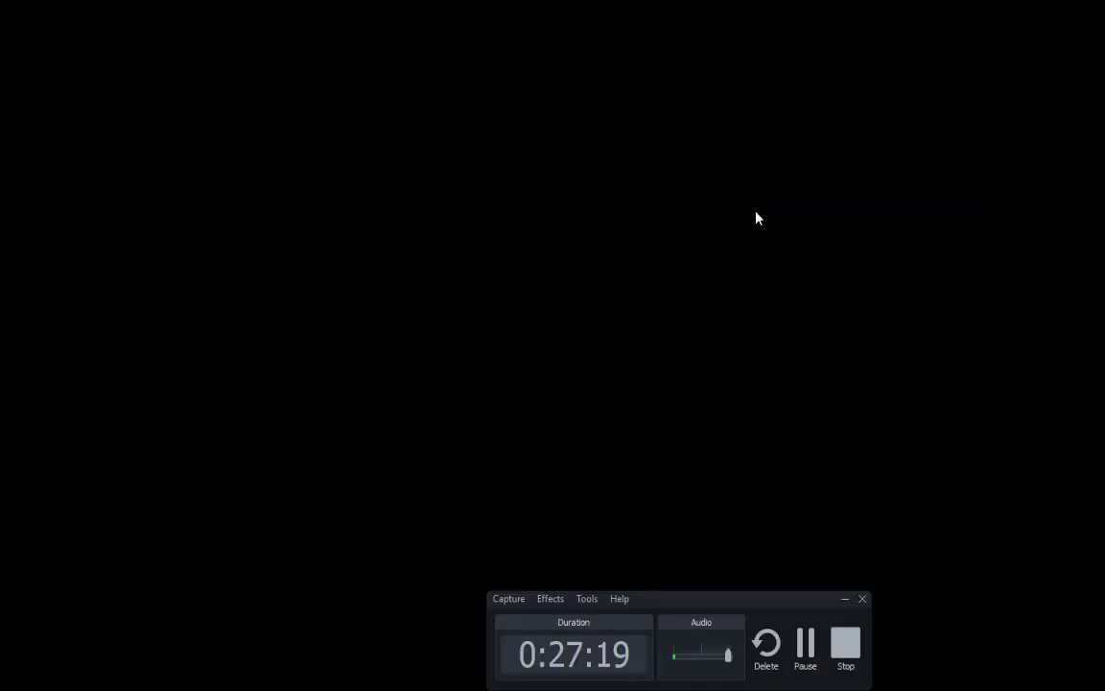
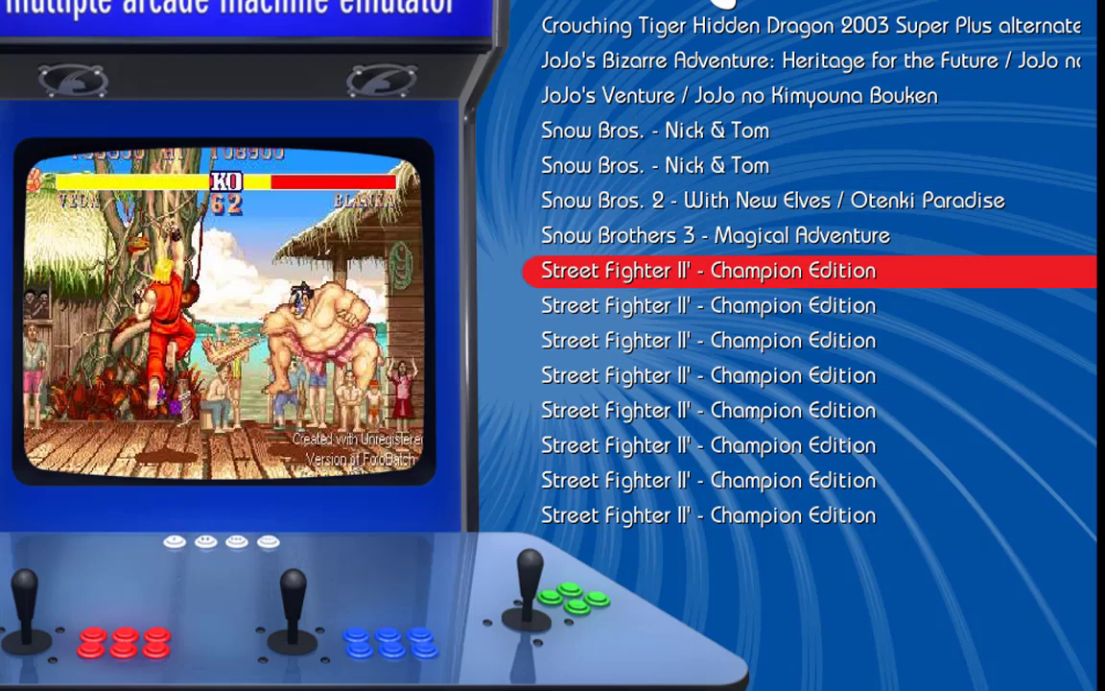
- Browse the Street Fighter II' entries in the game list down to Hyper Fighting, and exit the frontend
key("Down")
key("Down")
key("Down")
key("Down")
key("Down")
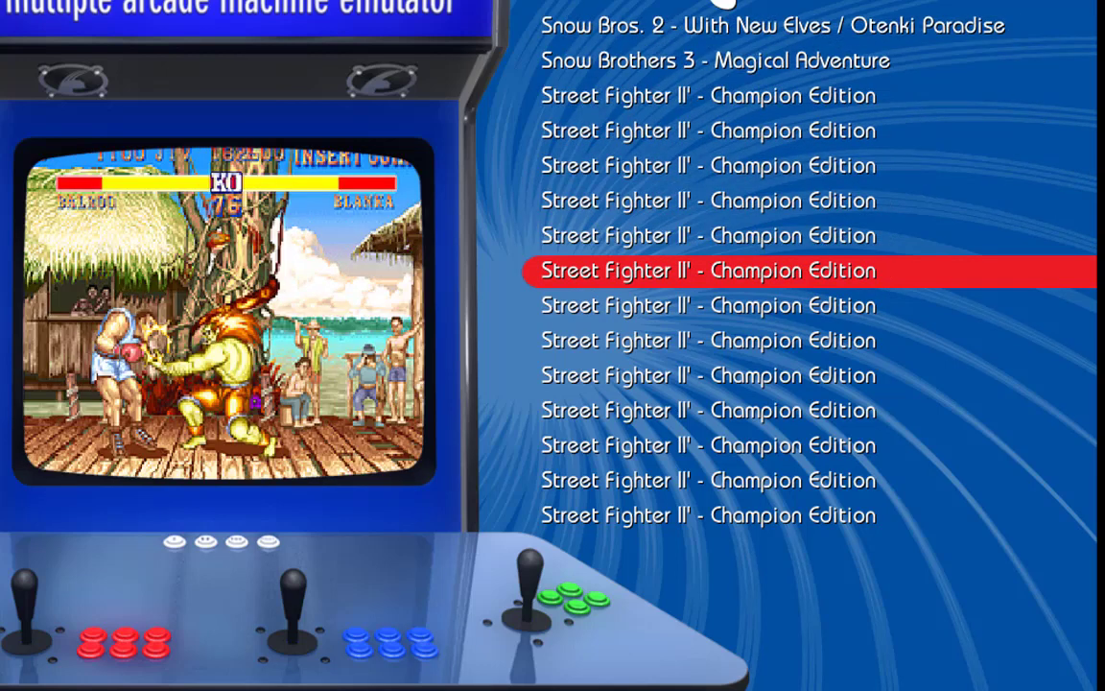
key("Down")
key("Down")
key("Down")
key("Down")
key("Down")
key("Down")
key("Down")
key("Down")
key("Down")
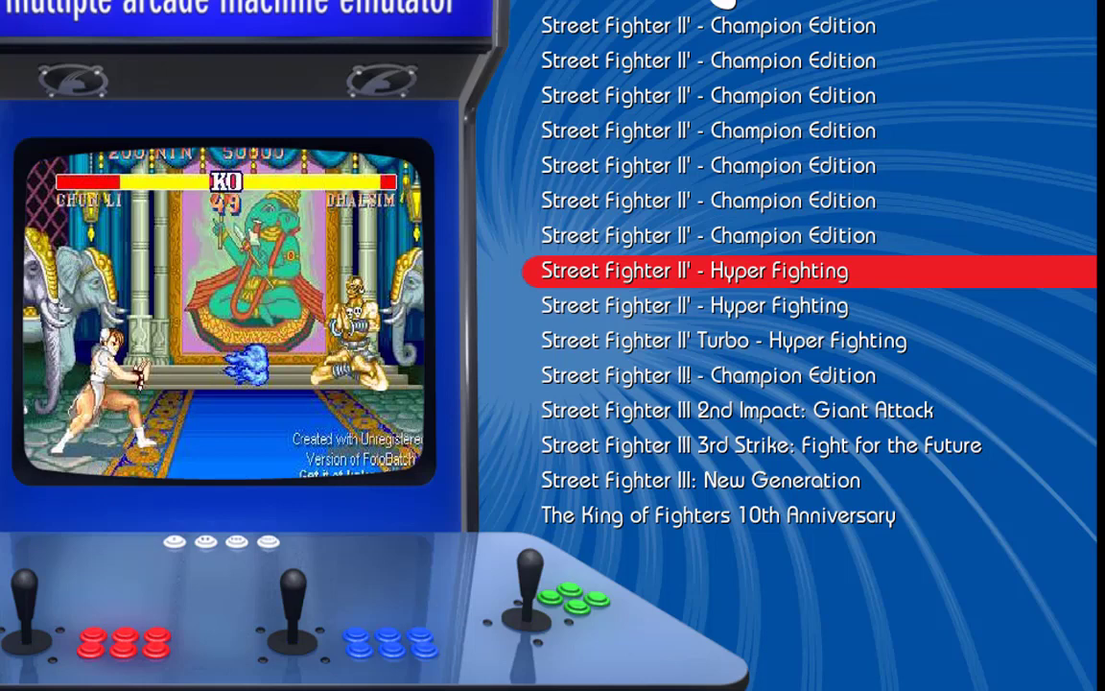
right_click(104, 427)
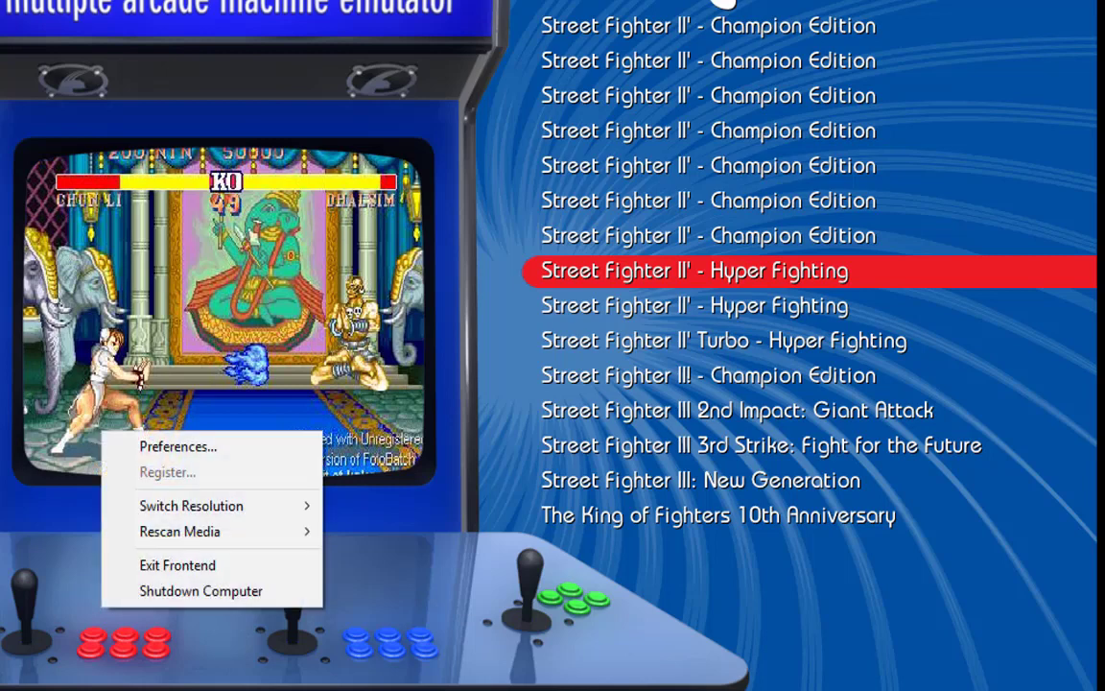
left_click(206, 566)
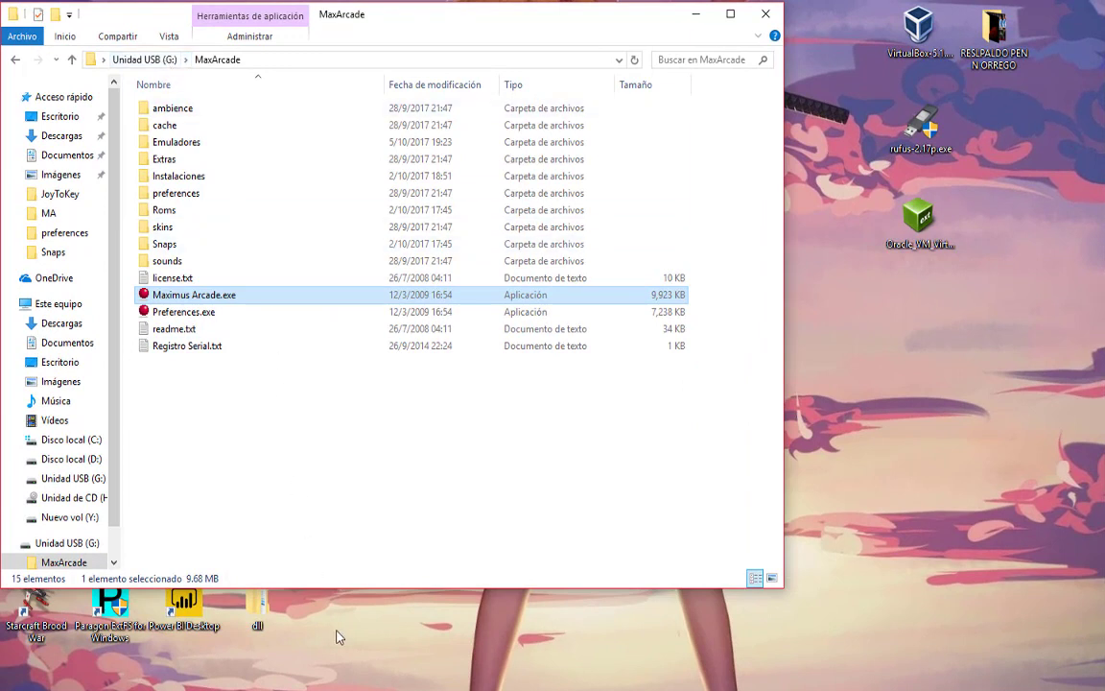
- Launch Preferences.exe from the MaxArcade folder and select Raine as the emulator to configure
mouse_move(357, 690)
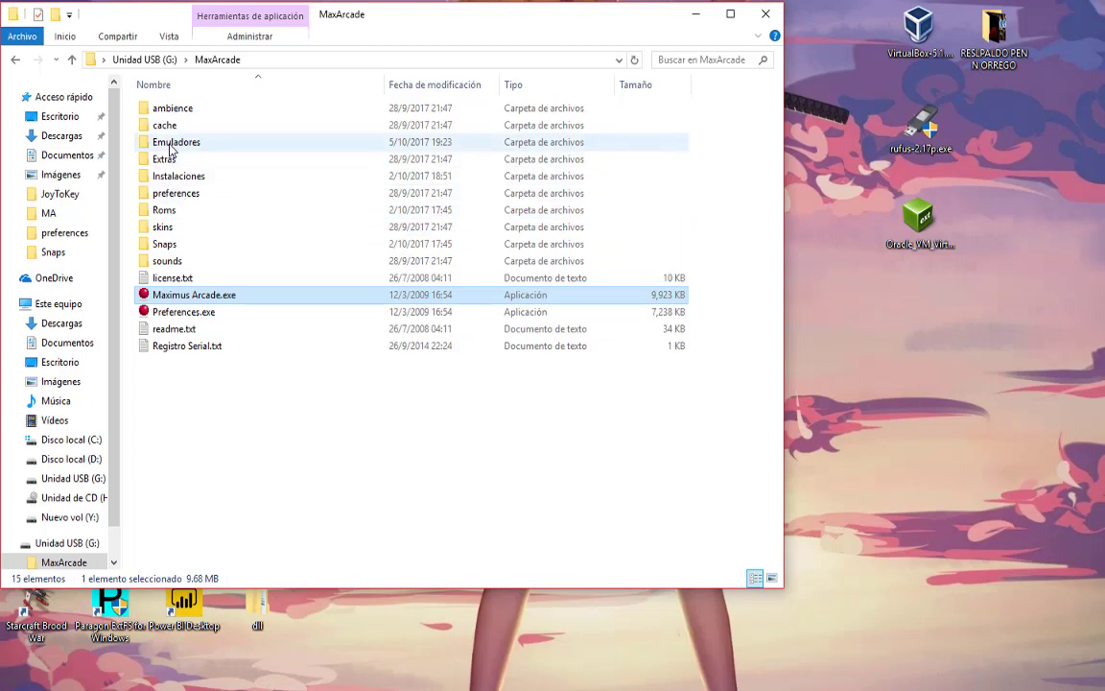
double_click(187, 313)
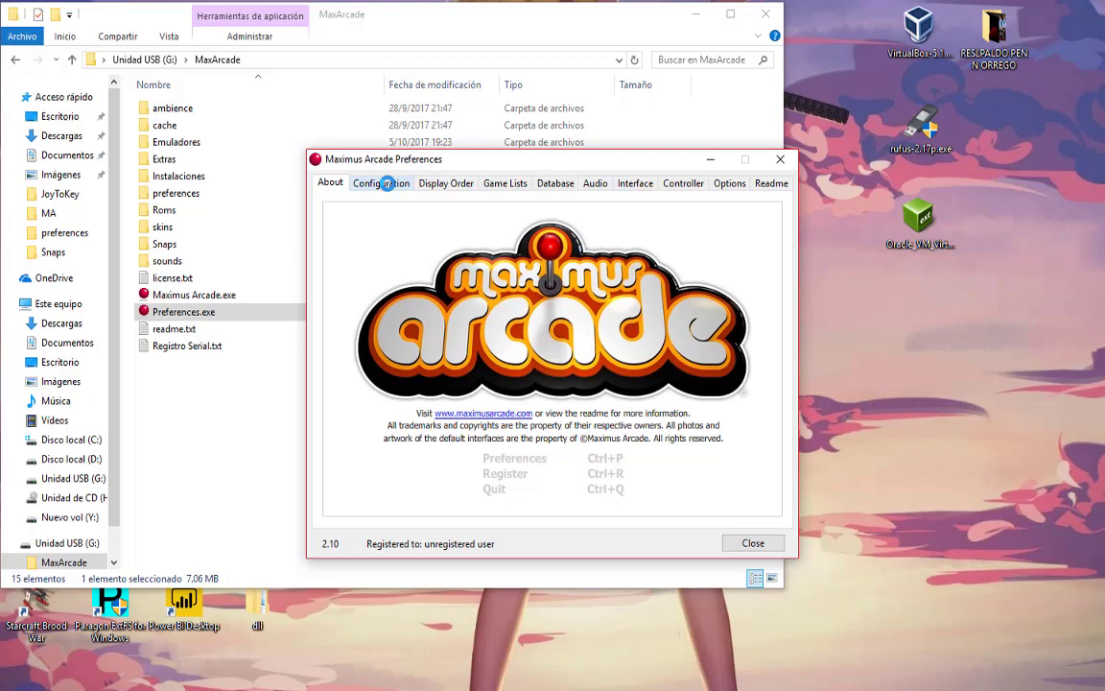
left_click(388, 184)
left_click(497, 227)
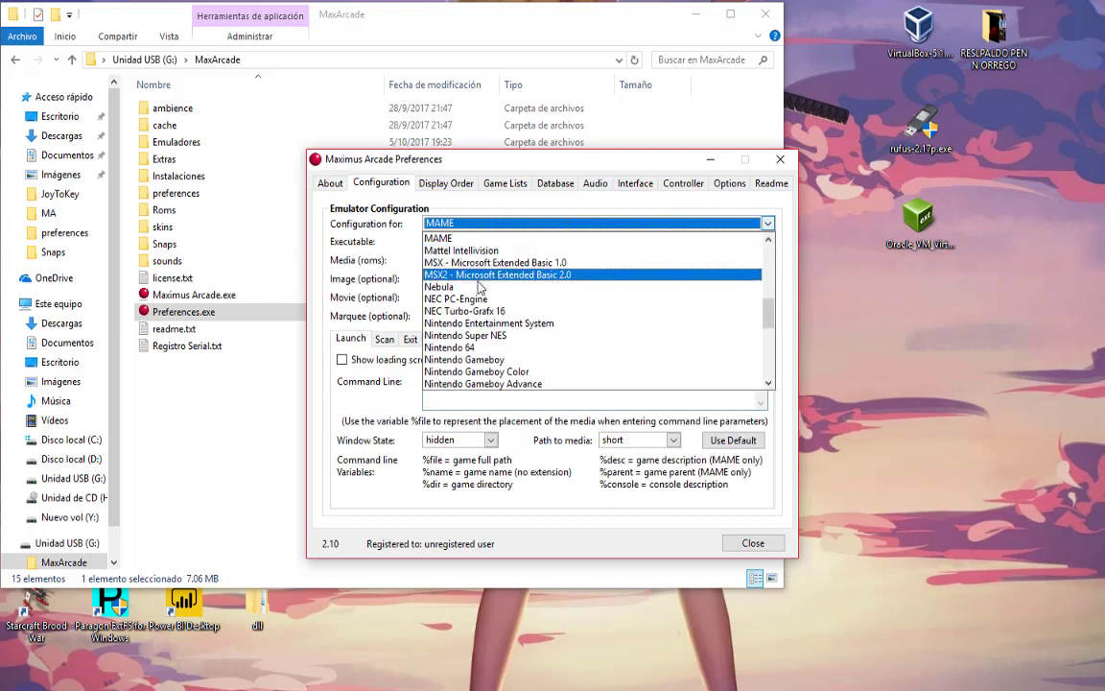
scroll(486, 357, "down", 2)
scroll(486, 357, "down", 5)
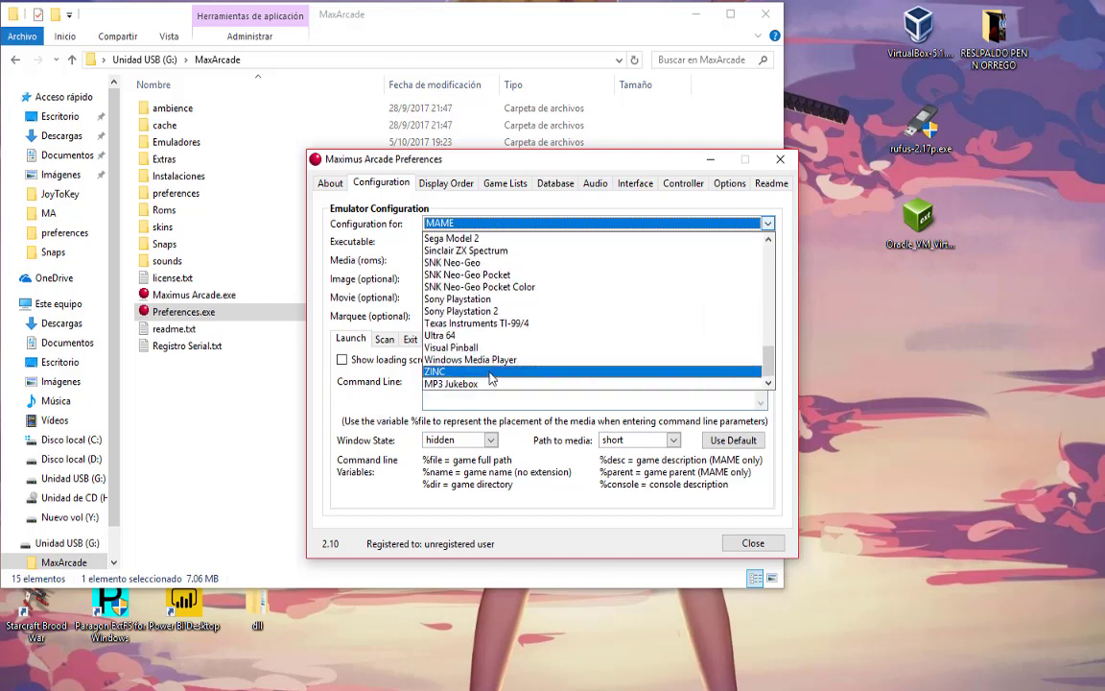
scroll(497, 332, "up", 1)
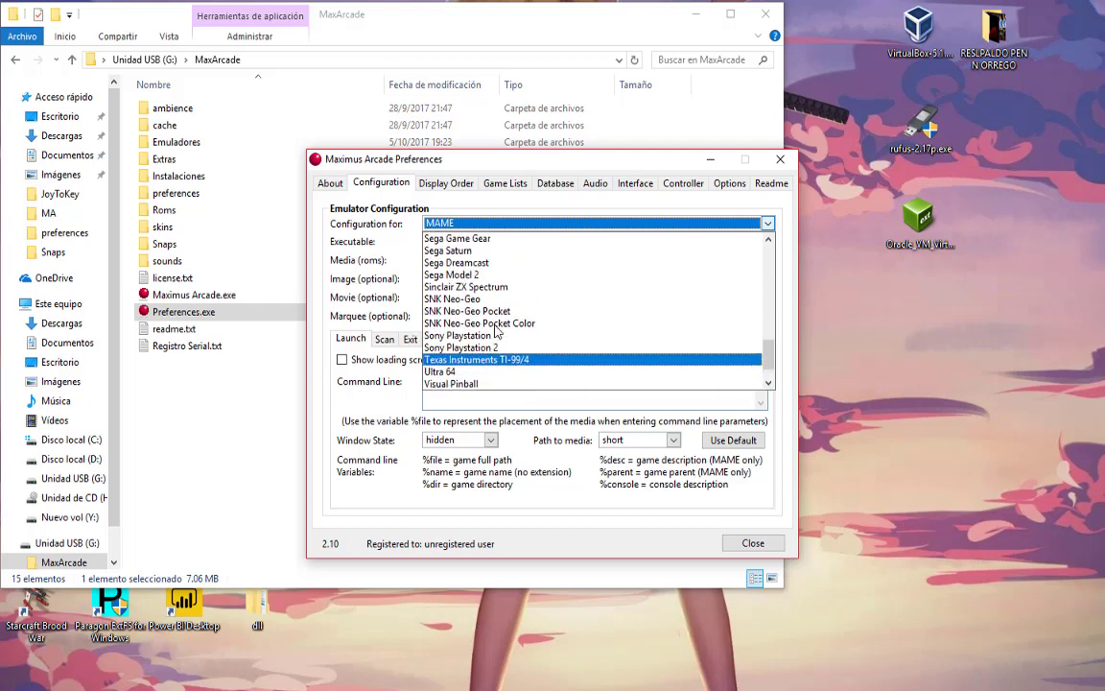
scroll(497, 332, "up", 1)
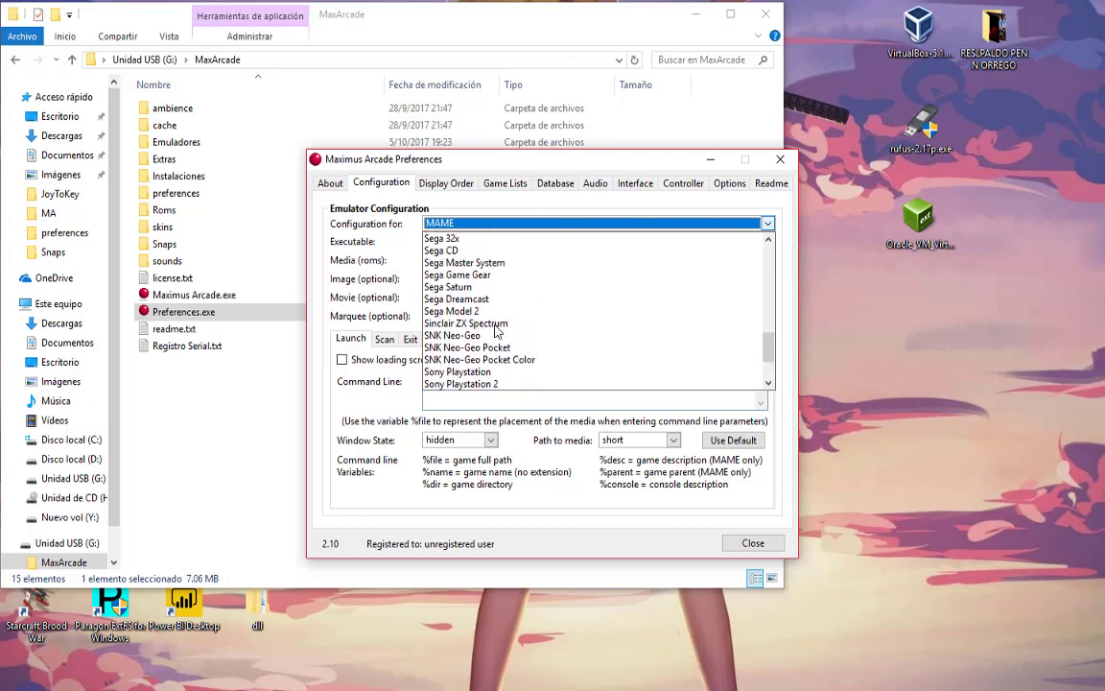
scroll(497, 332, "up", 3)
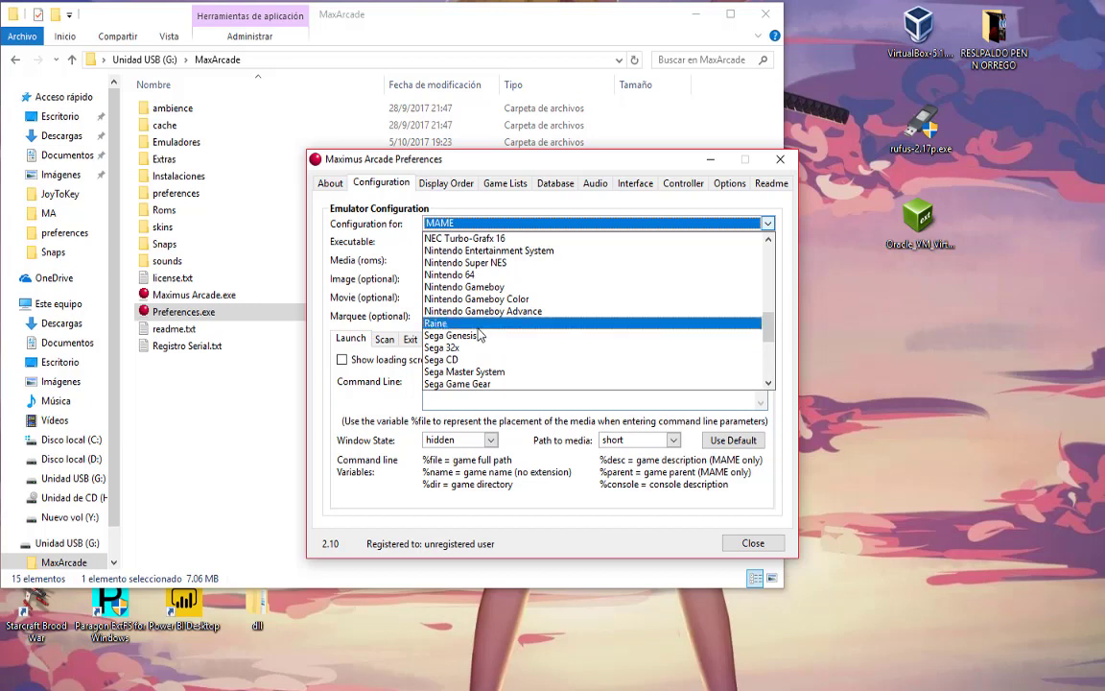
left_click(465, 327)
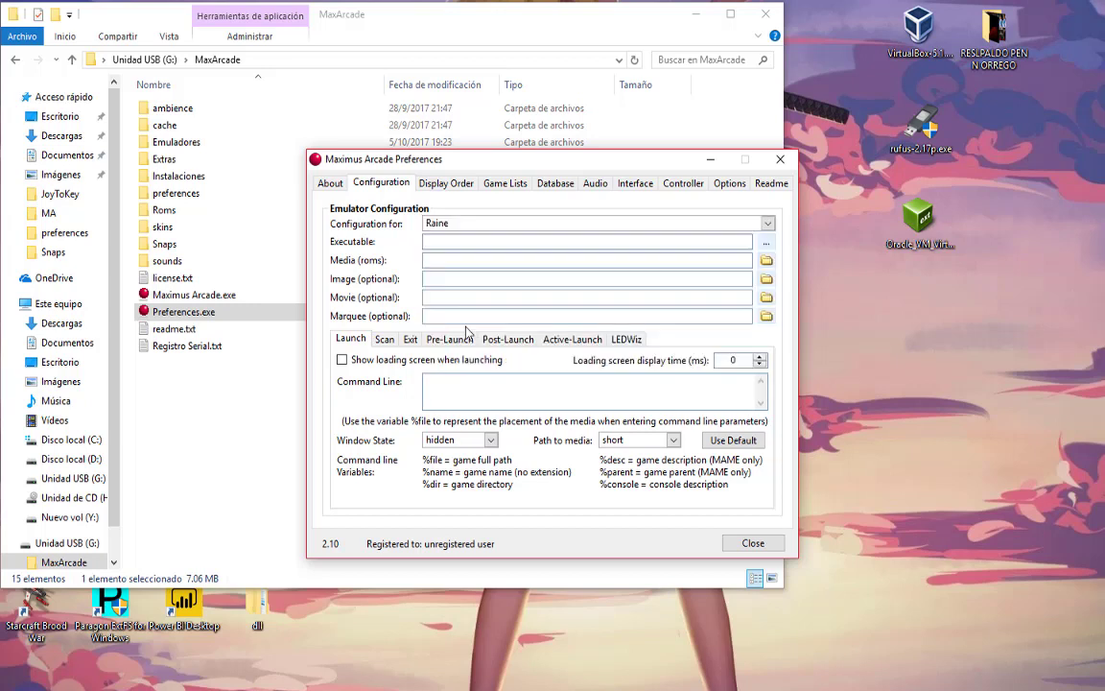
- Open the preferences folder inside MaxArcade and locate the Raine.lst game list
double_click(185, 200)
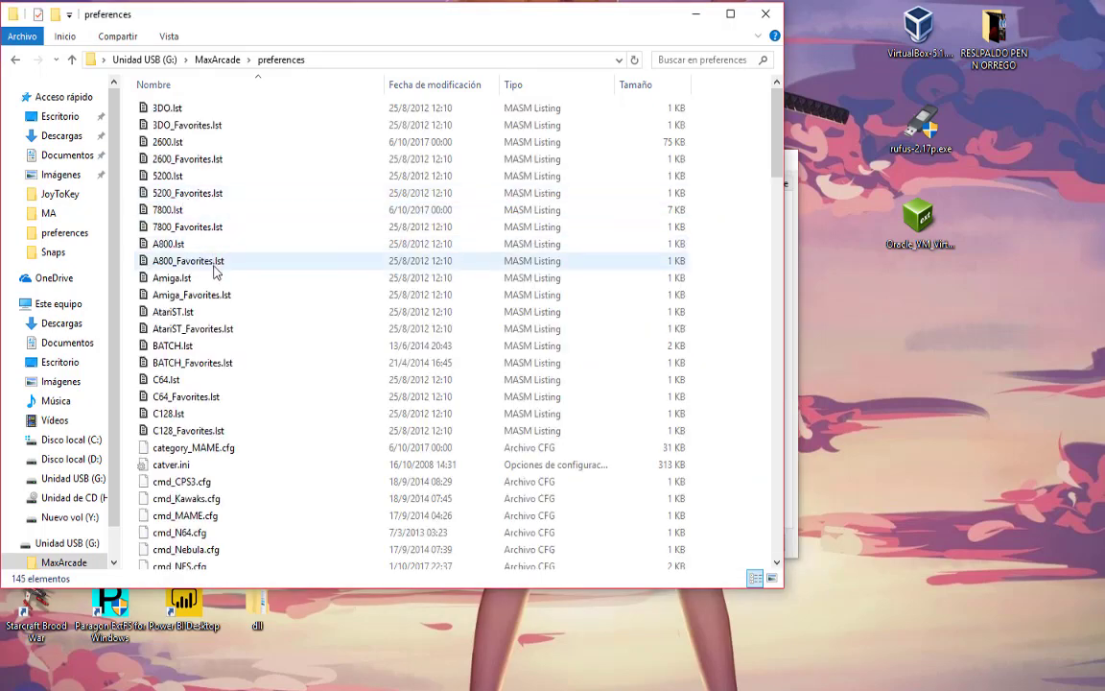
scroll(242, 318, "down", 17)
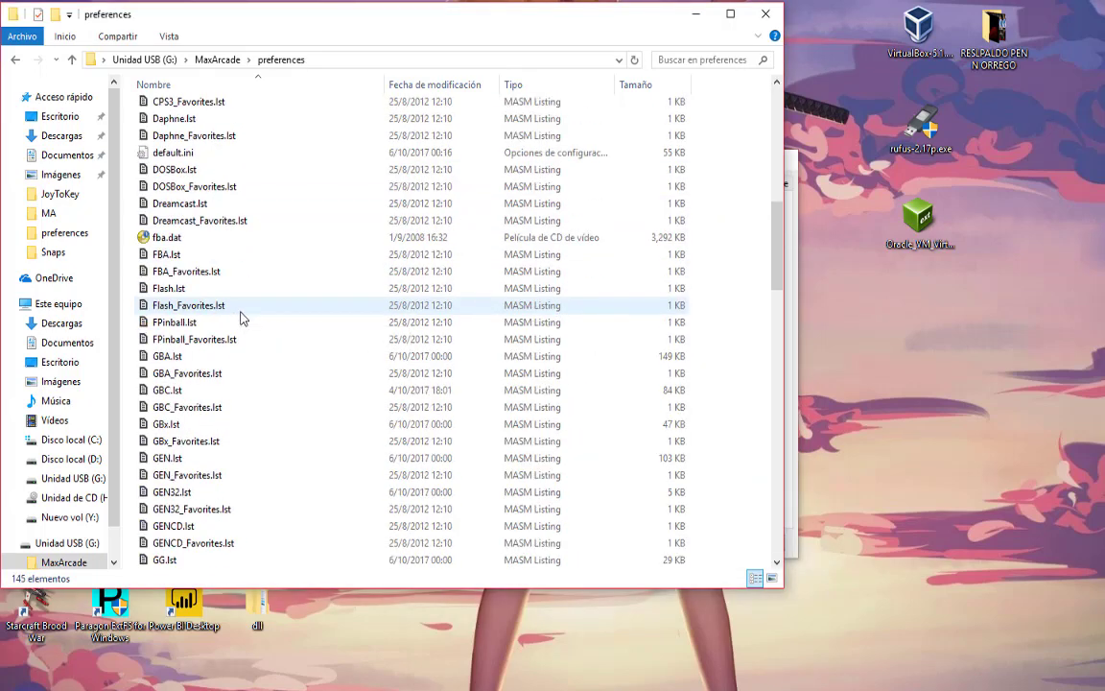
scroll(242, 318, "down", 10)
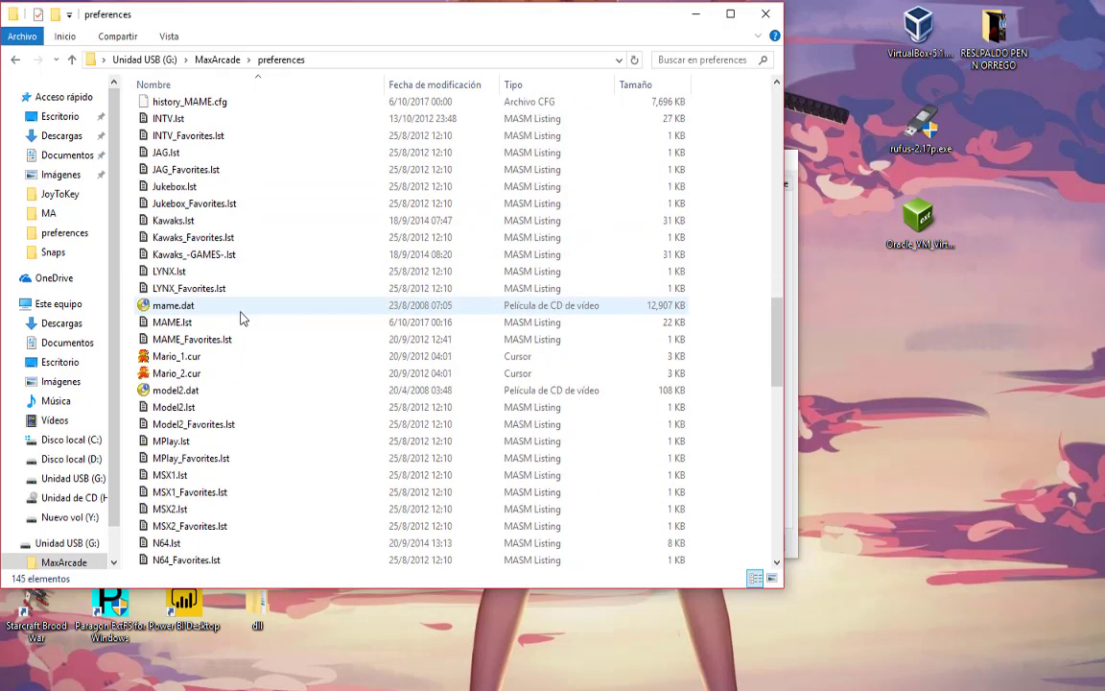
scroll(242, 319, "down", 5)
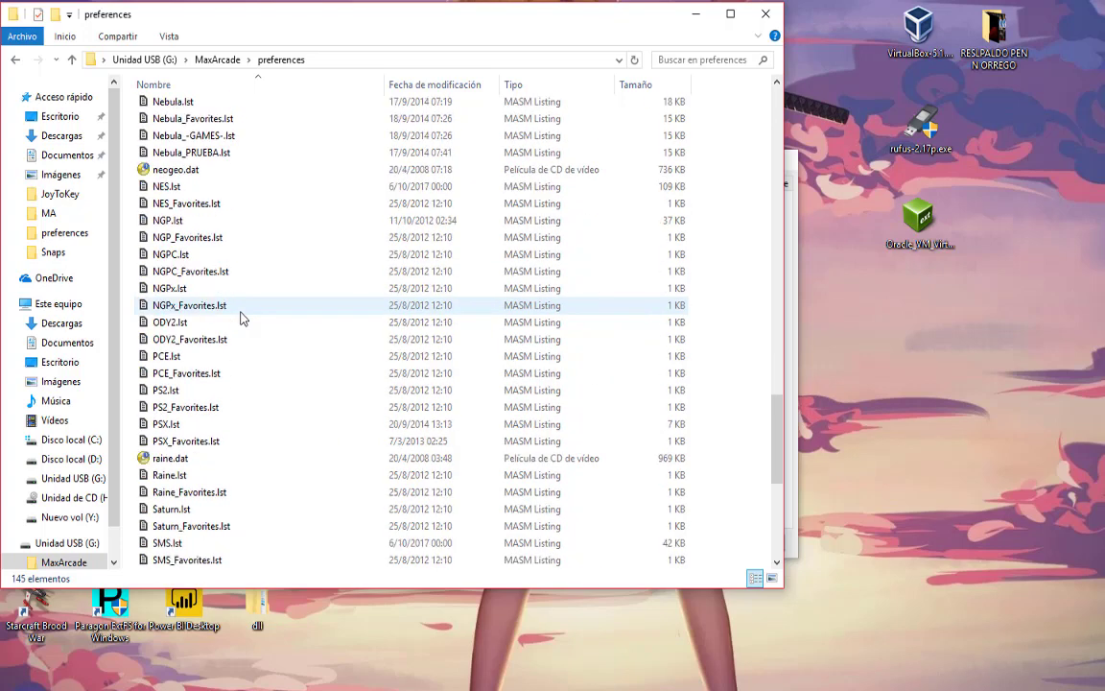
left_click(169, 424)
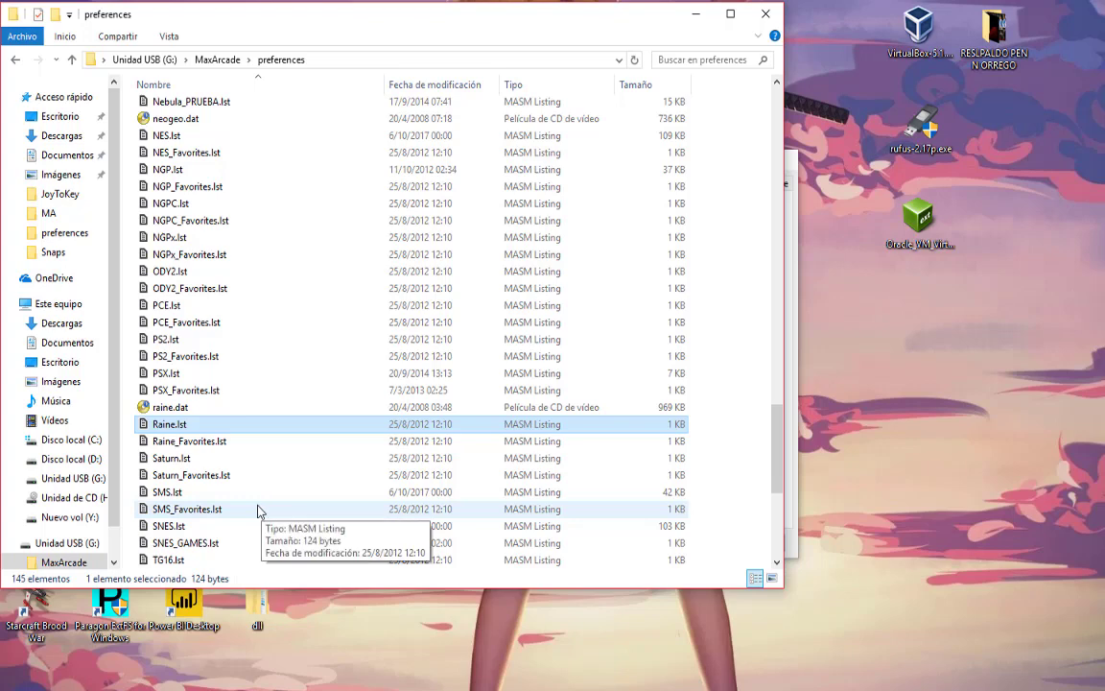
- Copy MAME.lst from the preferences folder to the desktop, dismiss the antivirus notification and return to the folder
scroll(215, 353, "up", 4)
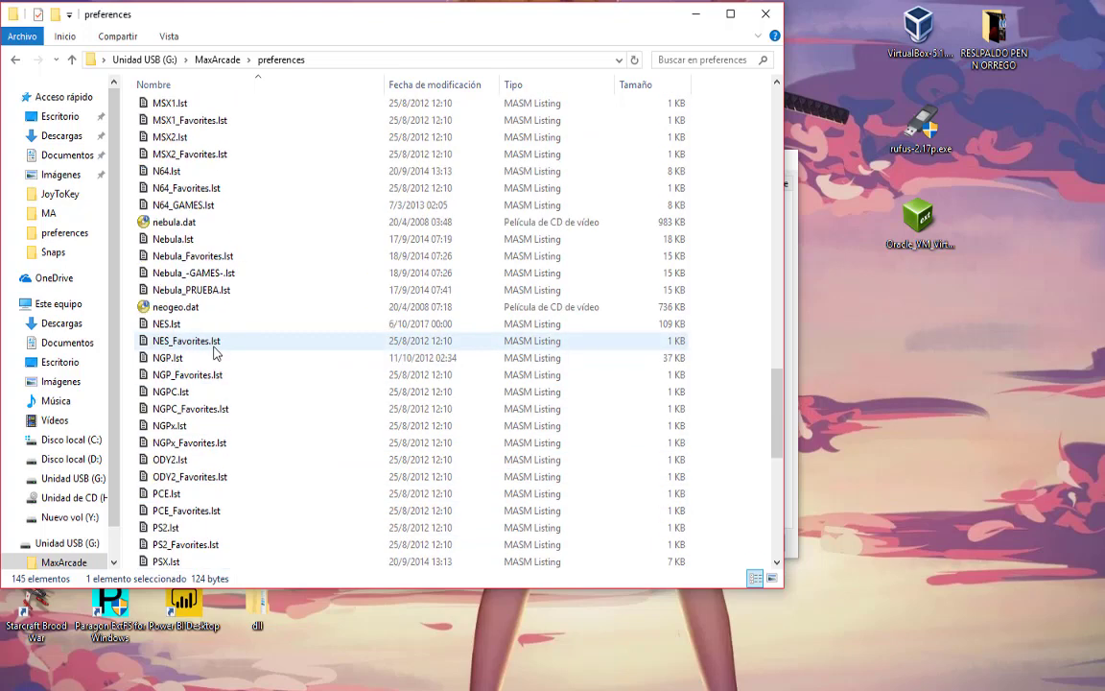
scroll(215, 353, "up", 4)
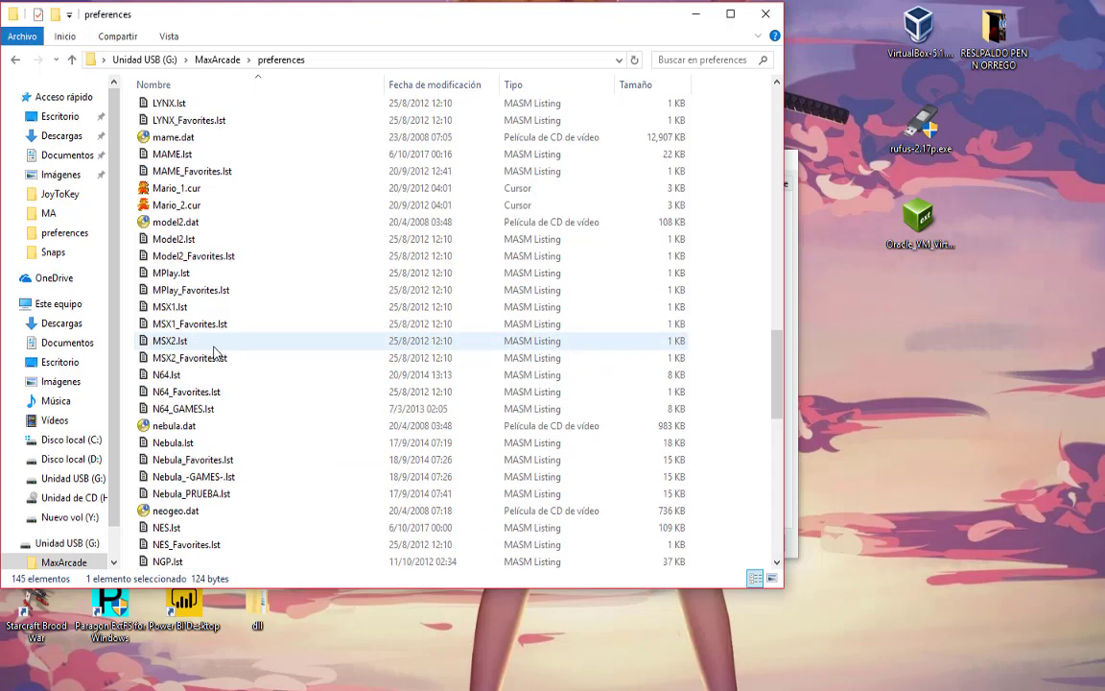
left_click(162, 155)
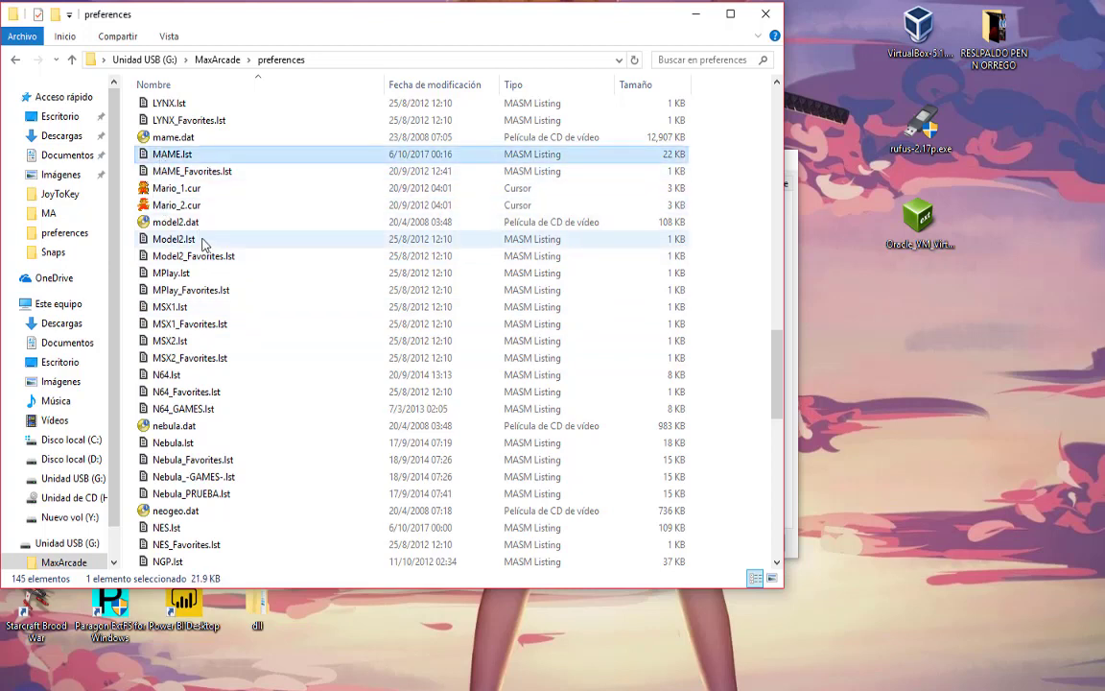
left_click(939, 425)
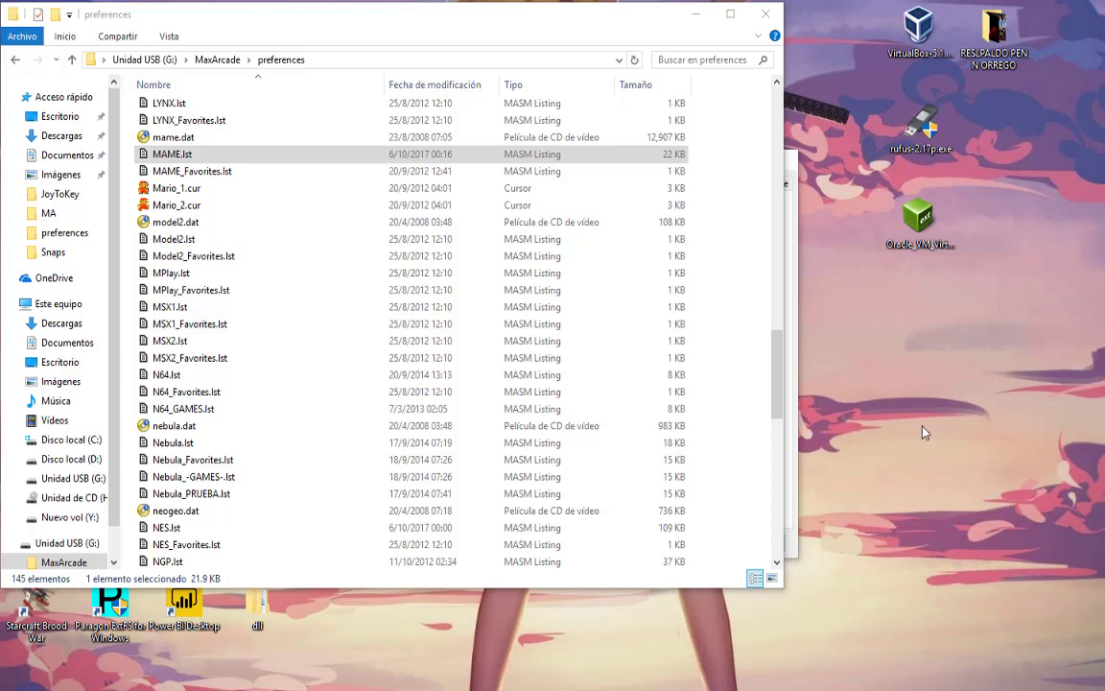
key("super+d")
left_click_drag(343, 453, 930, 357)
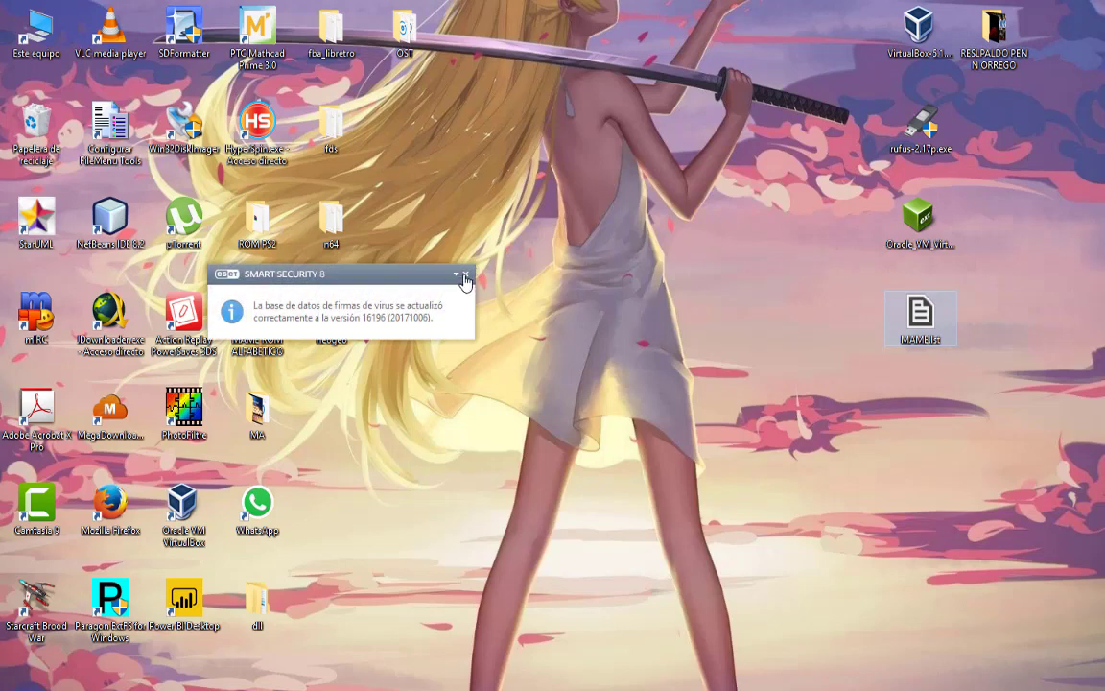
left_click(465, 274)
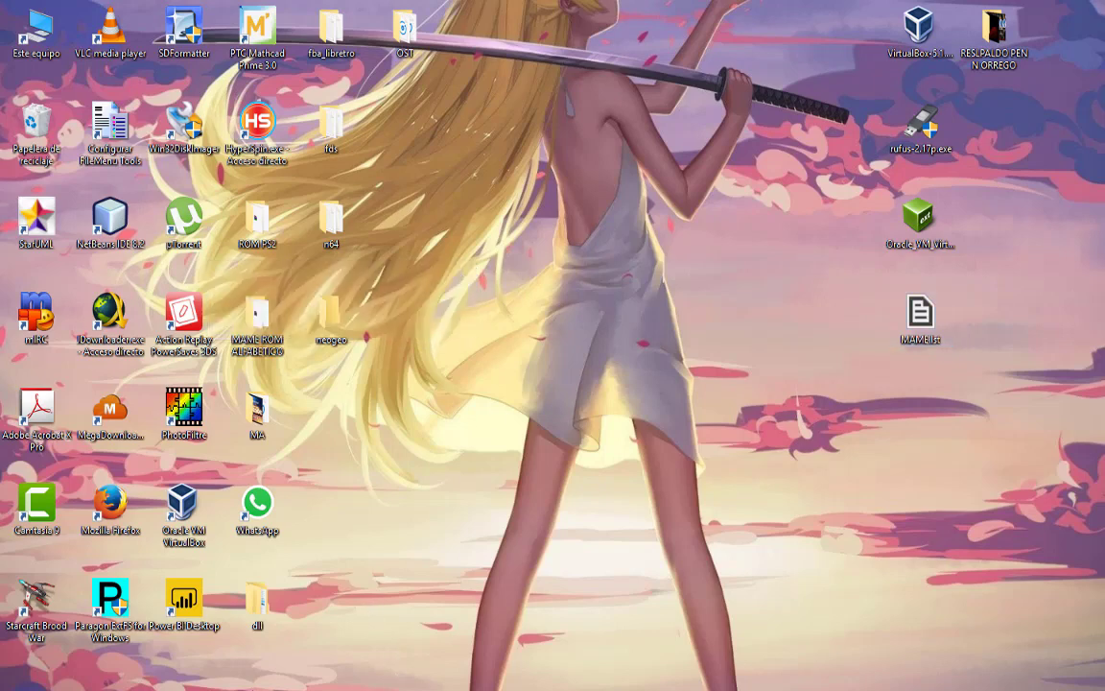
key("super+d")
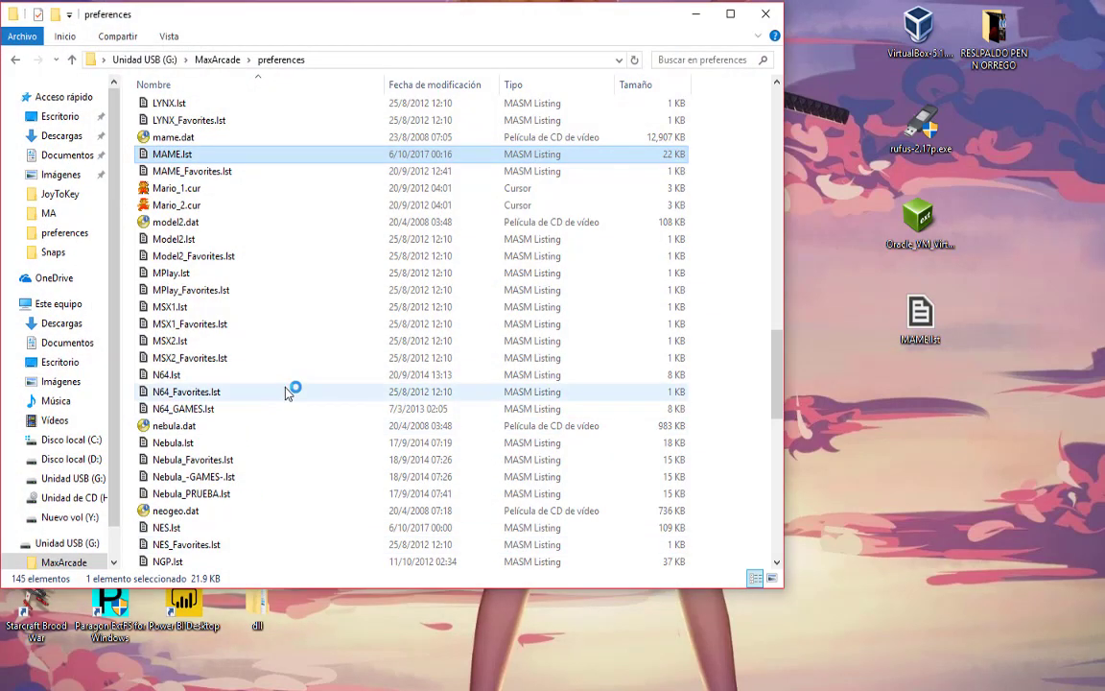
- Check the exact name of Raine.lst in the preferences folder and rename the desktop copy of MAME.lst as Raine.lst
scroll(439, 362, "down", 8)
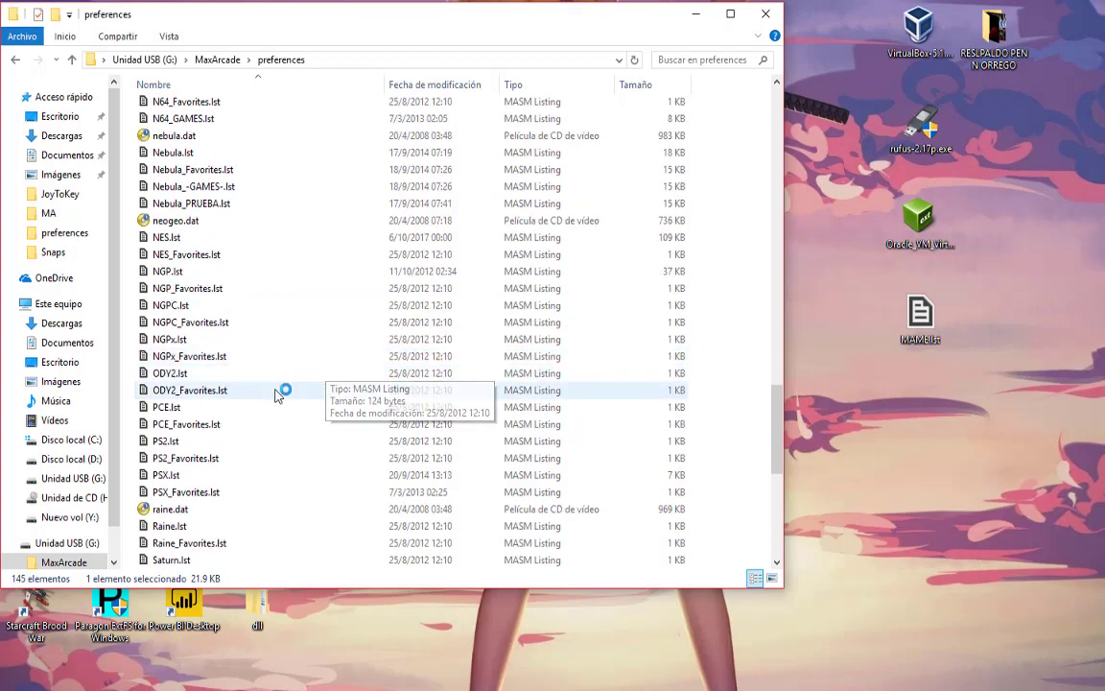
left_click(168, 425)
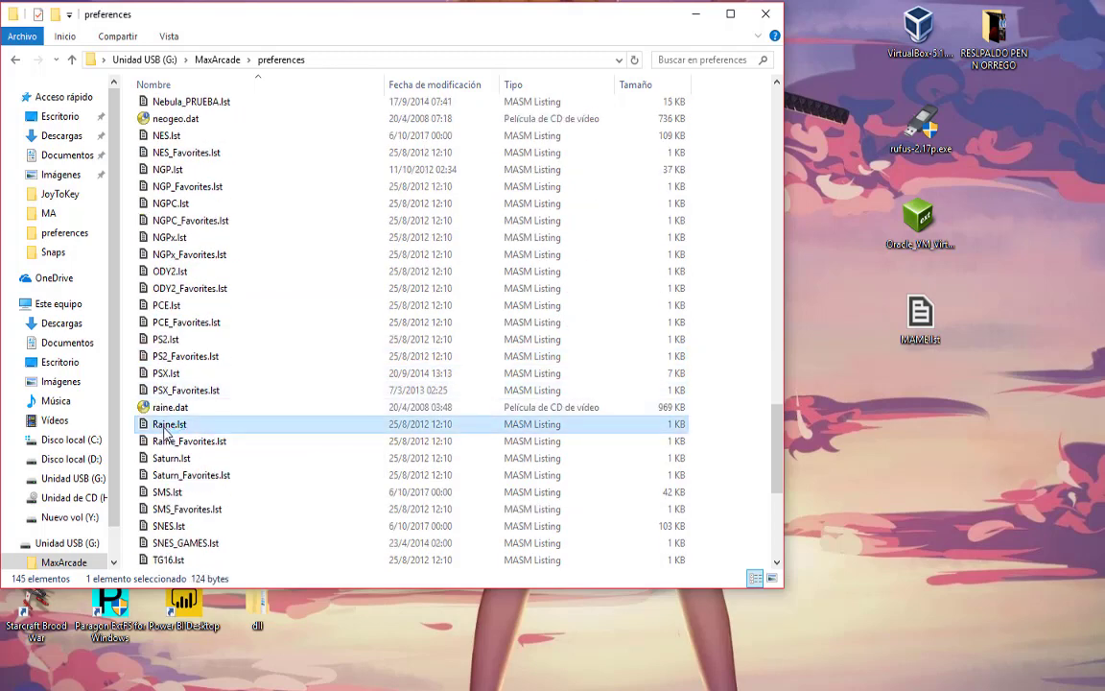
left_click(164, 428)
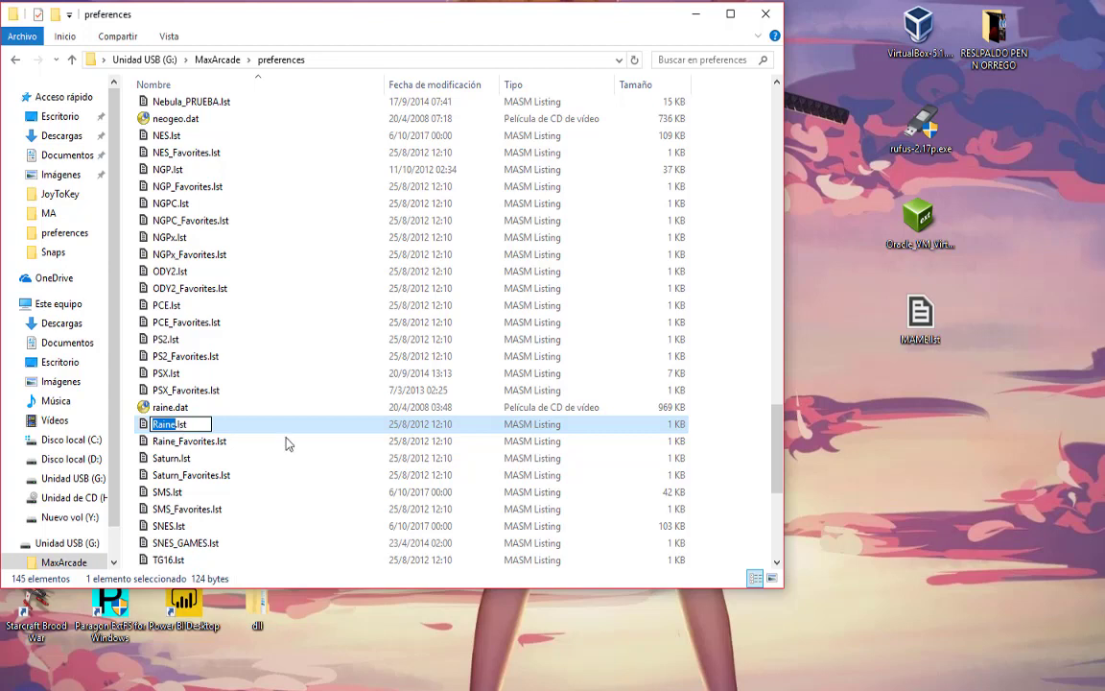
left_click(920, 317)
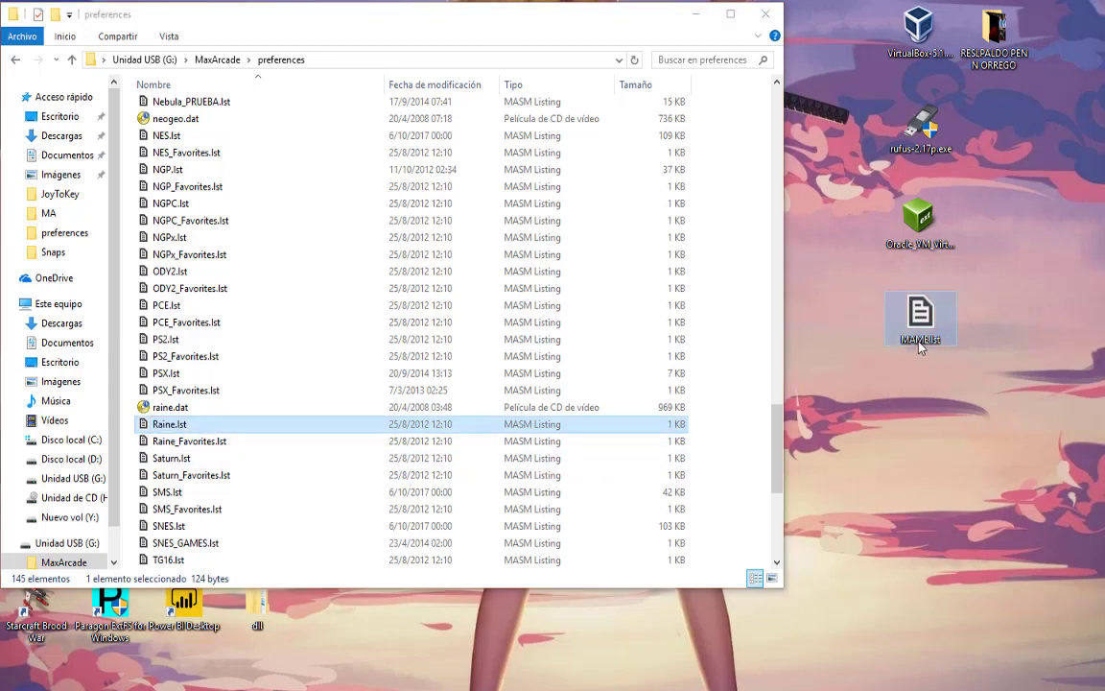
left_click(913, 341)
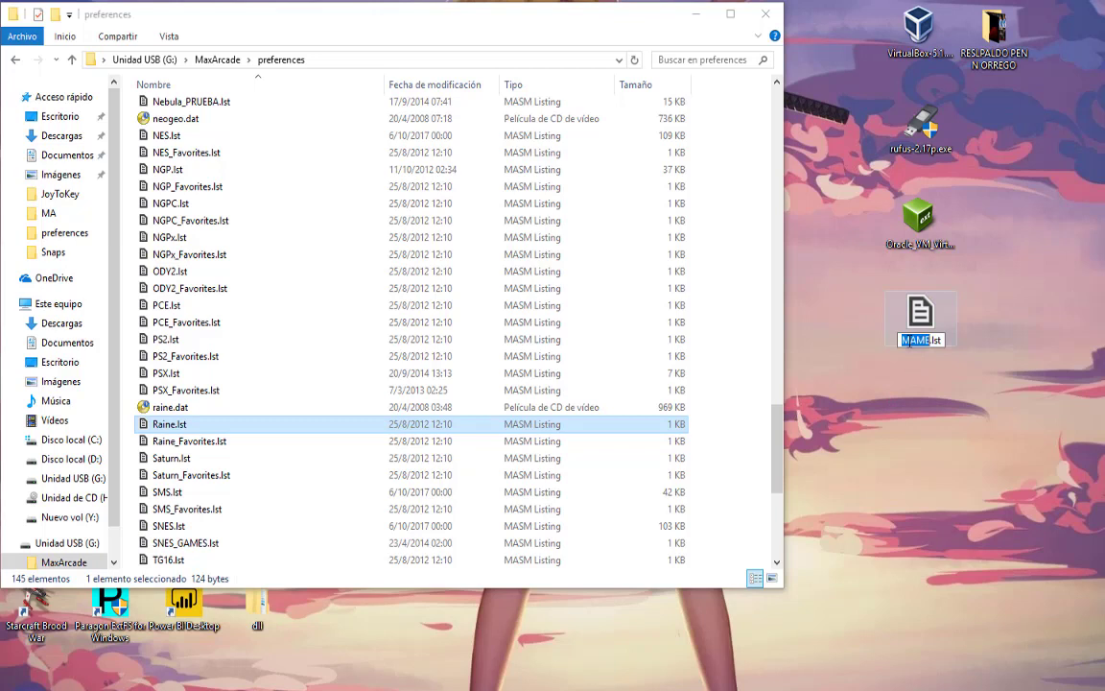
left_click(918, 315)
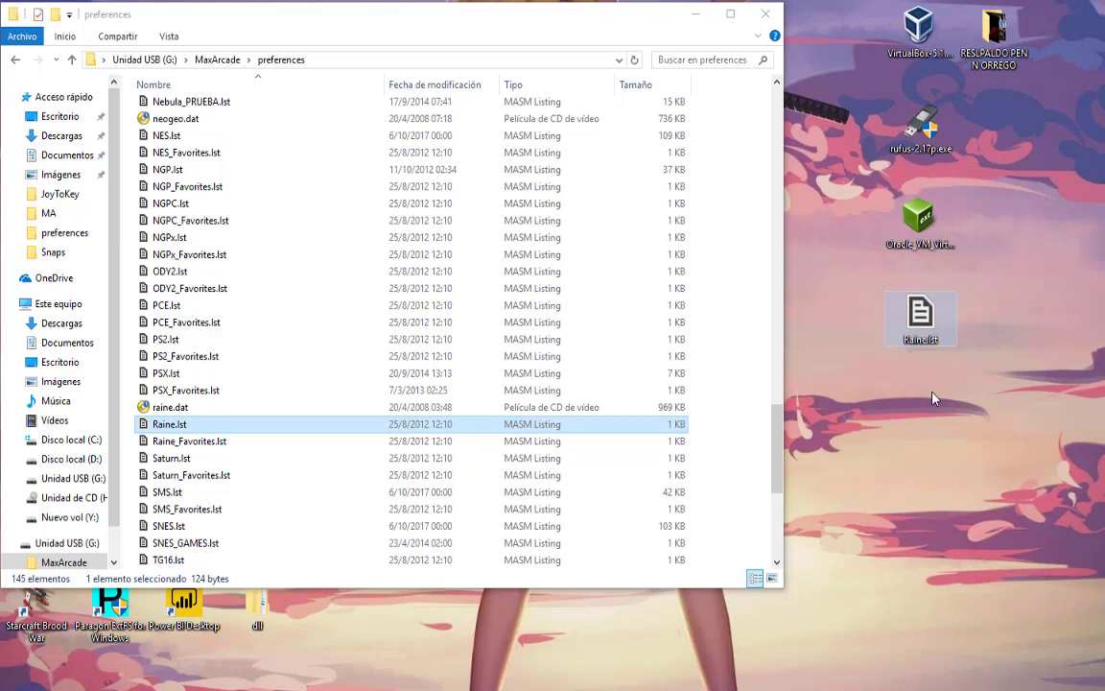
- Copy the desktop Raine.lst into the preferences folder, replacing the existing file, and minimize the folder window
left_click_drag(918, 317, 740, 405)
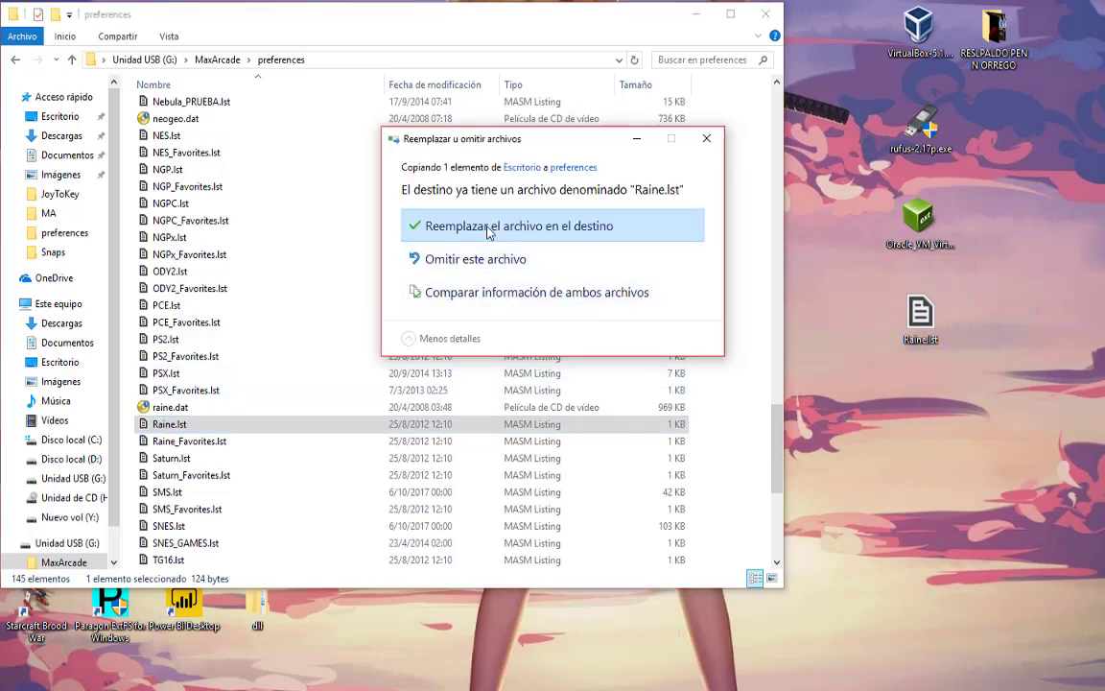
left_click(443, 213)
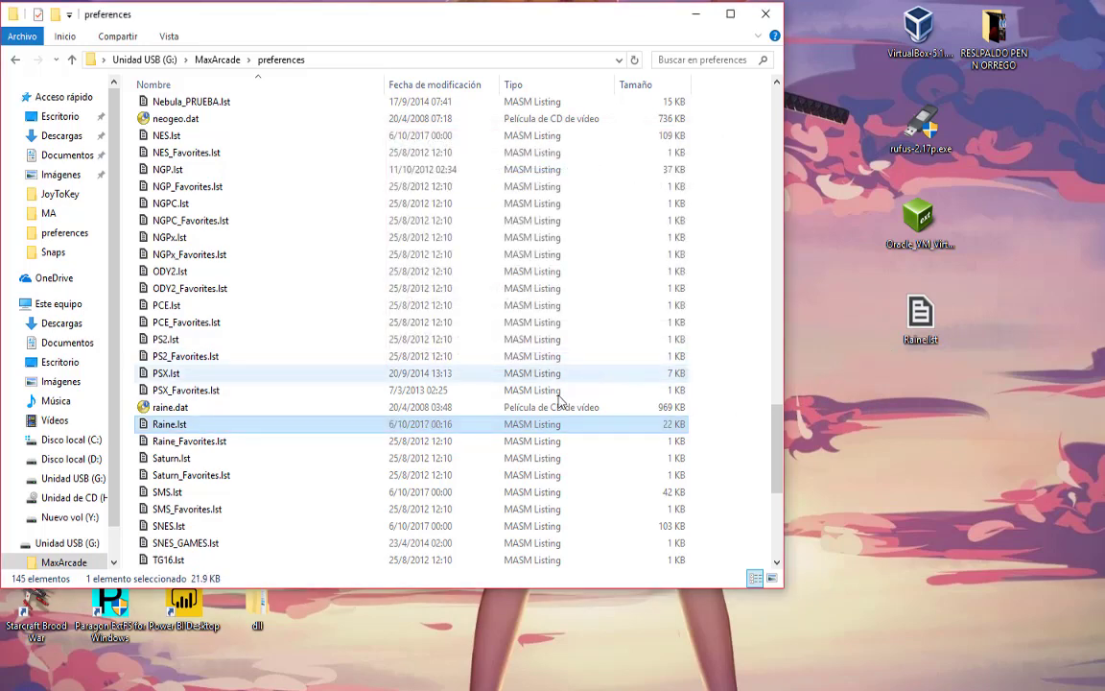
left_click(694, 14)
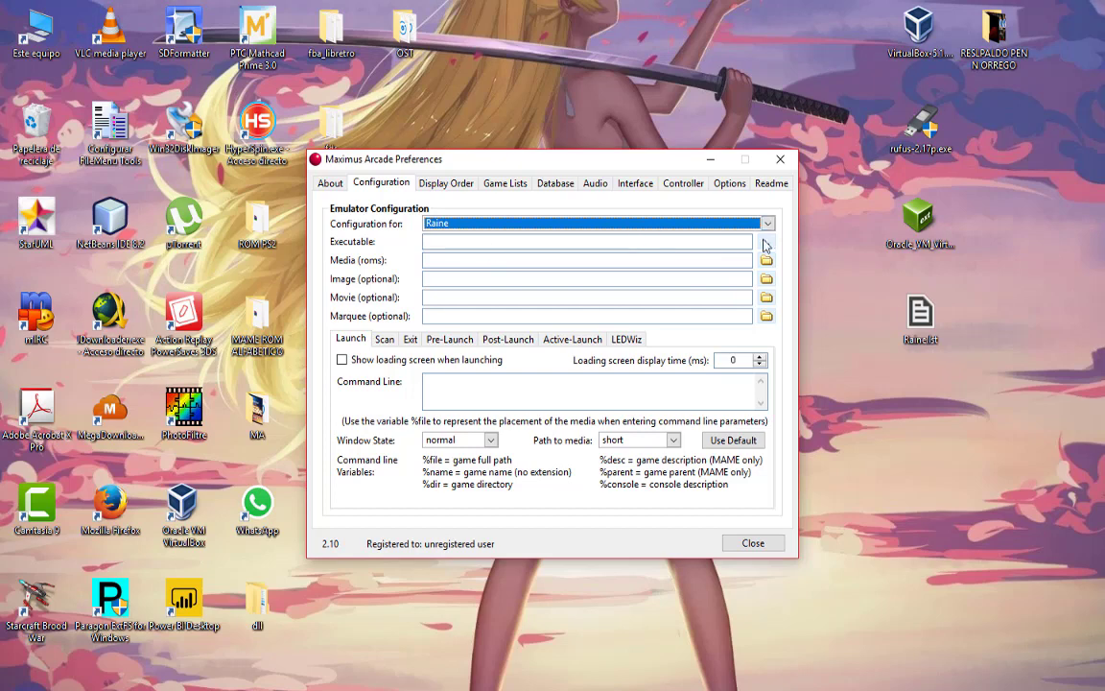
- Show the MAME emulator configuration and copy its full launch command line
left_click(706, 230)
scroll(624, 268, "up", 5)
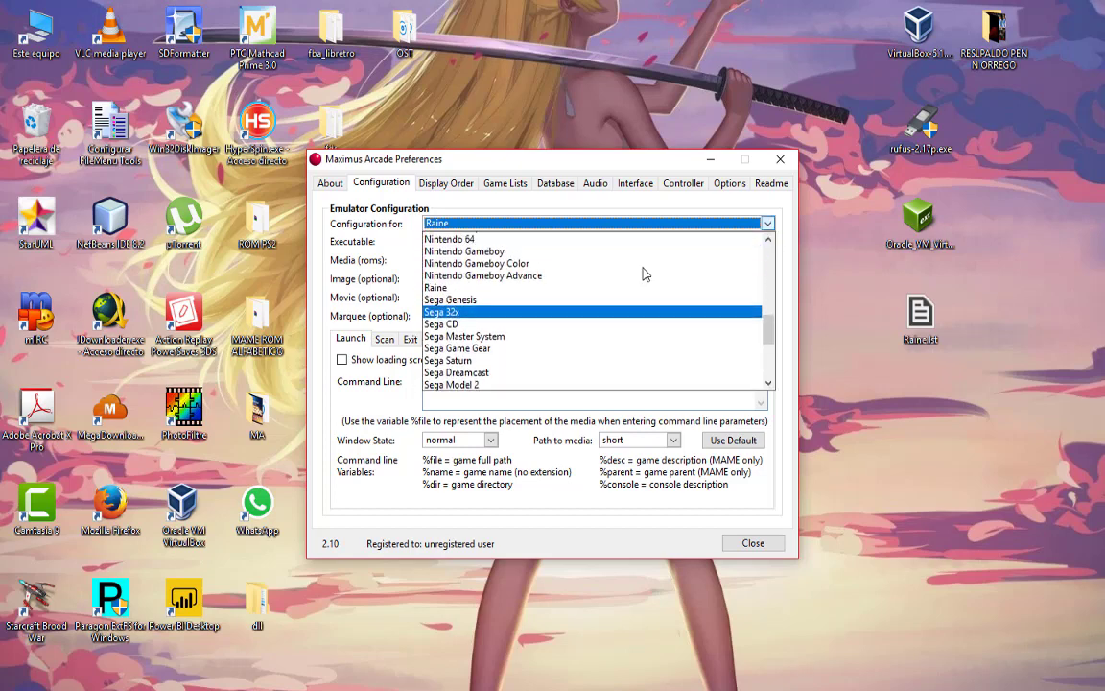
scroll(518, 288, "up", 2)
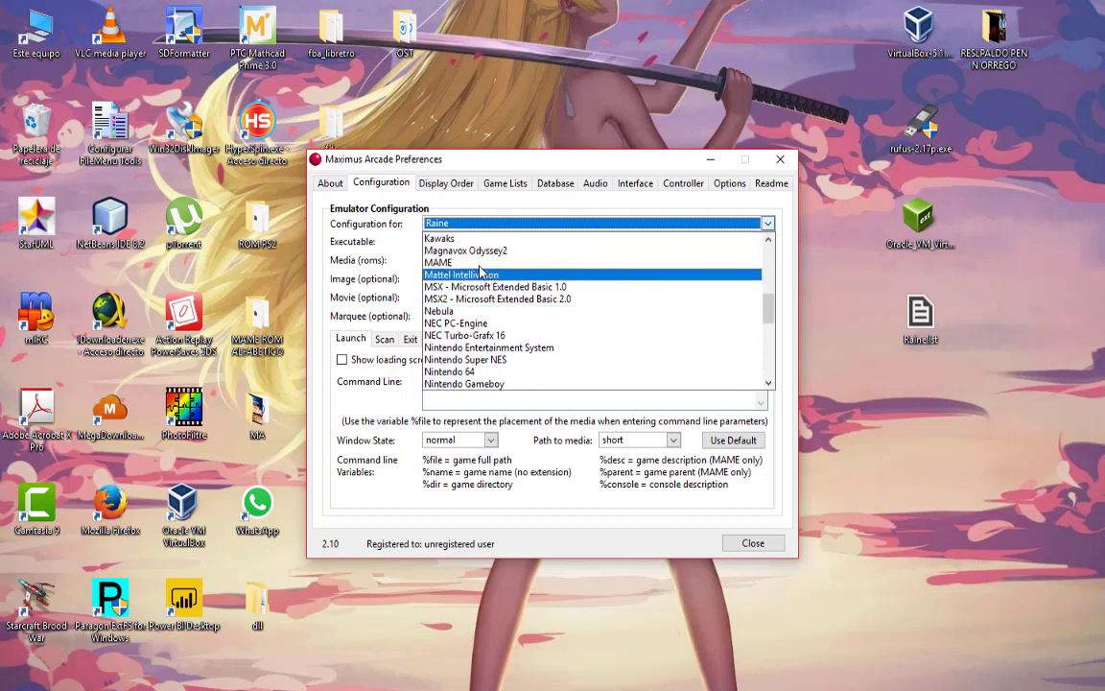
left_click(537, 263)
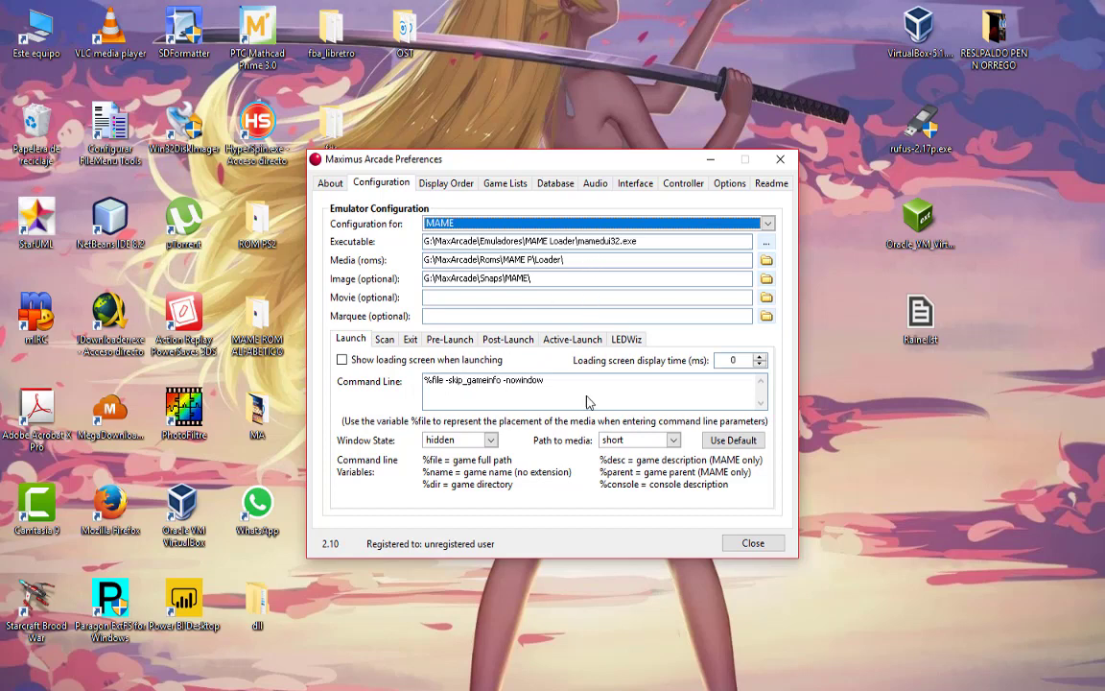
left_click_drag(568, 386, 411, 390)
key("ctrl+c")
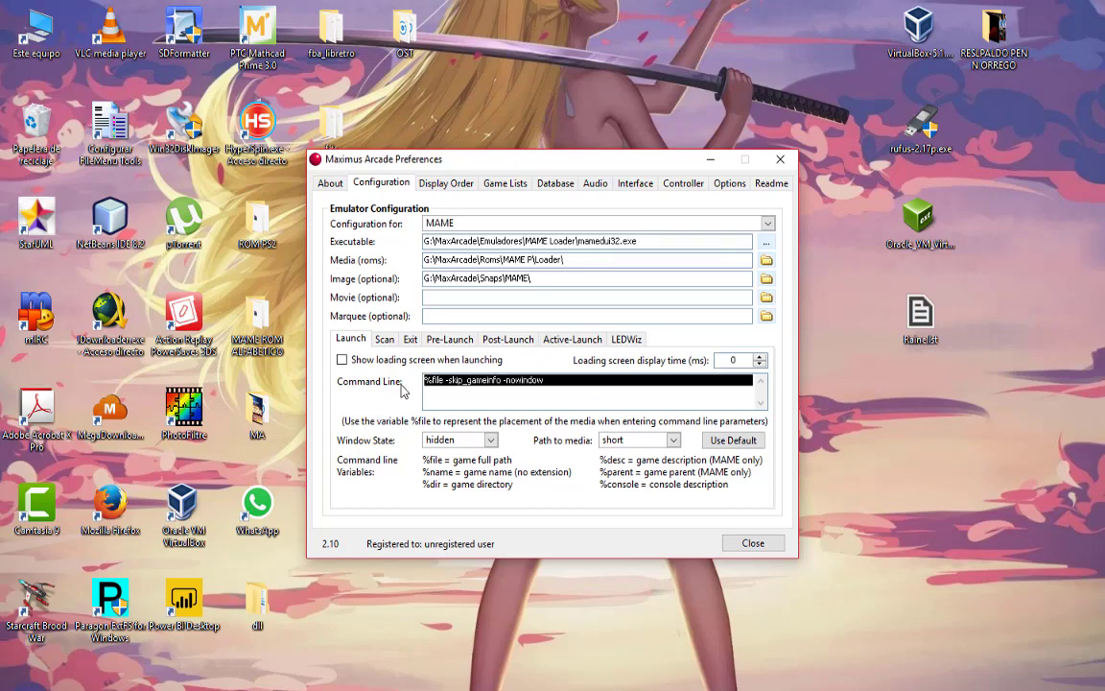
- Switch to the Raine configuration and paste %file -skip_gameinfo -nowindow as its command line
left_click(441, 222)
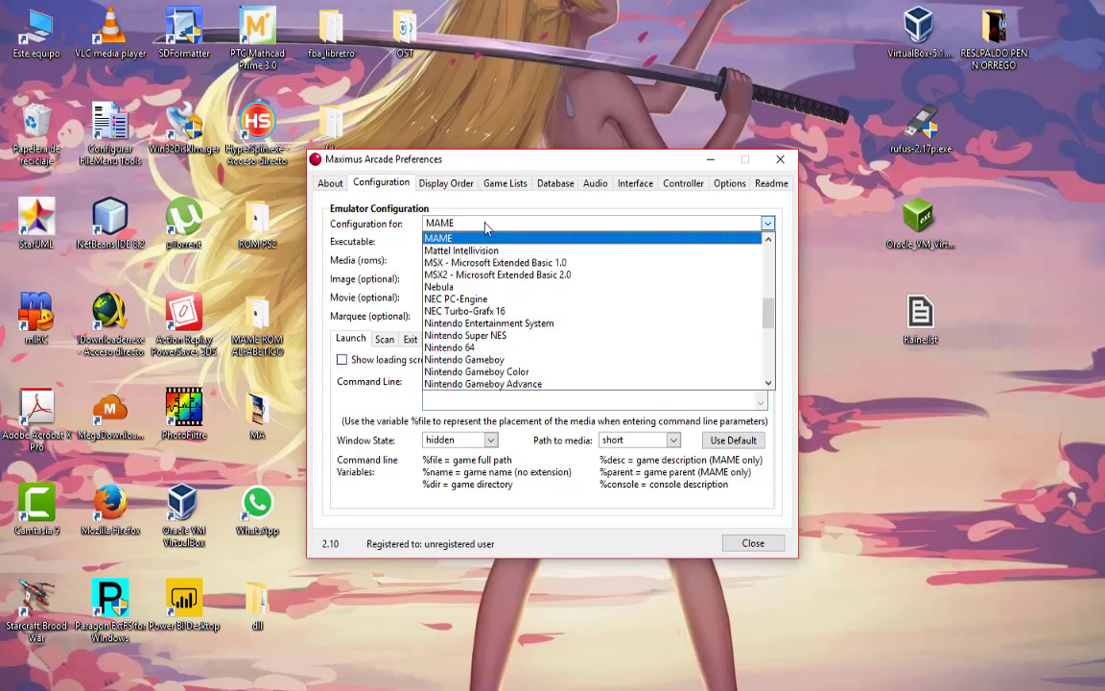
scroll(497, 301, "down", 3)
left_click(437, 324)
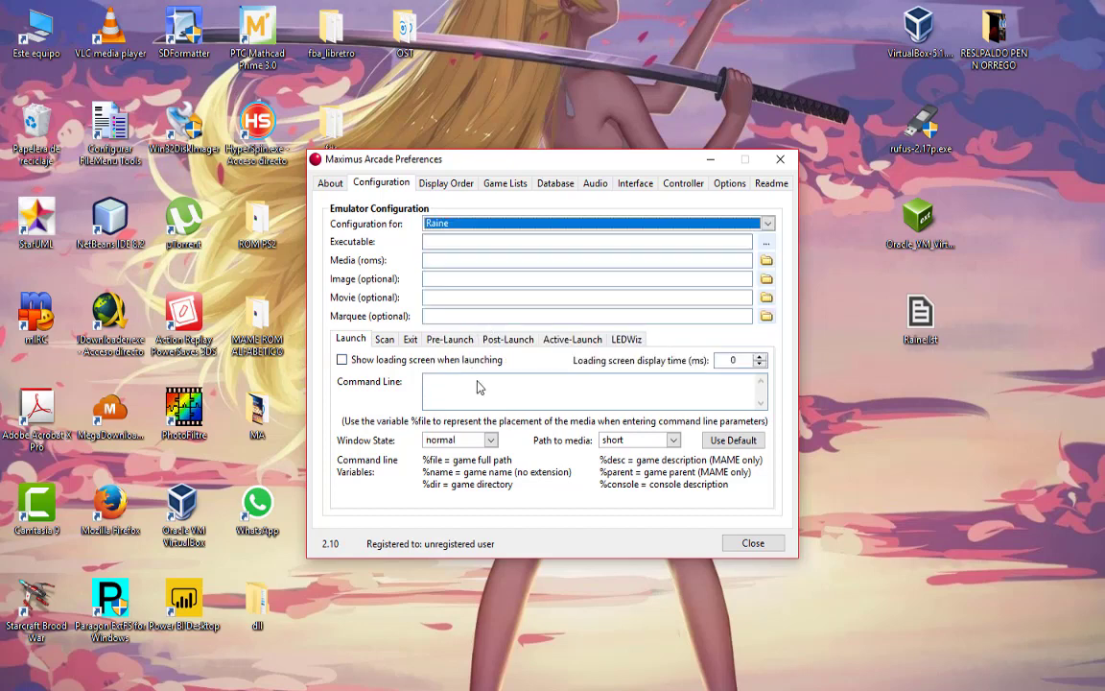
left_click(469, 387)
key("ctrl+v")
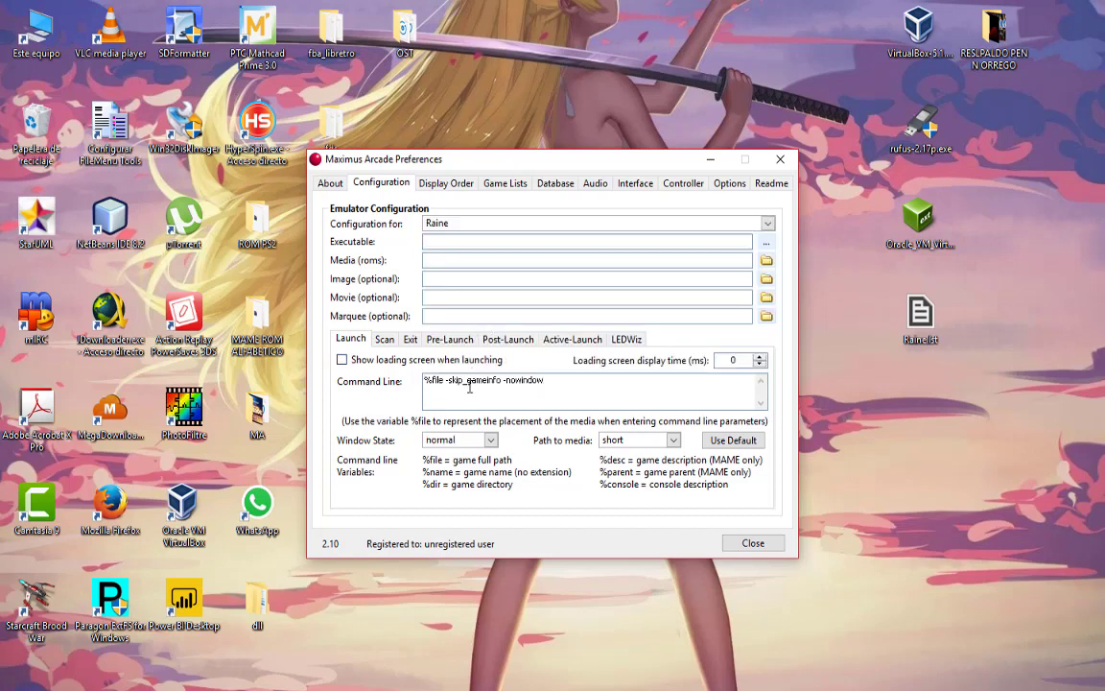
- Set Raine's executable to mamedui32.exe in Emuladores\MAME Loader and its ROMs folder to Emuladores\MAME Loader
left_click(767, 244)
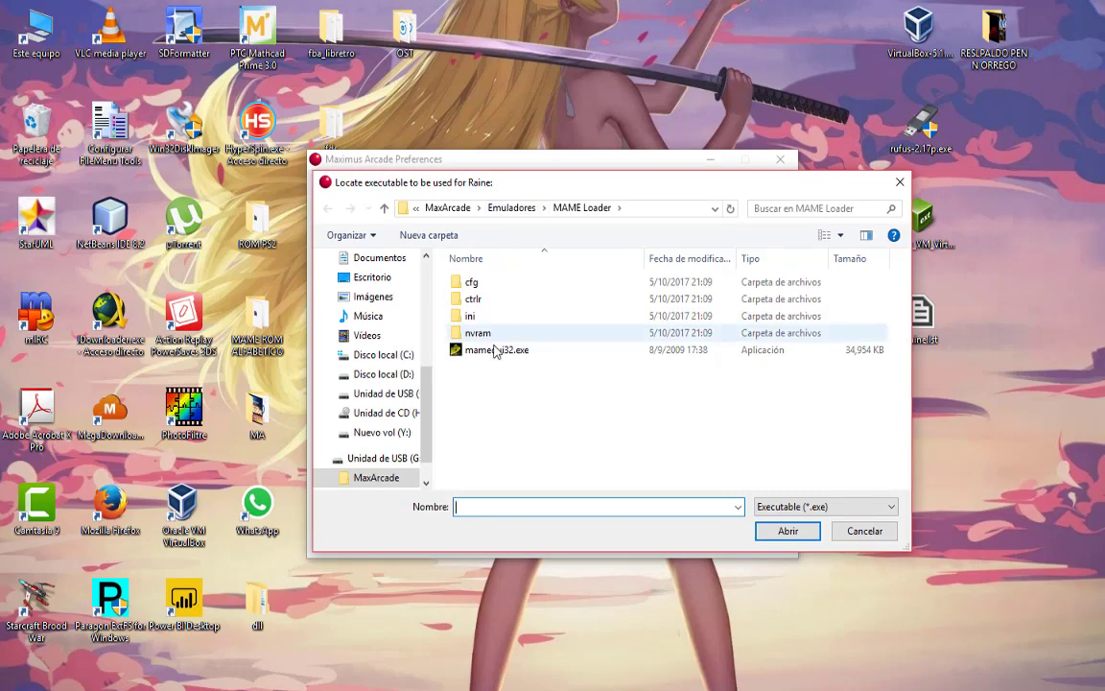
left_click(495, 352)
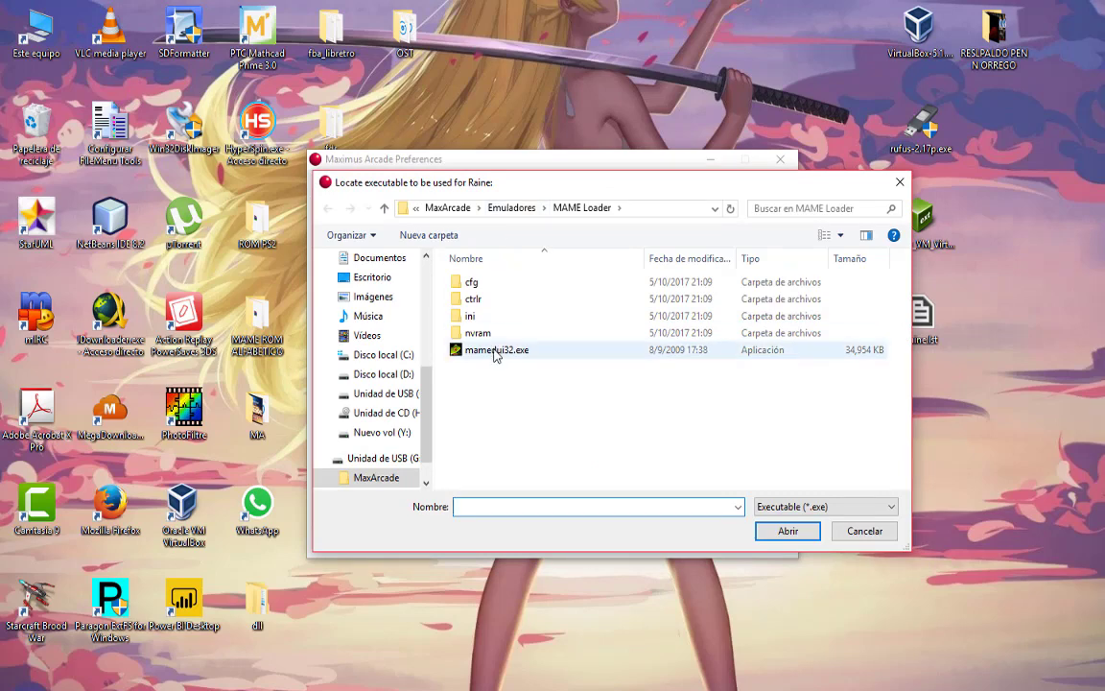
left_click(787, 531)
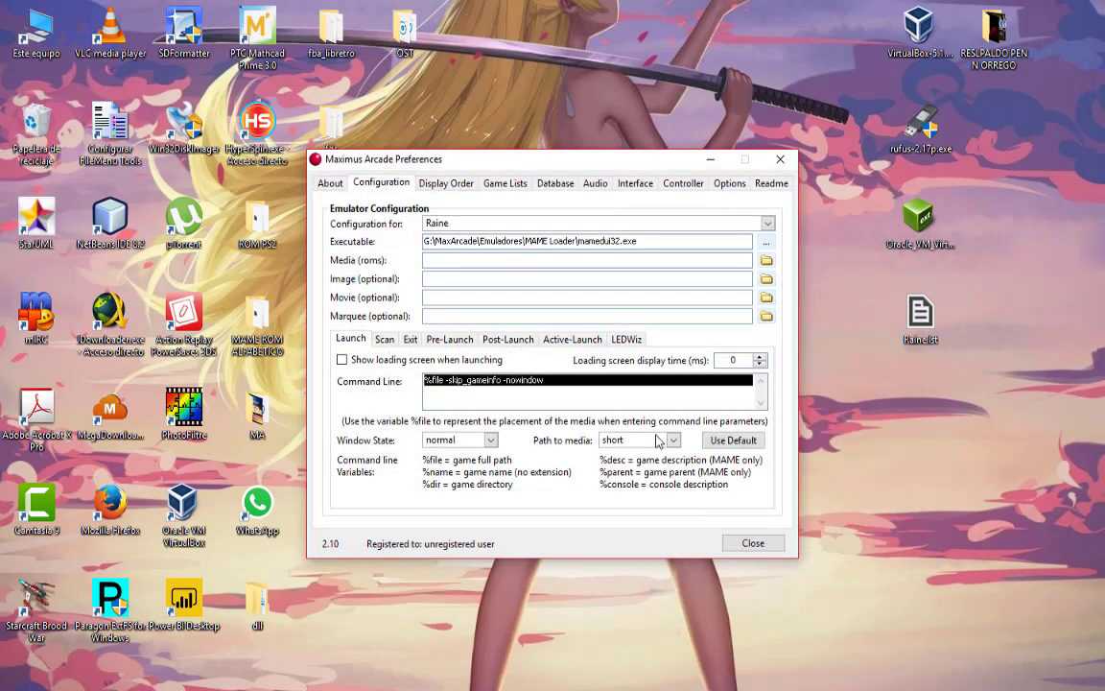
left_click(766, 260)
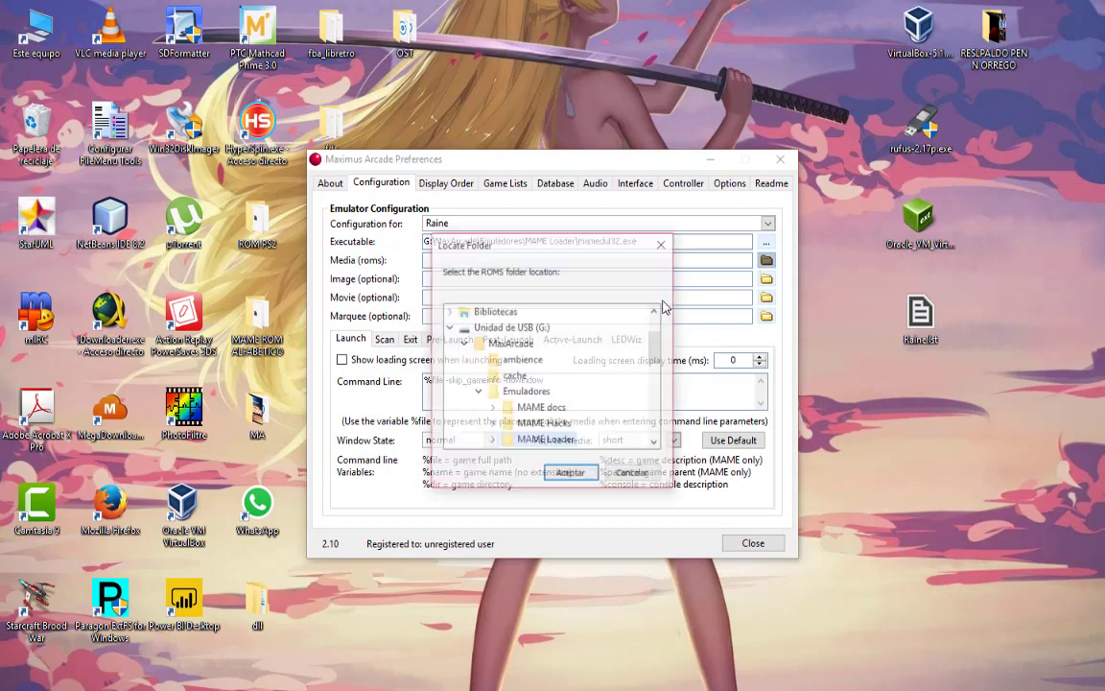
double_click(555, 442)
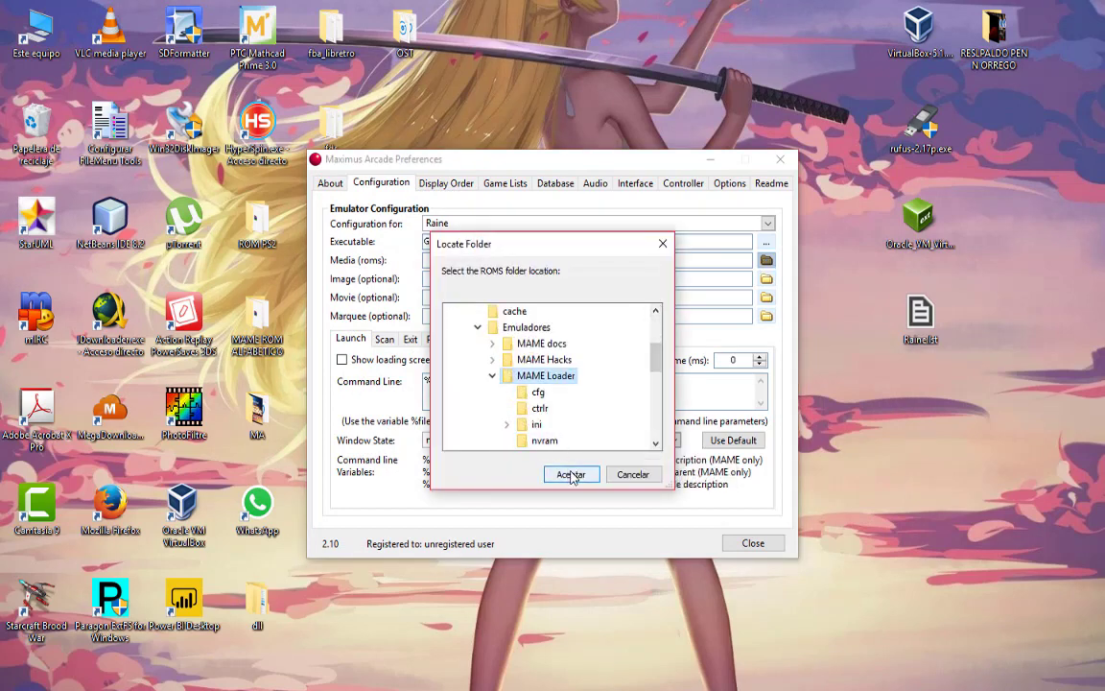
left_click(571, 474)
- Set Raine's image folder to MAME inside the MaxArcade Snaps folder
left_click(767, 280)
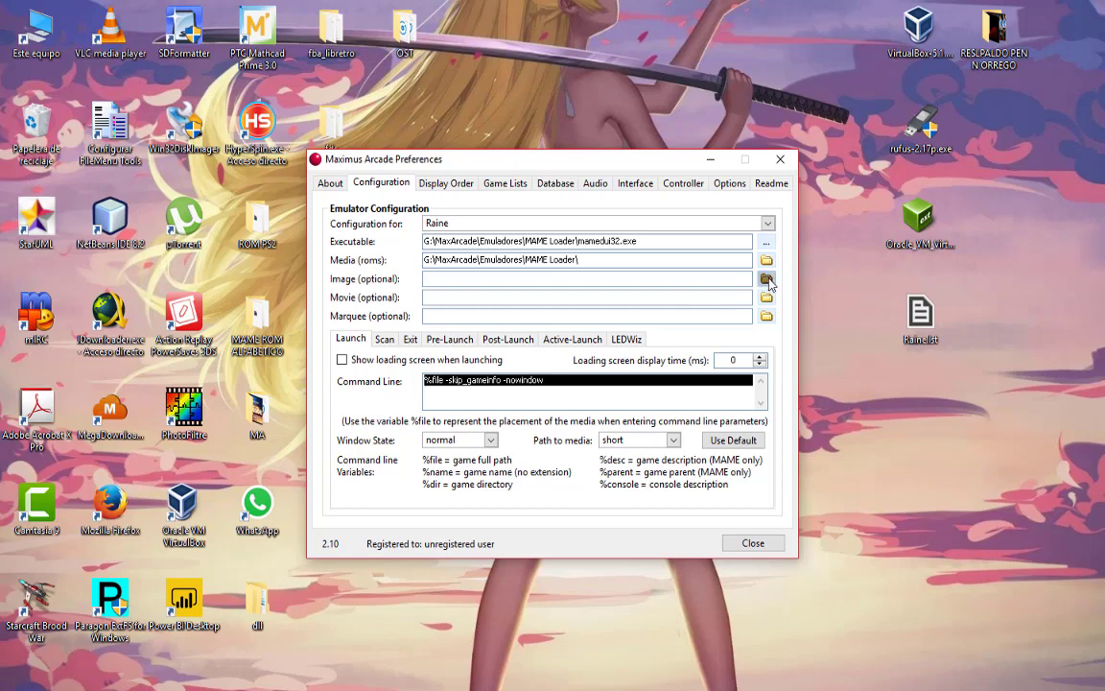
scroll(561, 391, "down", 3)
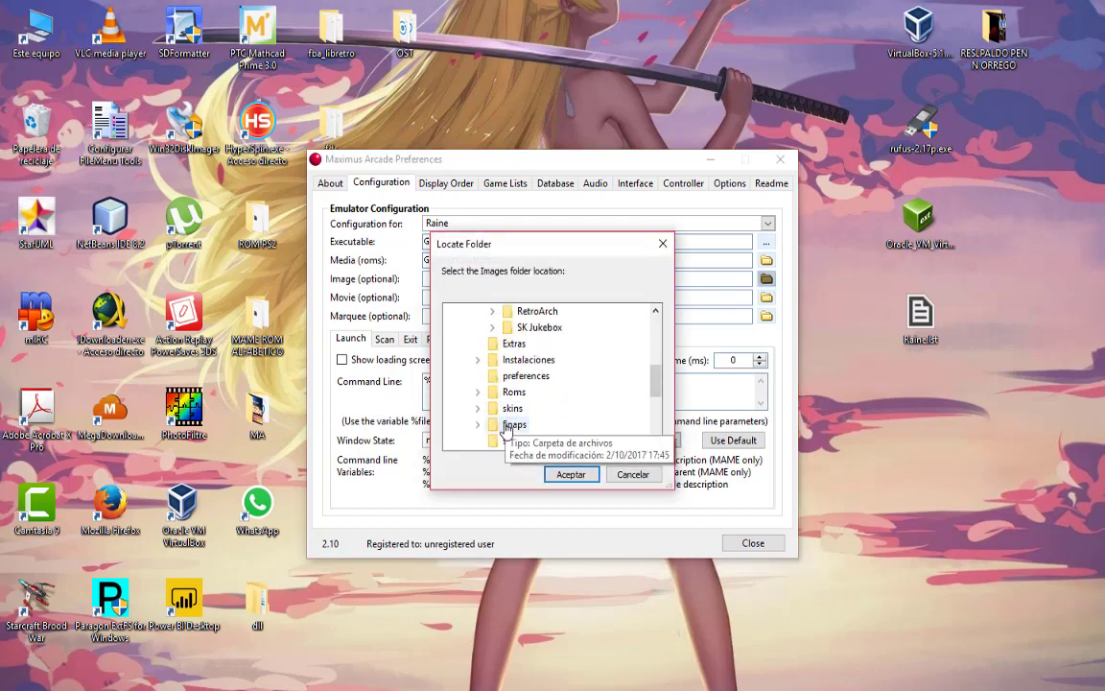
left_click(479, 424)
left_click(549, 375)
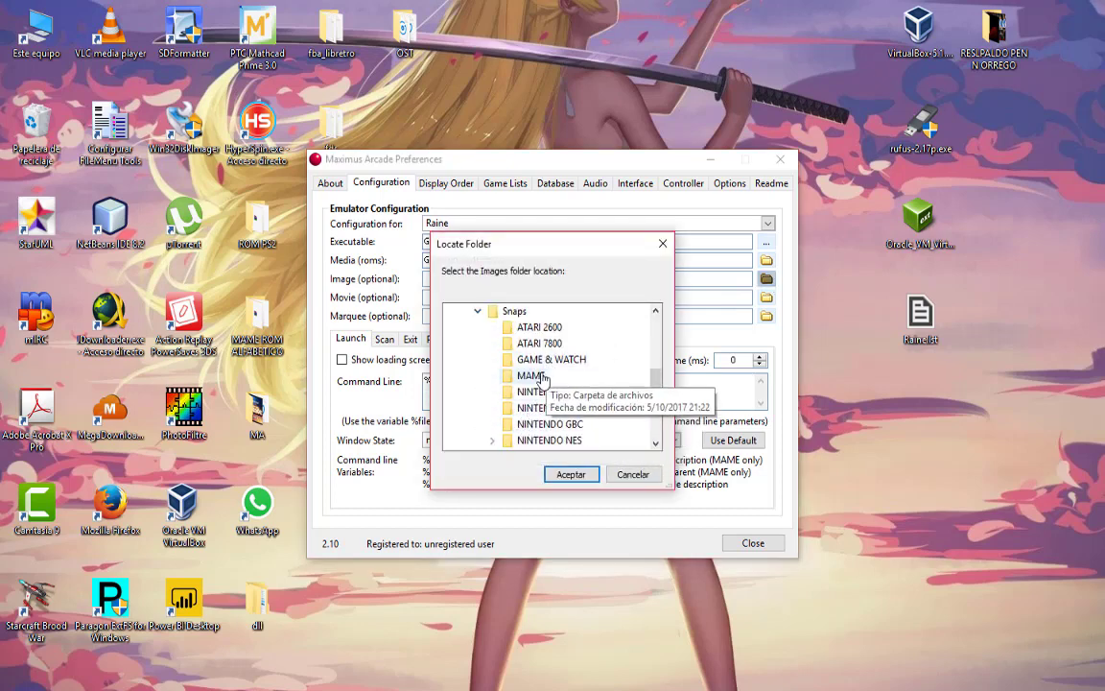
left_click(571, 476)
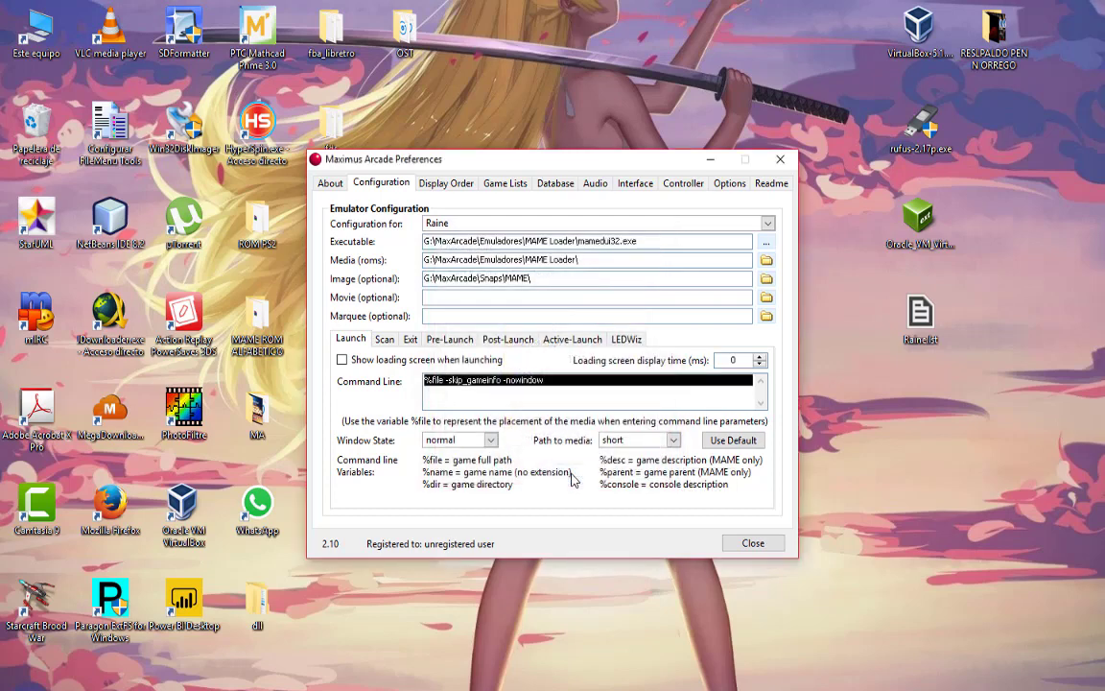
- Check the MAME configuration's launch settings for reference and set Raine's window state to hidden
left_click(566, 225)
scroll(567, 291, "down", 3)
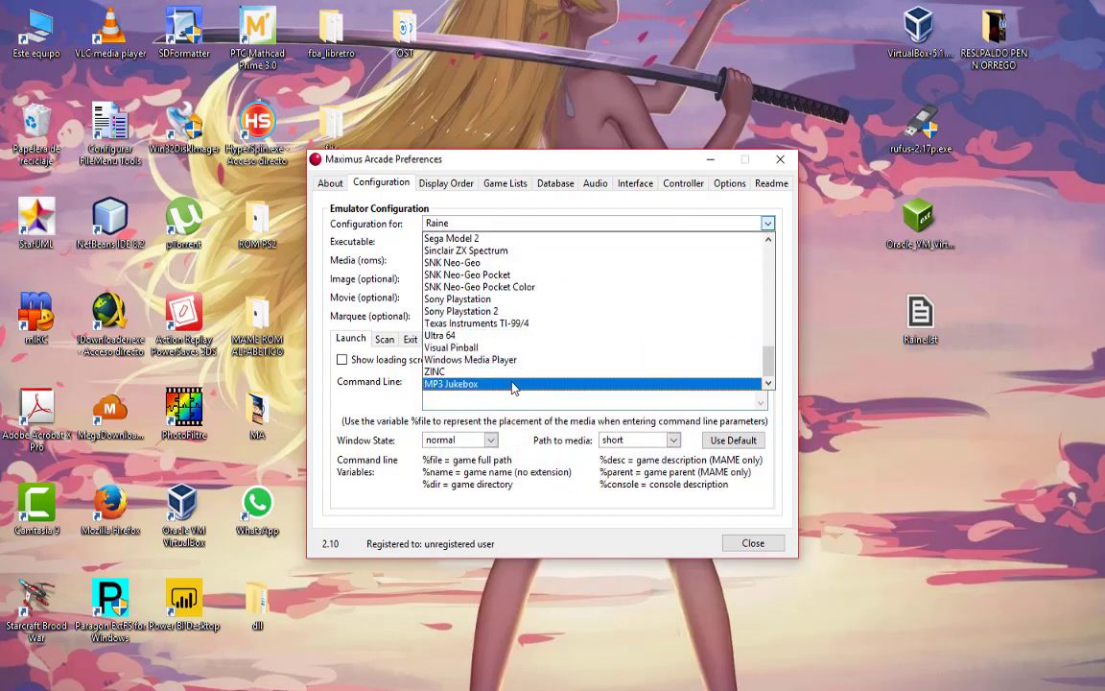
scroll(519, 350, "up", 8)
scroll(525, 339, "up", 1)
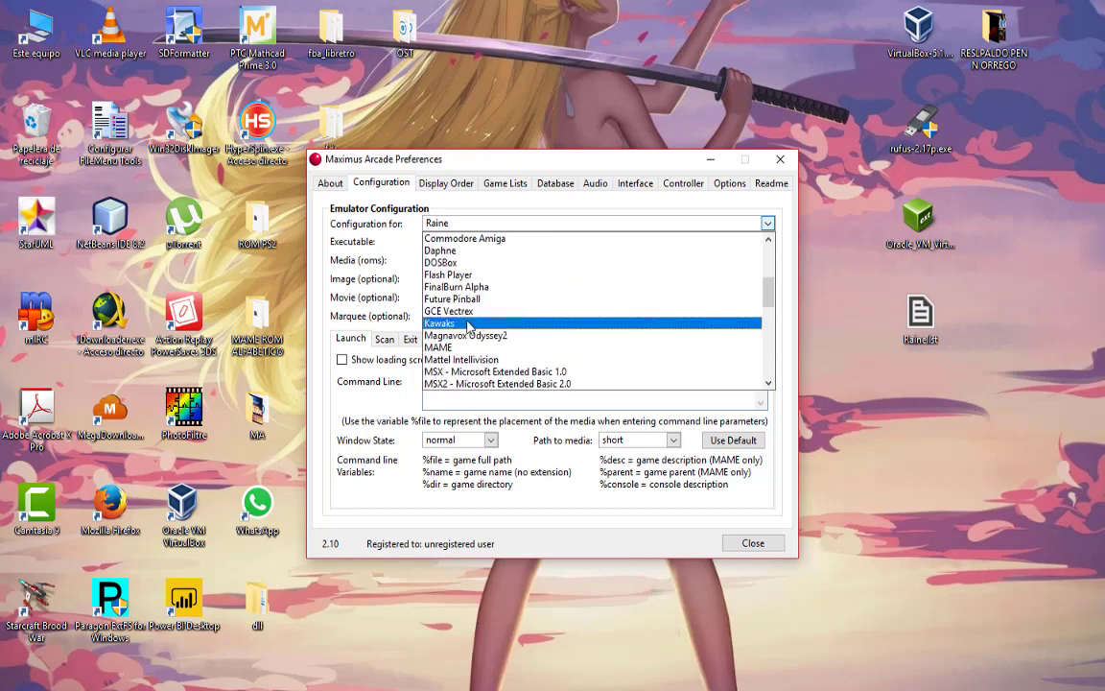
left_click(508, 342)
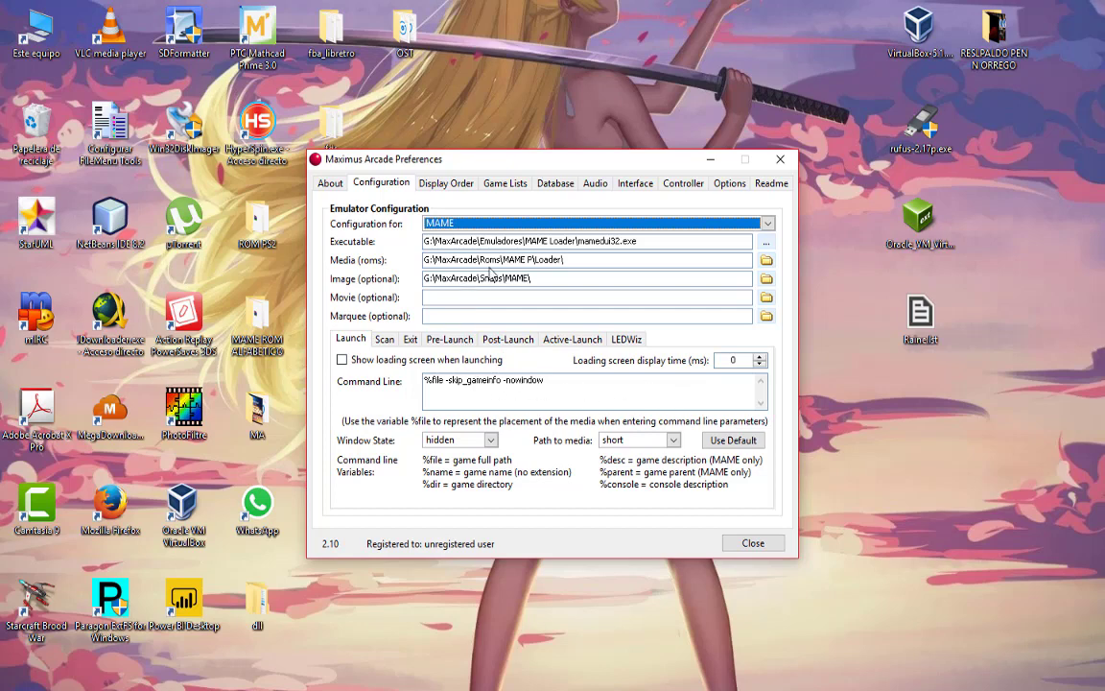
left_click(515, 224)
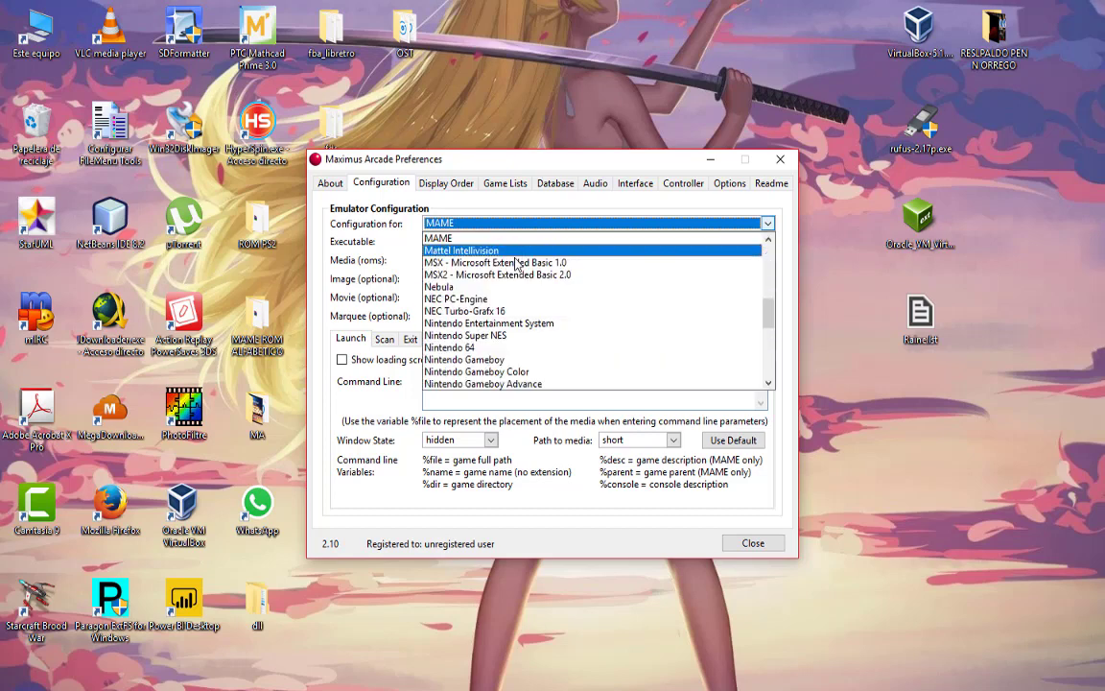
scroll(511, 274, "down", 4)
left_click(499, 288)
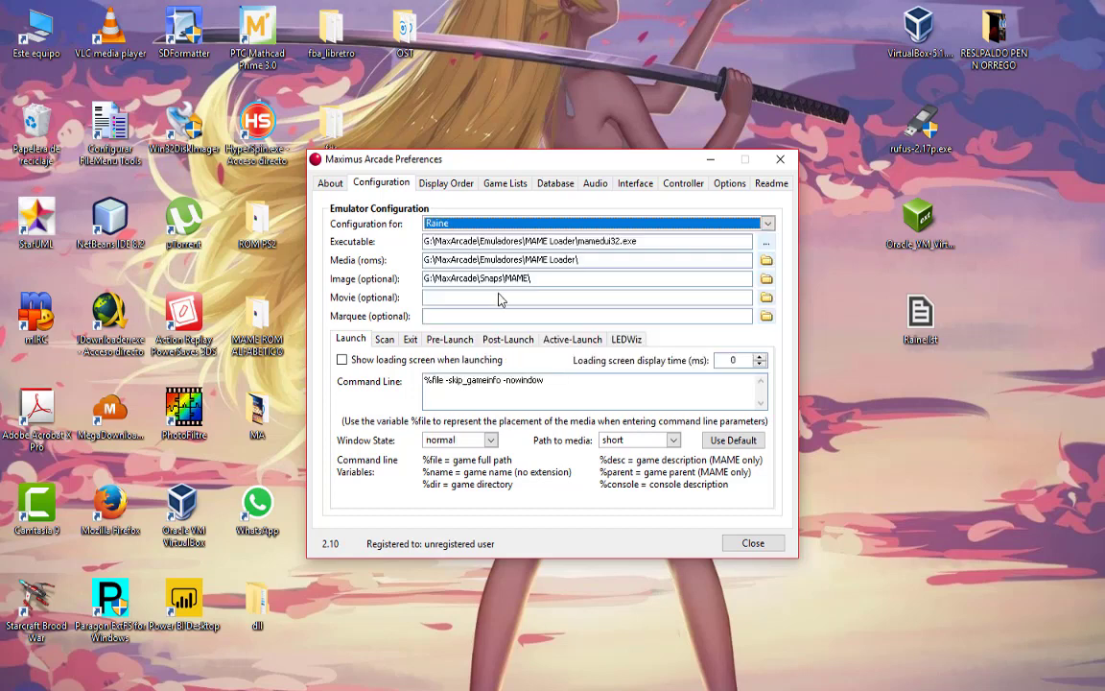
left_click(459, 439)
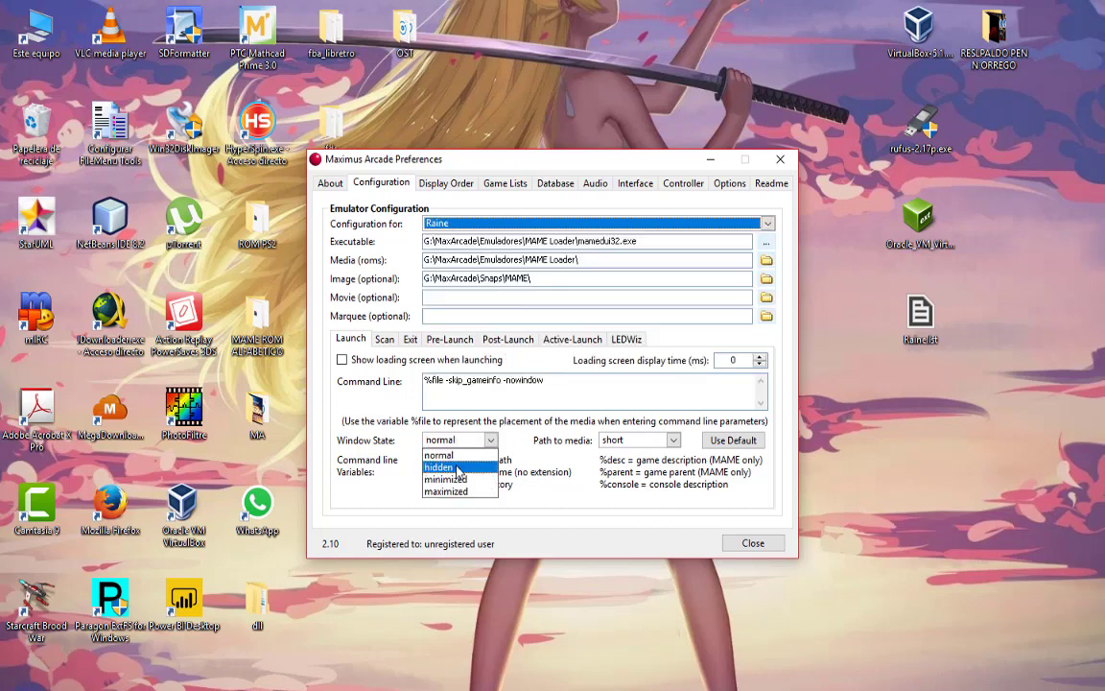
left_click(459, 468)
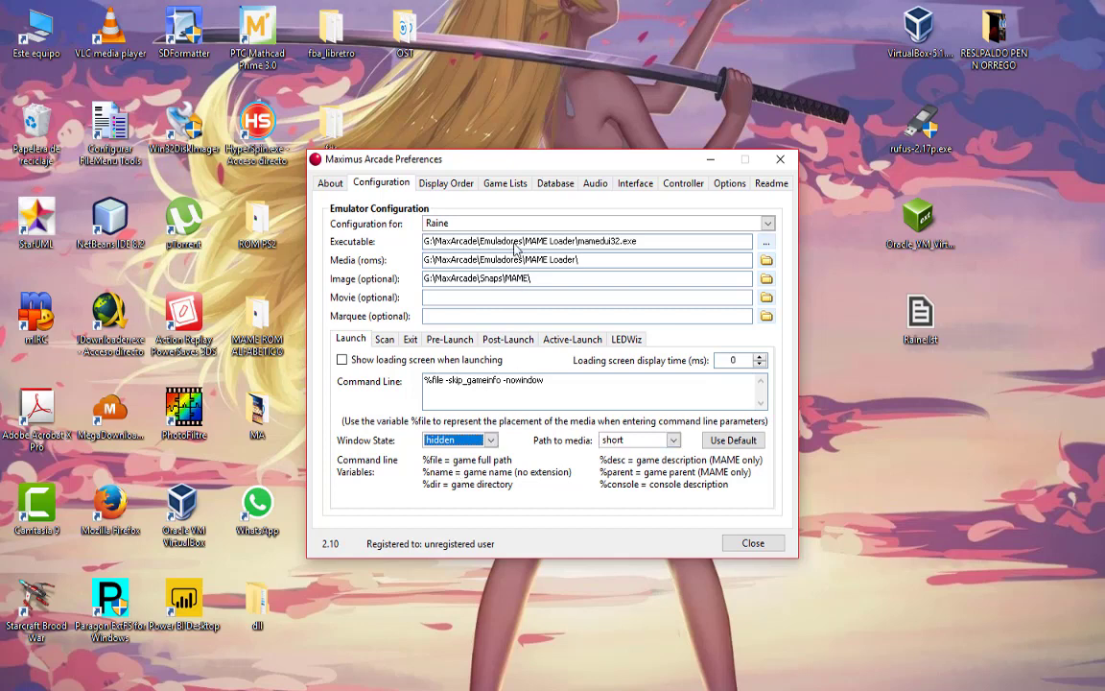
- Try enabling the scan within subfolders option in Raine's scan settings
left_click(494, 225)
scroll(513, 256, "up", 2)
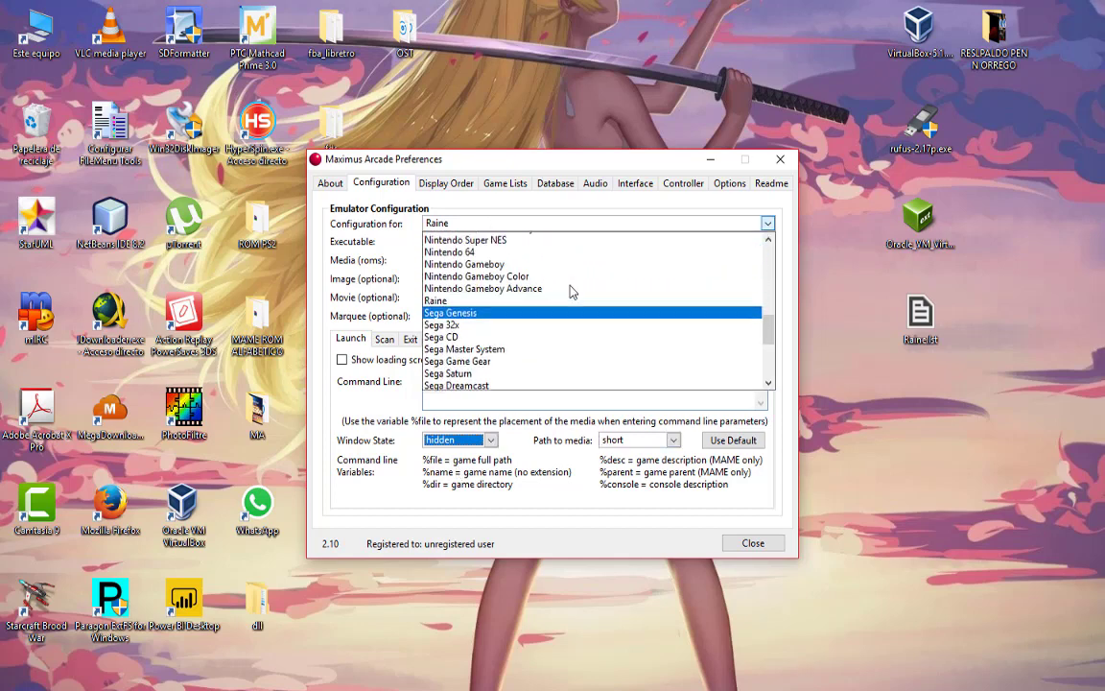
scroll(513, 256, "down", 1)
left_click(534, 443)
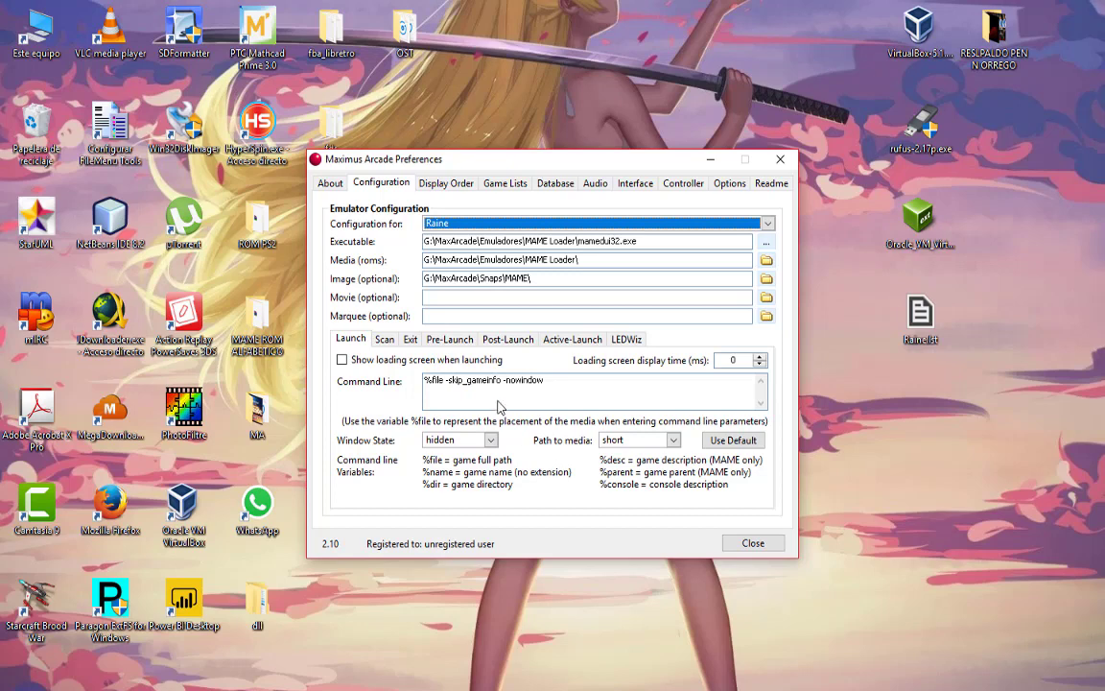
left_click(383, 339)
left_click(345, 445)
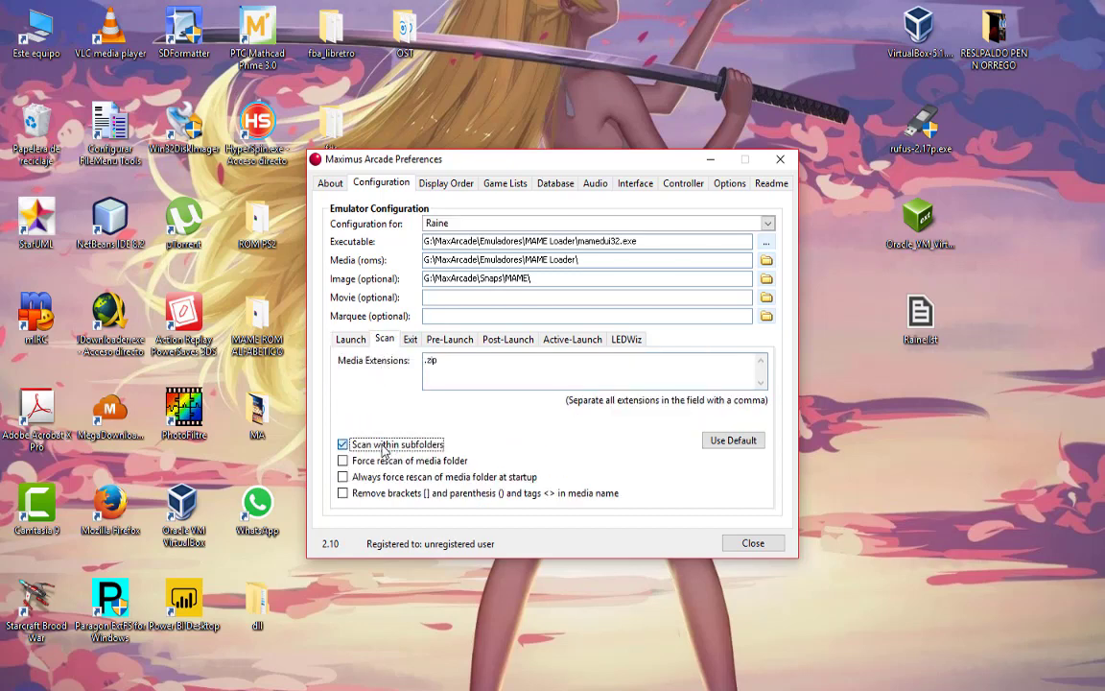
left_click(661, 416)
- Switch to the MAME configuration and set its executable to mamep.exe in Emuladores\MAME docs
left_click(460, 222)
scroll(523, 300, "up", 5)
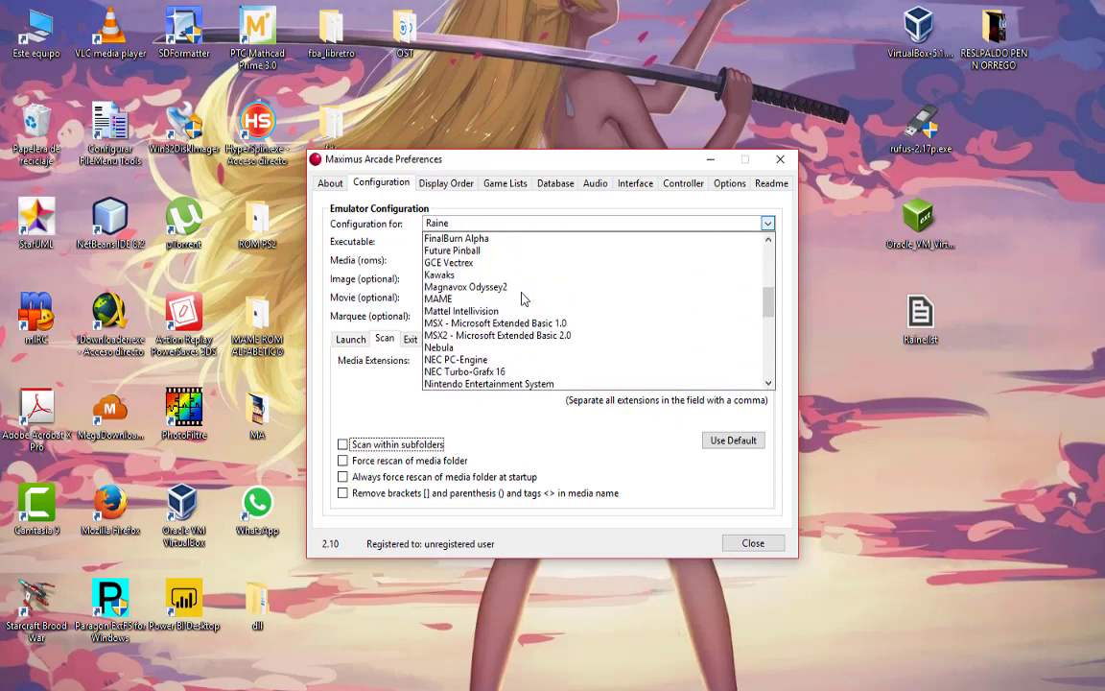
left_click(473, 299)
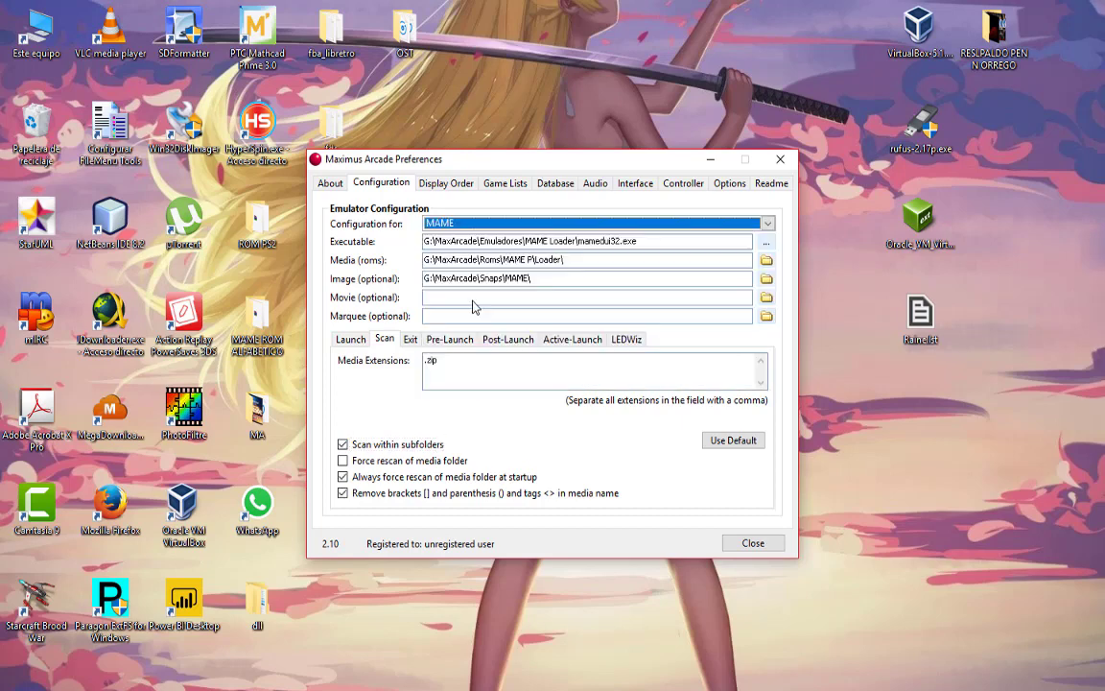
left_click(767, 244)
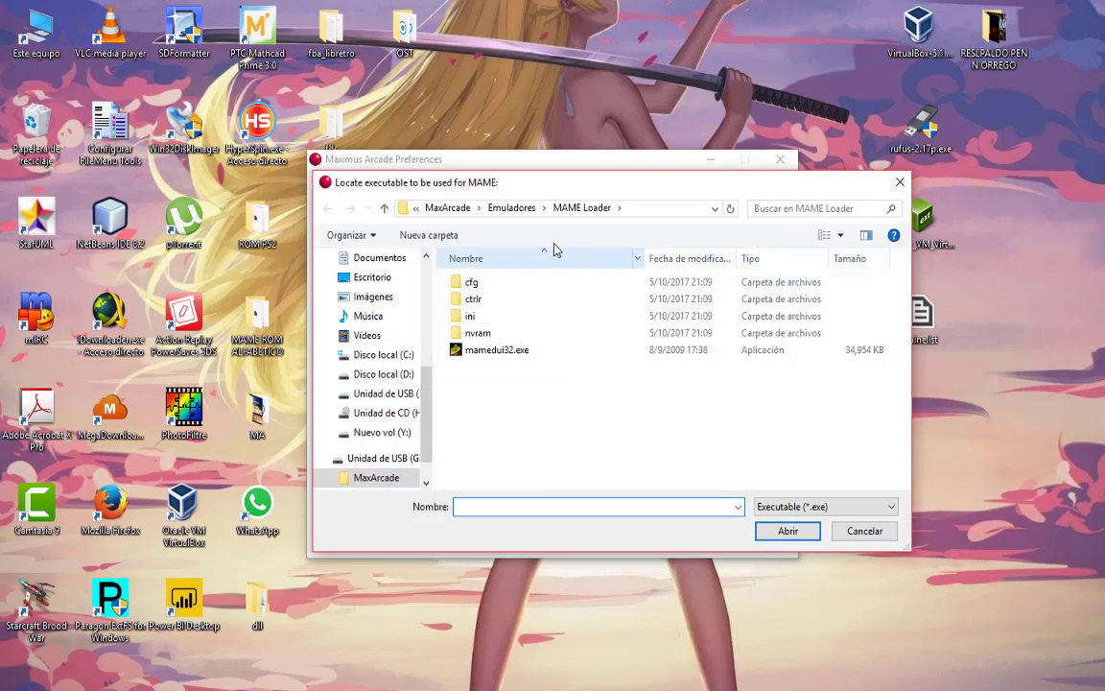
left_click(505, 210)
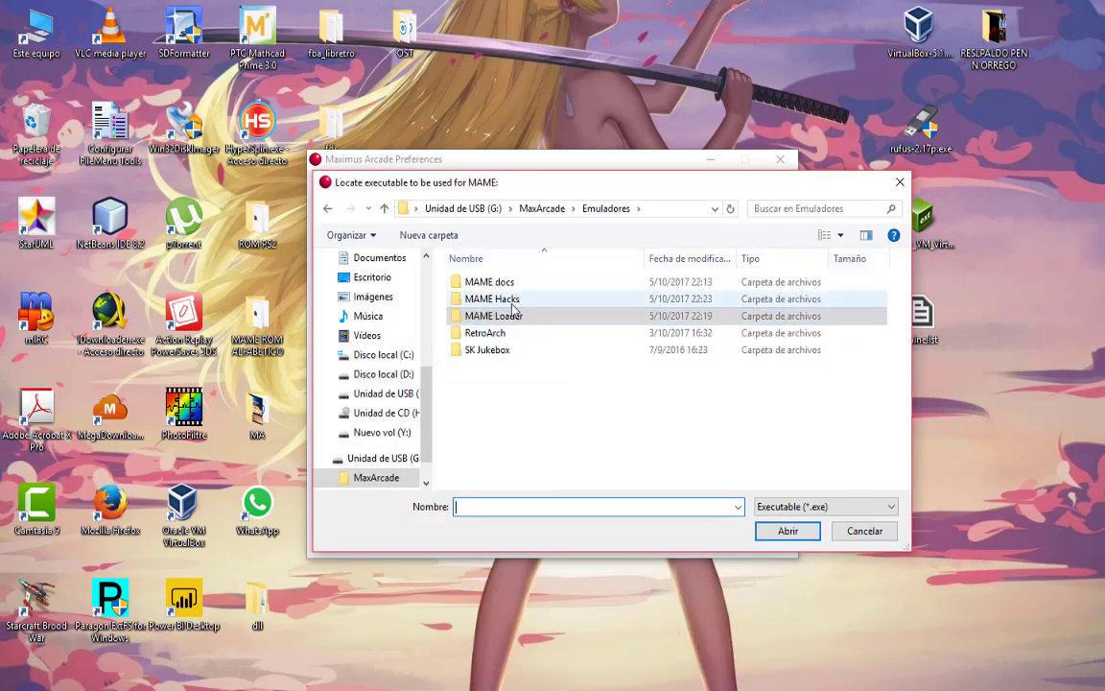
double_click(501, 284)
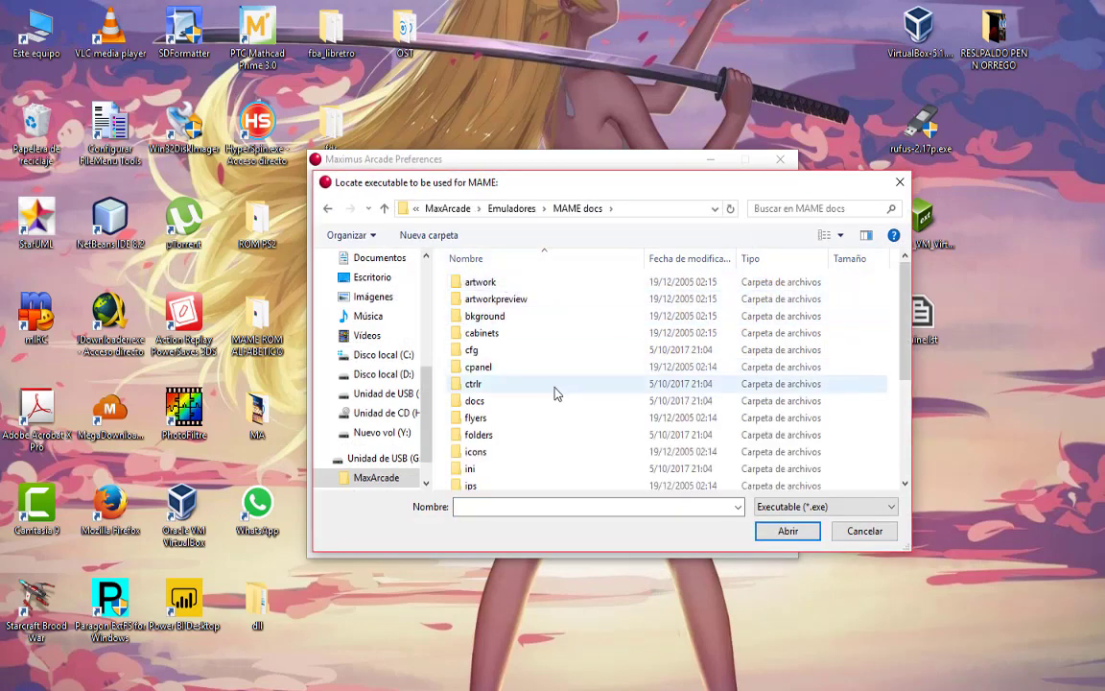
scroll(552, 389, "down", 4)
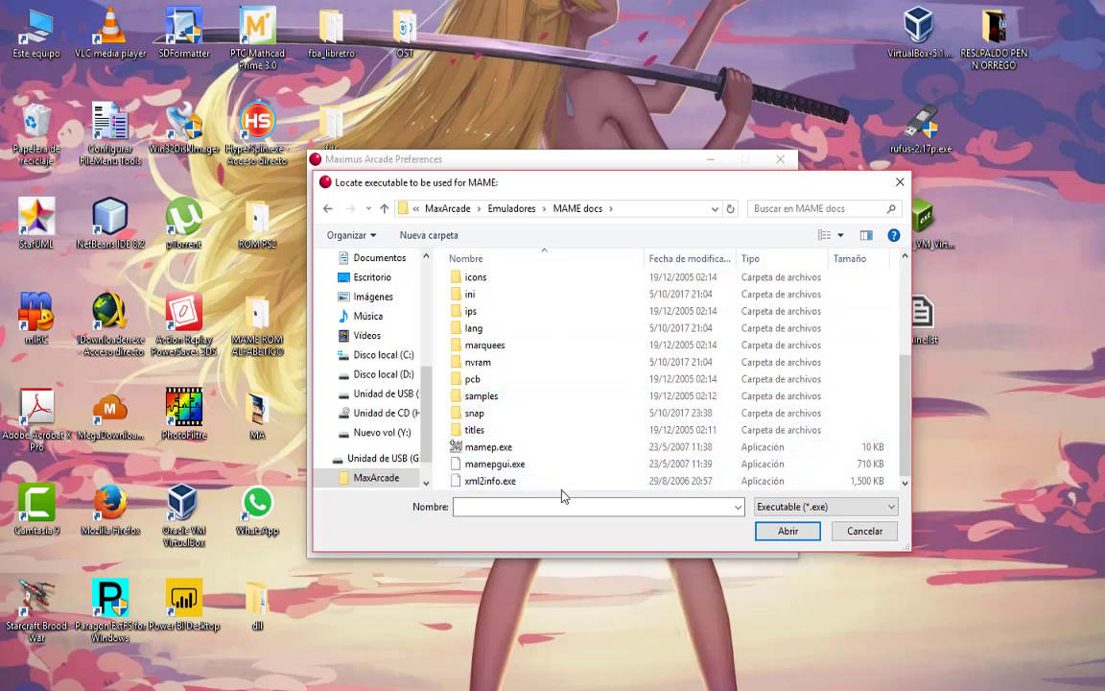
left_click(483, 449)
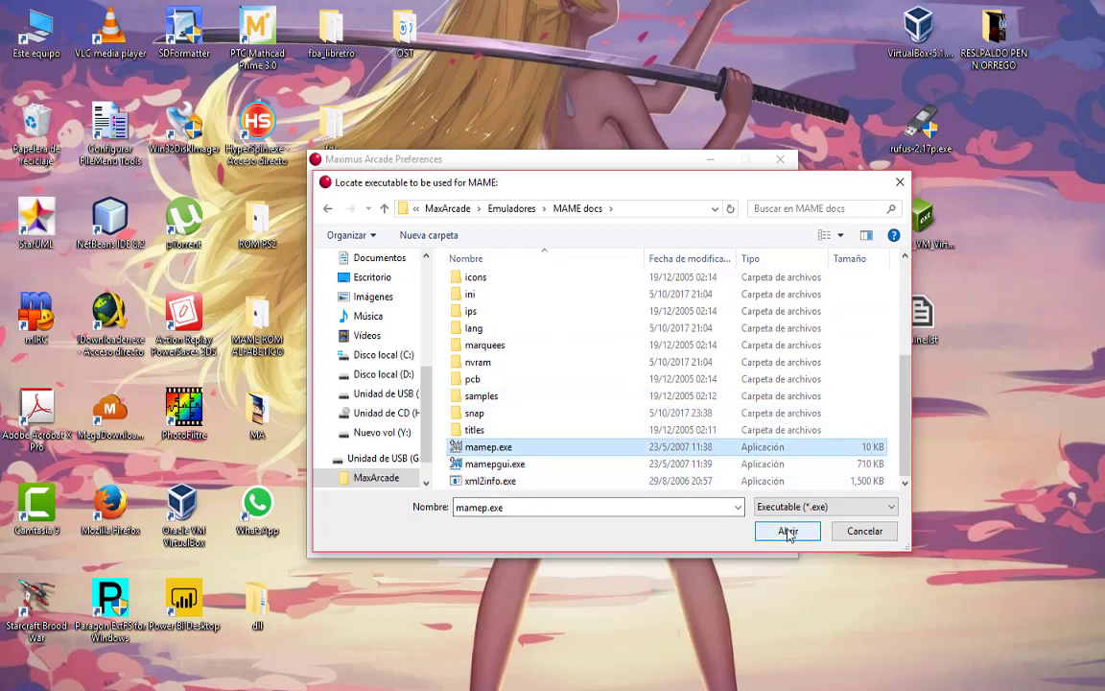
left_click(787, 531)
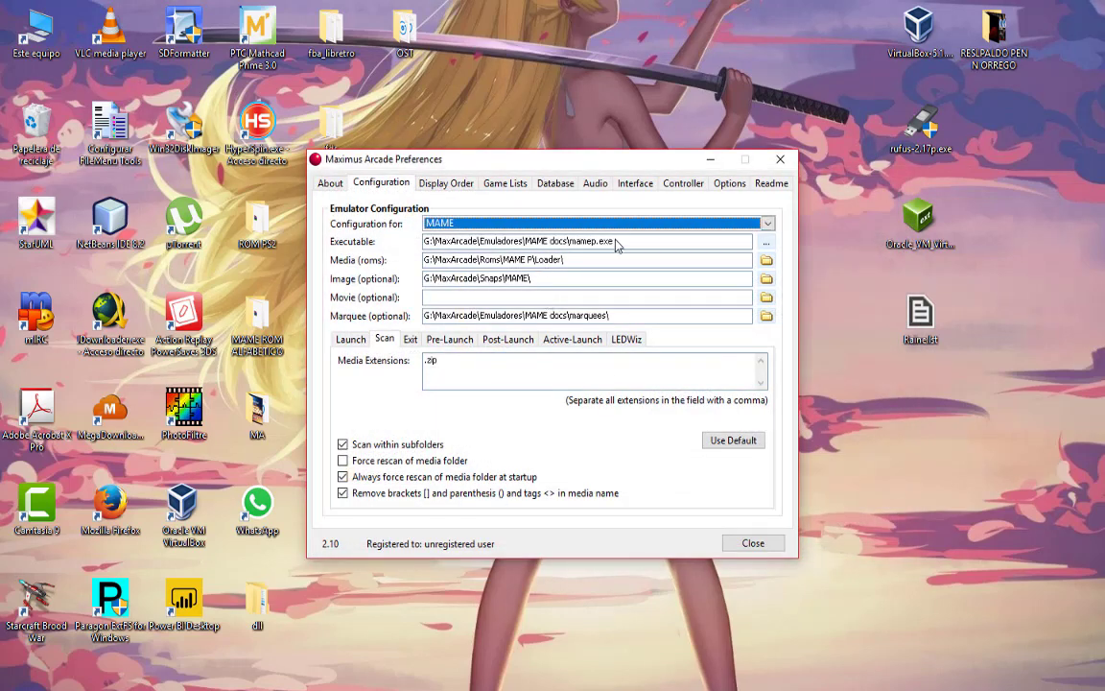
- Set MAME's media folder to Clasicos inside the MAME P ROMs folder
left_click(769, 262)
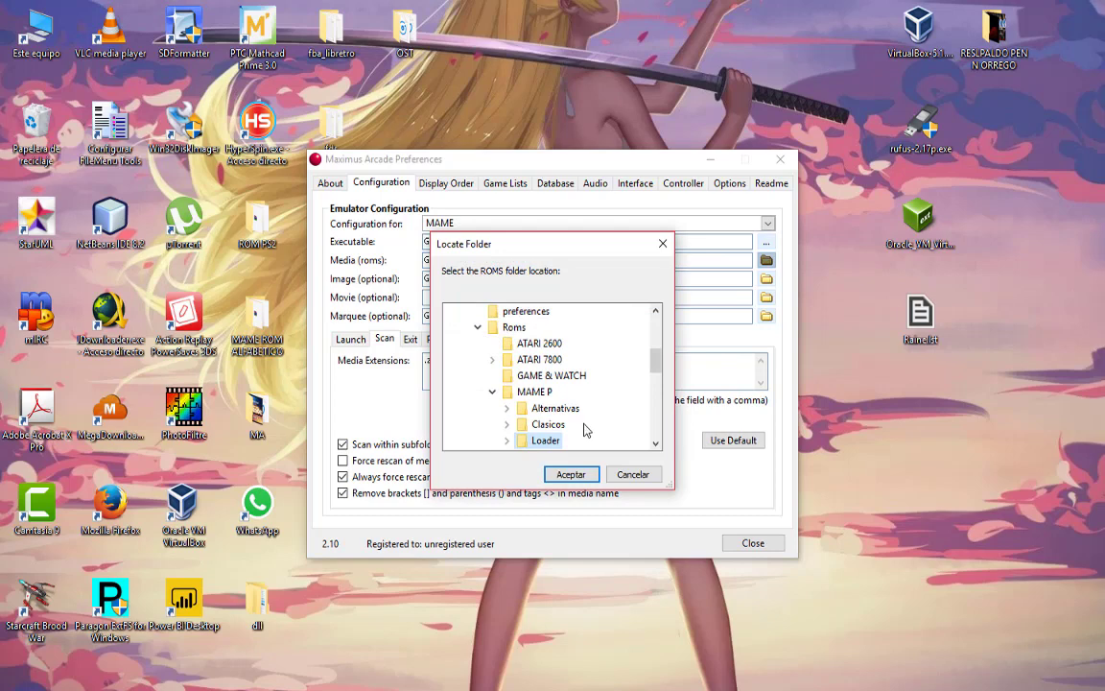
scroll(587, 431, "down", 1)
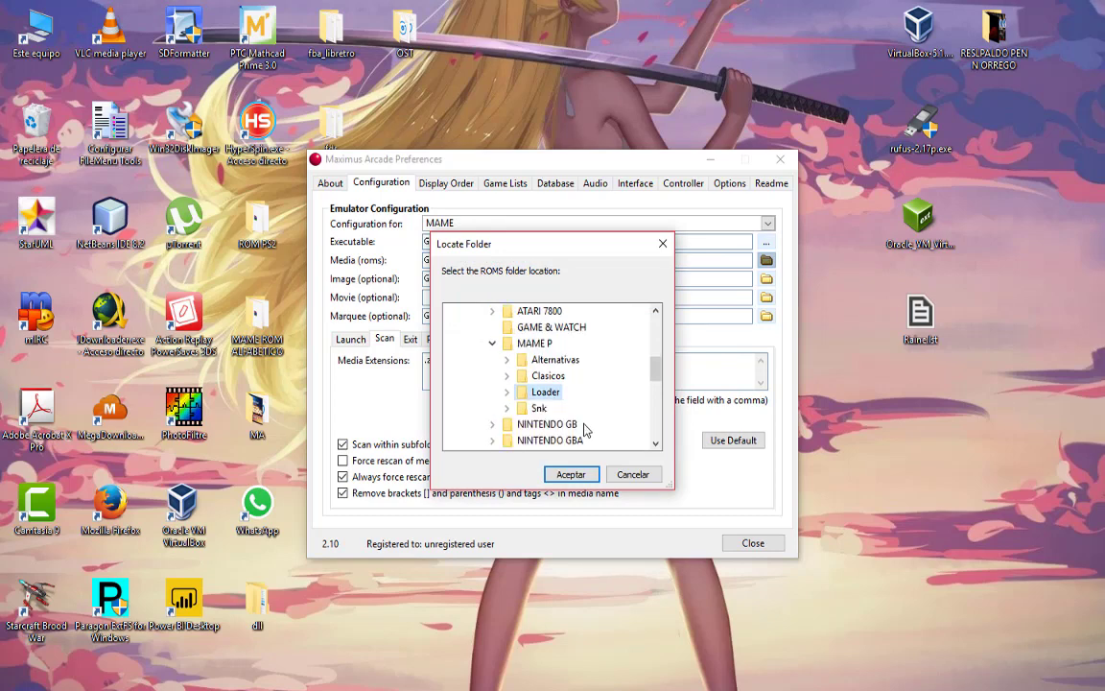
left_click(550, 377)
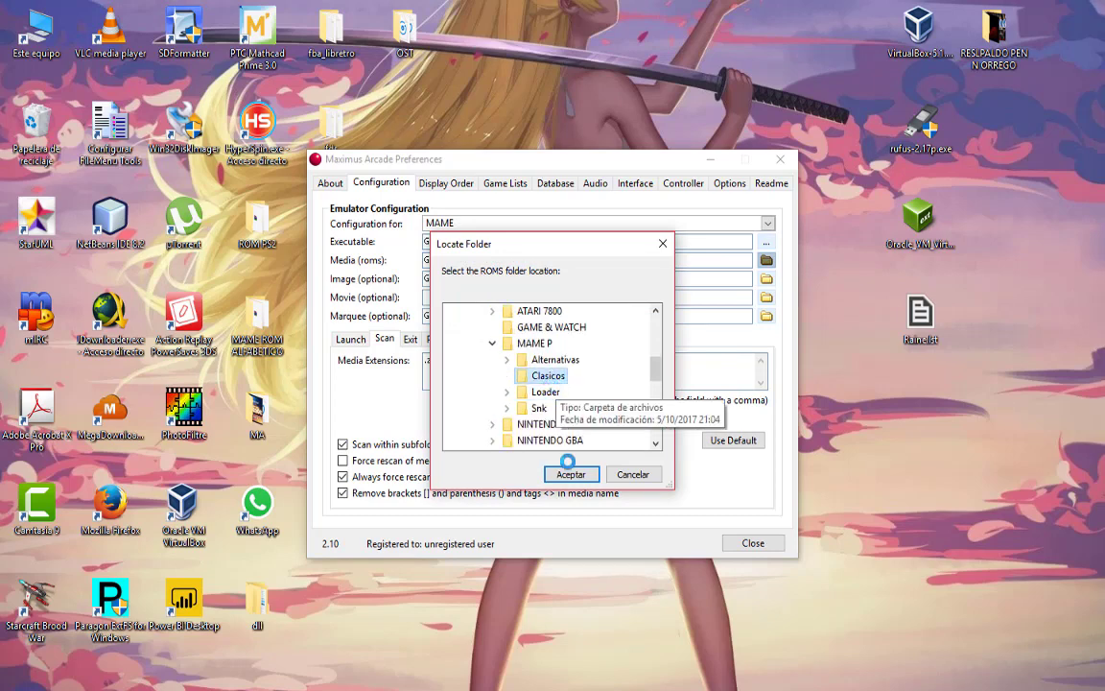
left_click(571, 474)
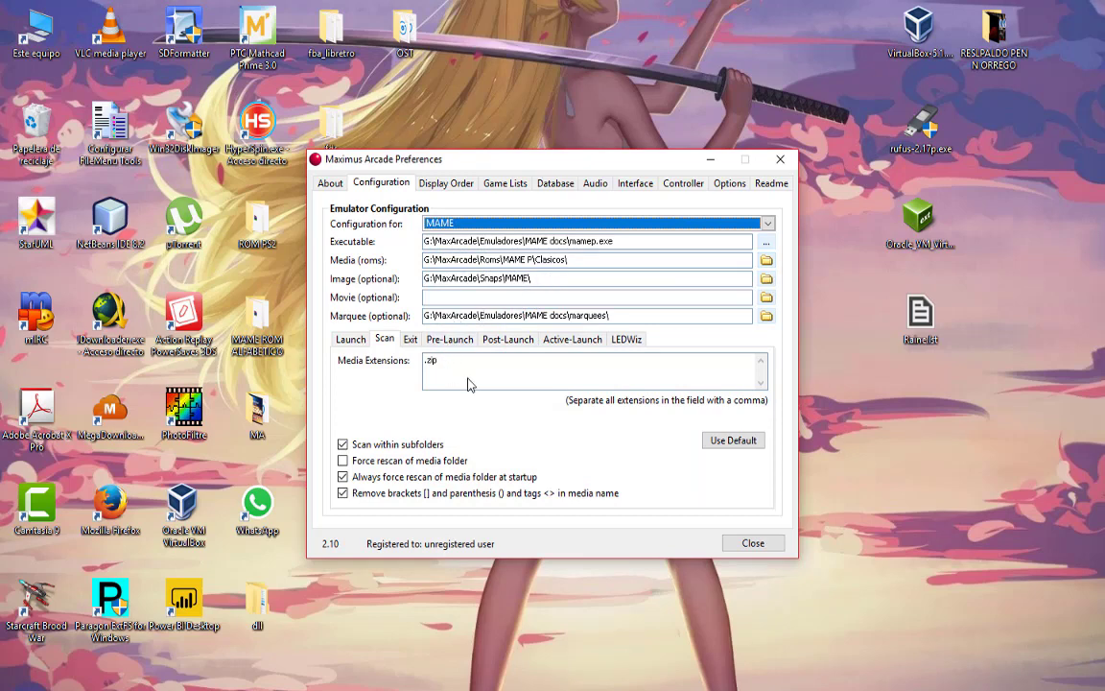
- Enable the forced rescan of MAME's media folder, check its launch settings and close the preferences
left_click(343, 461)
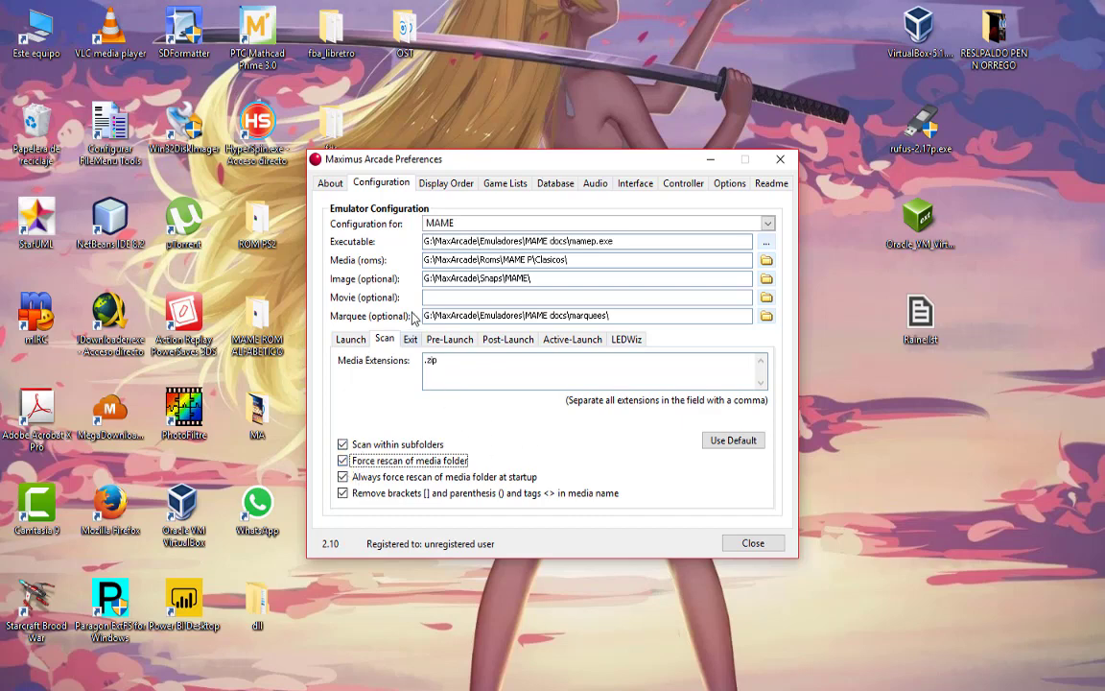
left_click(350, 341)
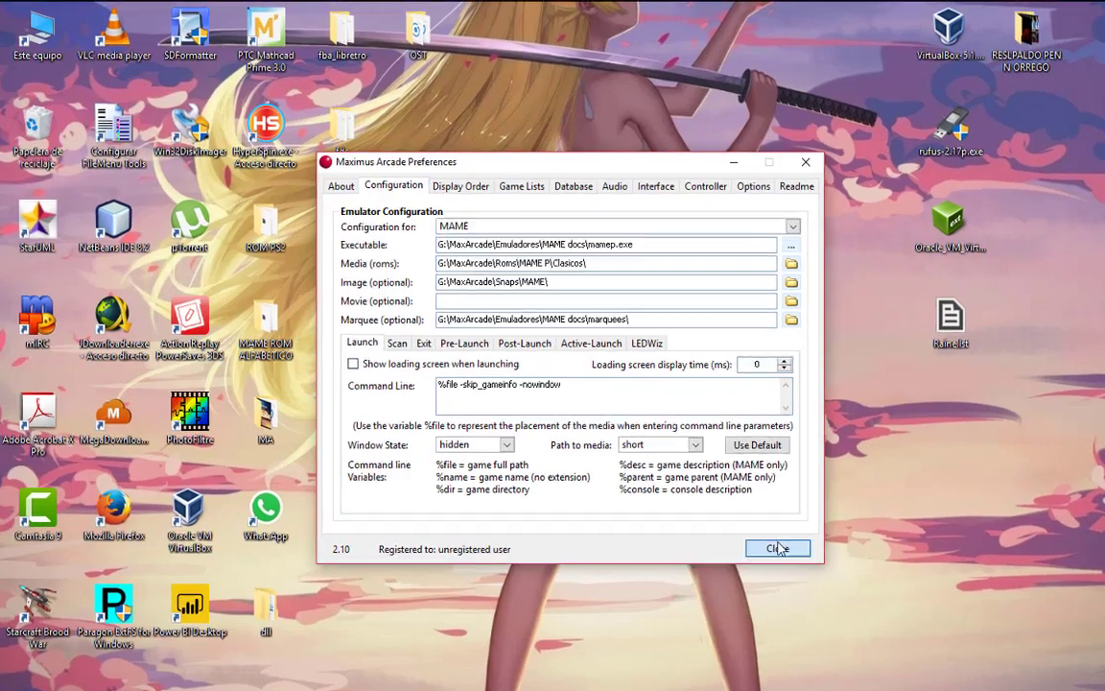
left_click(773, 545)
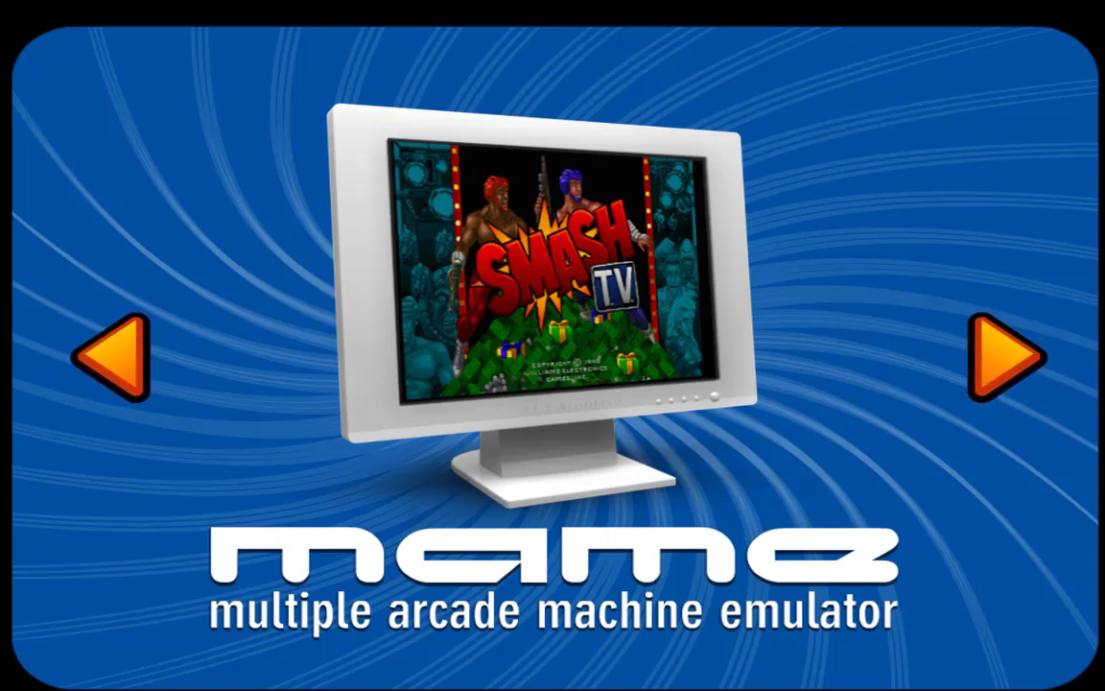
- Open the Raine system in the arcade front end and look through its game list and preview images
key("Right")
key("Right")
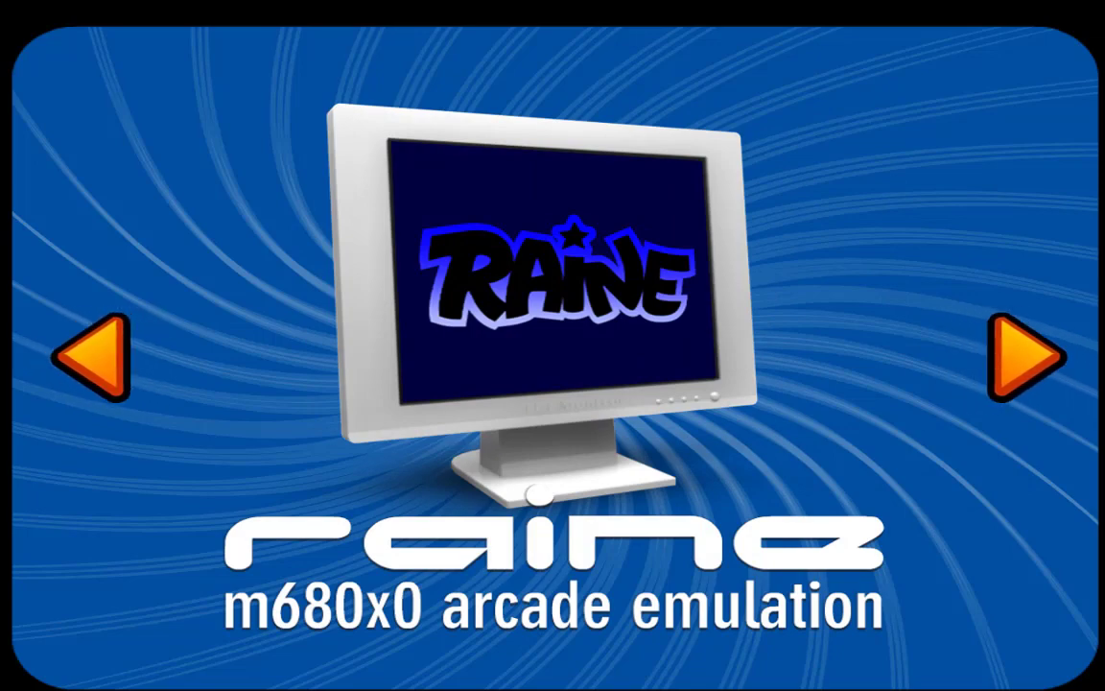
key("Return")
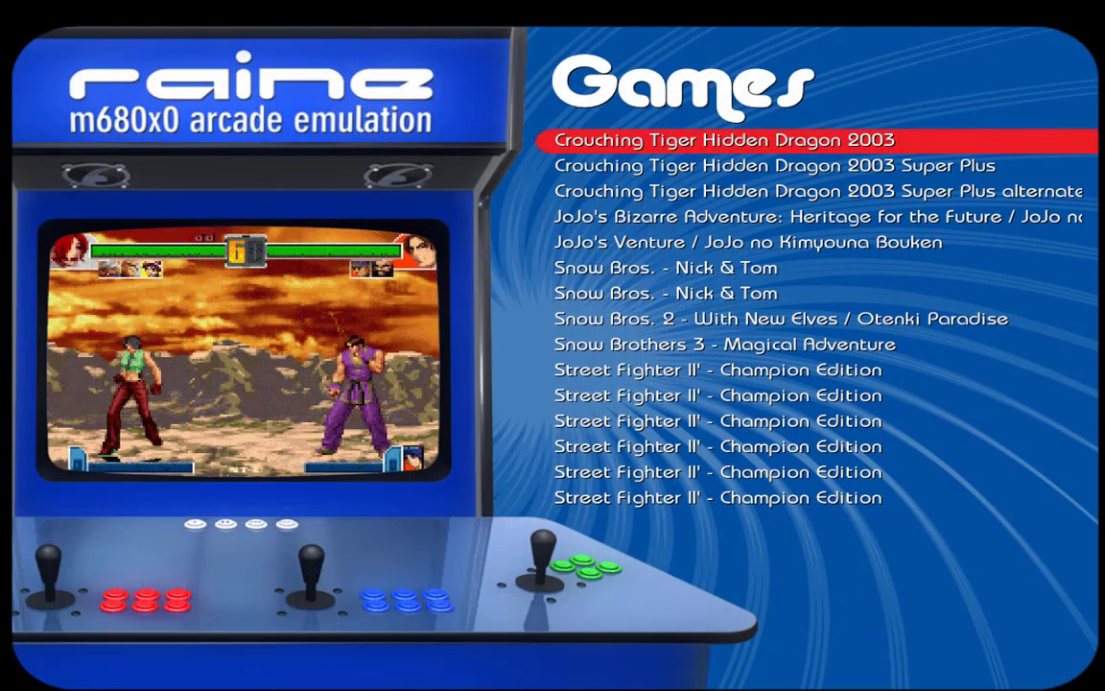
key("Down")
key("Down")
key("Down")
key("Down")
key("Down")
key("Down")
key("Down")
key("Down")
key("Down")
key("Down")
key("Down")
key("Down")
key("Down")
key("Down")
key("Down")
key("Down")
key("Down")
key("Down")
key("Down")
key("Down")
key("Down")
key("Down")
key("Down")
key("Down")
key("Down")
key("Down")
key("Down")
key("Down")
key("Down")
key("Down")
key("Down")
key("Down")
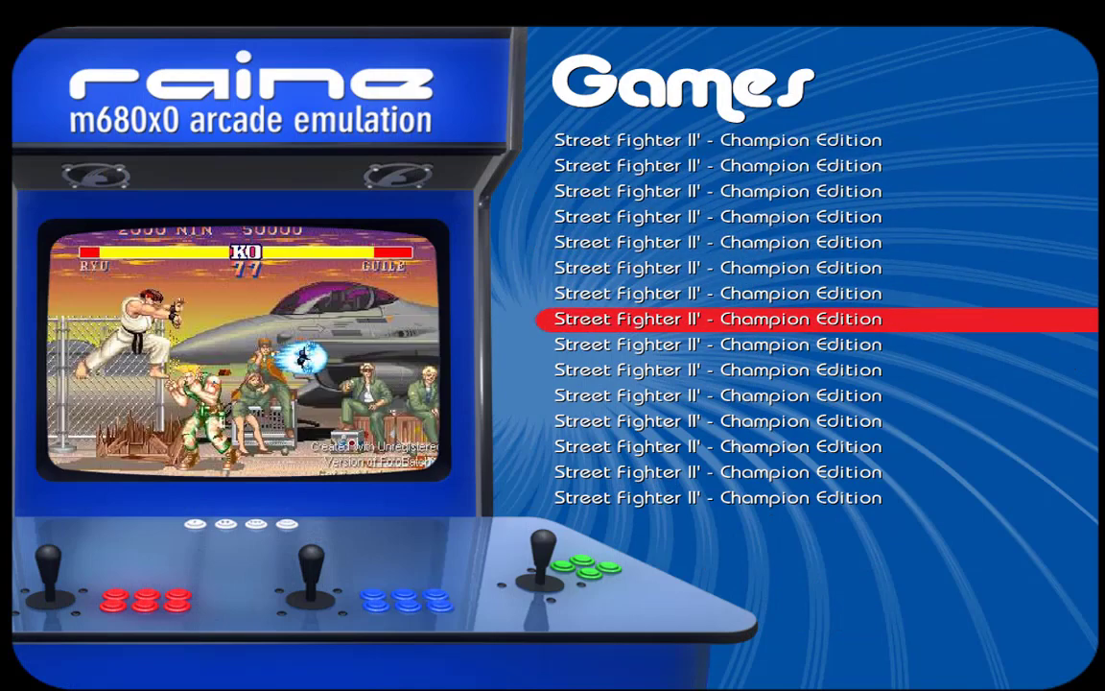
key("Down")
key("Down")
key("Down")
key("Down")
key("Down")
key("Down")
key("Down")
key("Down")
key("Down")
key("Down")
key("Down")
key("Down")
key("Down")
key("Down")
key("Down")
key("Down")
key("Down")
key("Down")
key("Down")
key("Down")
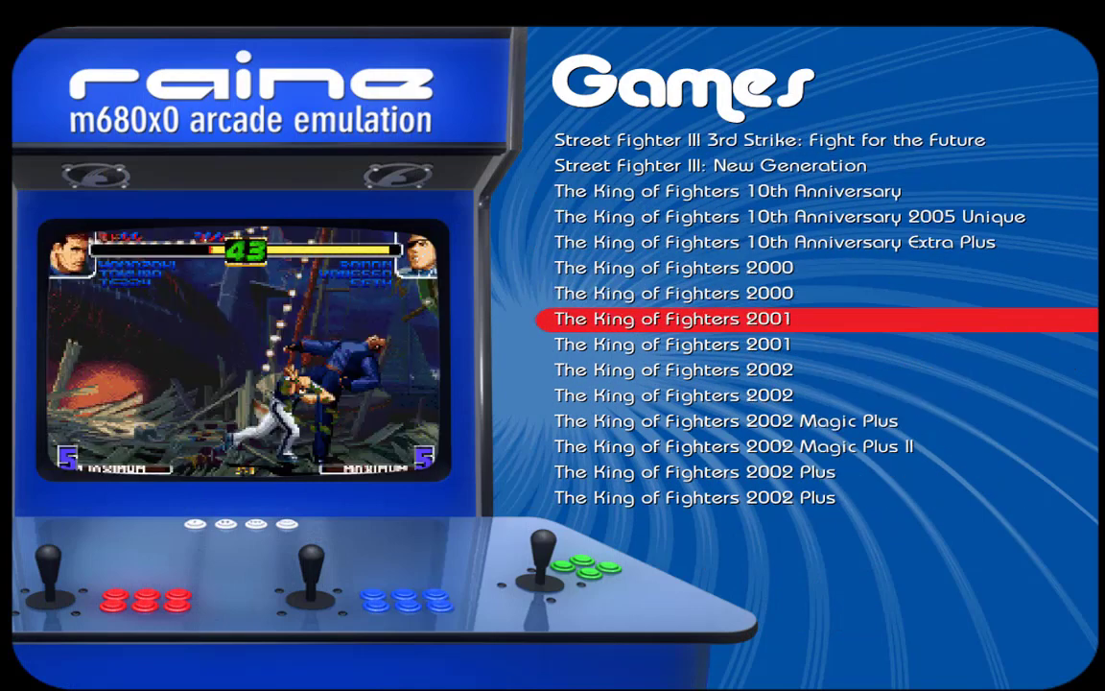
key("Down")
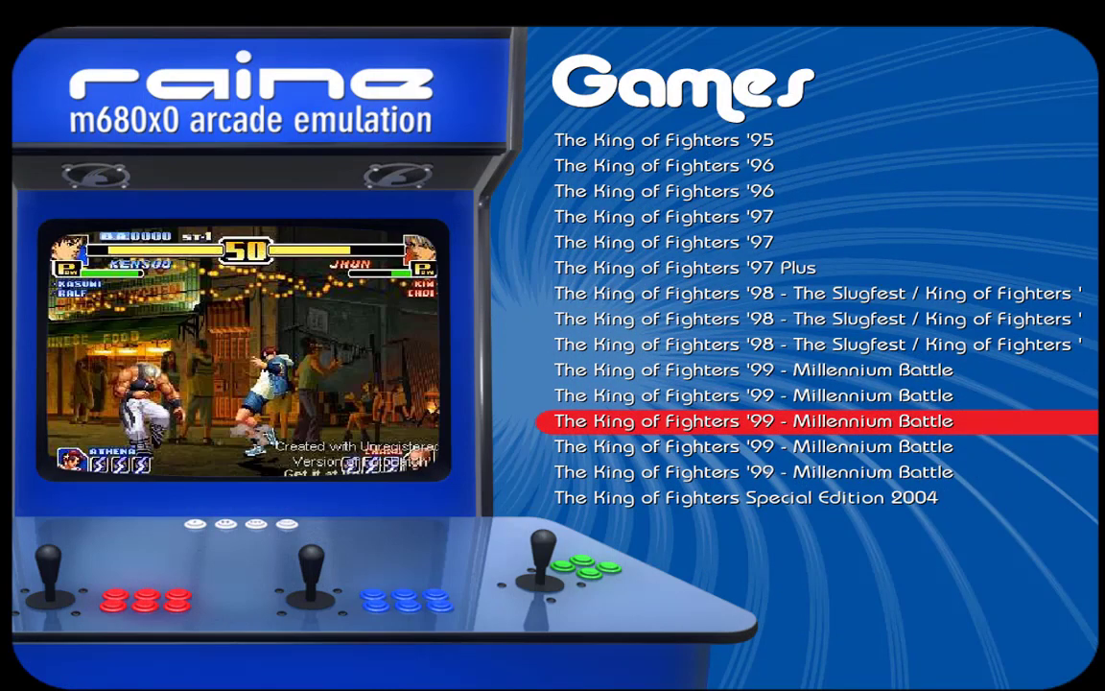
key("Up")
key("Up")
key("Up")
key("Up")
key("Up")
key("Up")
key("Up")
key("Up")
key("Up")
key("Up")
key("Up")
key("Up")
key("Up")
key("Up")
key("Up")
key("Up")
key("Up")
key("Up")
key("Up")
key("Up")
key("Up")
key("Up")
key("Up")
key("Up")
key("Up")
key("Up")
key("Up")
key("Up")
key("Up")
key("Up")
key("Up")
key("Up")
key("Up")
key("Up")
key("Up")
key("Up")
key("Up")
key("Up")
key("Up")
key("Up")
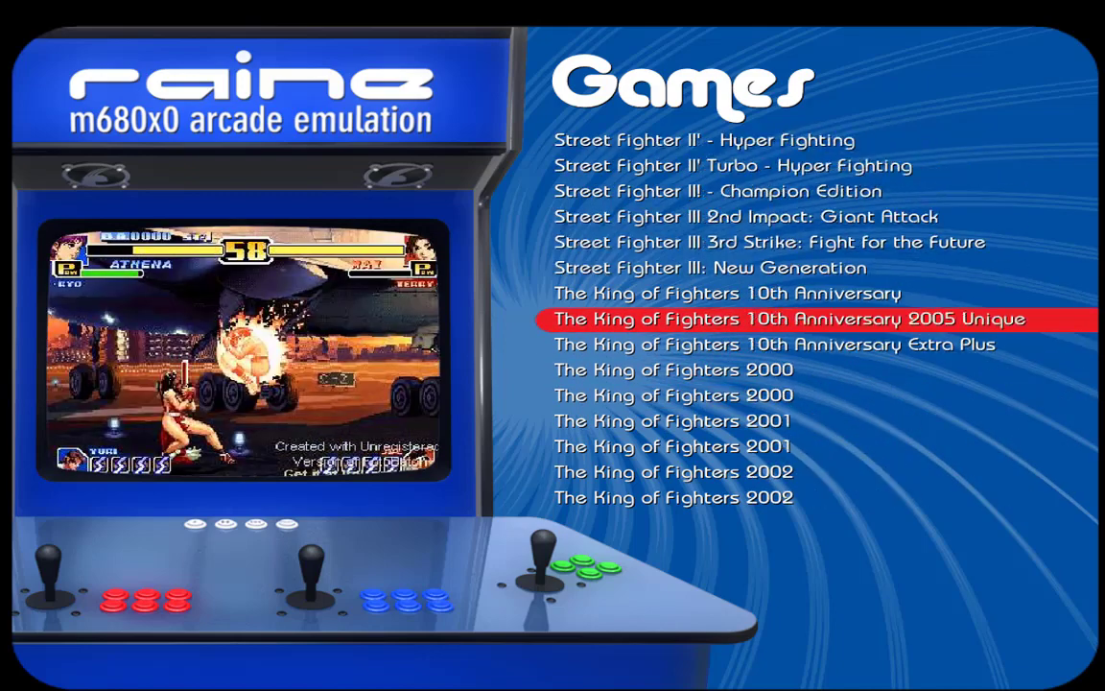
key("Down")
key("Down")
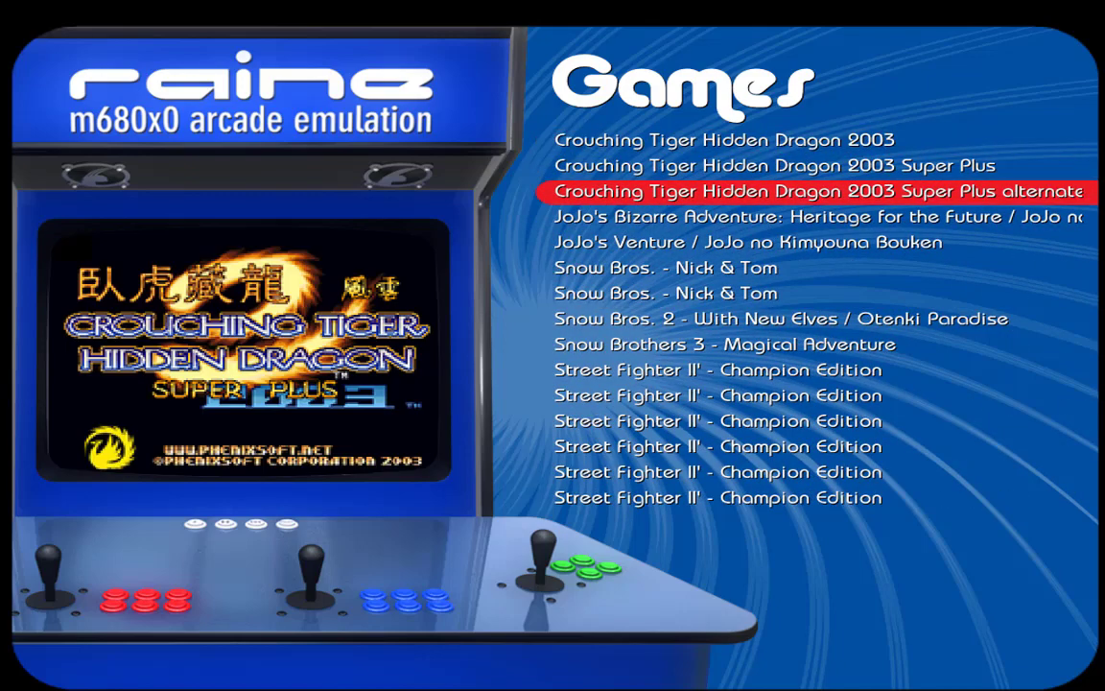
key("Escape")
- Open the TI-99/4A system and look through its game list and previews
key("Right")
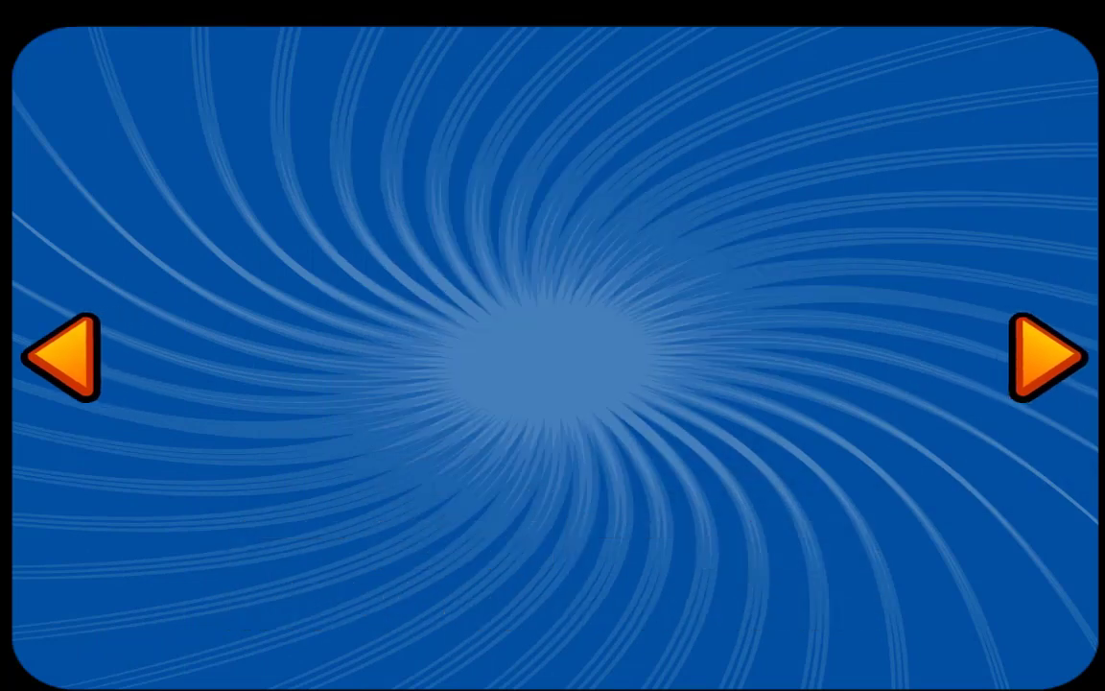
key("Return")
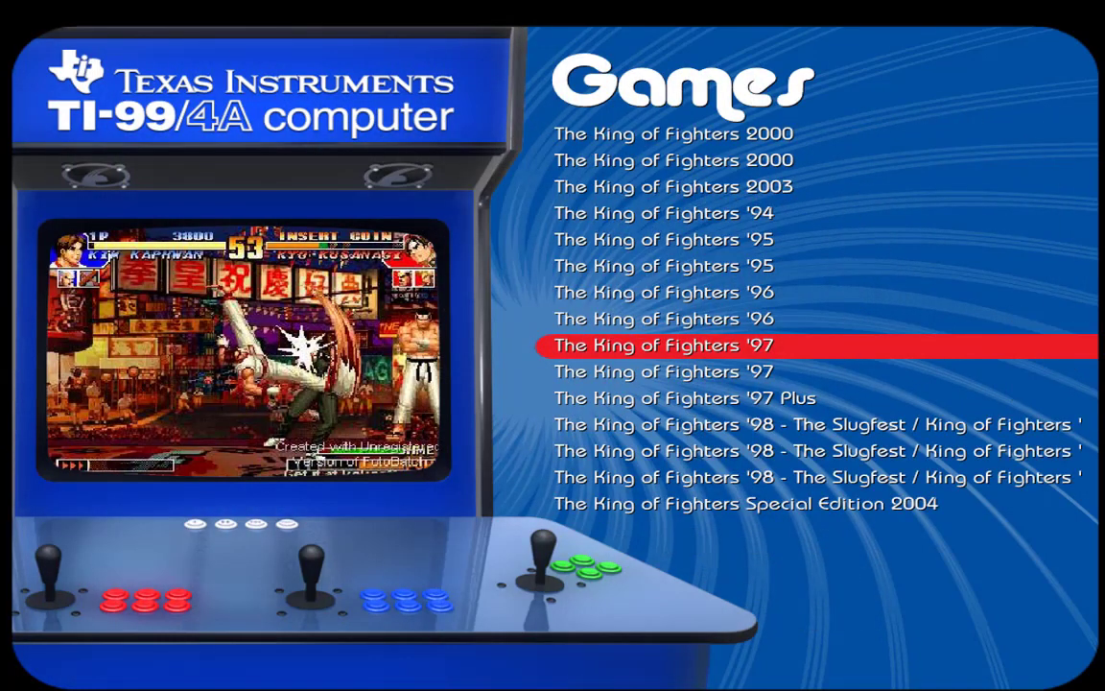
key("Up")
key("Up")
key("Up")
key("Up")
key("Up")
key("Up")
key("Up")
key("Up")
key("Up")
key("Up")
key("Up")
key("Up")
key("Up")
key("Up")
key("Up")
key("Up")
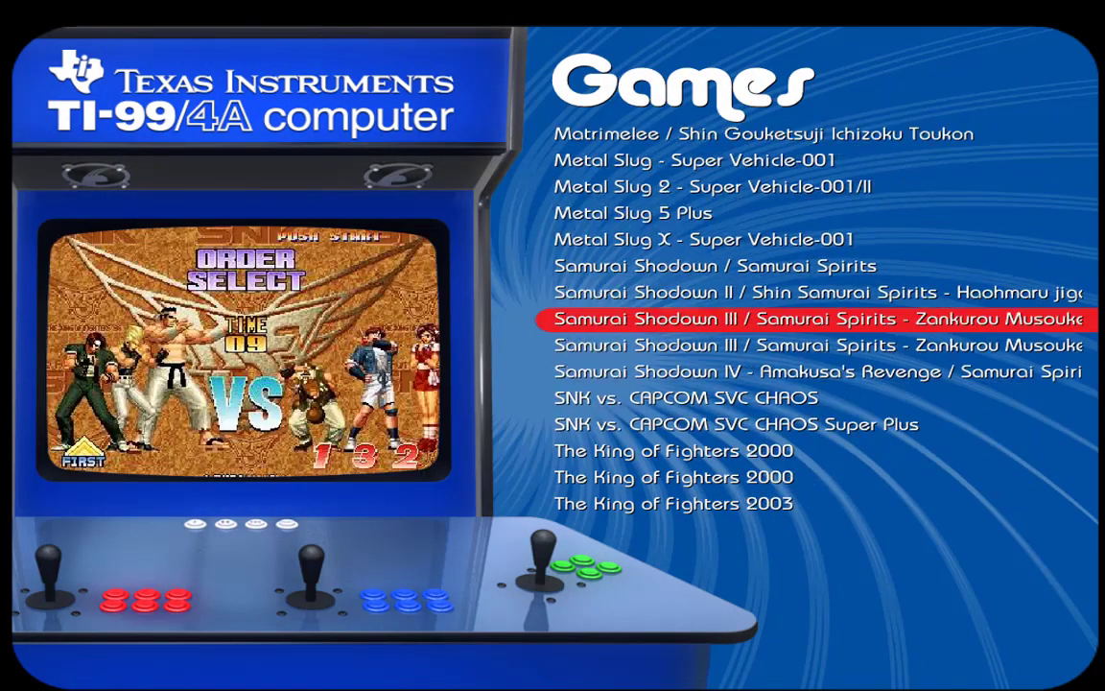
key("Escape")
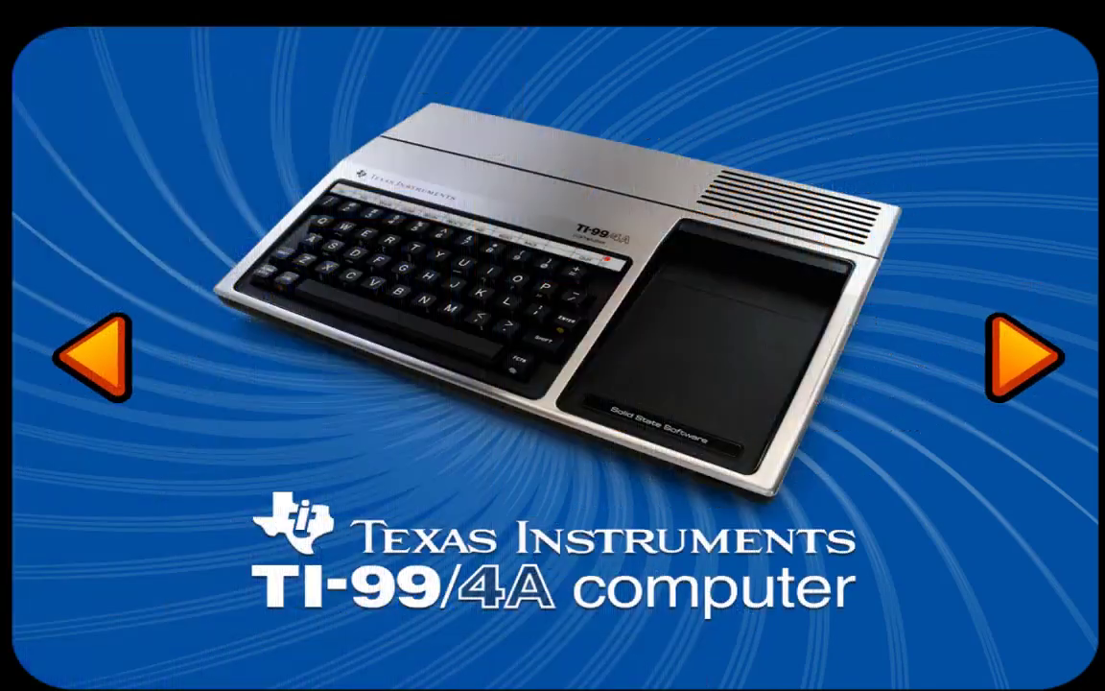
- Open the MAME system and examine the first titles of its game list with their previews
key("Right")
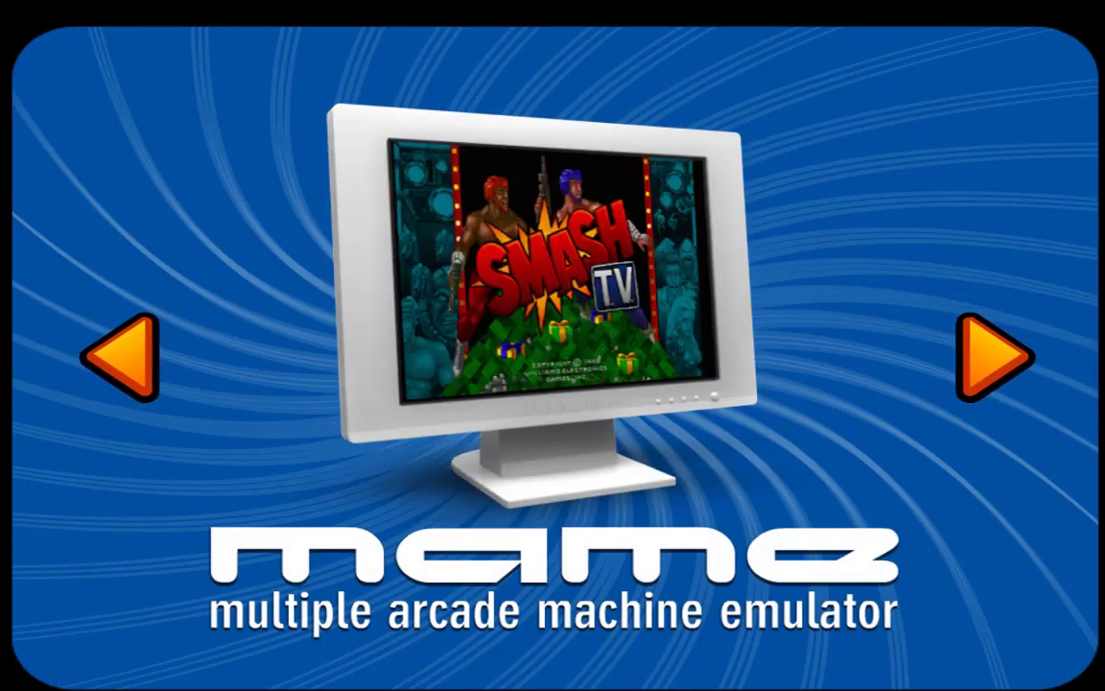
key("Return")
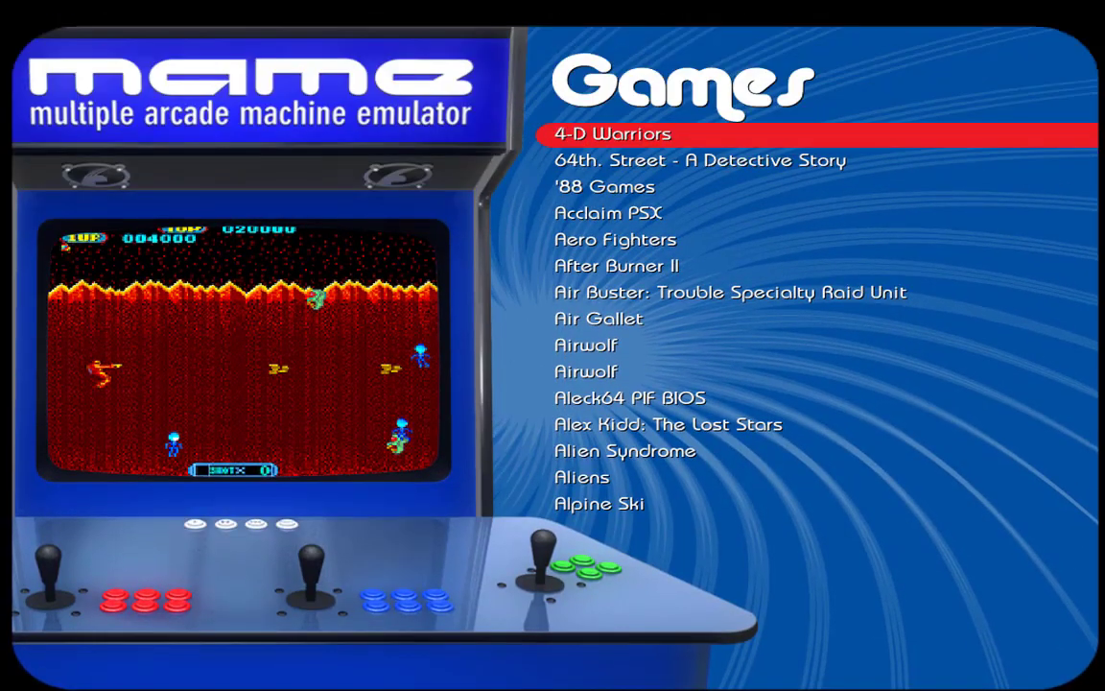
key("Down")
key("Down")
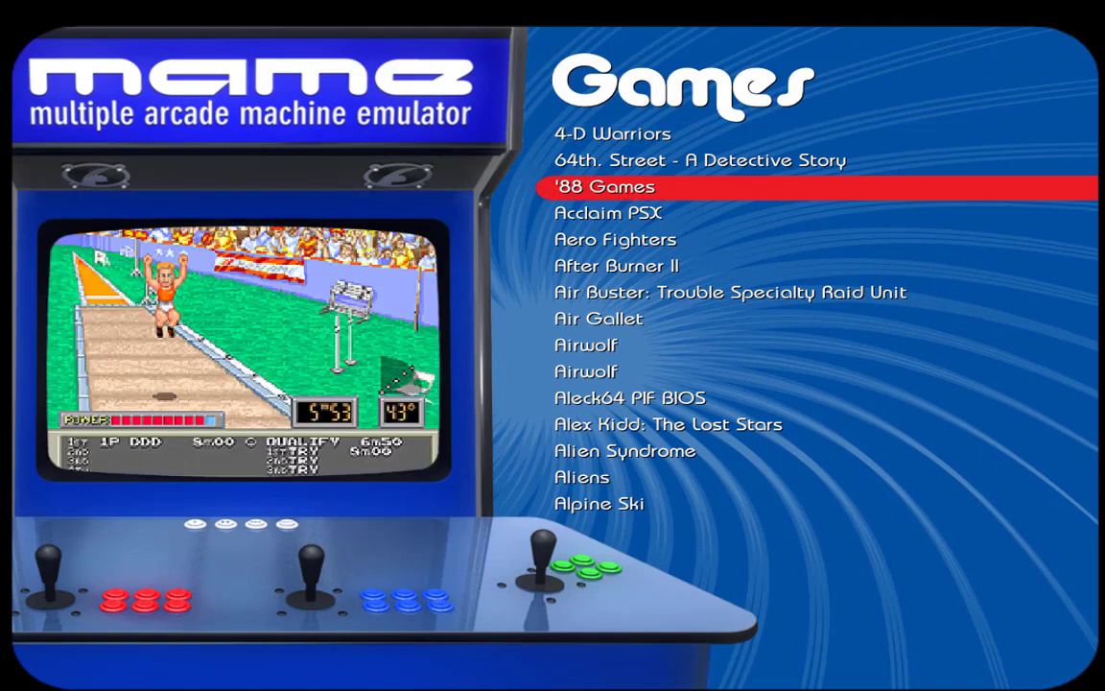
key("Down")
key("Down")
key("Down")
key("Down")
key("Down")
key("Down")
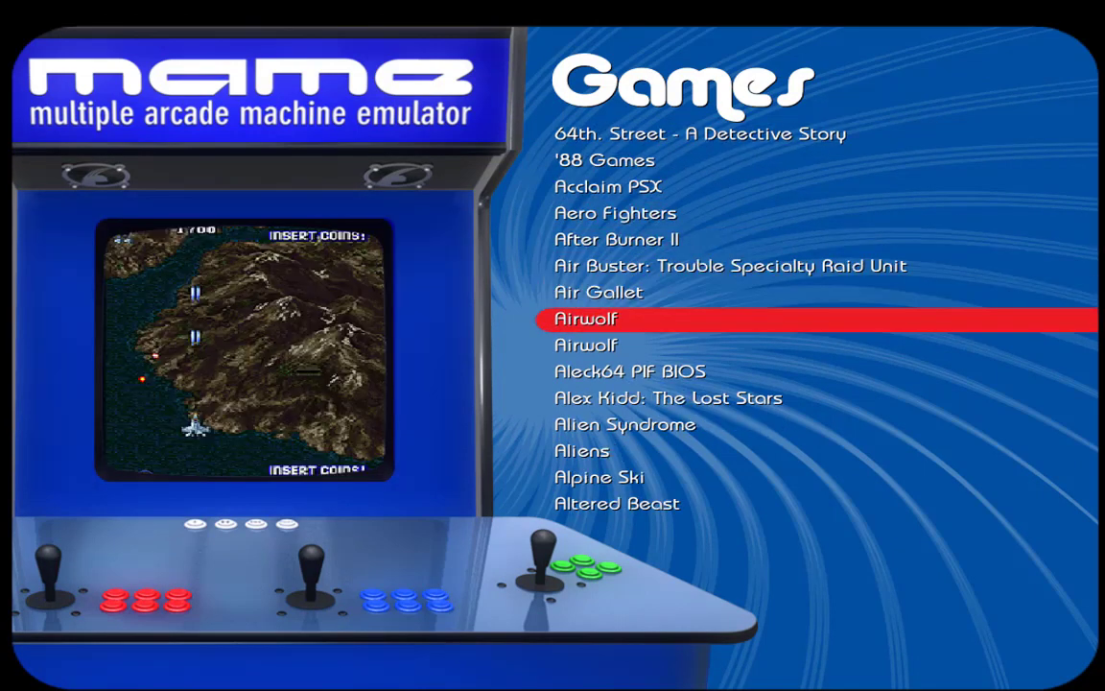
key("Down")
key("Down")
key("Up")
key("Up")
key("Up")
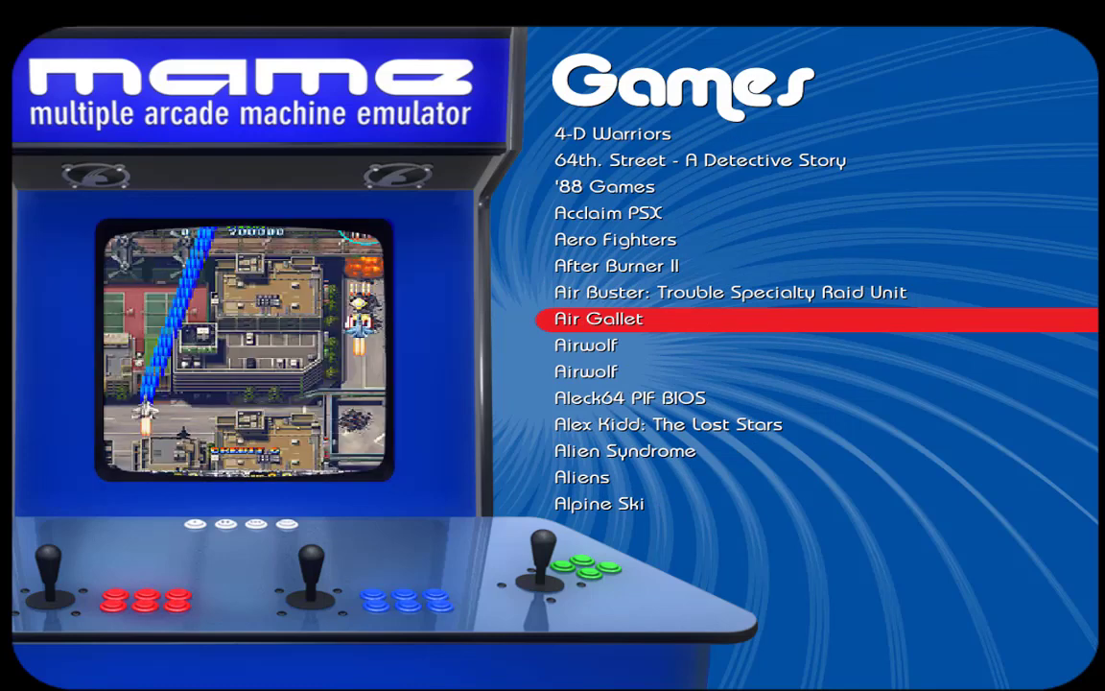
key("Escape")
- Return to the Raine system and reopen its game list
key("Right")
key("Right")
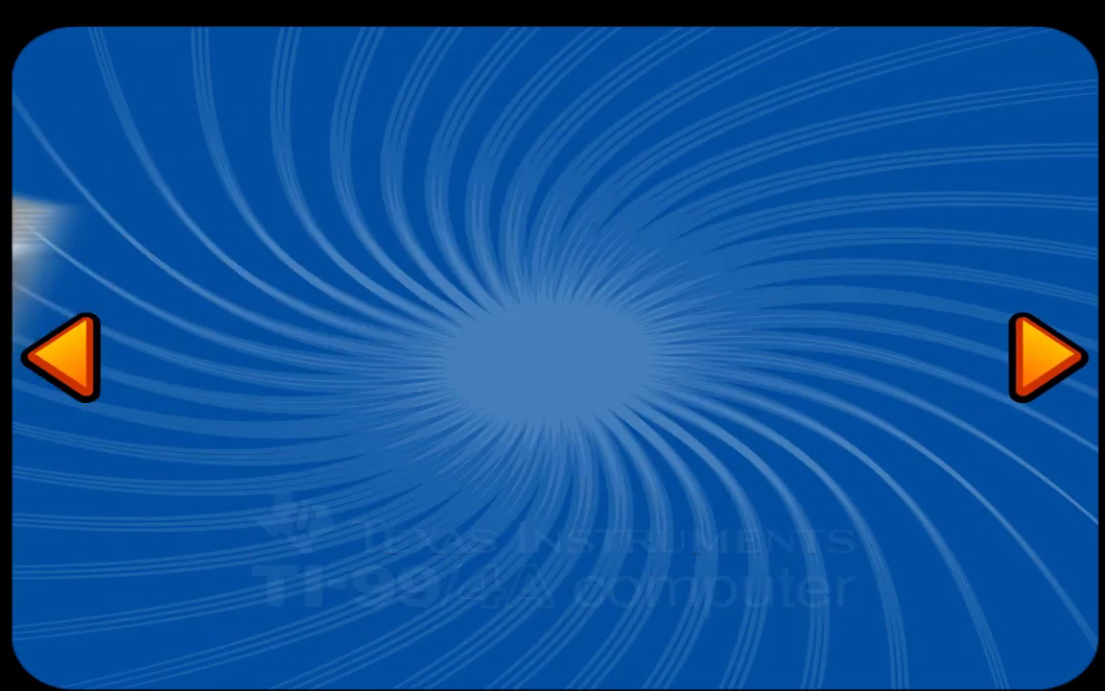
key("Return")
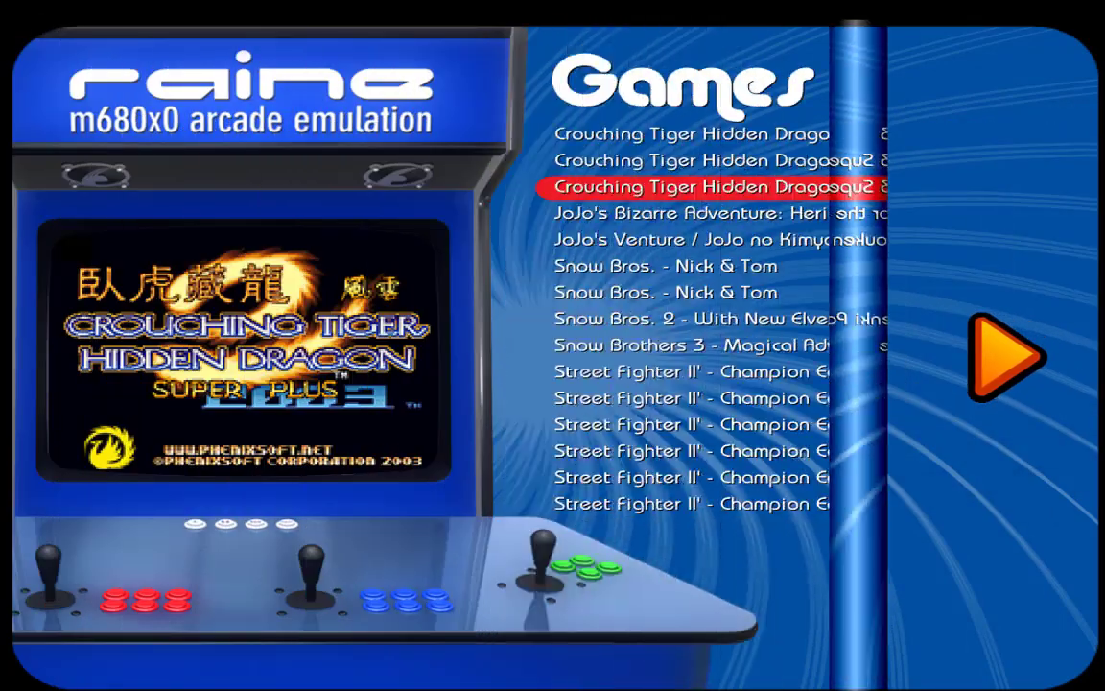
key("Return")
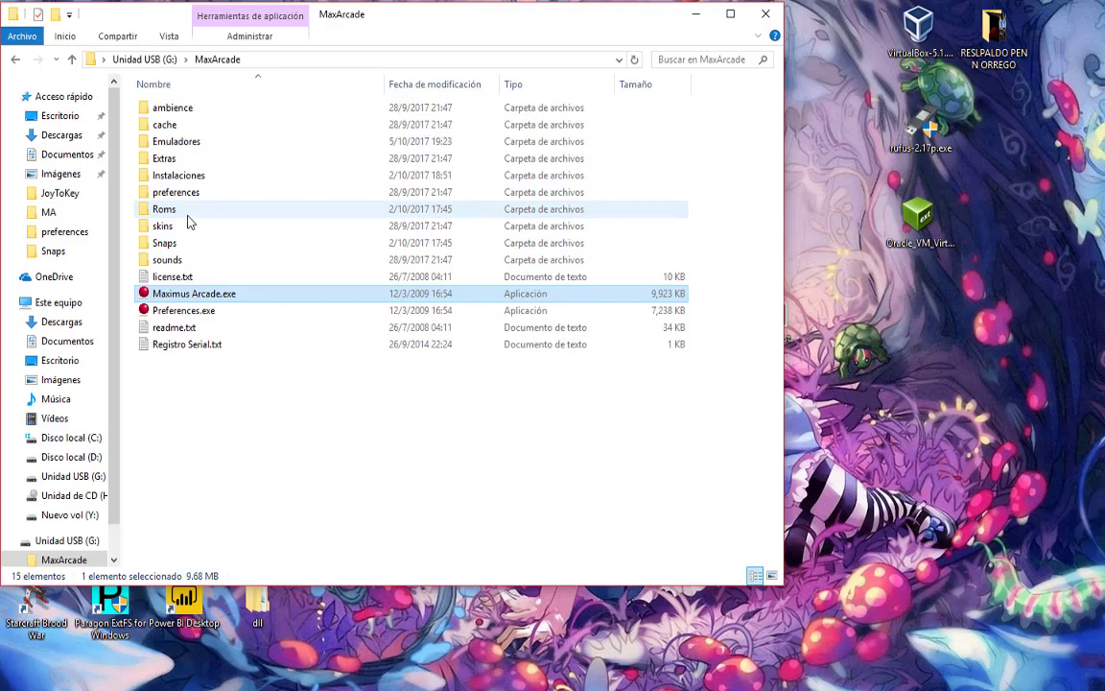
- In File Explorer, open the Snk folder under MaxArcade's Roms\MAME P and look through its ROM files
left_click(338, 424)
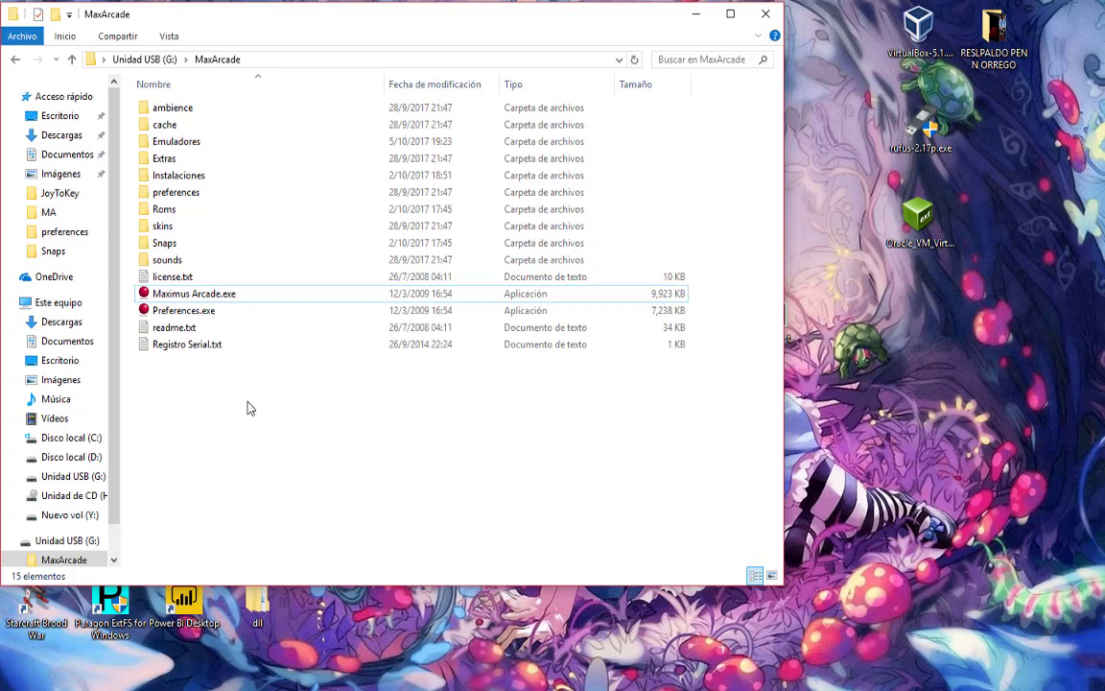
double_click(173, 218)
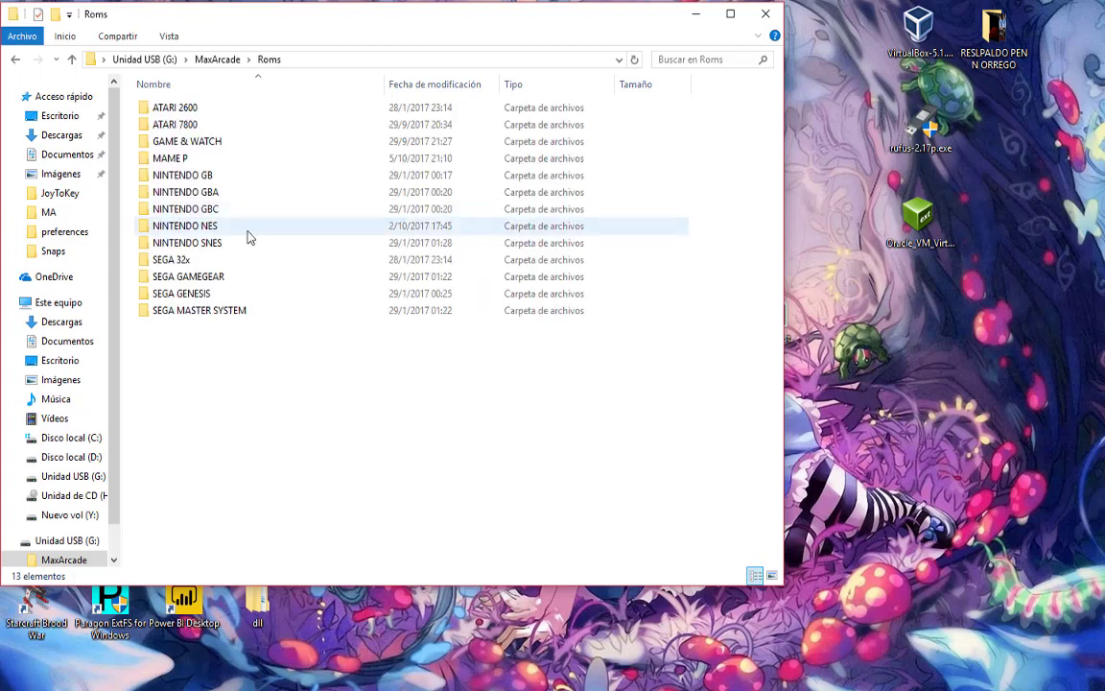
double_click(188, 160)
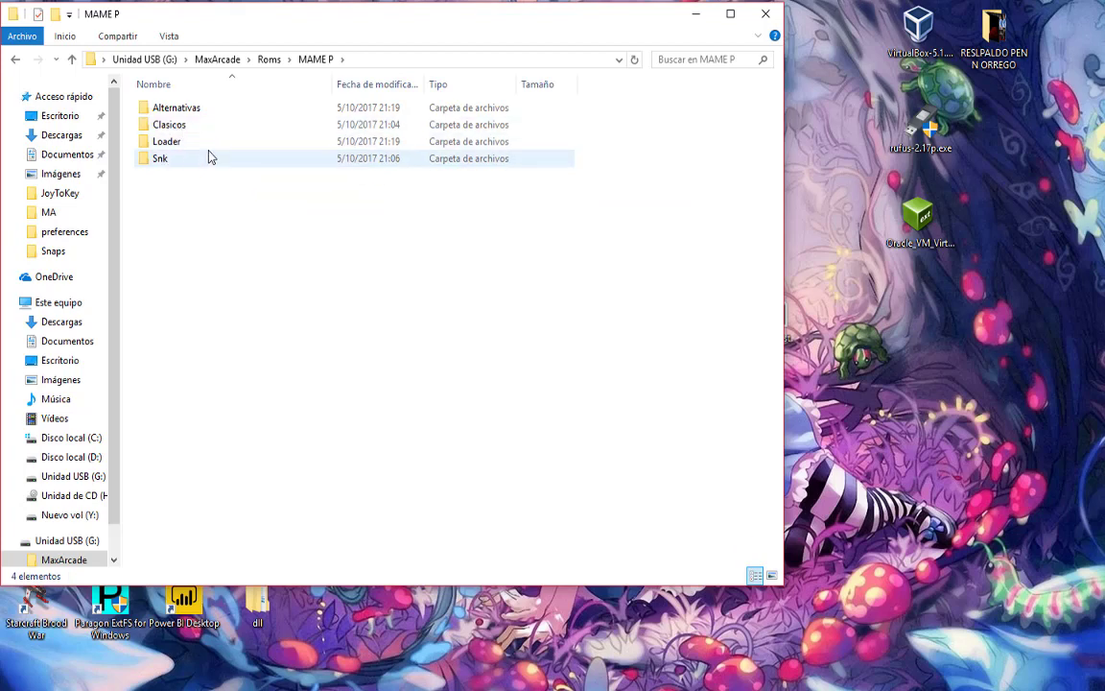
double_click(165, 161)
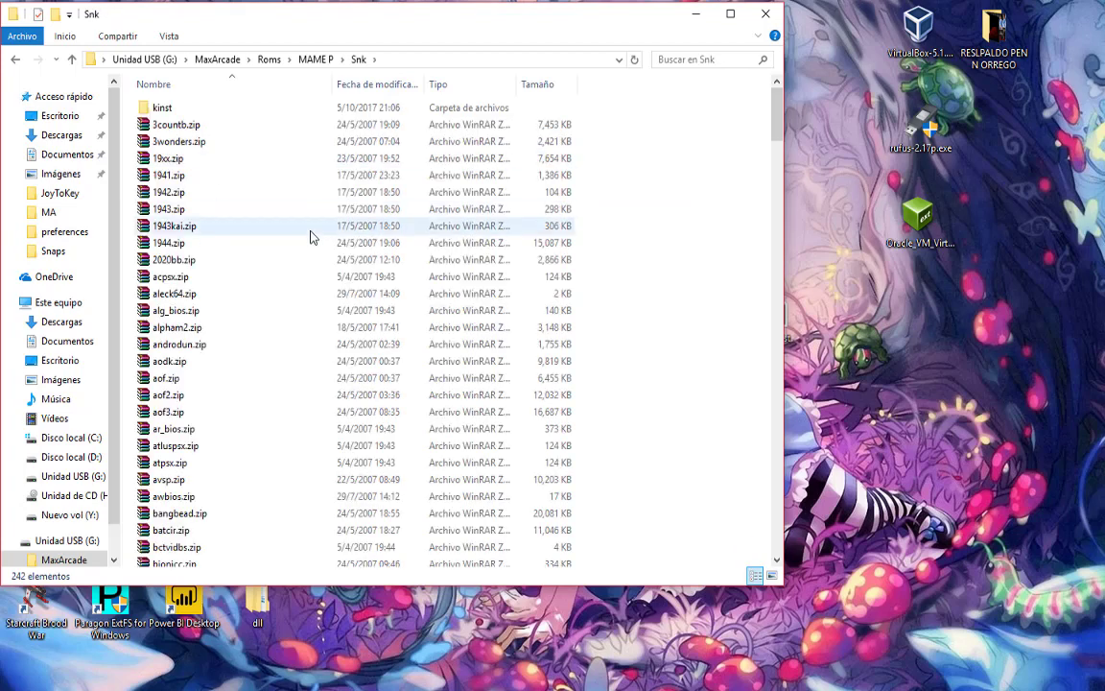
scroll(310, 237, "down", 20)
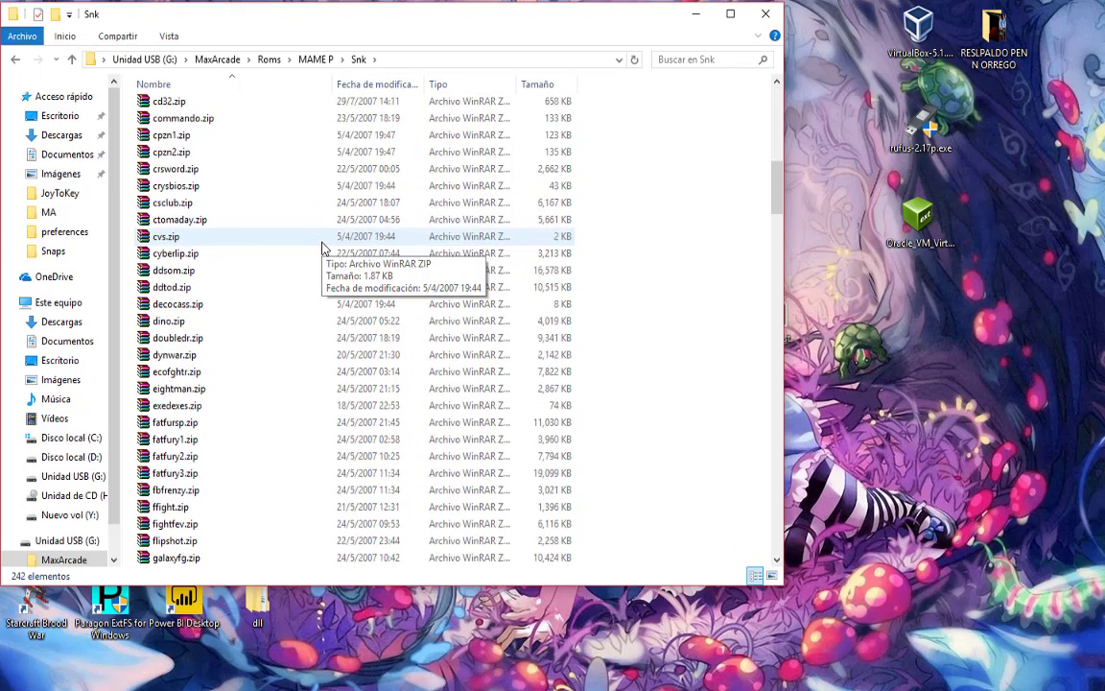
scroll(324, 221, "down", 20)
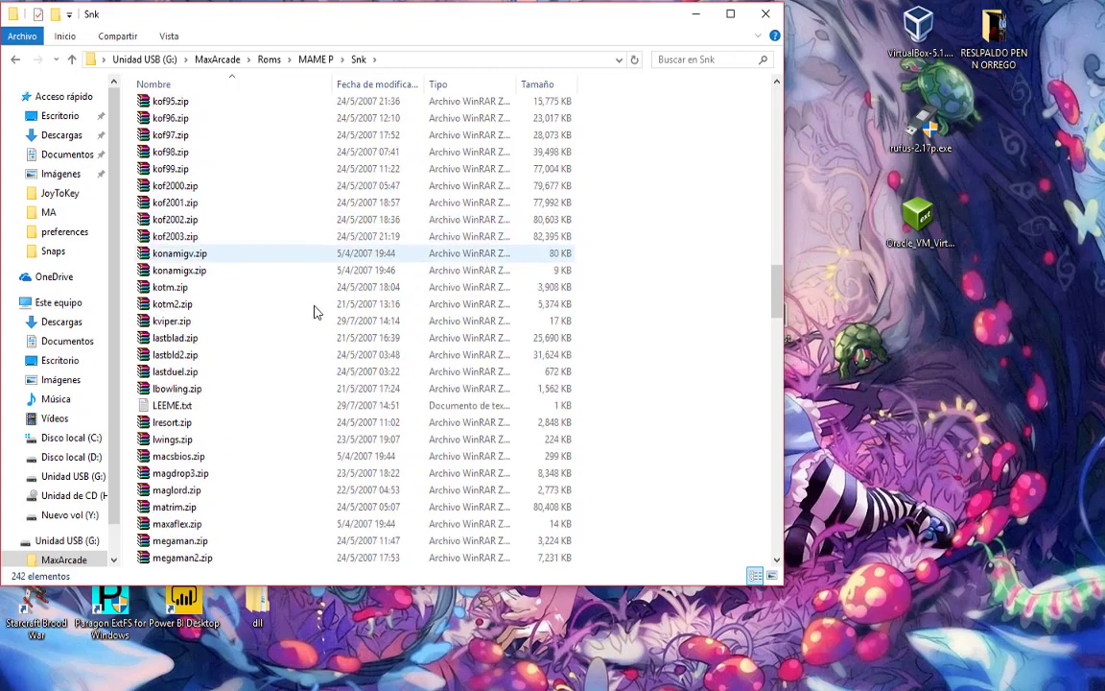